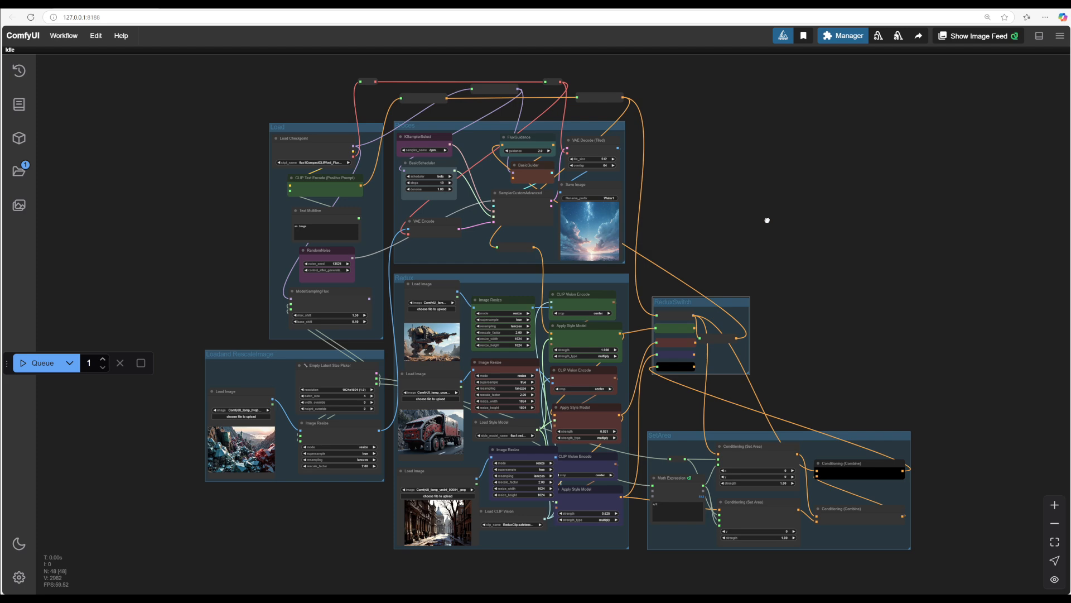
Step: Survey the whole workflow's groups and nodes across the canvas
left_click_drag(767, 220, 840, 185)
scroll(787, 223, "up", 1)
scroll(835, 192, "down", 1)
scroll(835, 192, "up", 1)
scroll(836, 204, "down", 1)
scroll(847, 297, "up", 1)
scroll(847, 297, "up", 1)
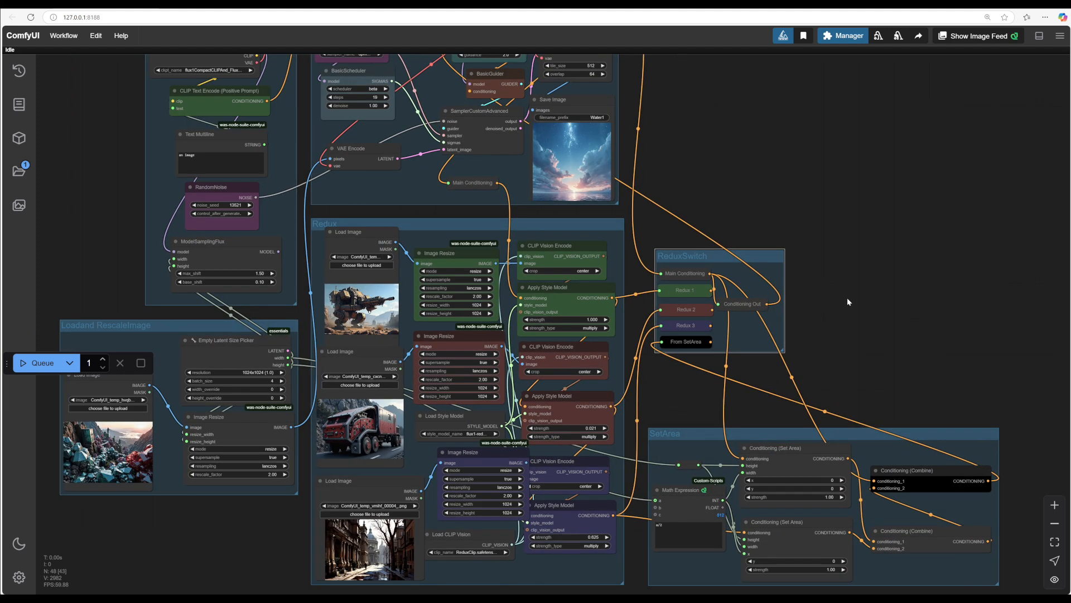
scroll(847, 297, "down", 2)
left_click_drag(847, 297, 892, 282)
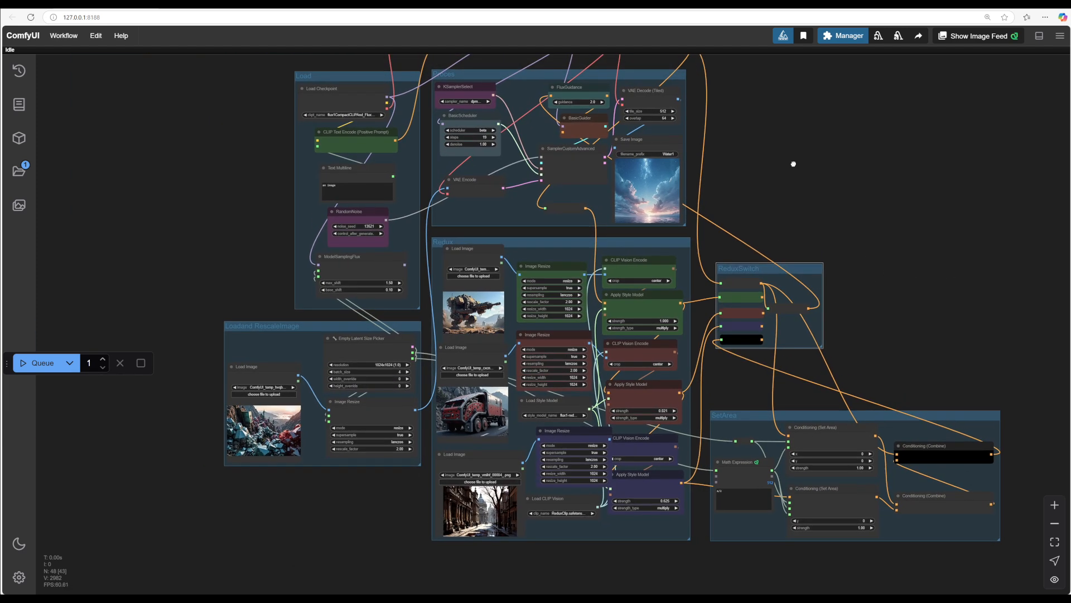
Step: Examine the Load and Rescale Image, Redux and SetArea groups' nodes more closely
left_click_drag(794, 163, 780, 142)
left_click_drag(317, 505, 168, 444)
scroll(327, 448, "up", 5)
scroll(282, 481, "down", 2)
left_click_drag(742, 549, 684, 546)
left_click_drag(560, 529, 680, 547)
left_click_drag(251, 449, 187, 456)
scroll(232, 441, "up", 5)
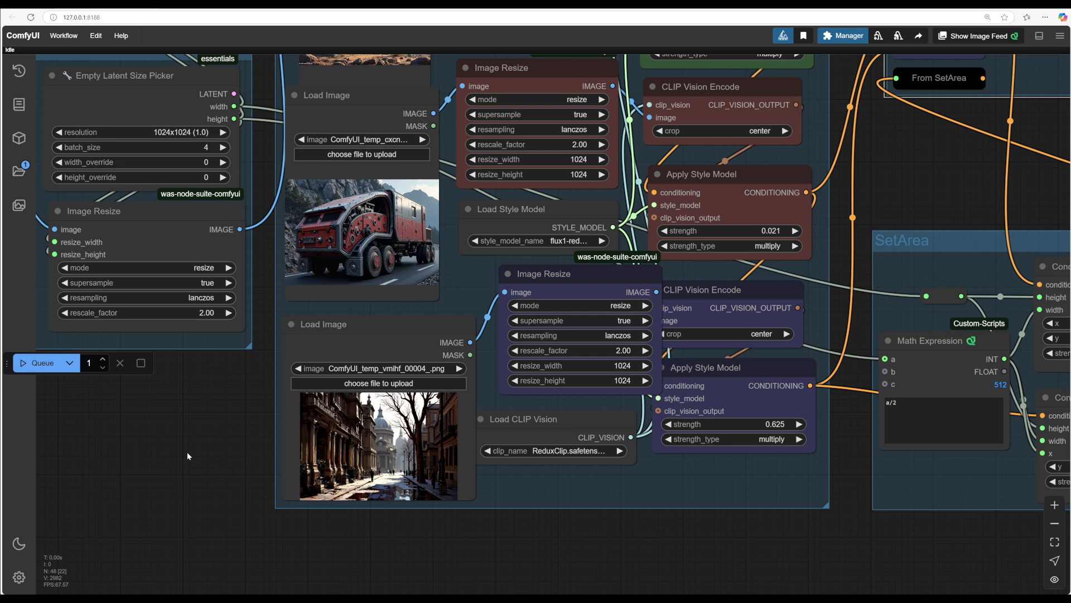
Step: Inspect the Load CLIP Vision and Load Style Model nodes inside the Redux group
left_click_drag(538, 412, 551, 406)
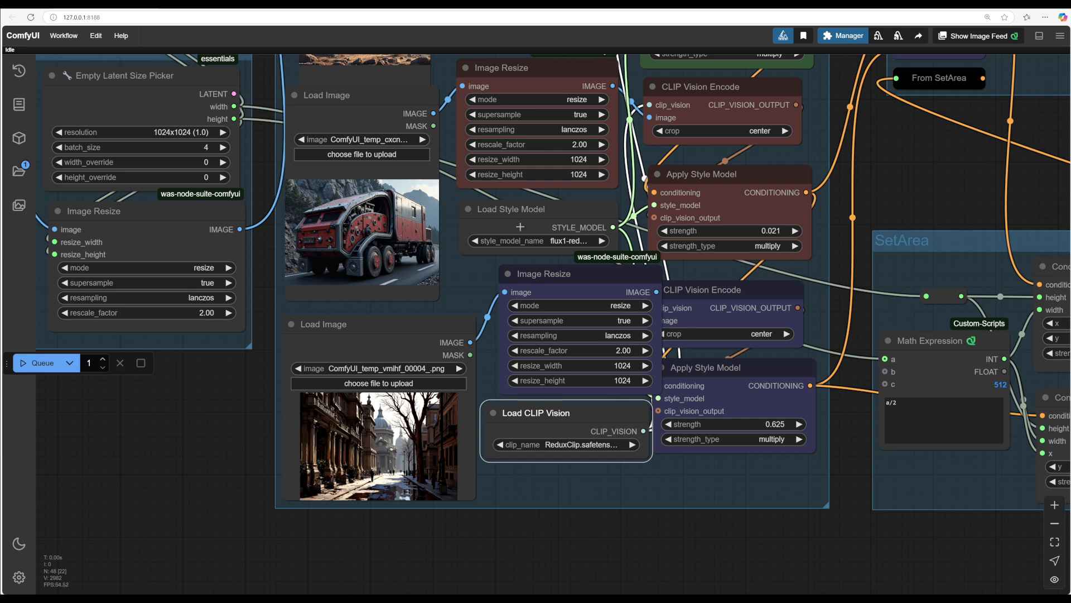
left_click_drag(528, 206, 529, 204)
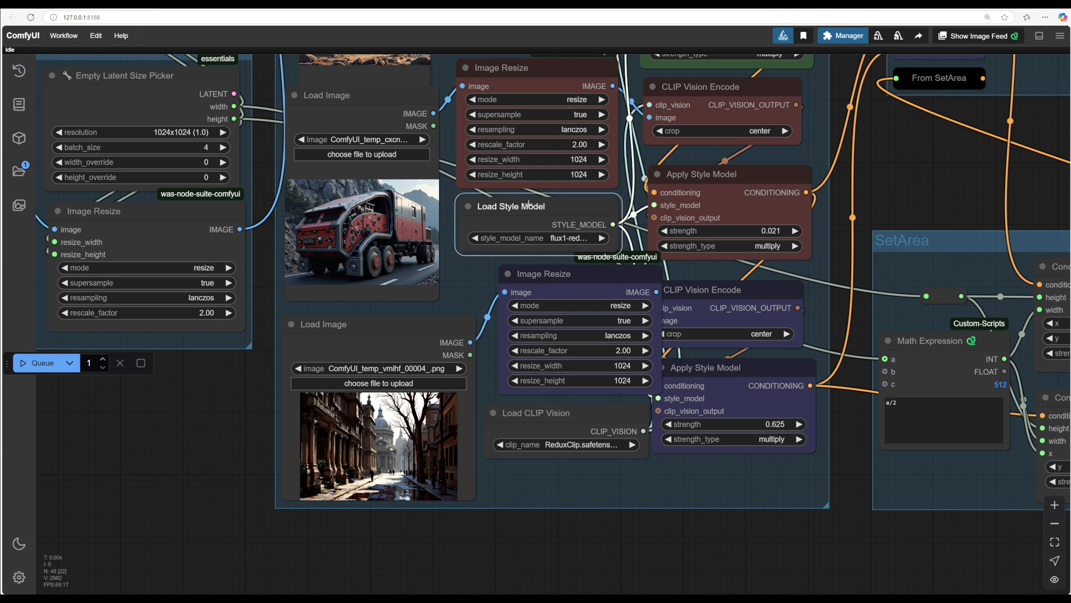
scroll(245, 410, "down", 2)
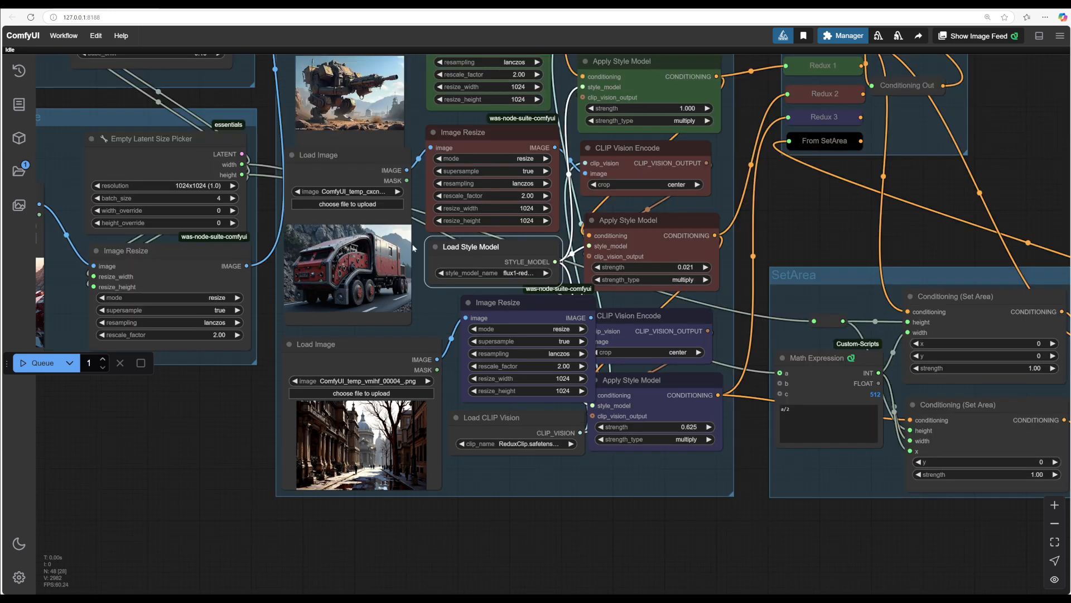
left_click_drag(172, 439, 266, 444)
scroll(279, 438, "down", 1)
scroll(279, 437, "down", 2)
scroll(266, 444, "down", 2)
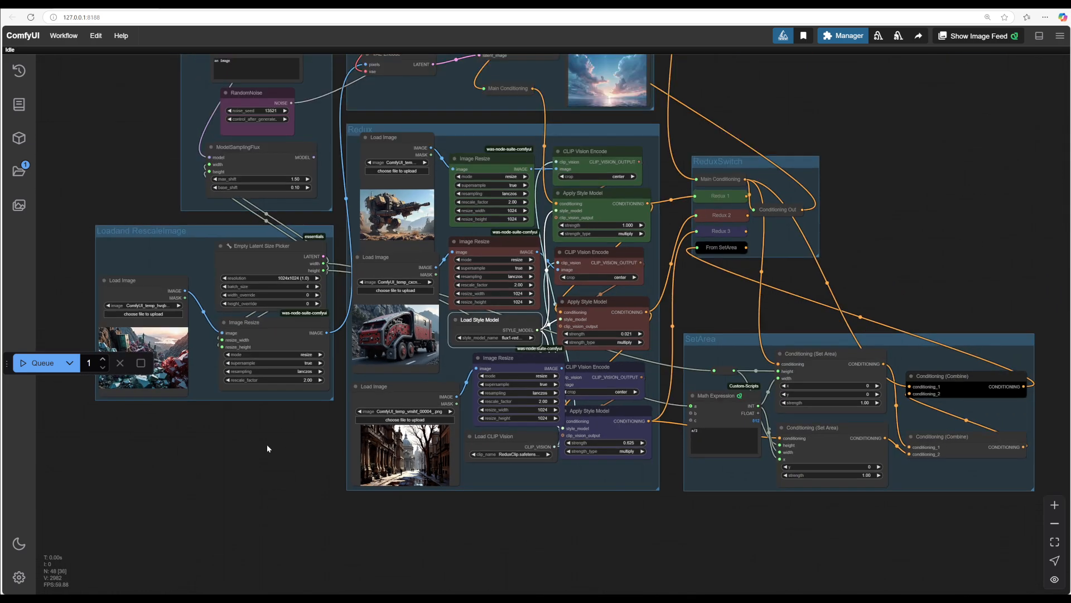
scroll(267, 444, "up", 4)
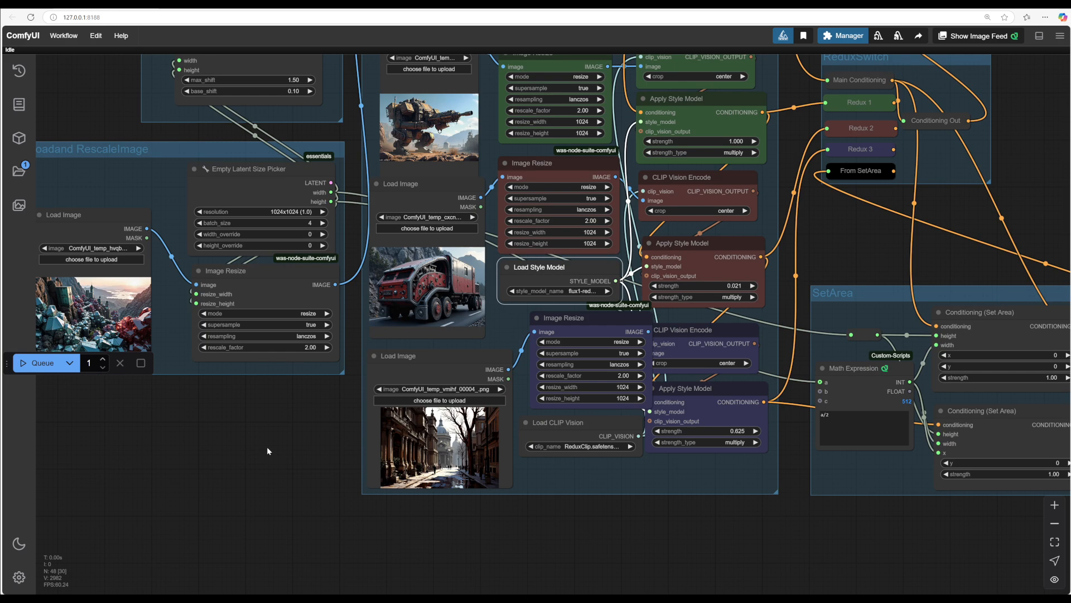
left_click_drag(266, 446, 348, 482)
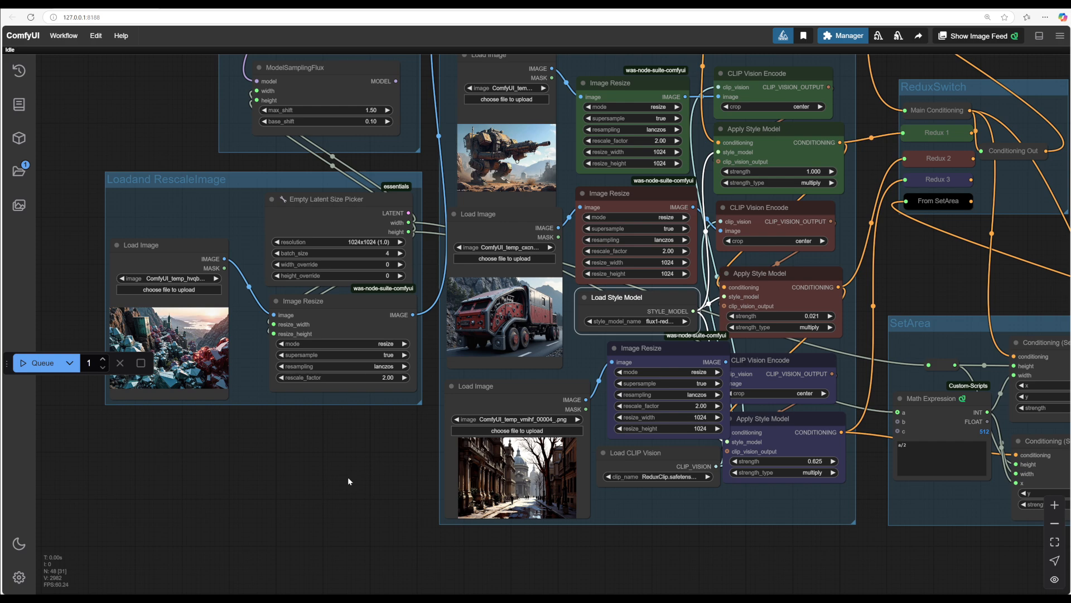
scroll(348, 477, "down", 2)
scroll(348, 481, "up", 2)
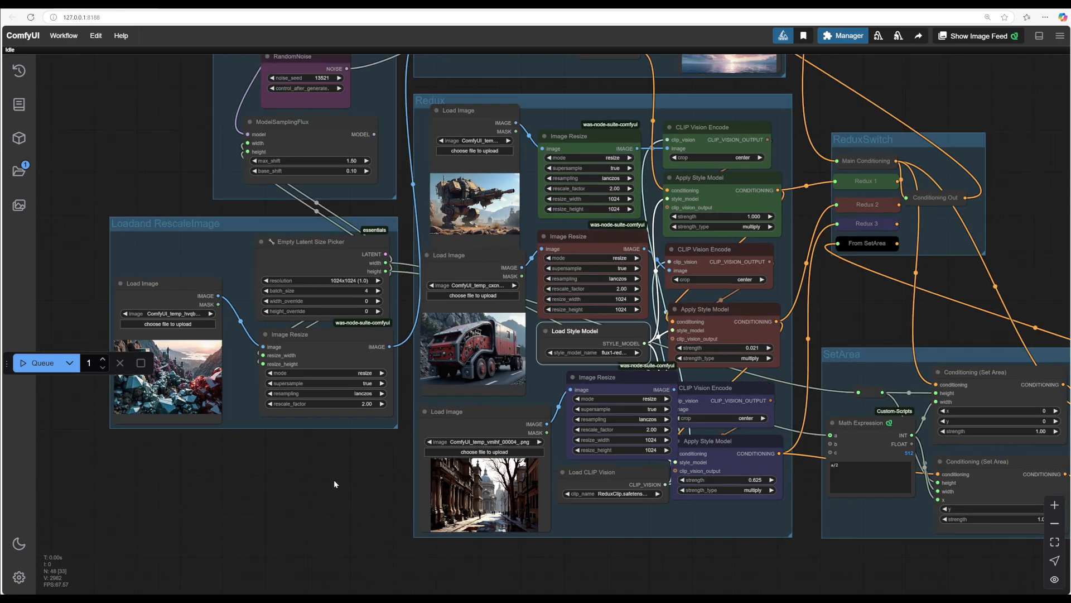
scroll(302, 515, "down", 3)
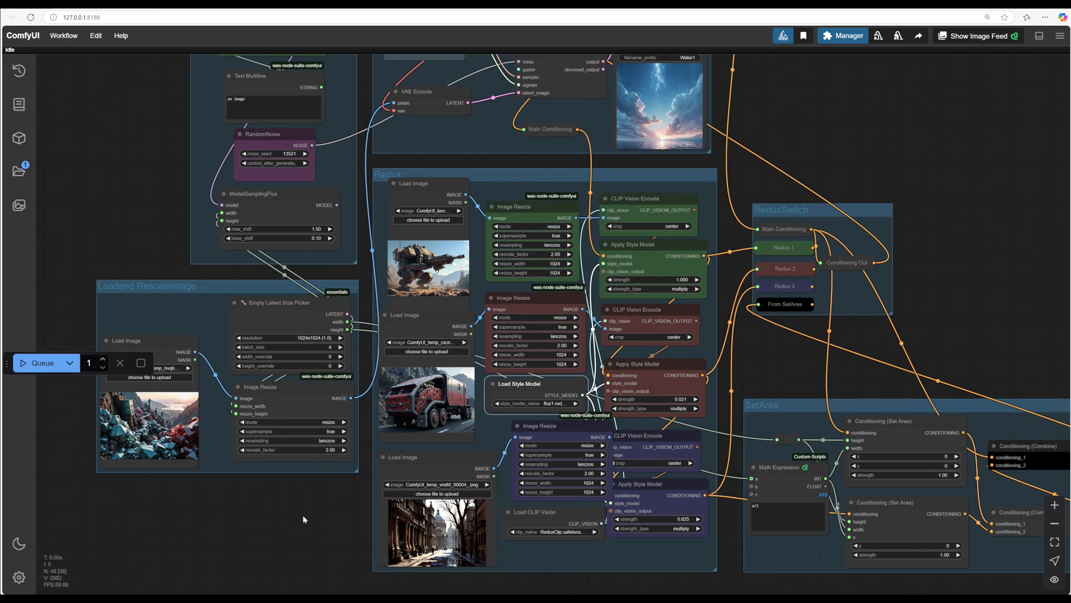
scroll(302, 514, "down", 1)
Step: Examine how the ReduxSwitch group connects to the Redux, Process and SetArea groups
left_click_drag(302, 519, 277, 491)
left_click_drag(852, 147, 802, 137)
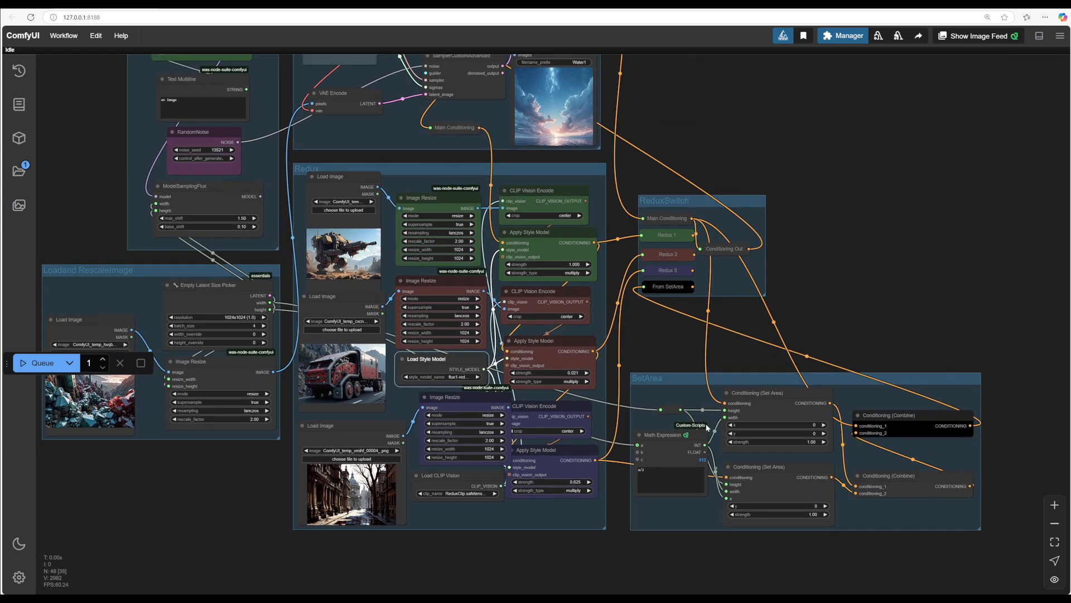
left_click_drag(852, 155, 919, 365)
left_click_drag(782, 307, 770, 175)
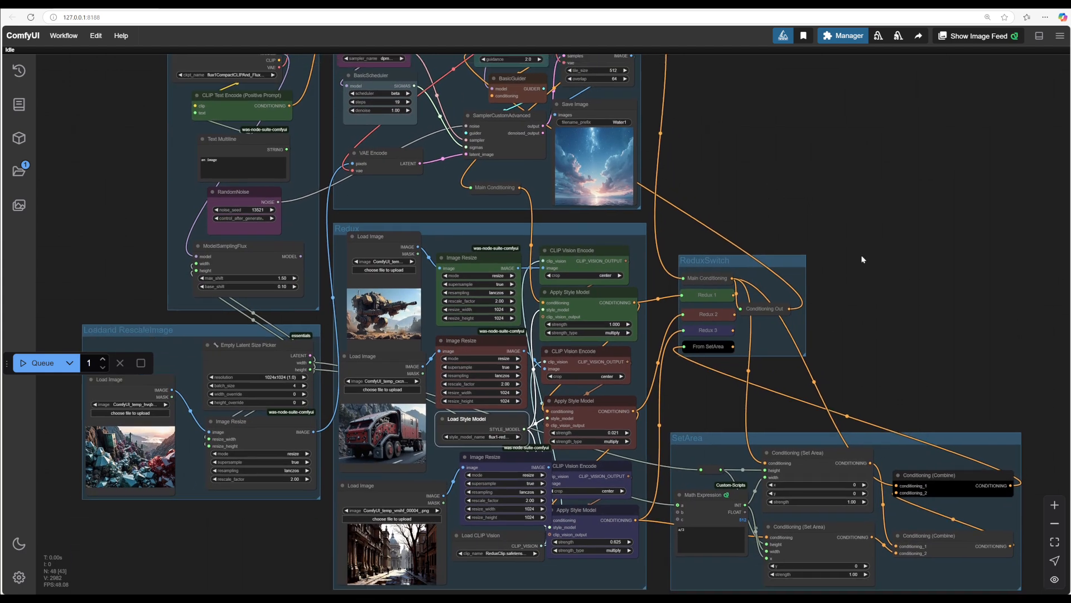
left_click_drag(863, 259, 861, 226)
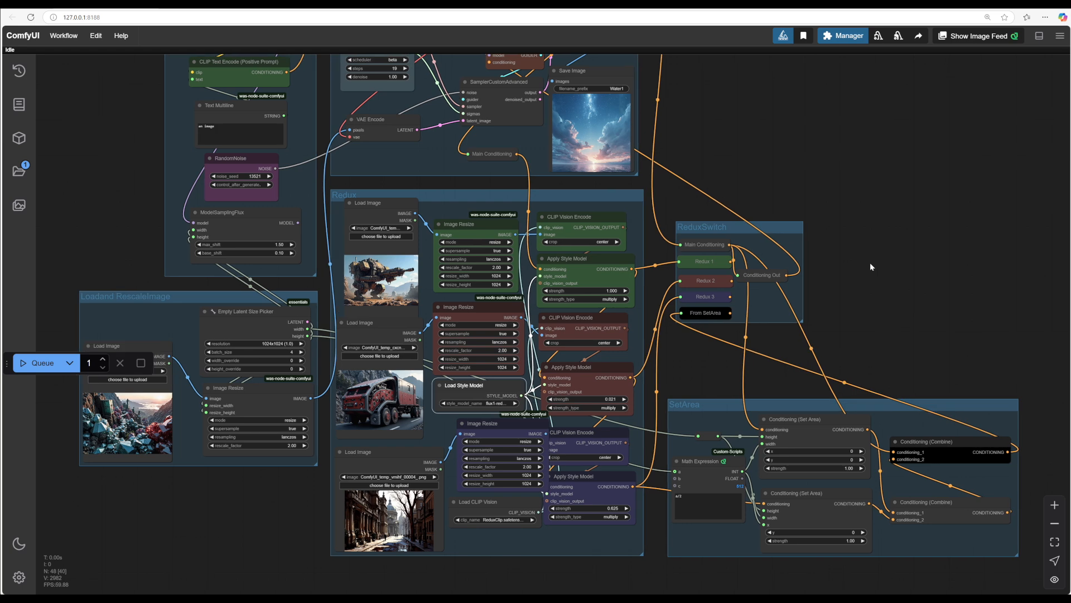
left_click_drag(869, 263, 875, 307)
left_click_drag(771, 214, 836, 243)
scroll(798, 215, "down", 1)
scroll(785, 205, "down", 1)
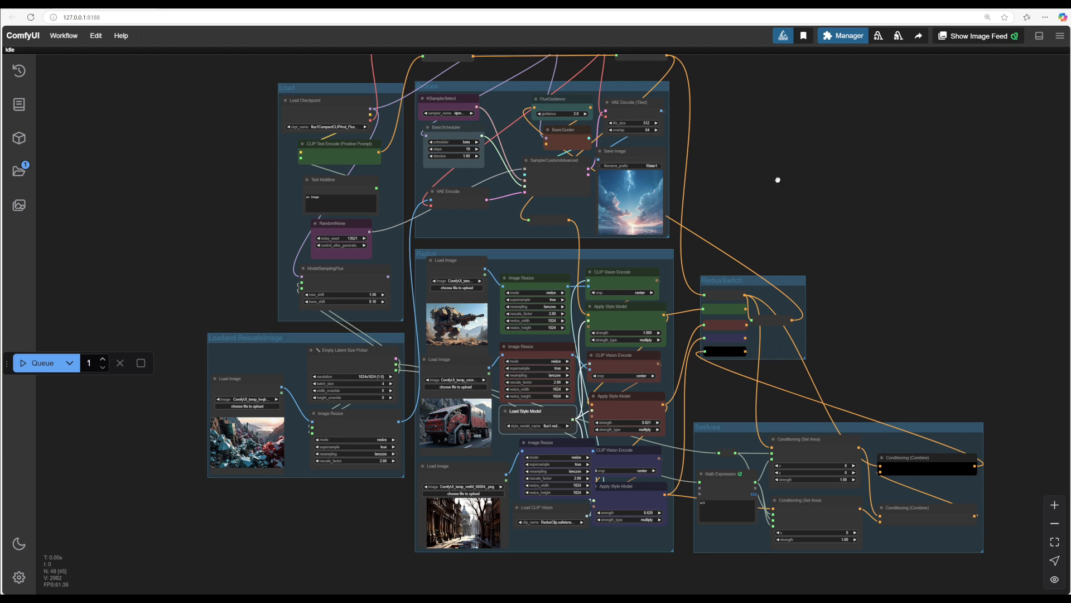
scroll(776, 180, "up", 1)
left_click_drag(776, 179, 812, 168)
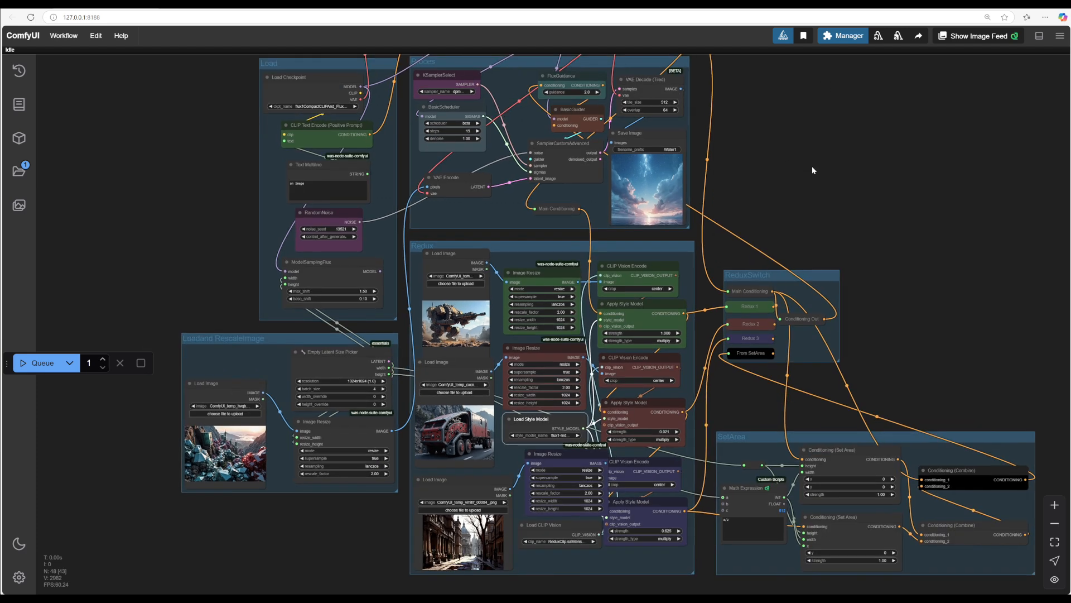
Step: Inspect the Text Multiline prompt node in the Load group
left_click_drag(153, 192, 76, 286)
scroll(138, 278, "up", 3)
left_click(252, 240)
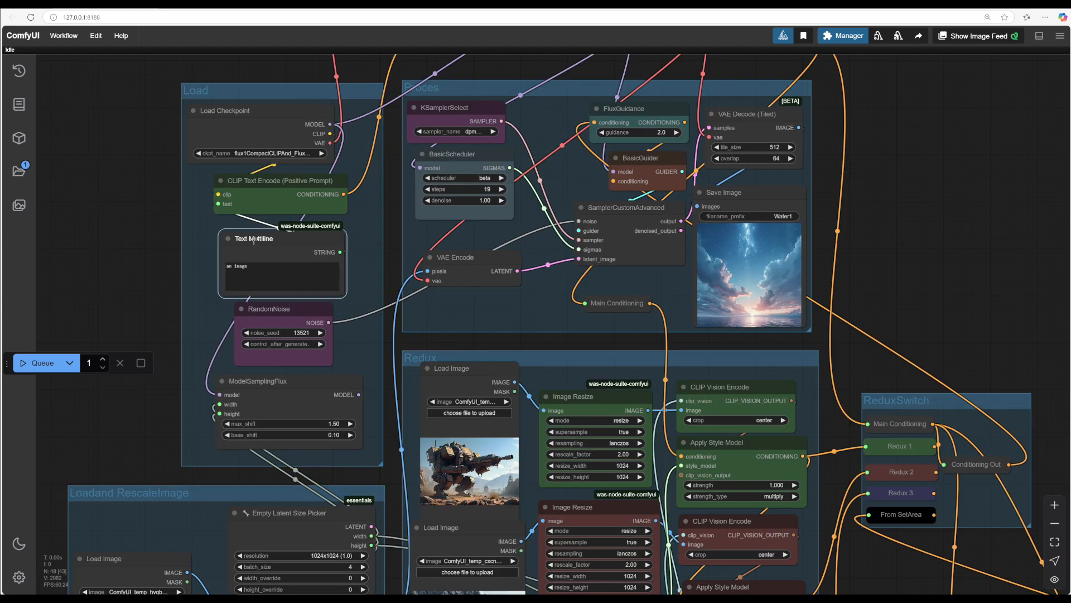
scroll(130, 252, "up", 3)
scroll(129, 252, "up", 1)
left_click_drag(129, 252, 137, 229)
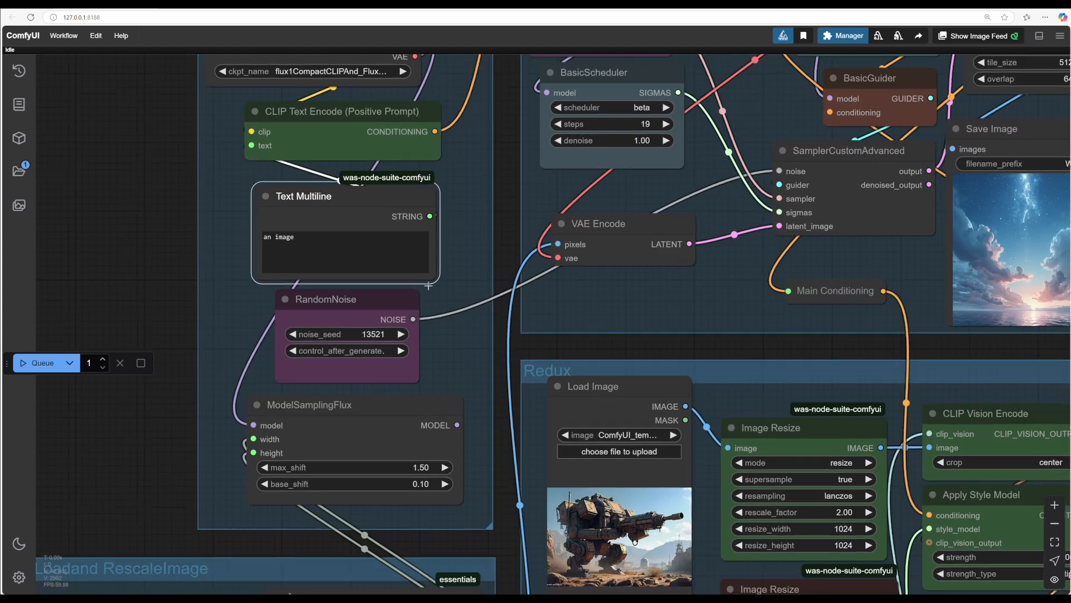
left_click_drag(634, 339, 181, 312)
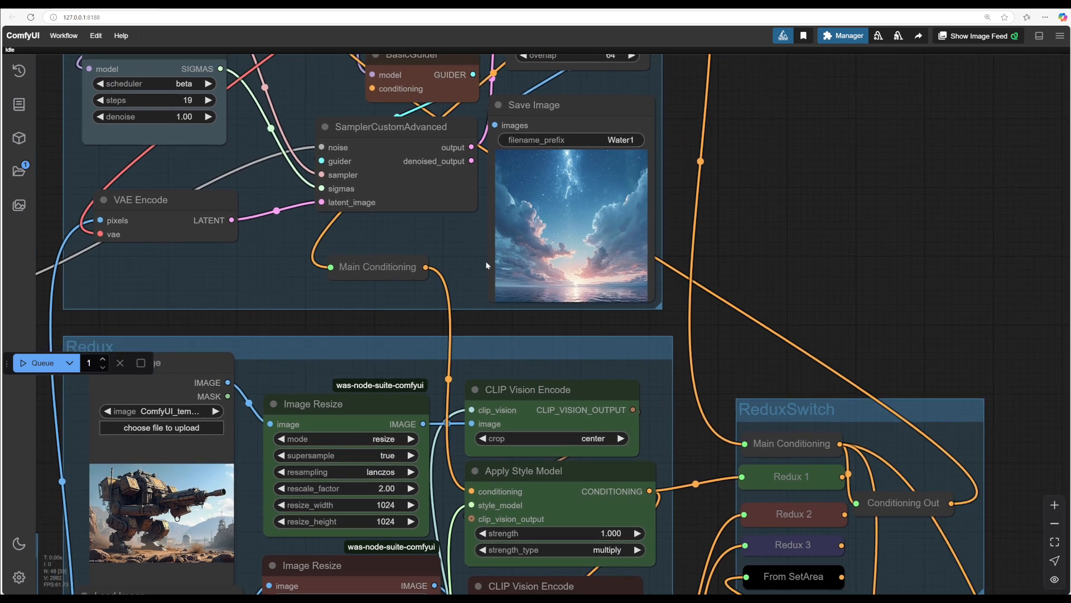
Step: Queue the workflow to generate a new image
scroll(560, 230, "up", 3)
scroll(560, 230, "up", 4)
scroll(879, 360, "down", 3)
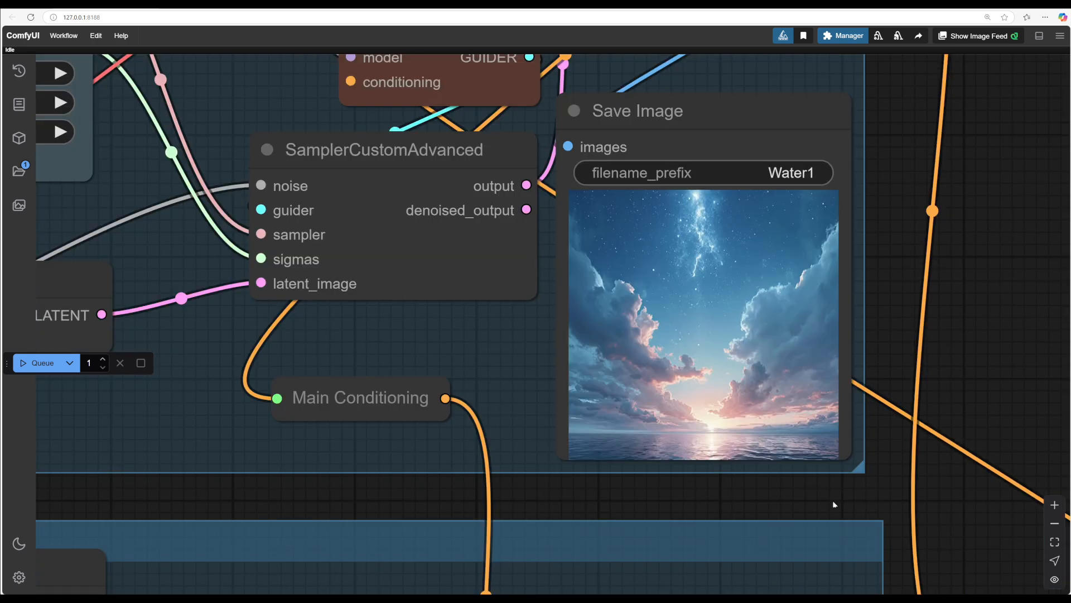
left_click_drag(832, 500, 874, 433)
scroll(874, 433, "down", 4)
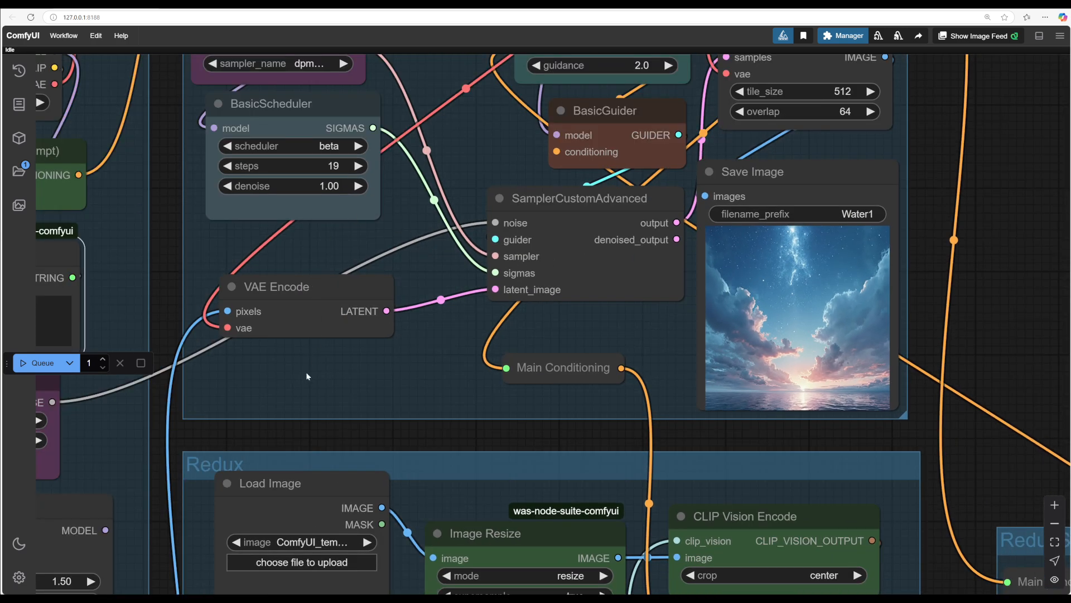
scroll(283, 419, "down", 2)
left_click_drag(276, 426, 485, 369)
key("ctrl+Return")
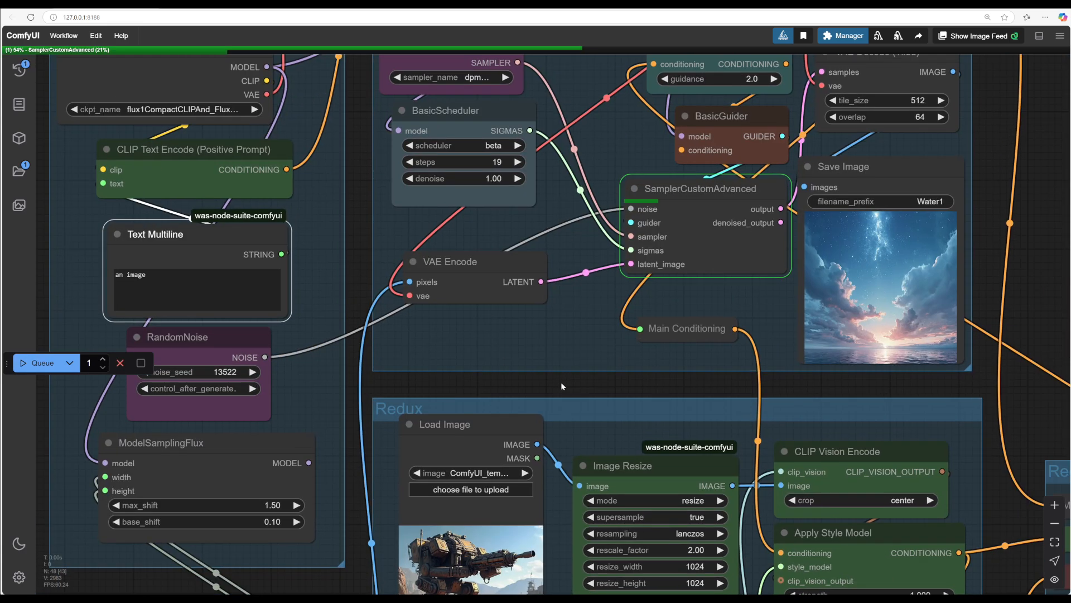
Step: Widen the Load Checkpoint node so the full checkpoint name shows
left_click_drag(602, 377, 607, 420)
left_click_drag(461, 275, 483, 300)
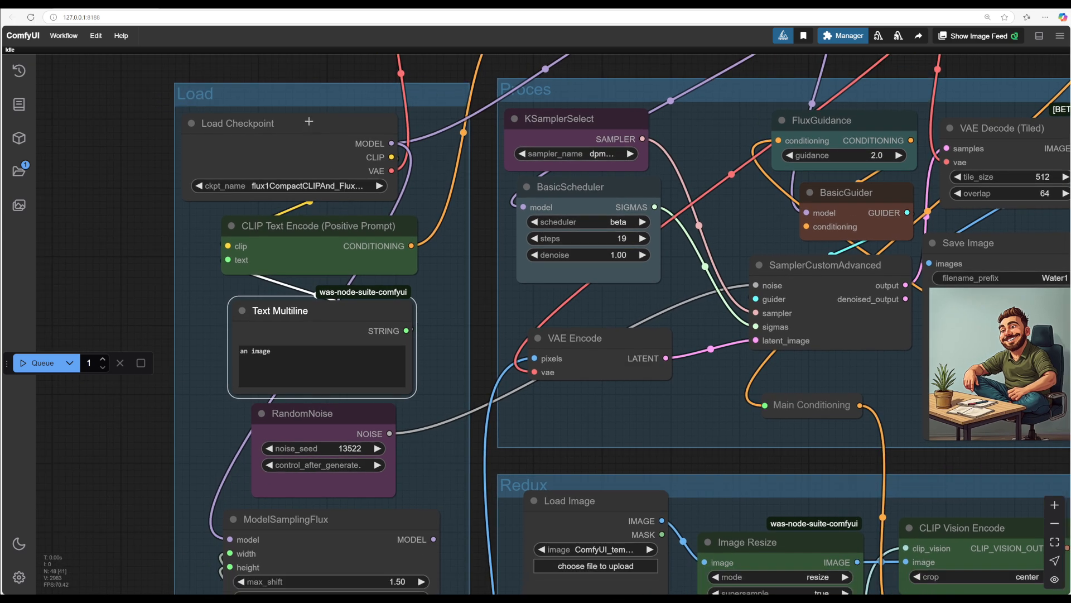
left_click(308, 124)
left_click_drag(396, 199, 424, 206)
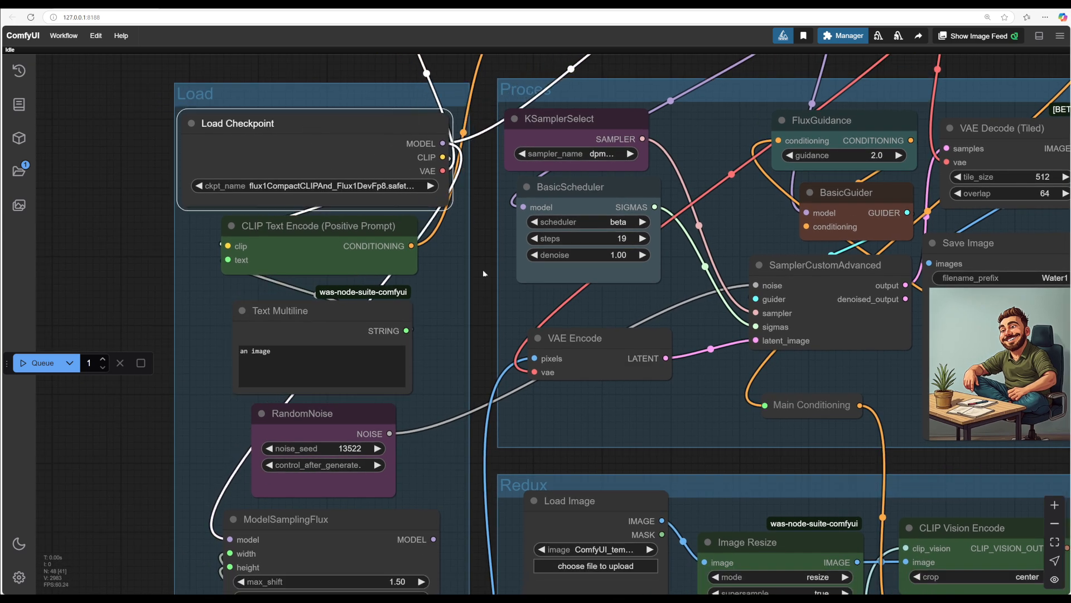
scroll(422, 236, "down", 4)
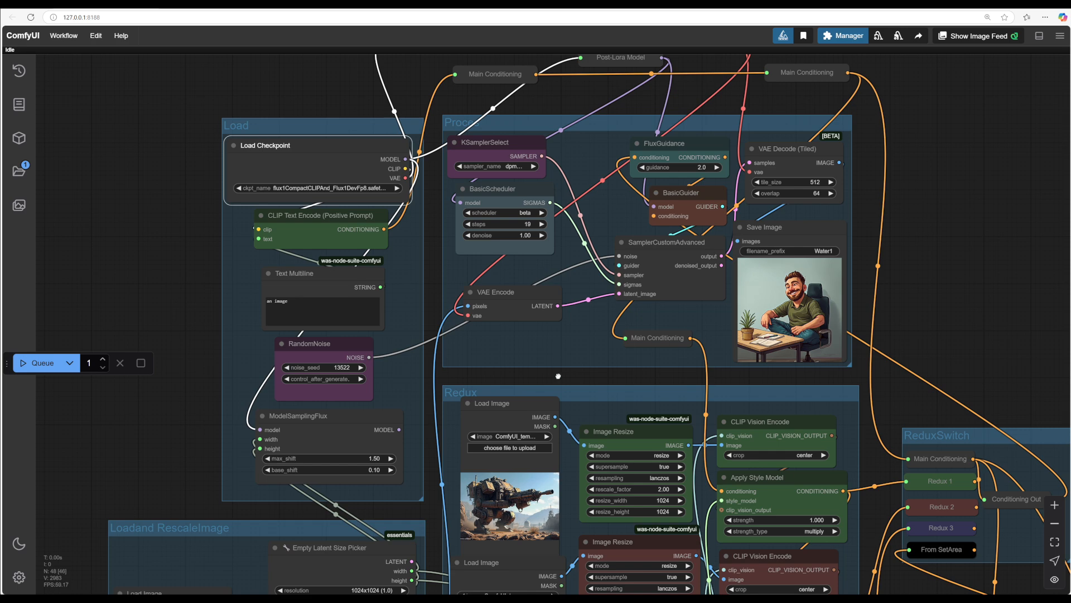
Step: Examine the ReduxSwitch node and the Redux group's reference image inputs
left_click_drag(558, 376, 472, 223)
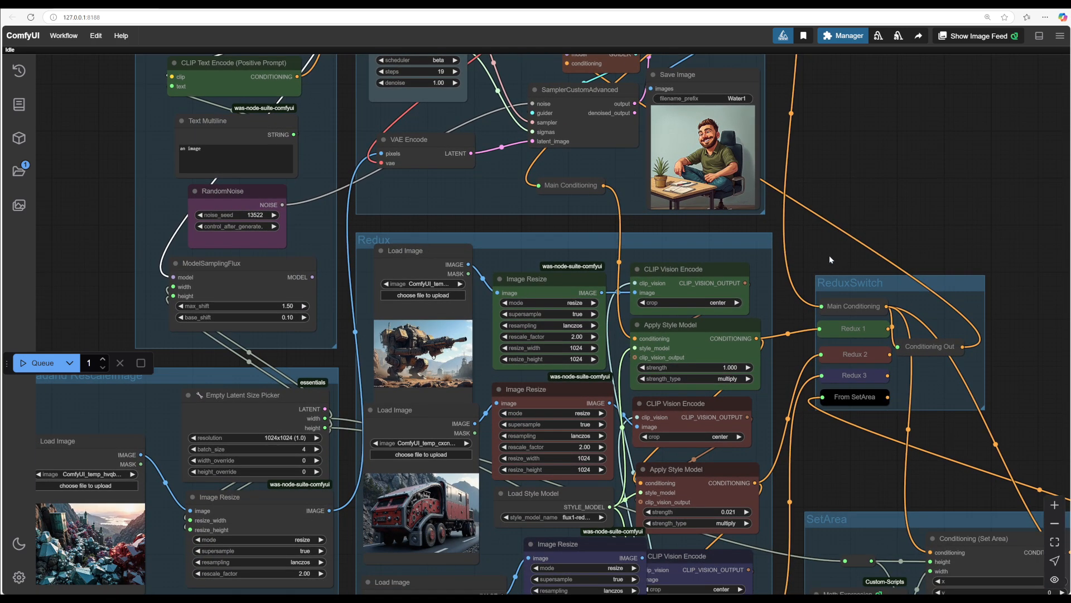
left_click_drag(829, 257, 805, 235)
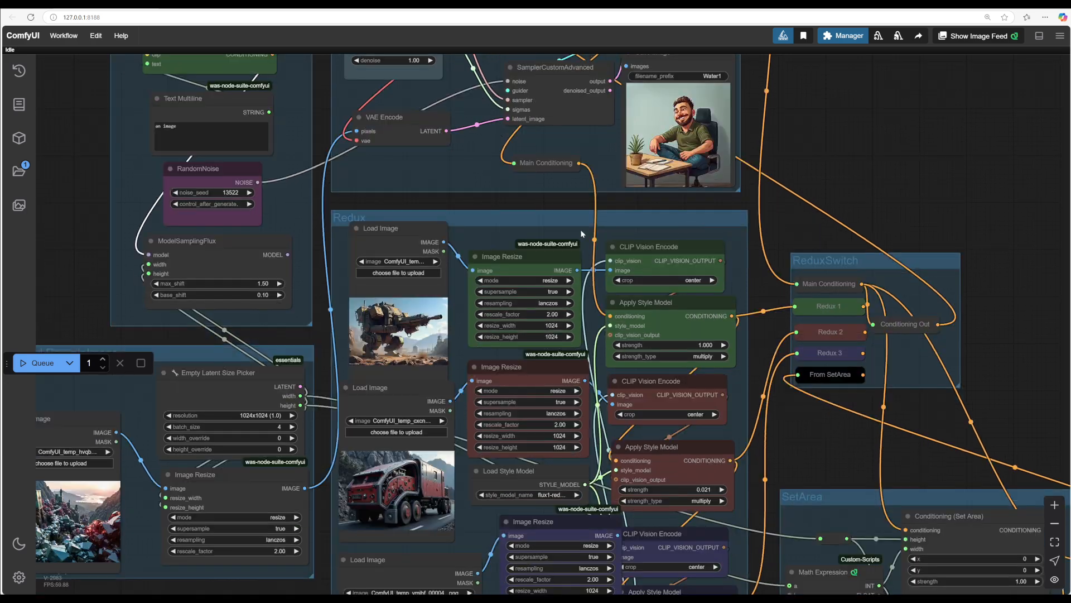
left_click_drag(470, 200, 471, 193)
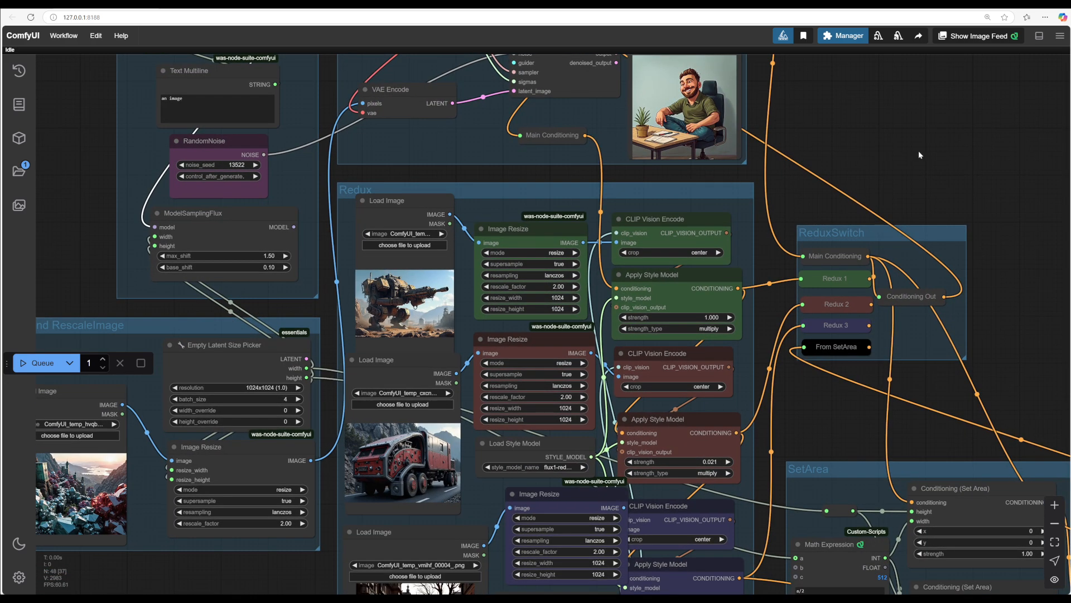
left_click_drag(916, 171, 801, 169)
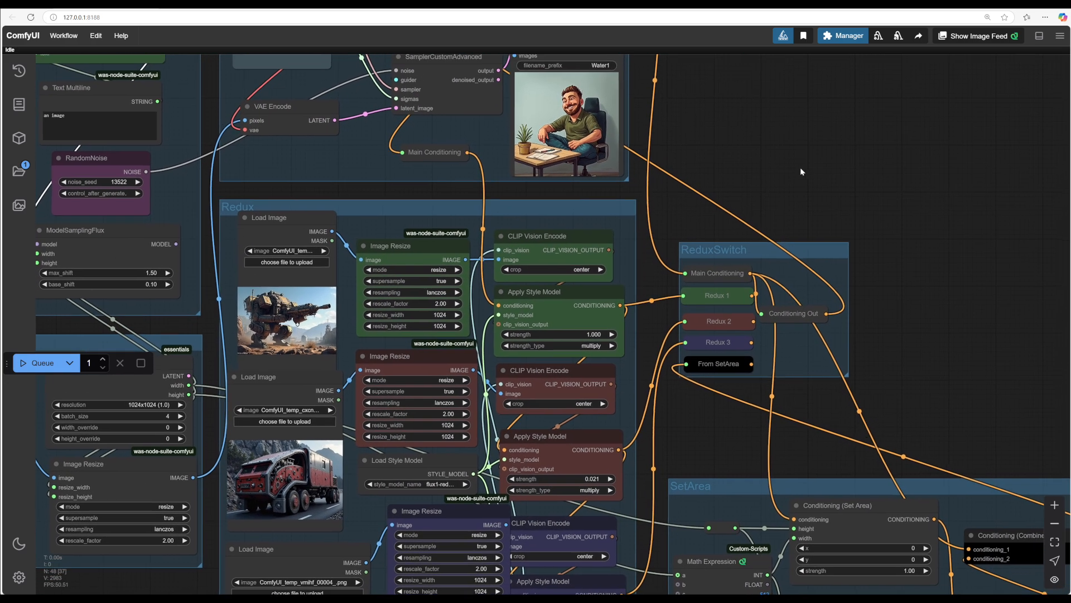
left_click_drag(587, 356, 573, 306)
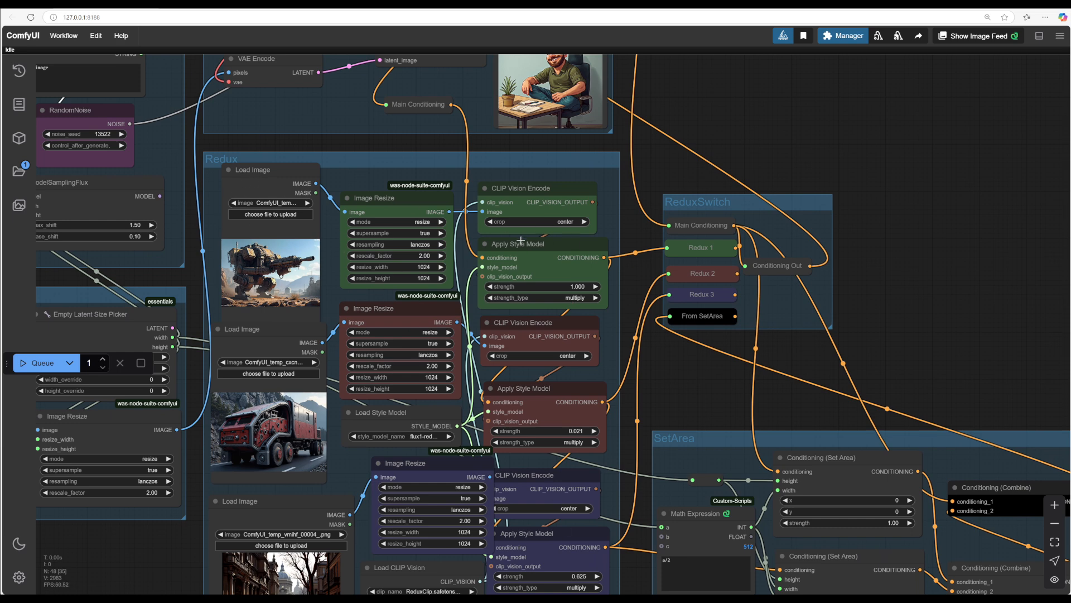
left_click_drag(896, 268, 725, 348)
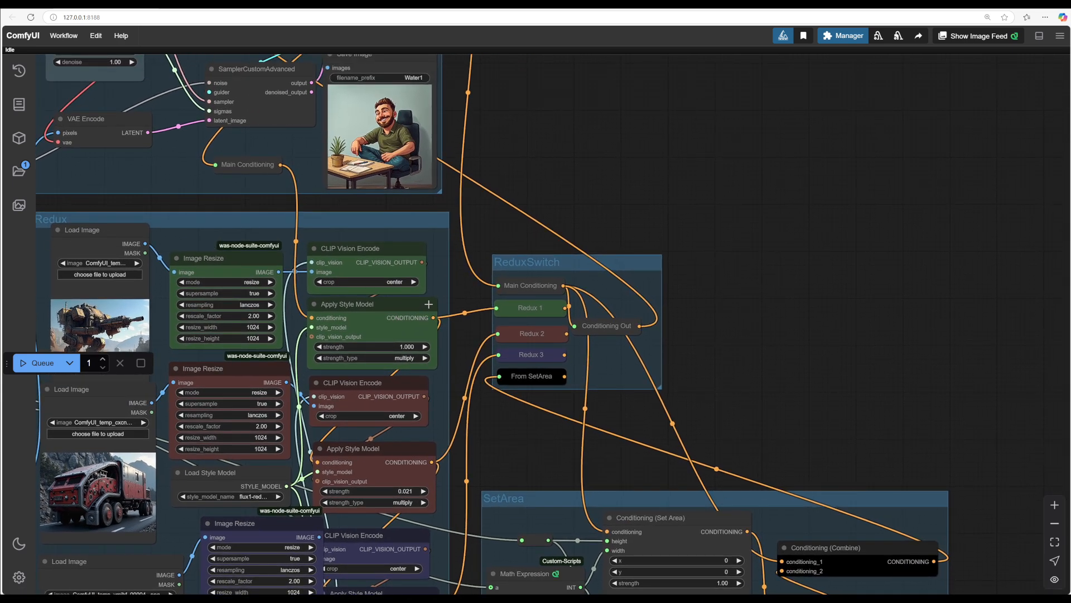
left_click_drag(565, 307, 574, 328)
left_click_drag(629, 339, 635, 380)
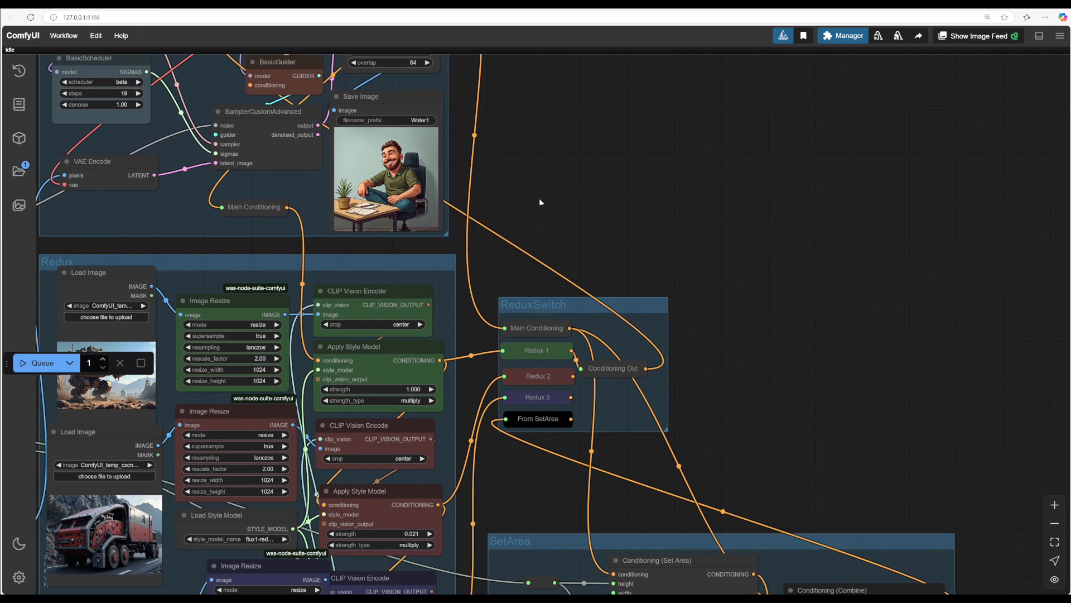
left_click_drag(539, 199, 782, 293)
left_click_drag(837, 229, 887, 184)
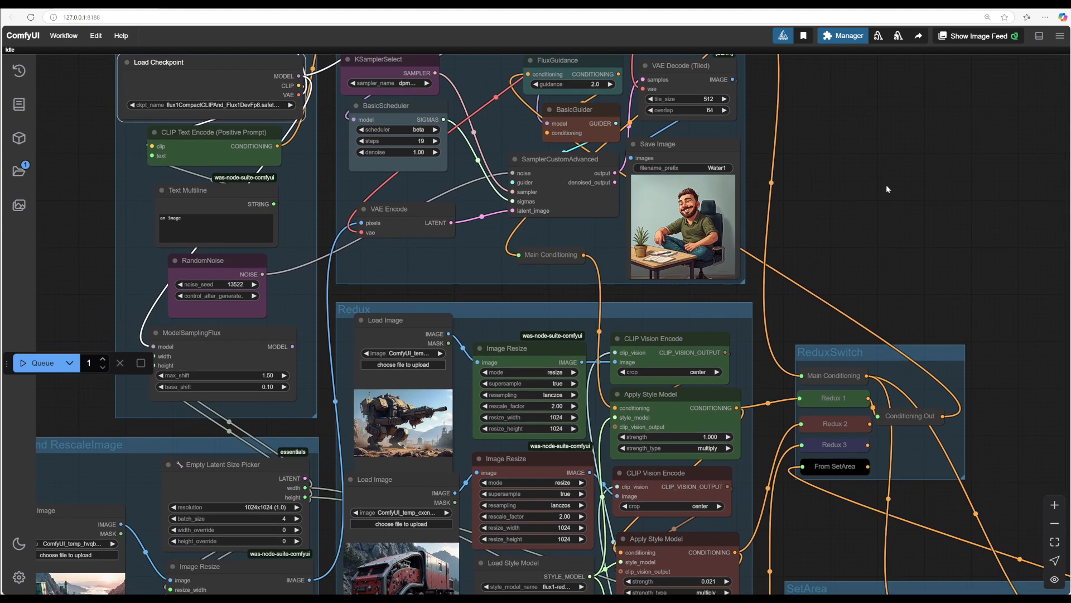
scroll(421, 355, "up", 6)
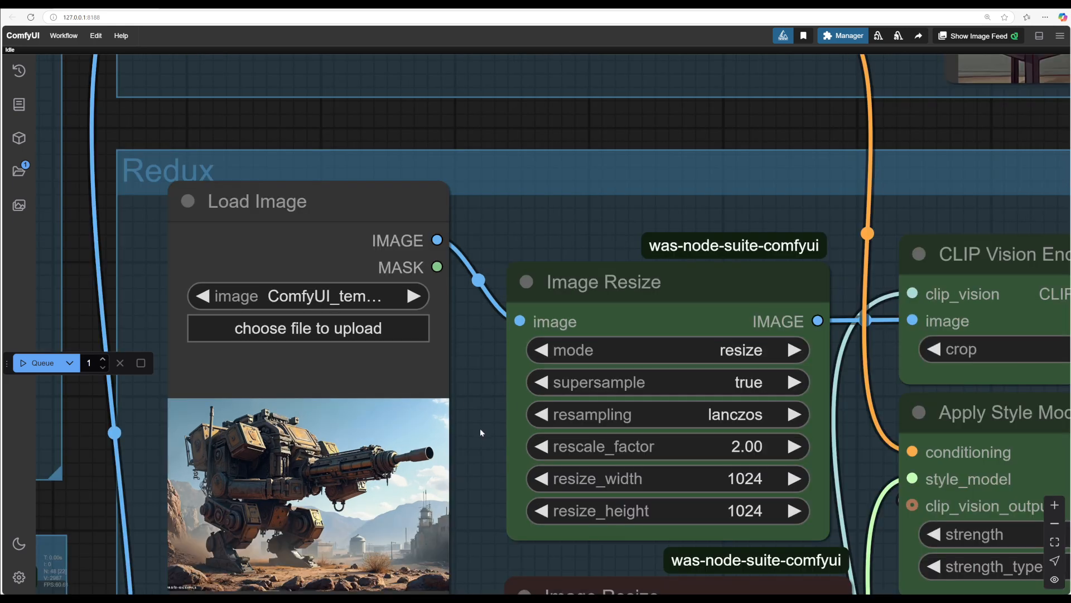
scroll(551, 369, "down", 1)
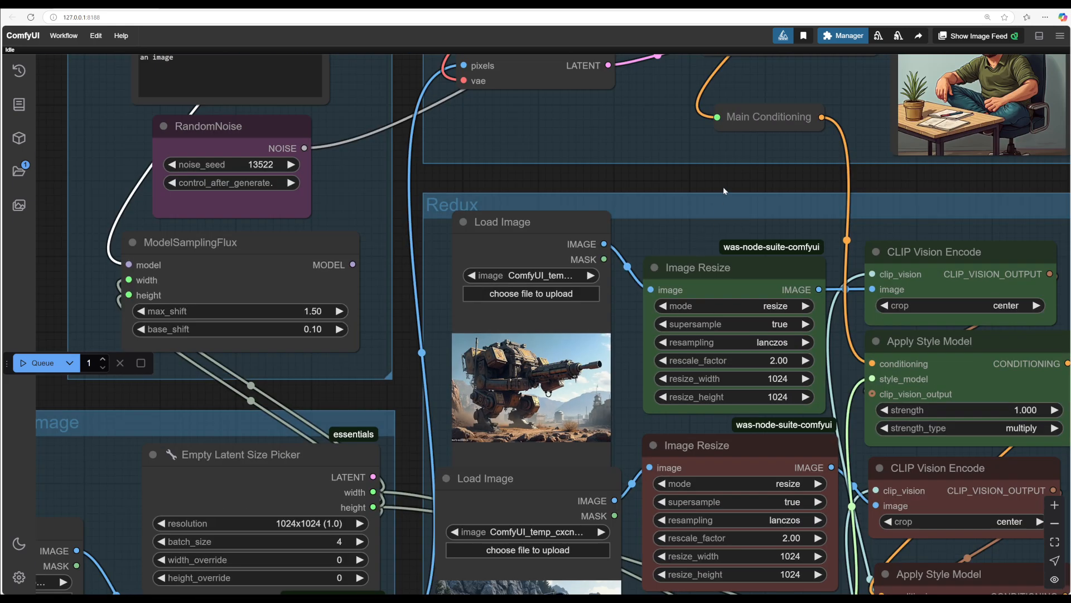
Step: Queue the workflow again to generate another image
left_click_drag(724, 191, 344, 357)
scroll(493, 355, "down", 2)
scroll(344, 357, "up", 4)
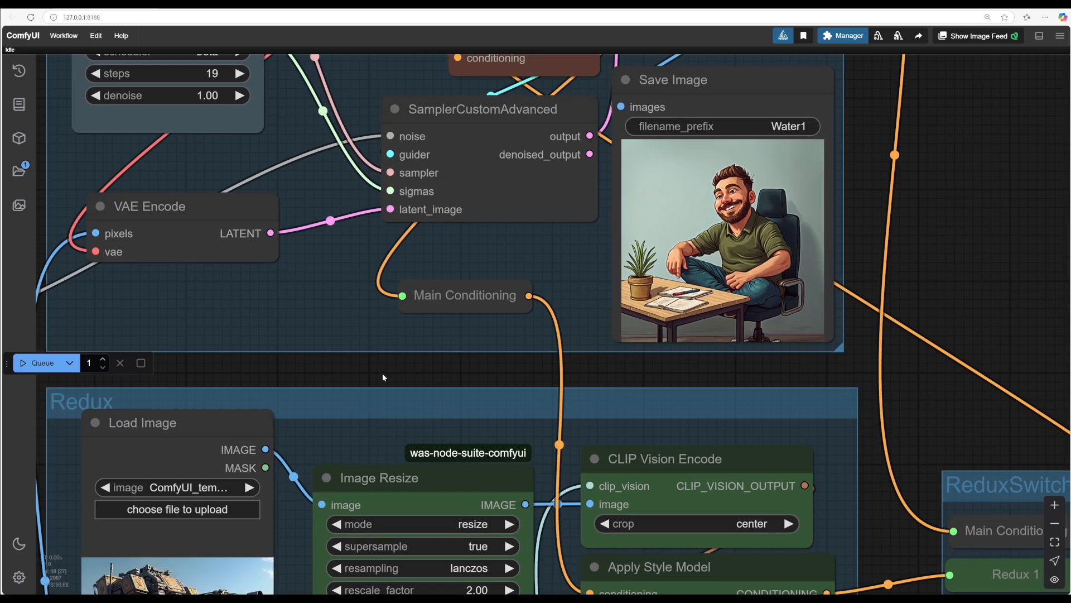
left_click(38, 362)
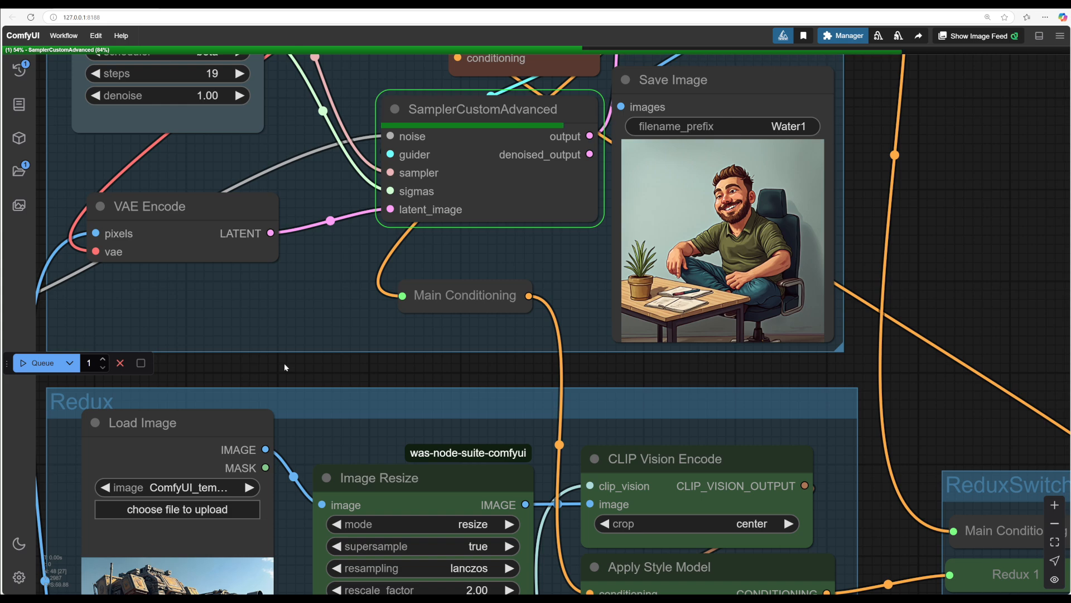
Step: Review the generated image and the layout of the Process, Redux, ReduxSwitch and SetArea groups
scroll(283, 364, "down", 2)
left_click_drag(312, 369, 357, 244)
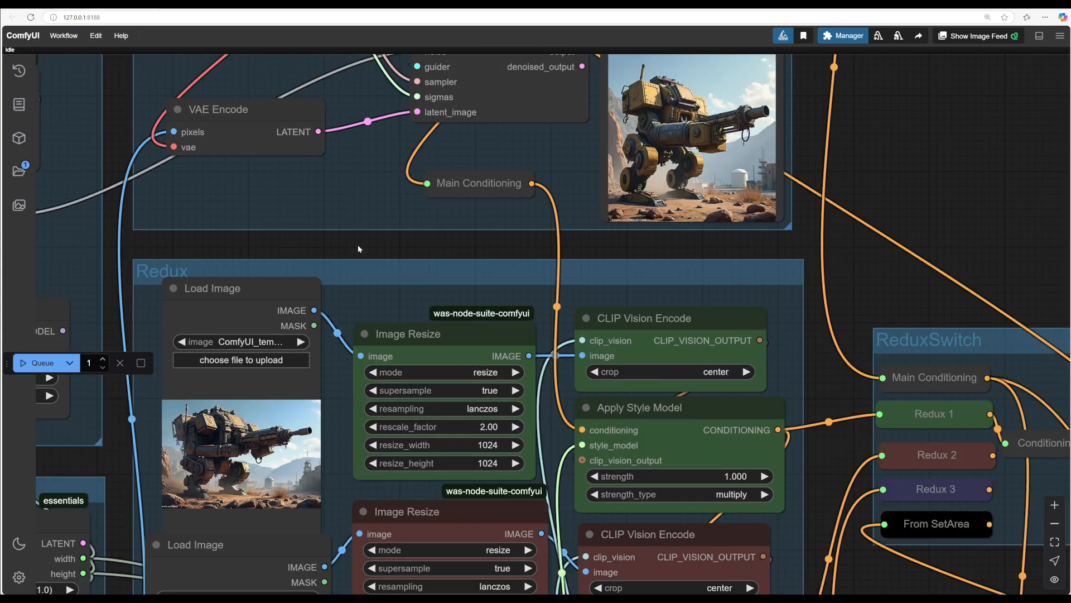
left_click_drag(878, 273, 865, 286)
scroll(865, 286, "down", 3)
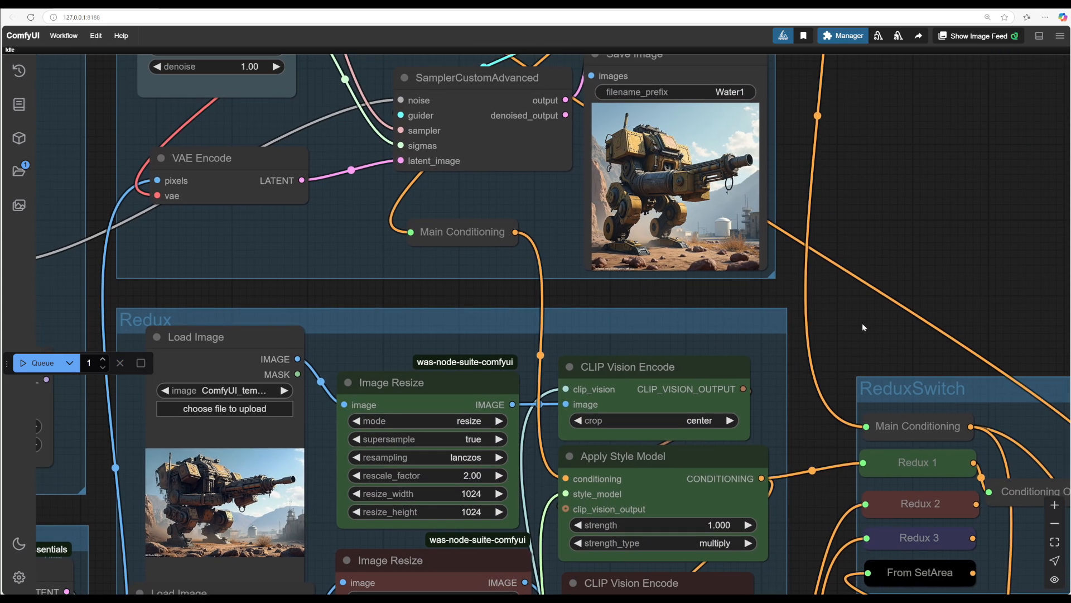
scroll(879, 334, "up", 3)
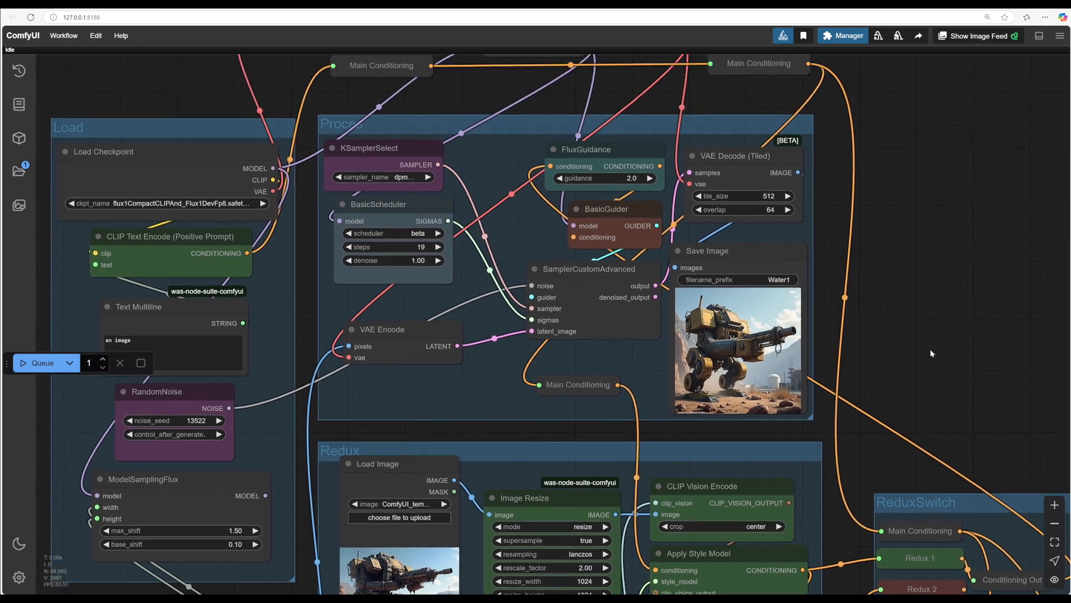
left_click_drag(527, 126, 527, 132)
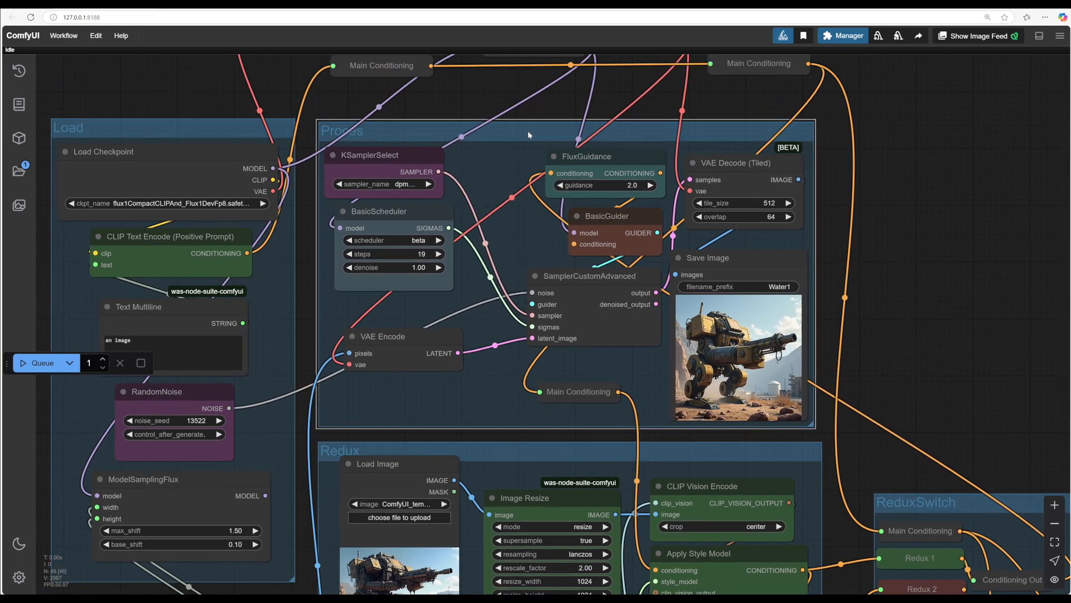
scroll(916, 320, "down", 1)
scroll(969, 300, "down", 3)
scroll(969, 299, "down", 5)
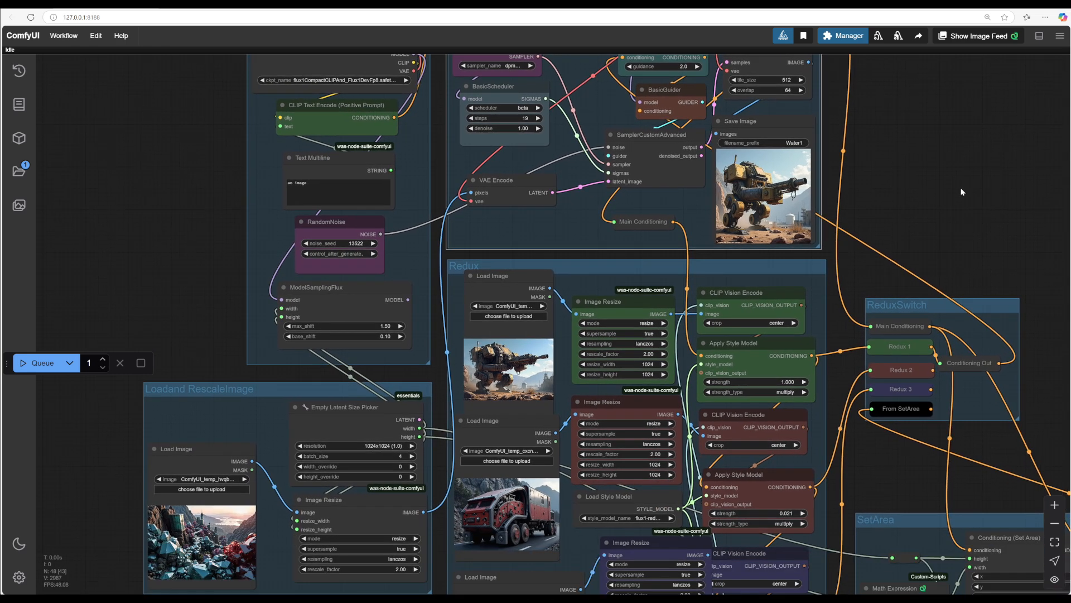
left_click_drag(896, 210, 1002, 188)
scroll(270, 282, "down", 3)
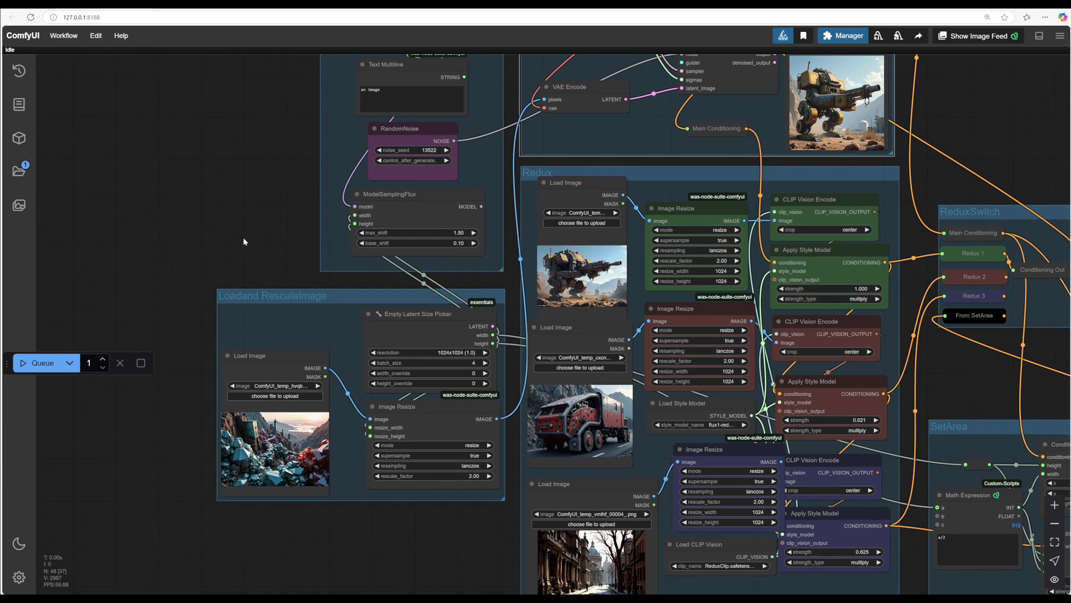
Step: Set the Empty Latent Size Picker resolution to 1216x832 (1.46) and queue the workflow
left_click(484, 353)
left_click(485, 354)
left_click(485, 353)
left_click(485, 354)
left_click(485, 354)
left_click(485, 354)
left_click_drag(271, 243, 82, 255)
left_click_drag(900, 172, 920, 205)
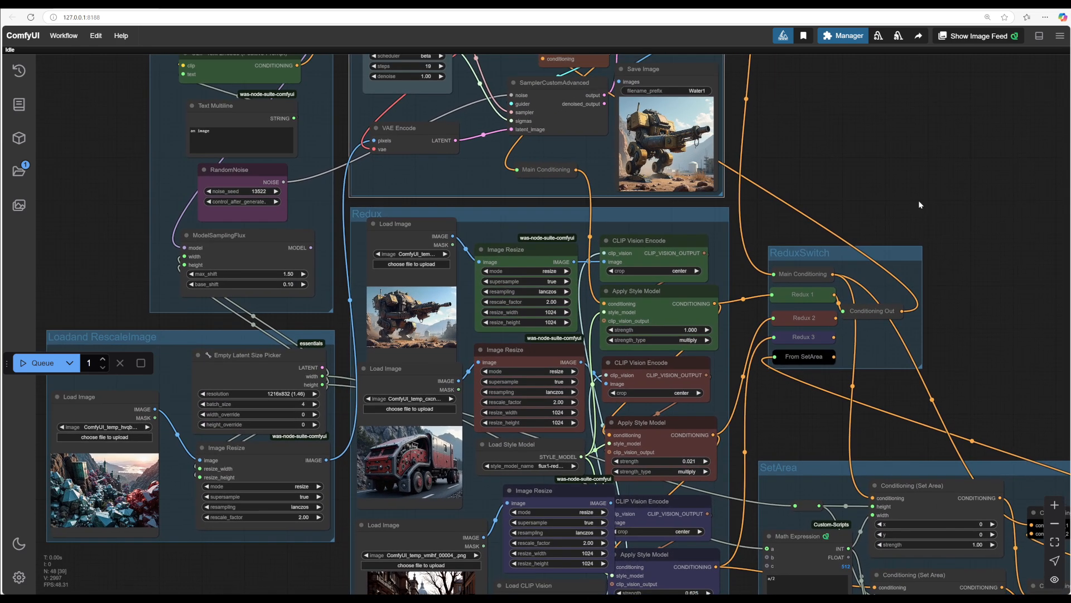
left_click(38, 363)
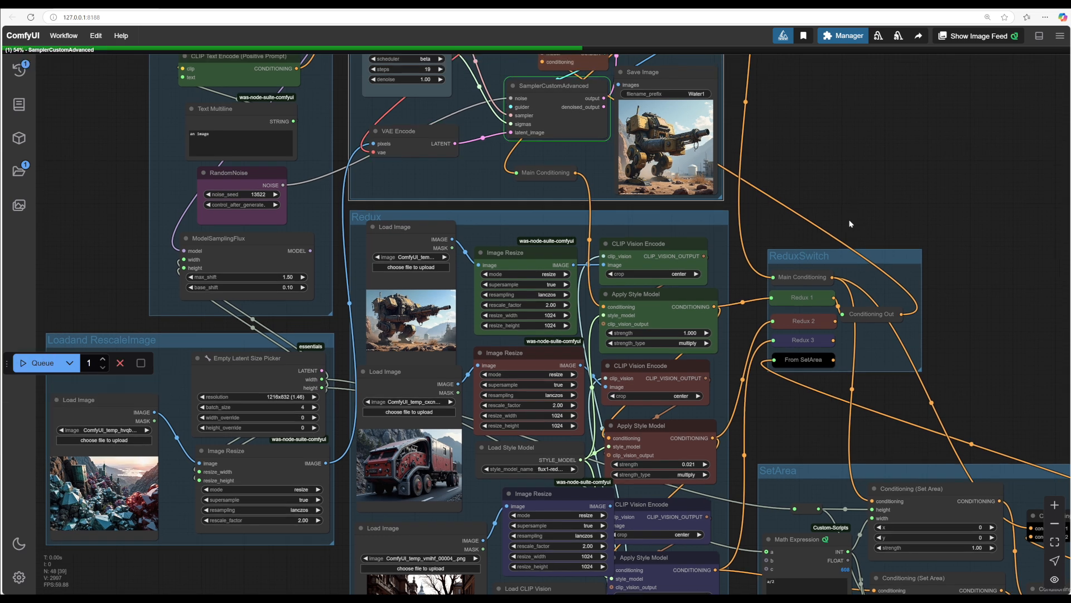
Step: Examine the new output alongside the Redux group's reference image nodes
left_click_drag(850, 189, 863, 246)
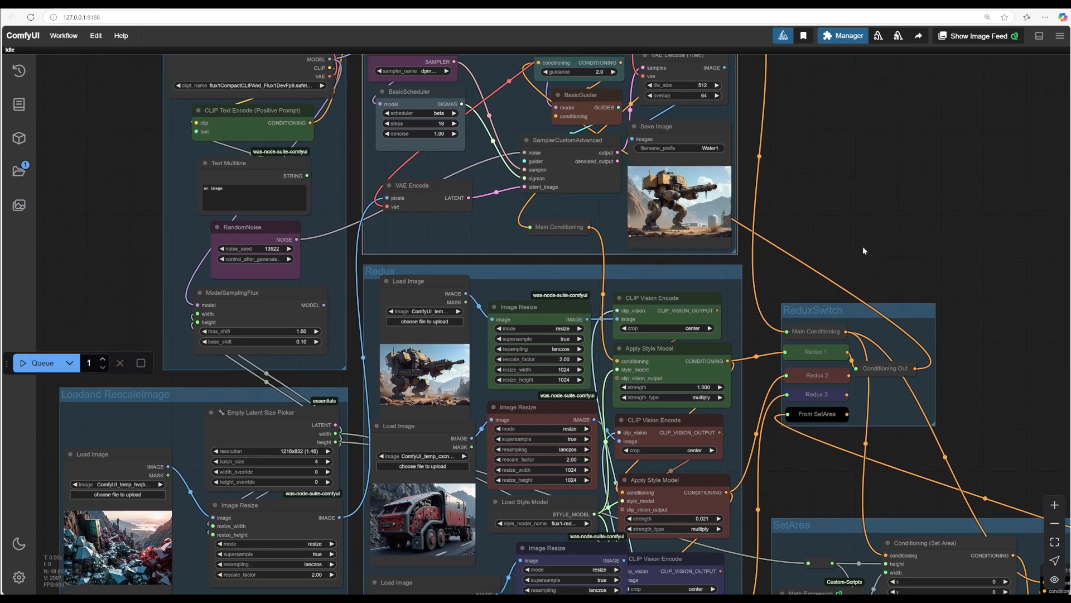
scroll(863, 246, "up", 4)
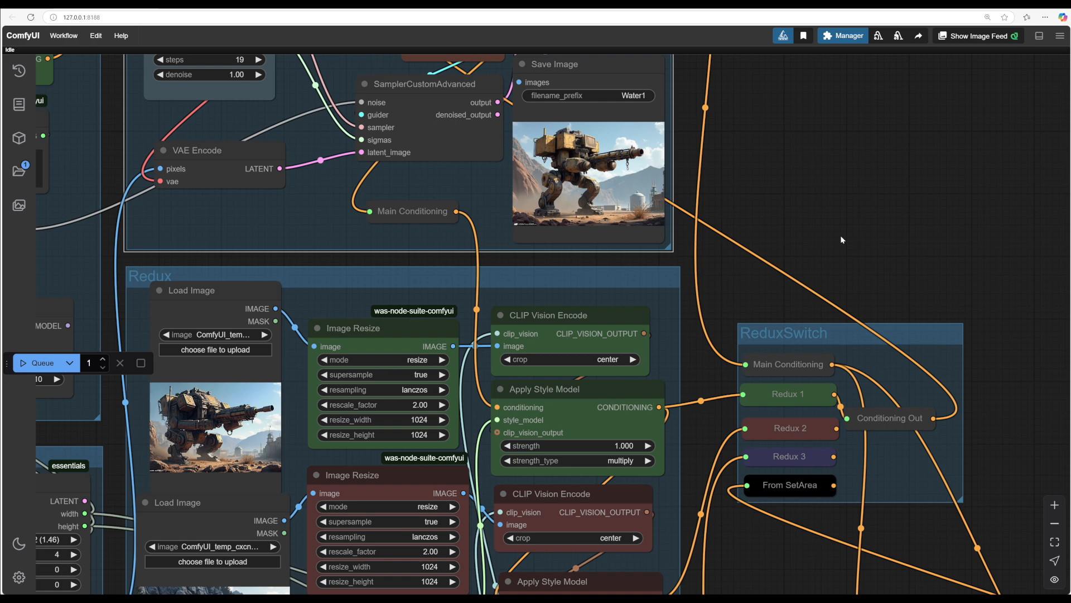
scroll(793, 201, "up", 3)
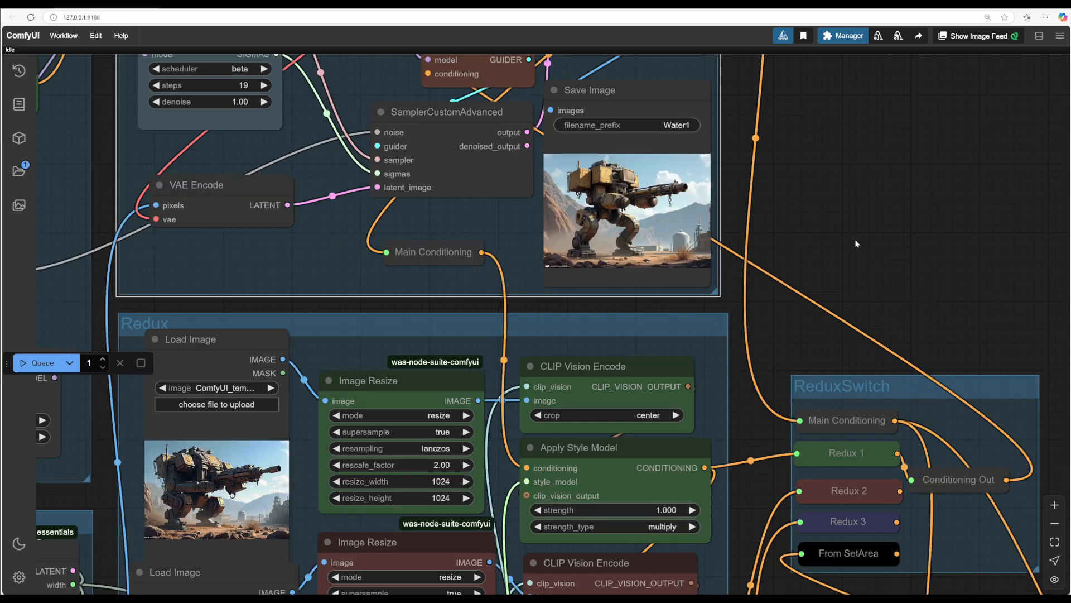
scroll(857, 243, "down", 2)
left_click_drag(764, 401, 925, 324)
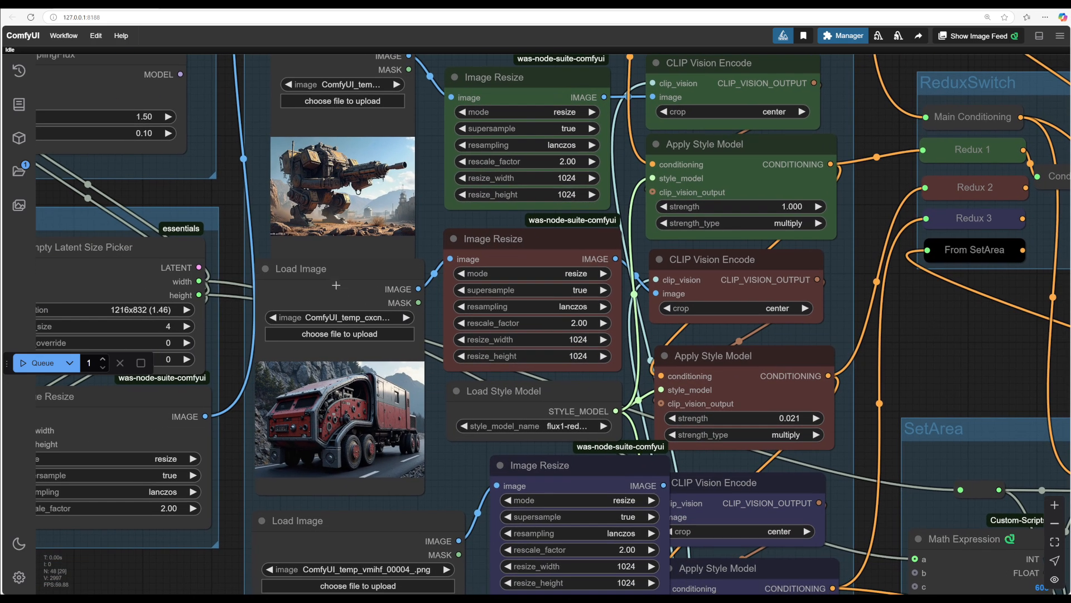
left_click_drag(332, 276, 331, 273)
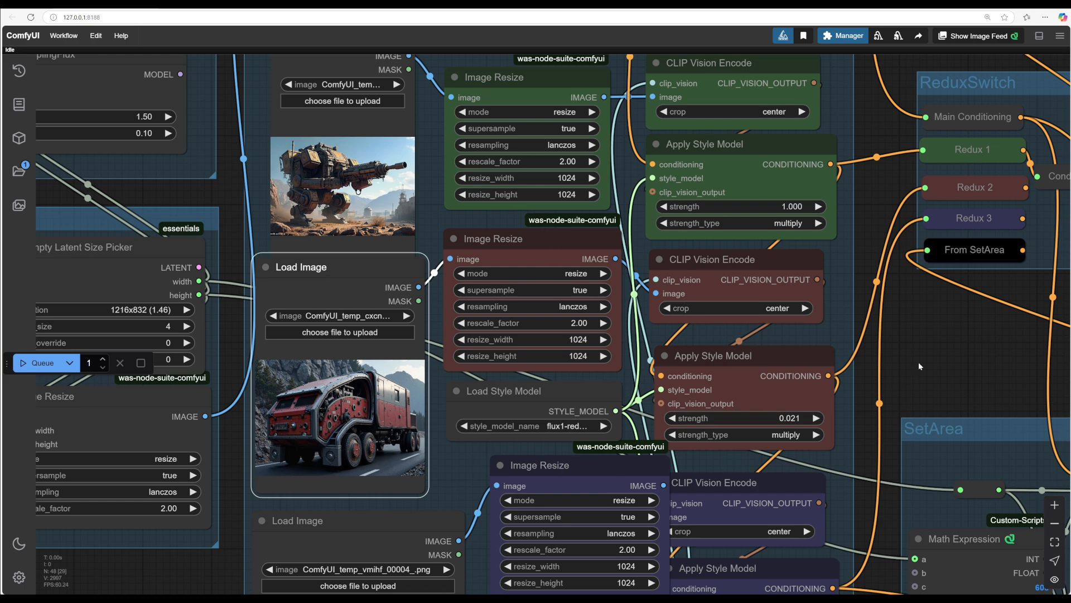
Step: Set the strength of both the second and the first Apply Style Model nodes to 0.5
left_click_drag(918, 362, 815, 528)
scroll(815, 528, "down", 1)
left_click_drag(816, 528, 618, 524)
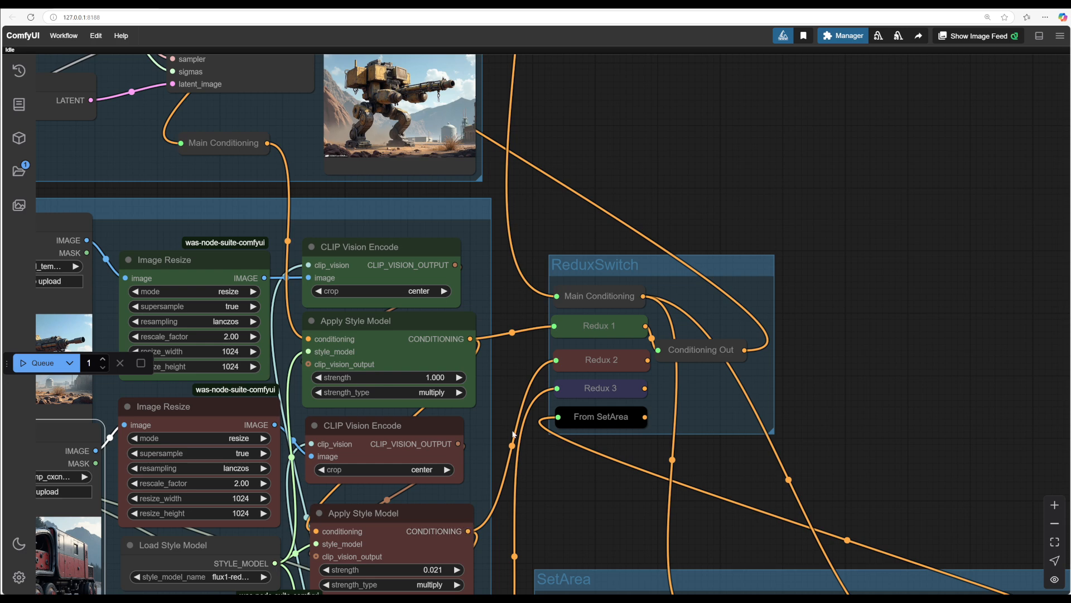
left_click_drag(648, 360, 658, 350)
left_click_drag(636, 151, 748, 79)
left_click_drag(696, 407, 751, 380)
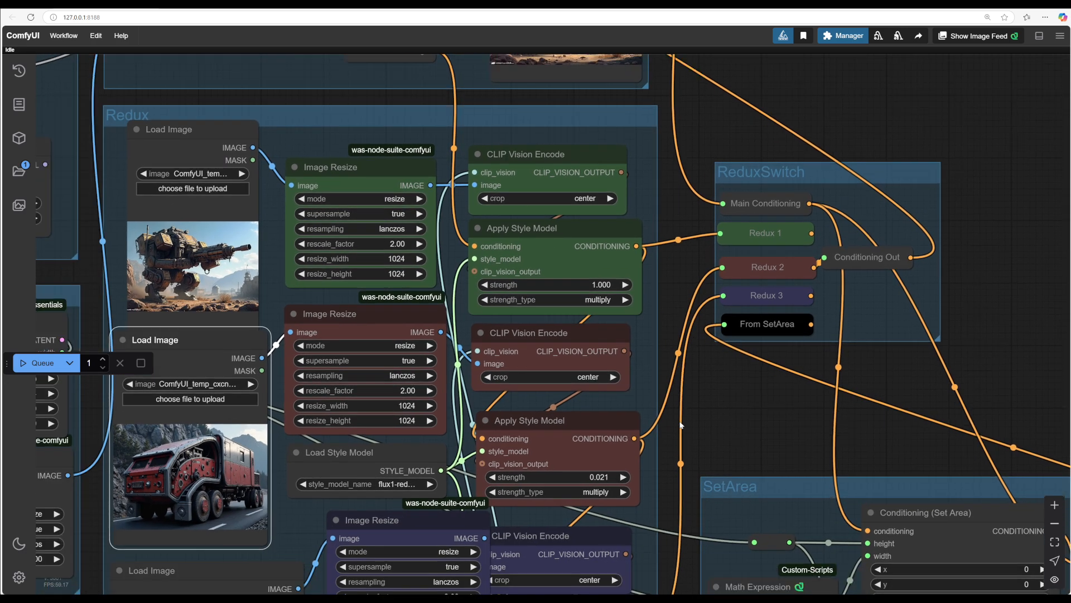
left_click(605, 477)
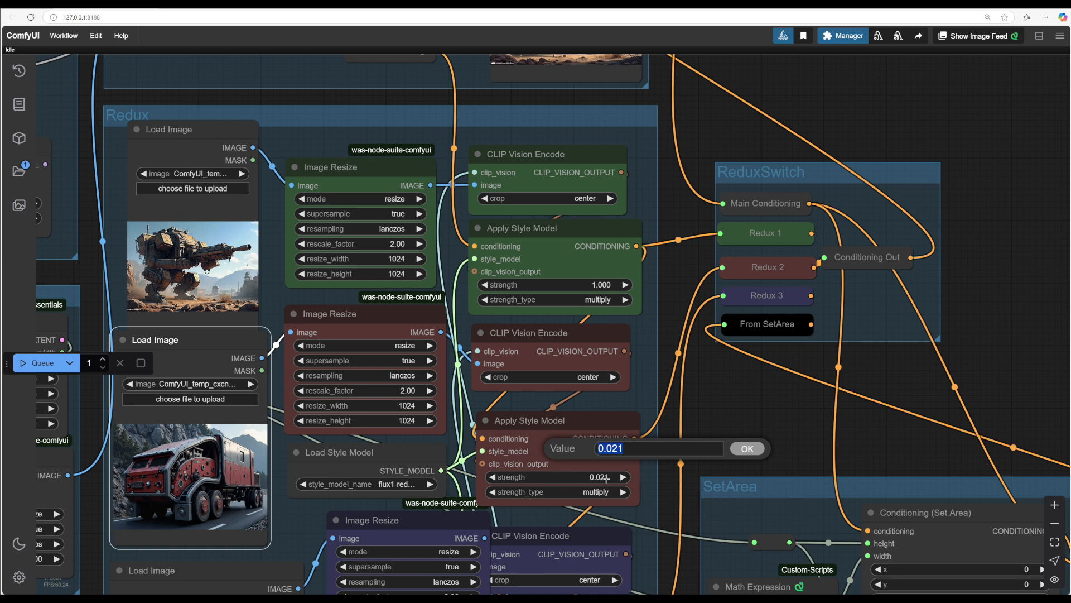
left_click(586, 477)
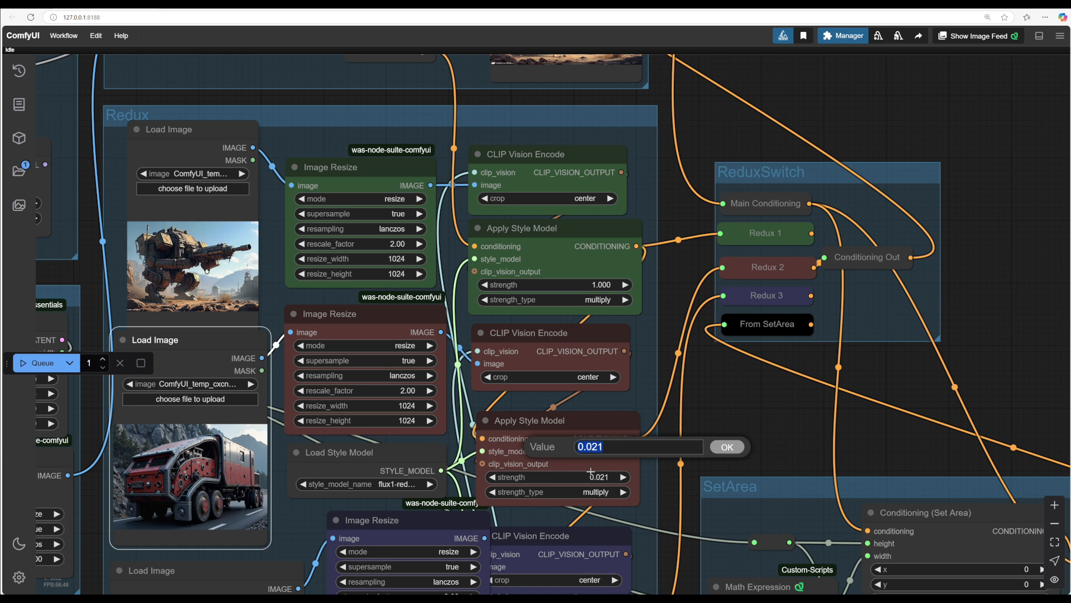
type("0.5")
key("Return")
left_click(588, 285)
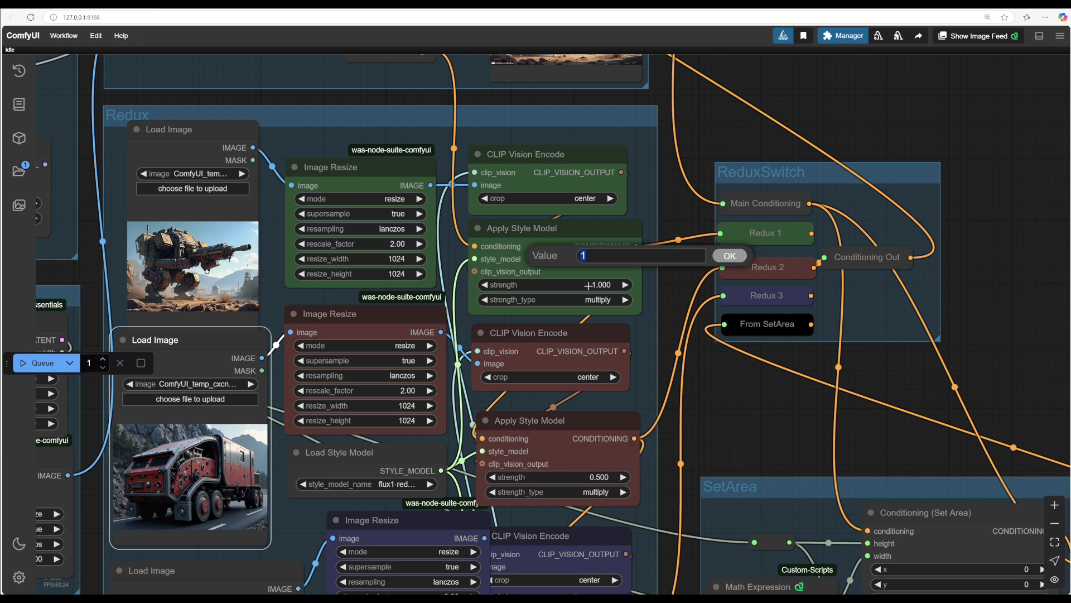
type("0.5")
key("Return")
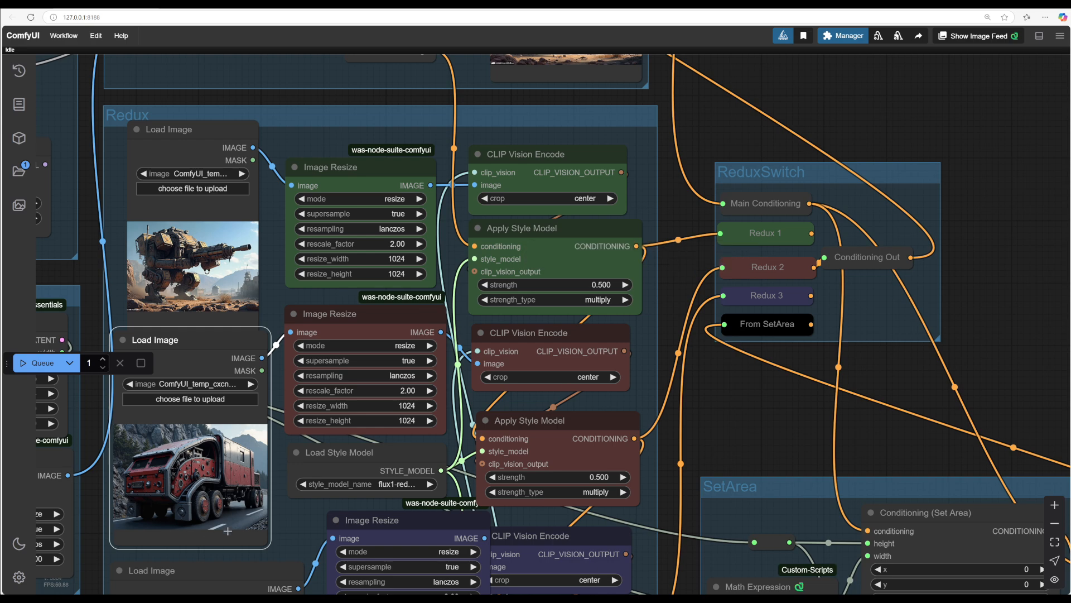
Step: Queue the workflow with the new style strengths
left_click_drag(886, 116, 988, 396)
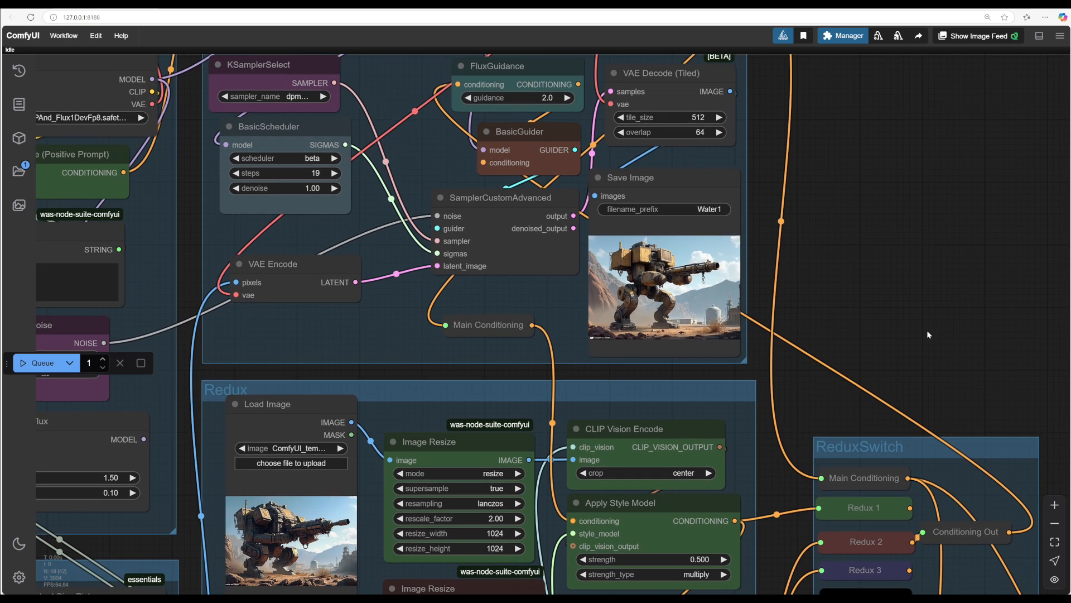
left_click_drag(927, 331, 929, 321)
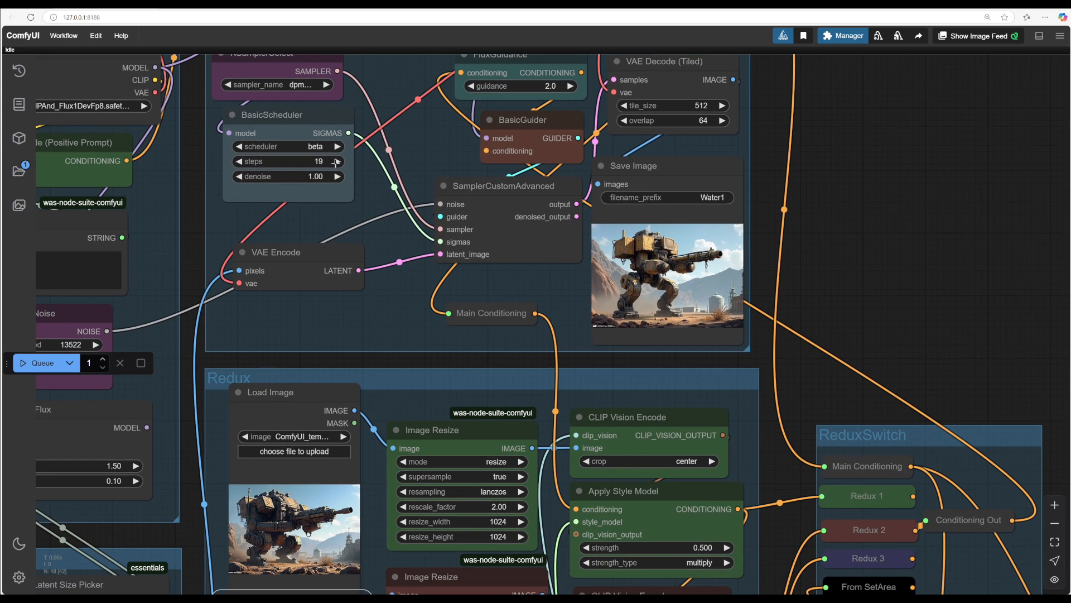
left_click_drag(258, 334, 293, 330)
left_click(43, 362)
Step: Examine the newly generated image in the Save Image node
scroll(818, 193, "up", 4)
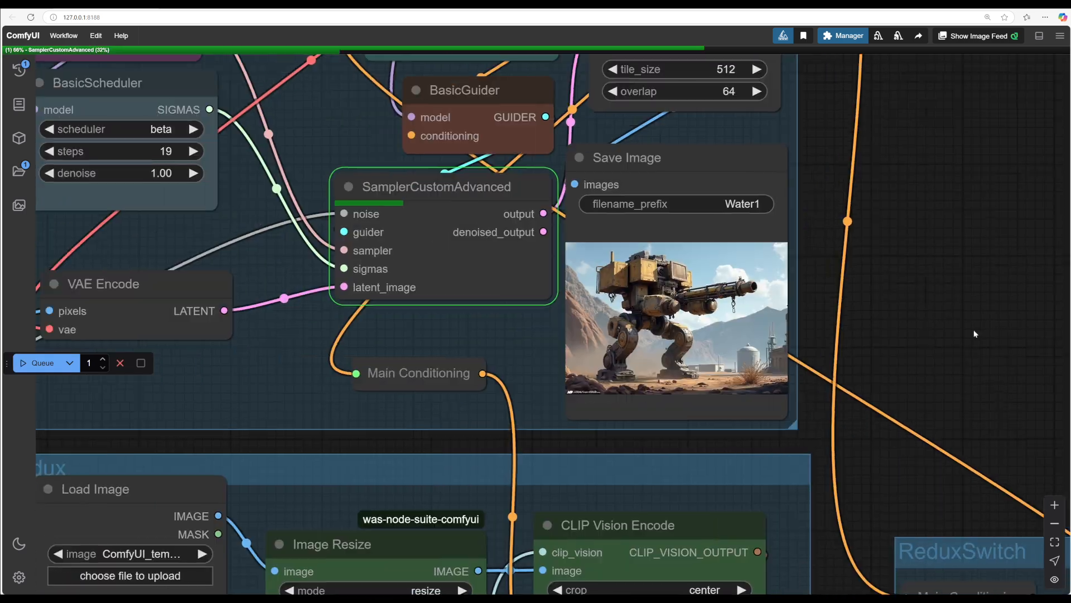
scroll(949, 357, "up", 5)
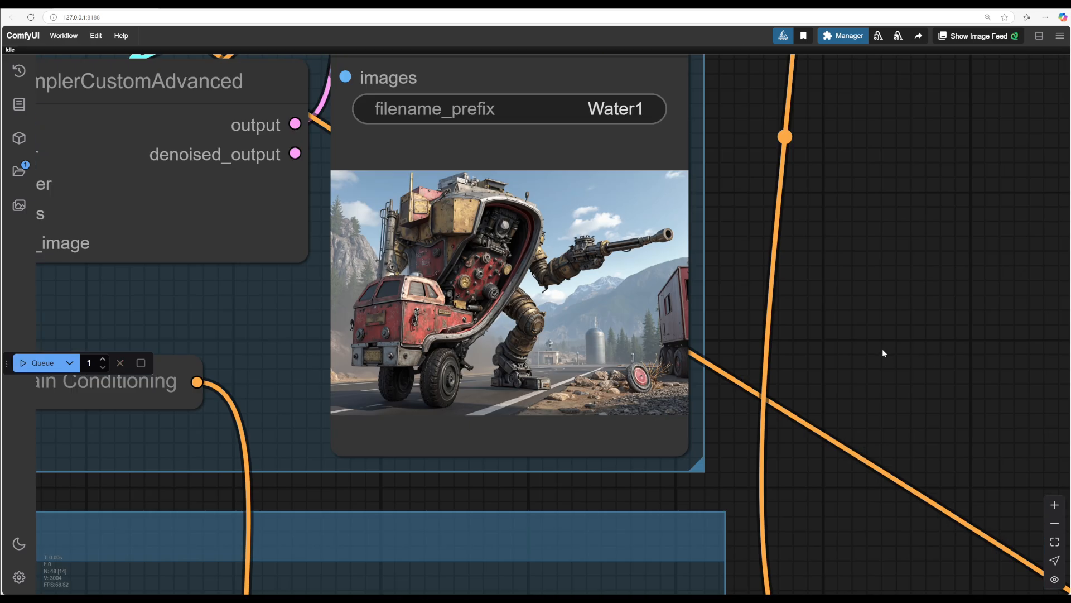
scroll(959, 363, "down", 3)
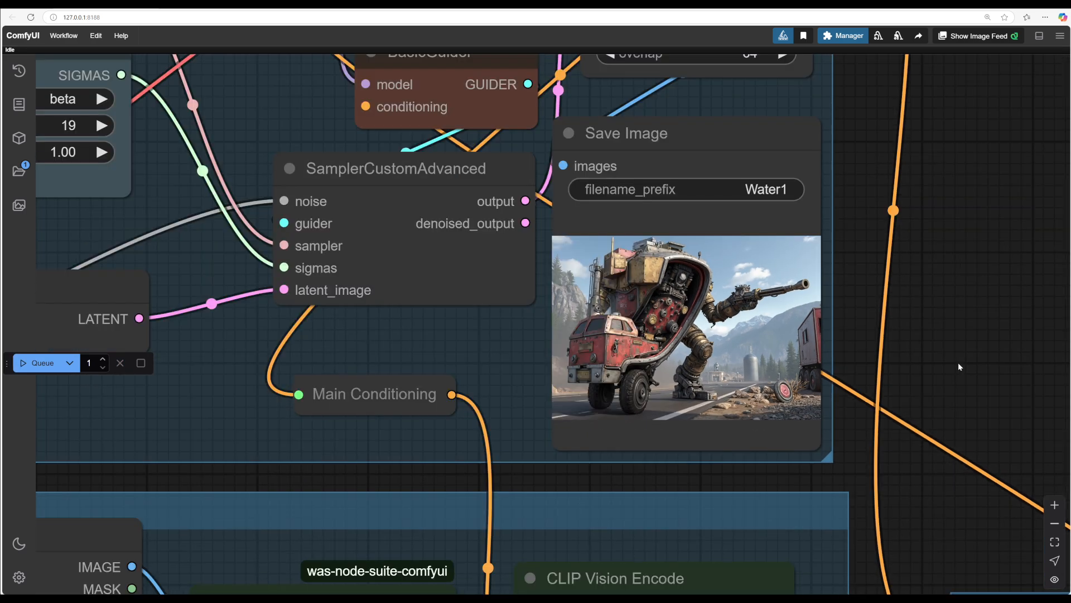
left_click_drag(958, 362, 956, 382)
scroll(956, 382, "up", 3)
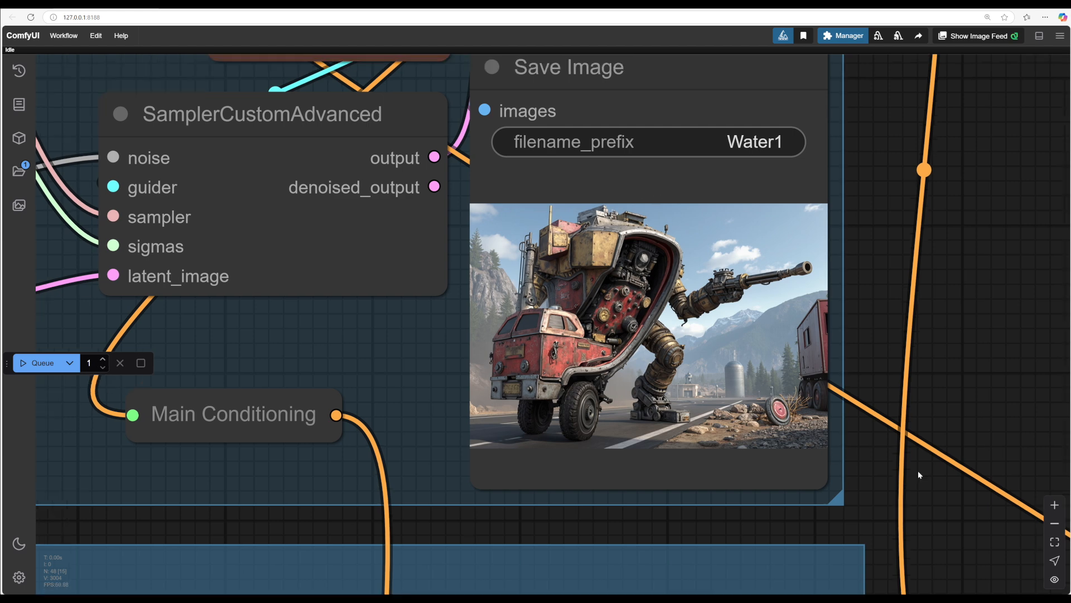
scroll(962, 479, "down", 4)
left_click_drag(968, 502, 777, 443)
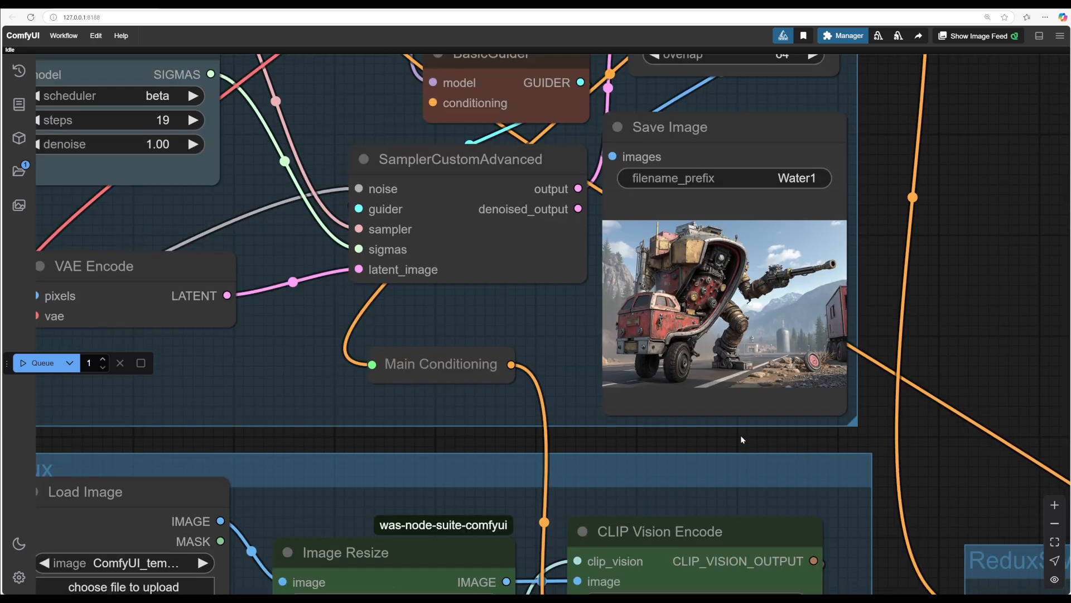
scroll(741, 434, "down", 8)
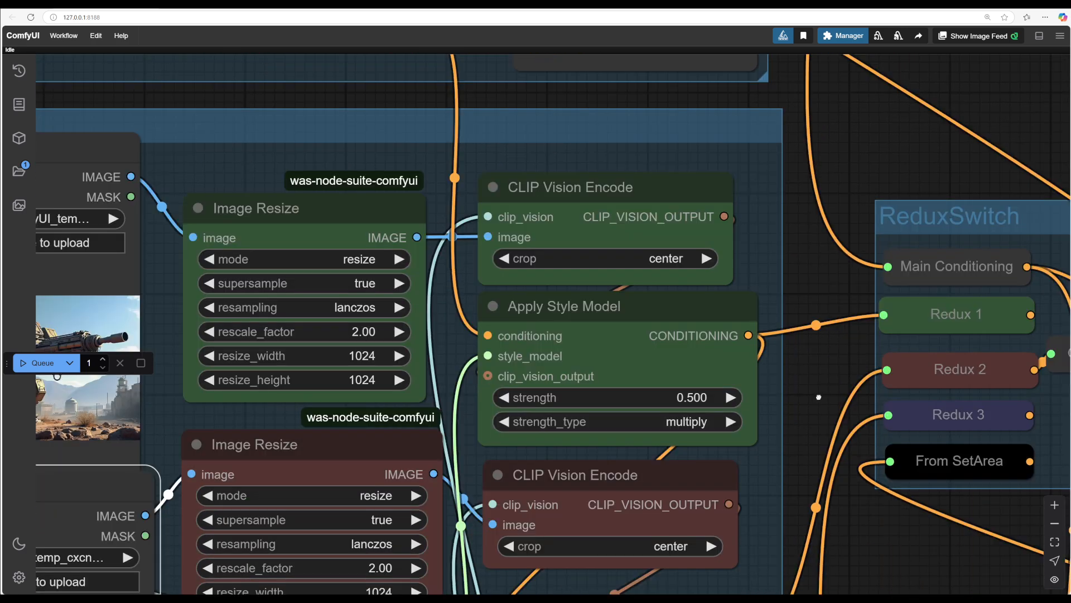
Step: Set the strength of the first and second Apply Style Model nodes to 0.2
left_click_drag(819, 397, 841, 352)
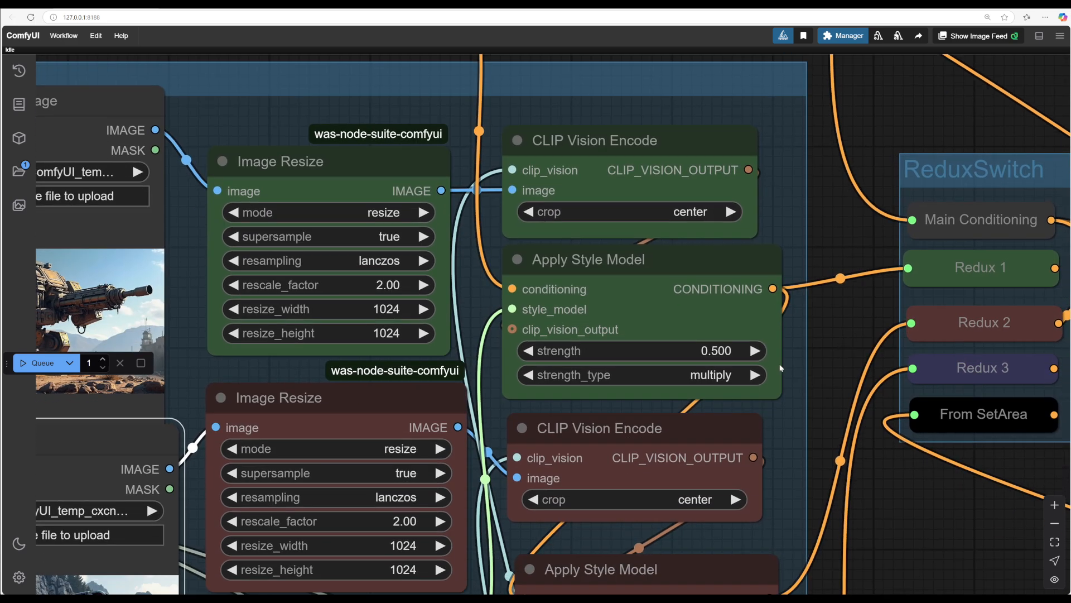
left_click(706, 350)
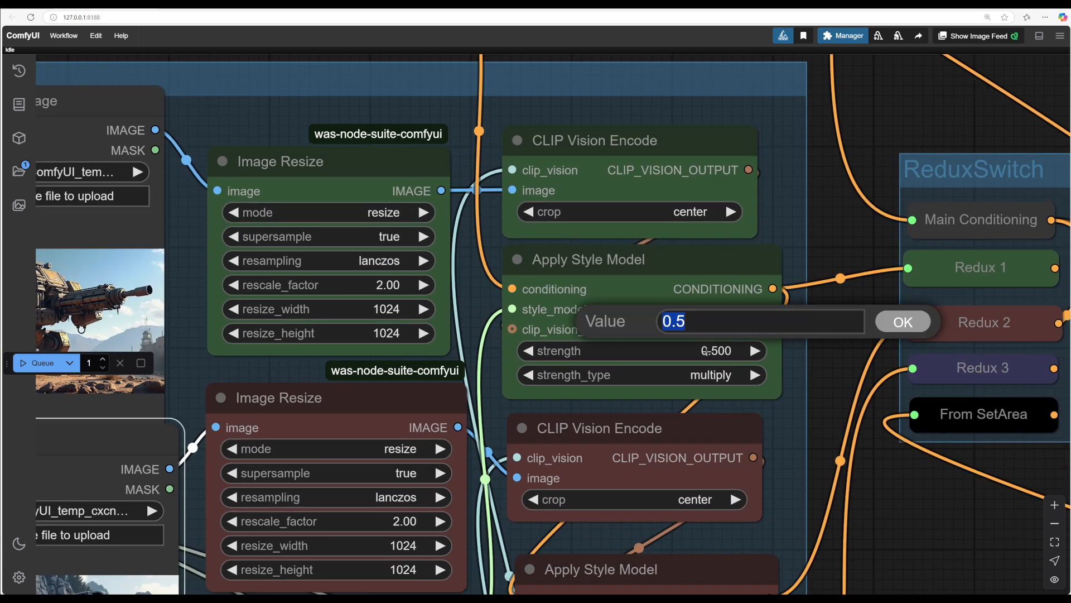
type("0.")
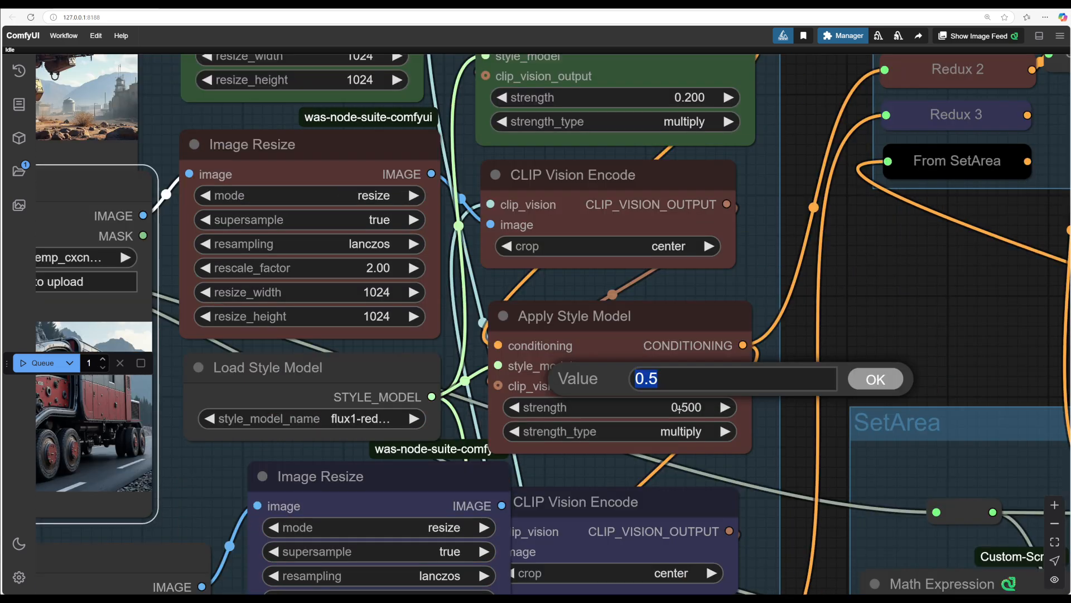
type("0.2")
left_click(867, 372)
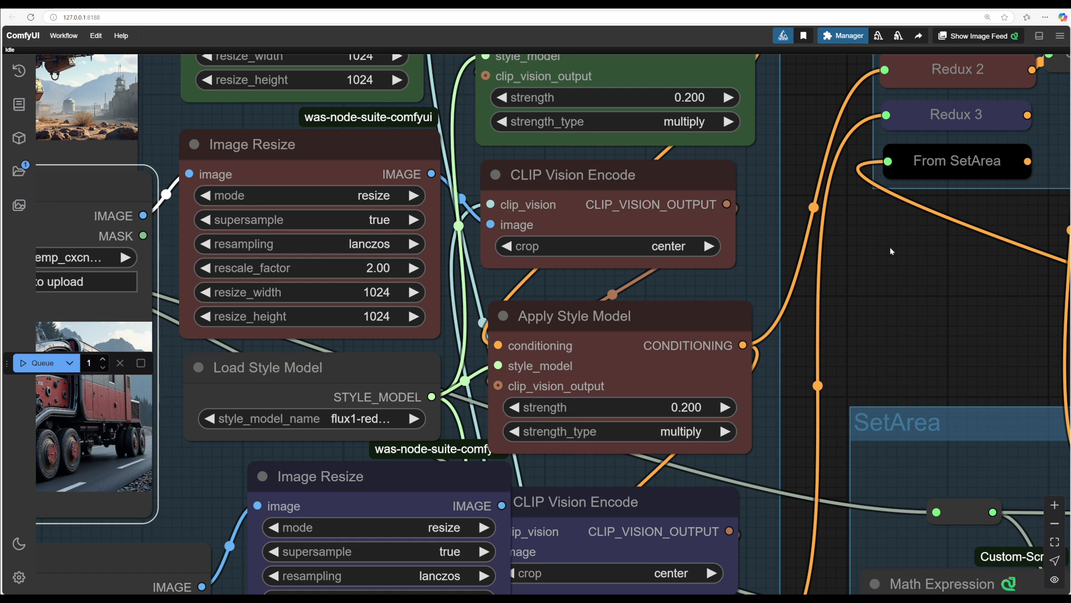
scroll(889, 247, "up", 10)
left_click_drag(870, 288, 930, 284)
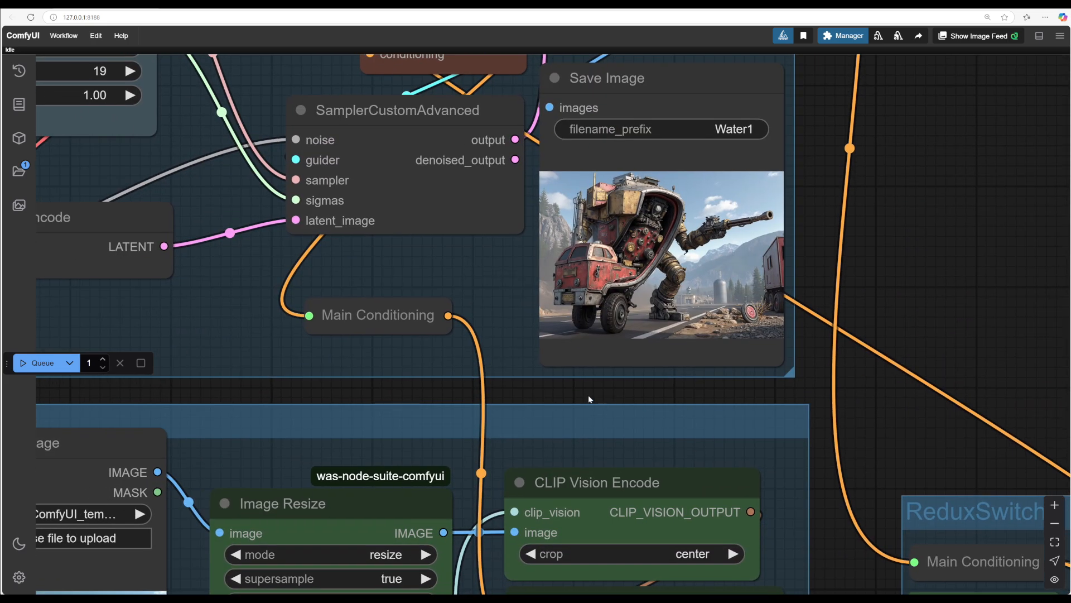
left_click_drag(567, 397, 612, 409)
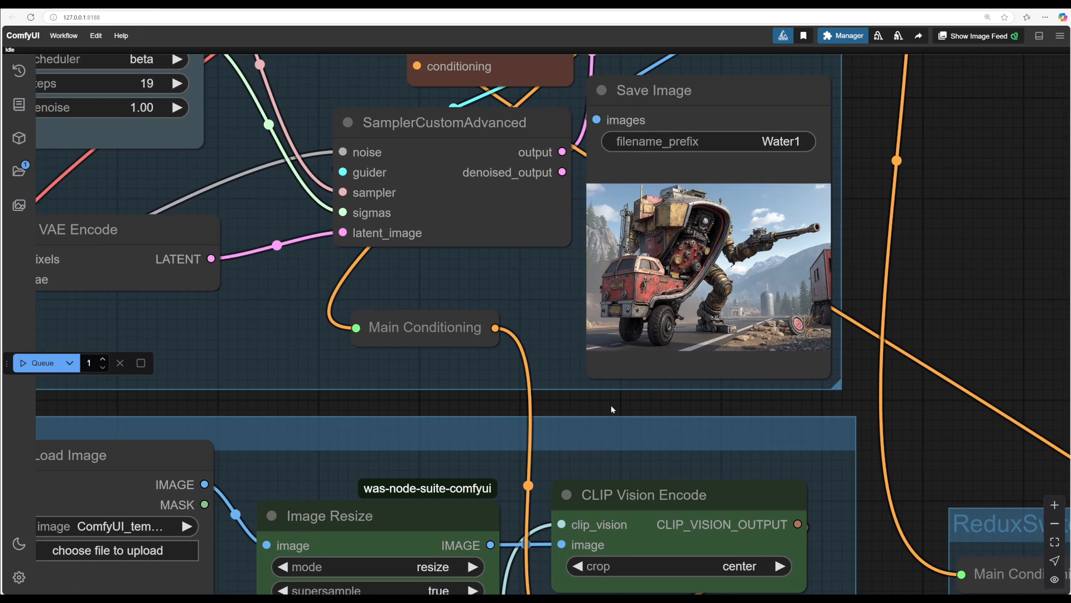
Step: Queue the workflow with both style strengths at 0.2
scroll(612, 409, "up", 2)
left_click_drag(450, 397, 453, 440)
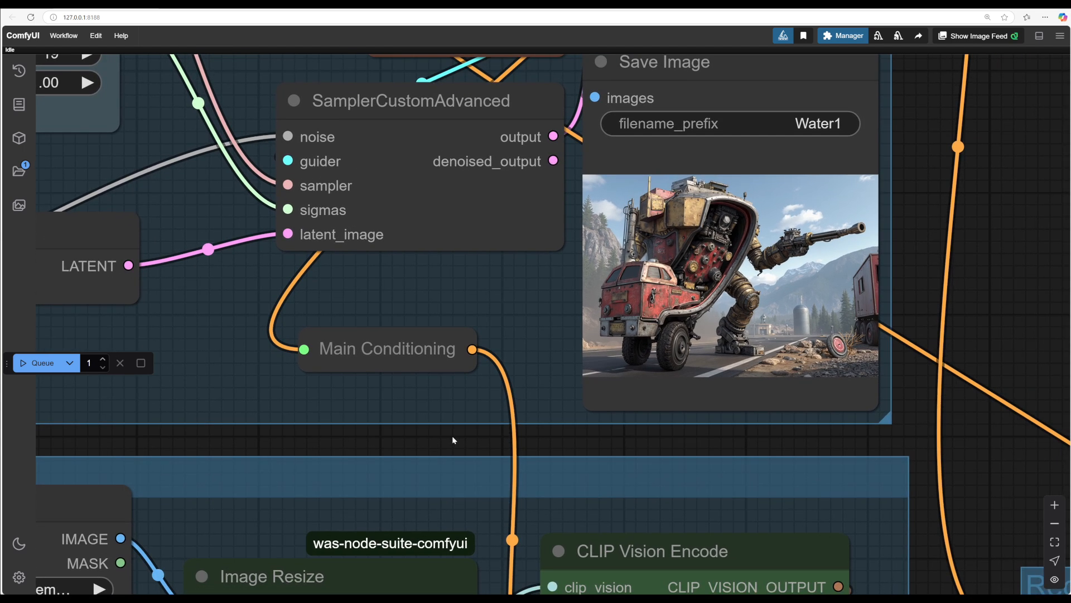
scroll(401, 433, "down", 3)
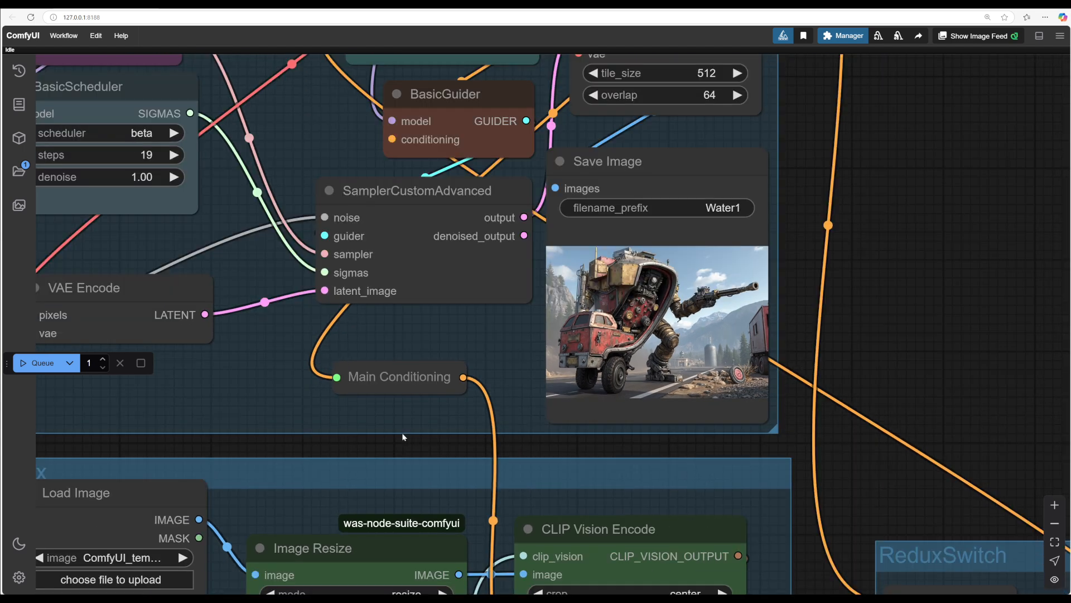
left_click(42, 364)
Step: Examine the newly generated image in the Save Image node and compare it with the reference images
left_click_drag(884, 320, 1023, 343)
scroll(893, 354, "up", 3)
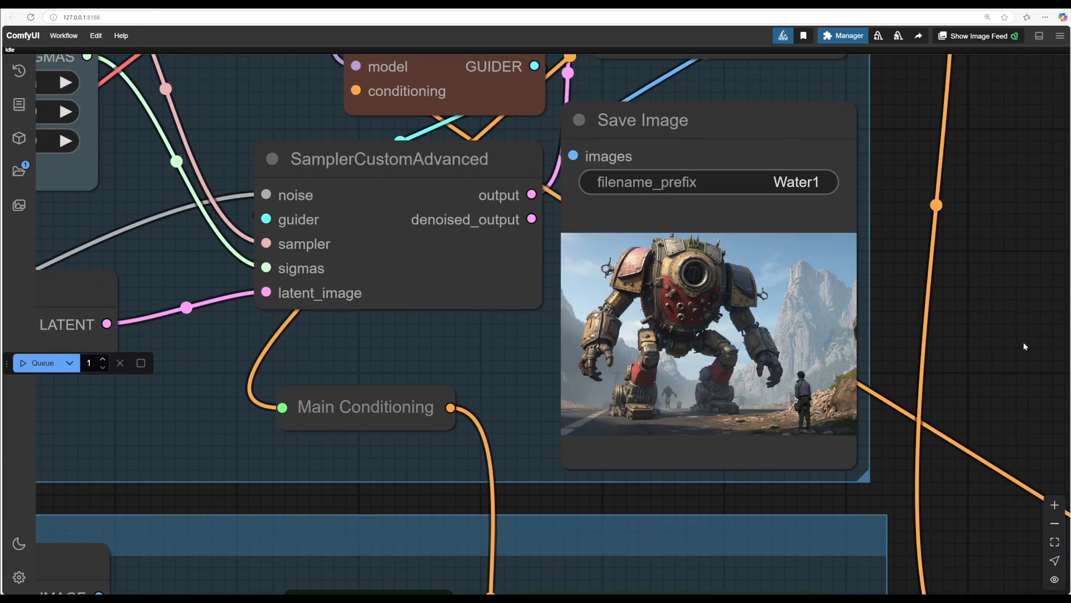
scroll(987, 345, "up", 4)
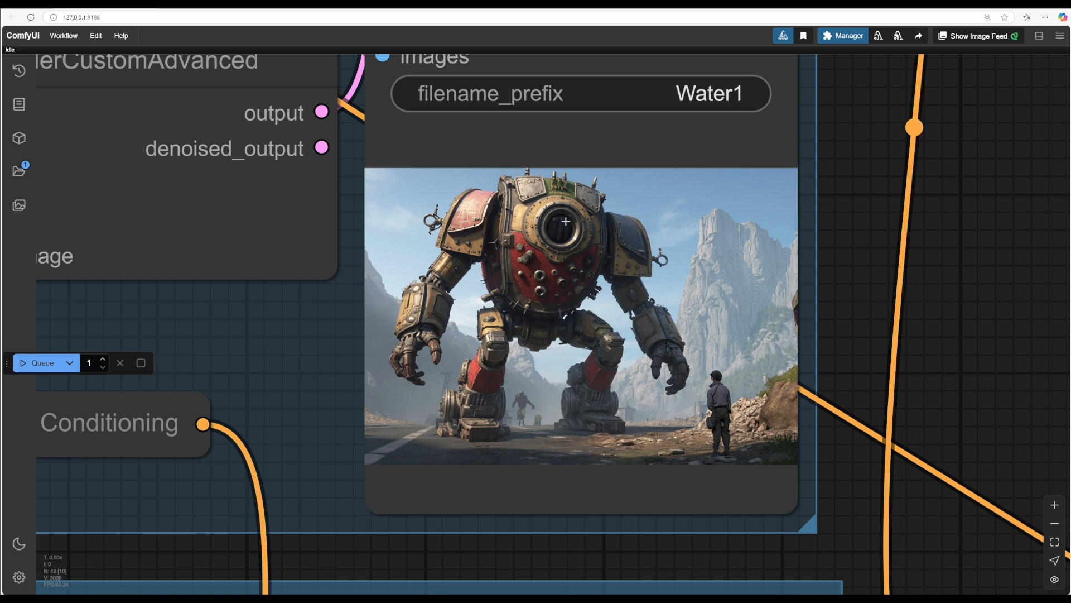
scroll(938, 337, "down", 4)
left_click_drag(948, 491, 950, 338)
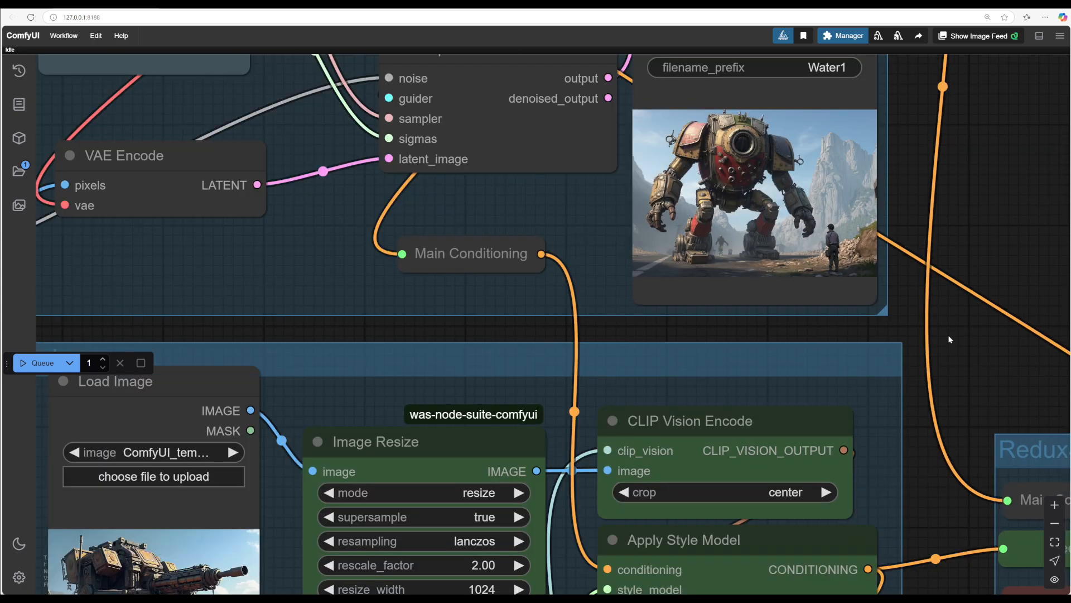
left_click_drag(923, 472, 958, 276)
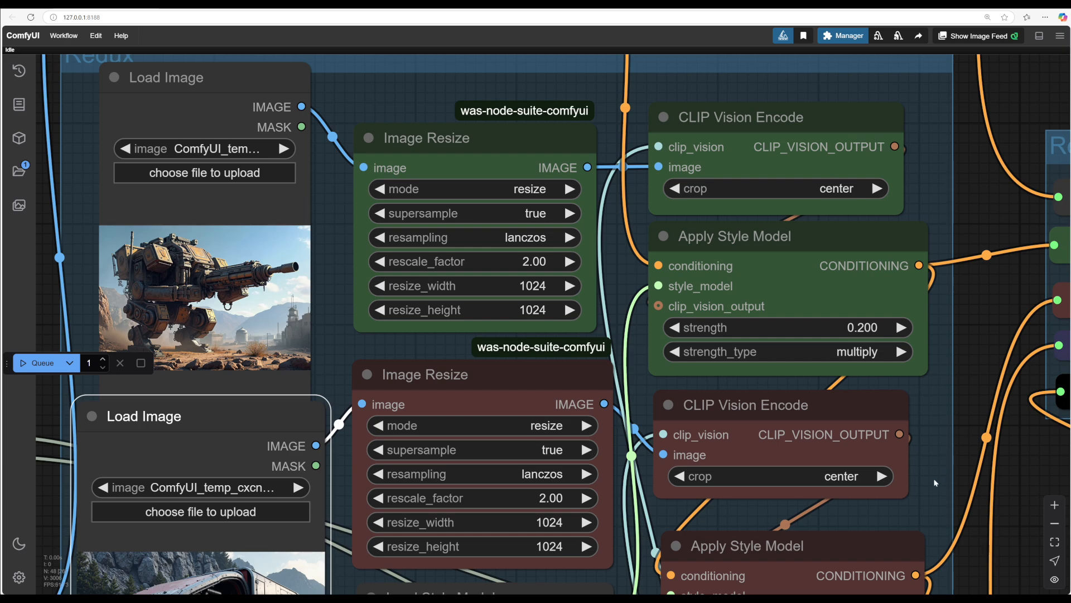
left_click_drag(936, 483, 833, 587)
left_click_drag(937, 176, 897, 528)
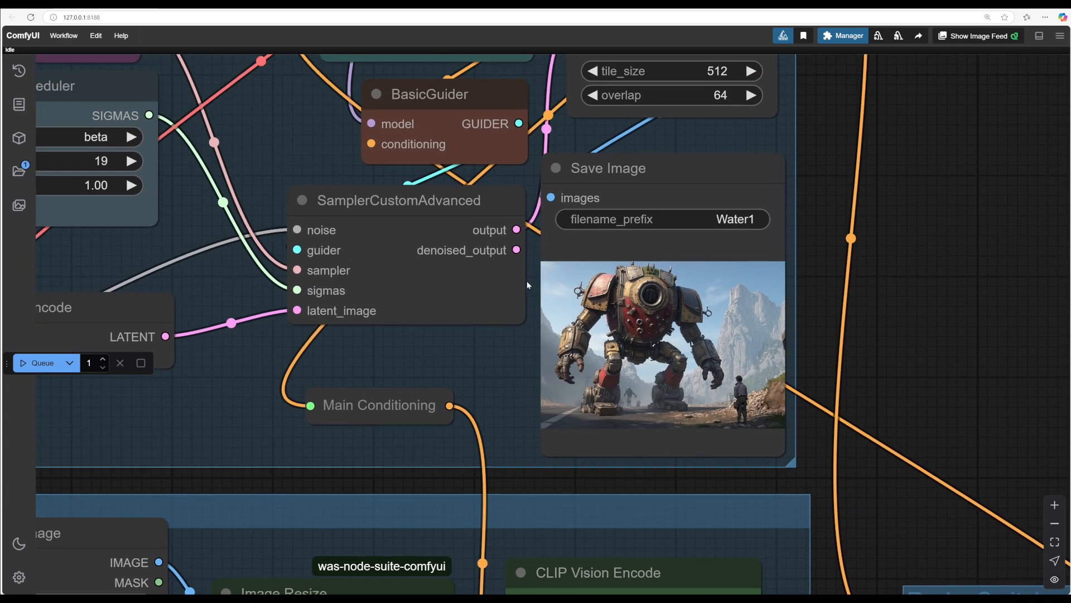
scroll(526, 280, "up", 3)
scroll(527, 280, "down", 5)
scroll(654, 411, "down", 1)
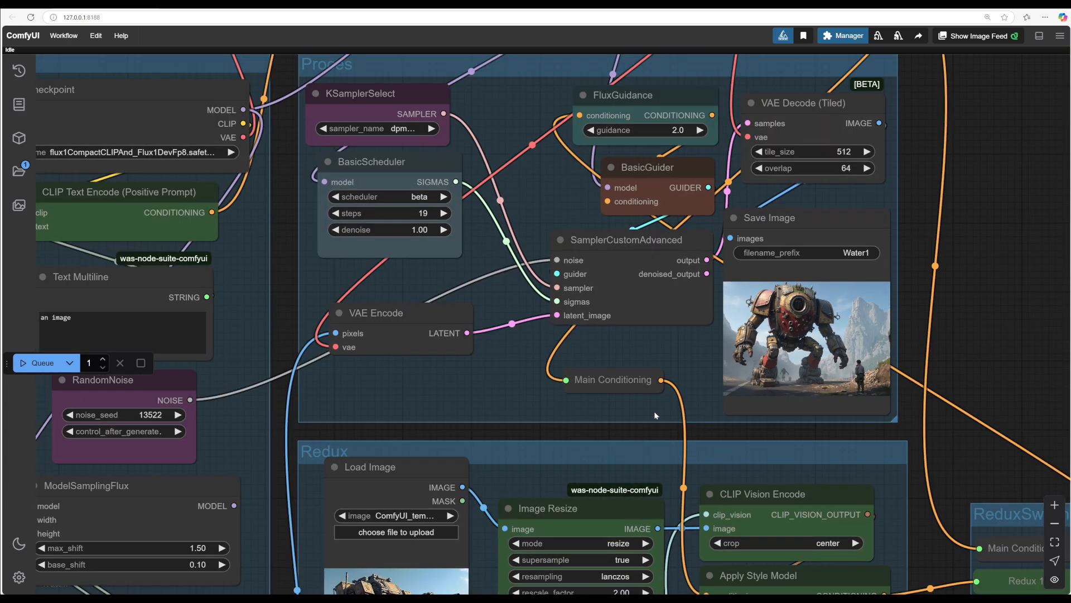
Step: Replace the Text Multiline prompt with "A huge two legged mech and a large red truck"
left_click_drag(527, 430, 928, 448)
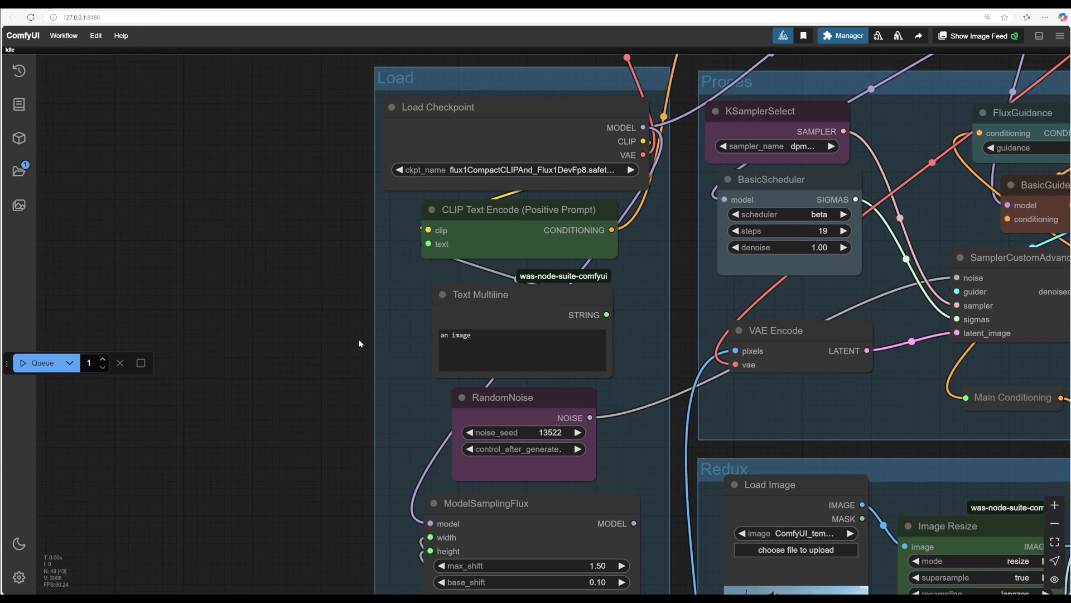
left_click(479, 340)
key("ctrl+a")
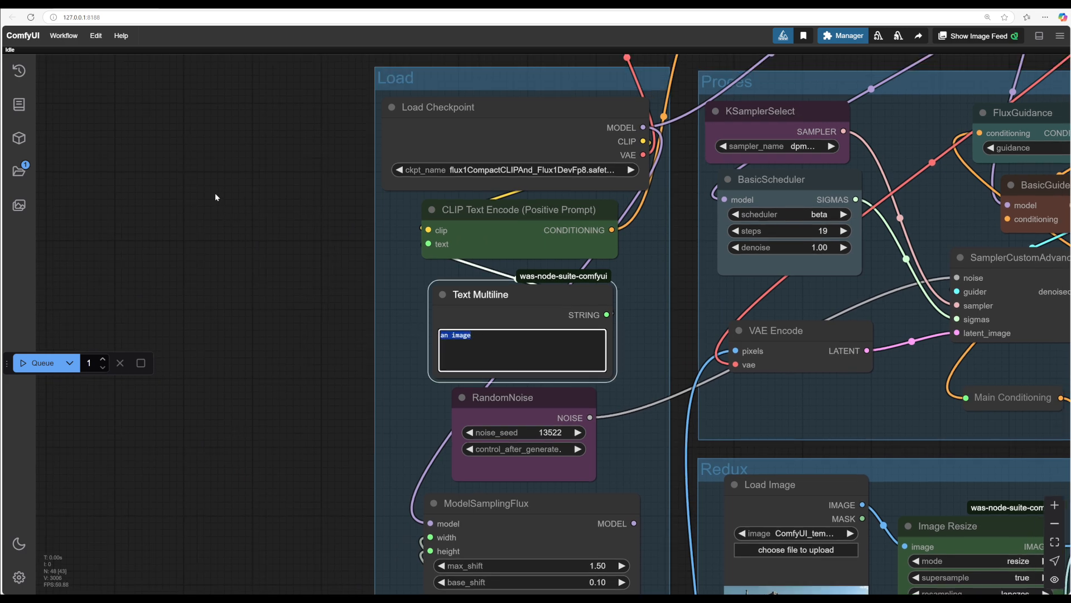
type("A huge two legged mech and a large red truck")
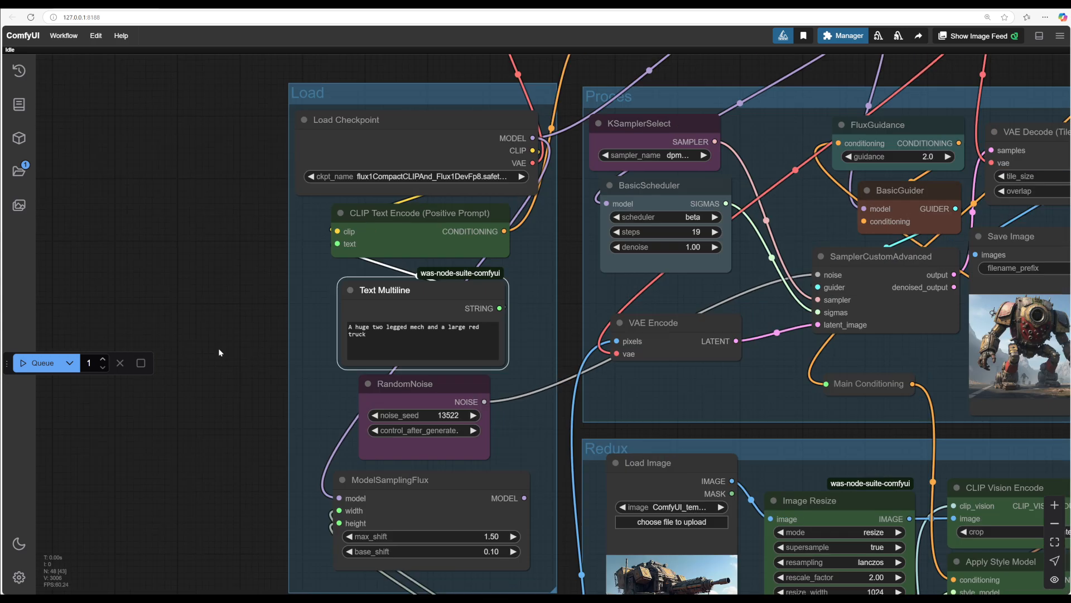
Step: Queue the workflow with the new prompt
scroll(122, 403, "down", 2)
left_click_drag(123, 403, 72, 397)
left_click_drag(545, 390, 340, 381)
left_click(41, 363)
Step: Examine the images generated from the new prompt in the Save Image node
scroll(681, 365, "down", 1)
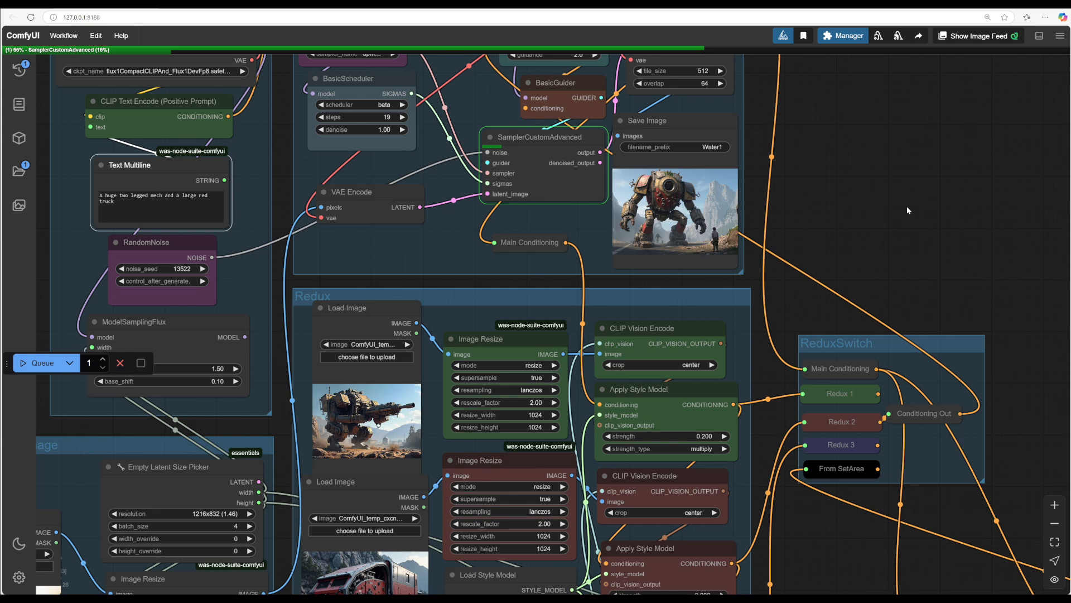
scroll(906, 205, "down", 1)
left_click_drag(906, 206, 905, 287)
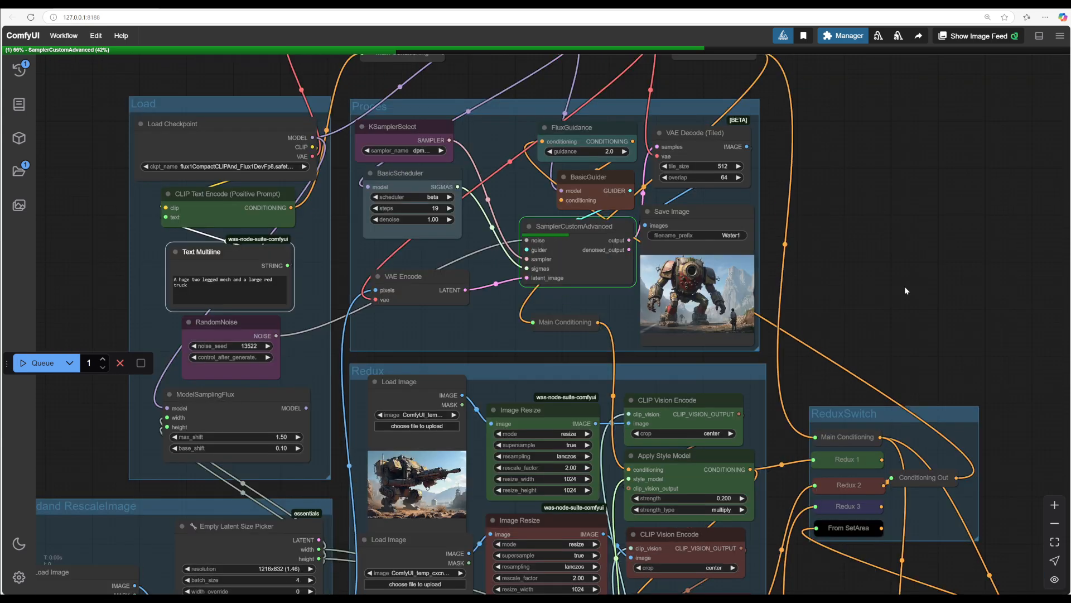
scroll(905, 286, "up", 5)
left_click_drag(898, 323, 914, 322)
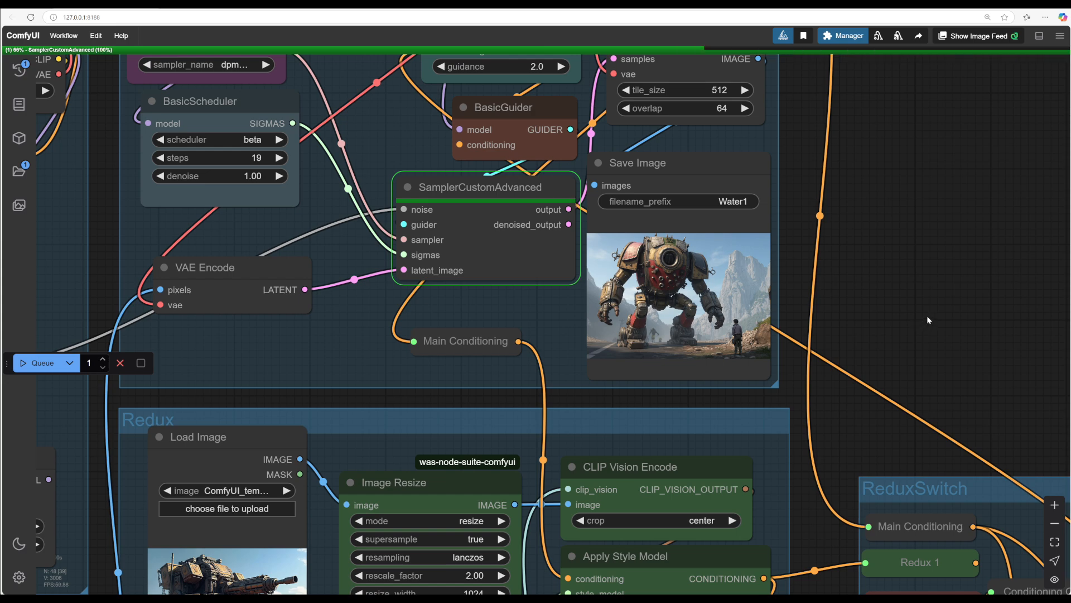
scroll(927, 313, "up", 5)
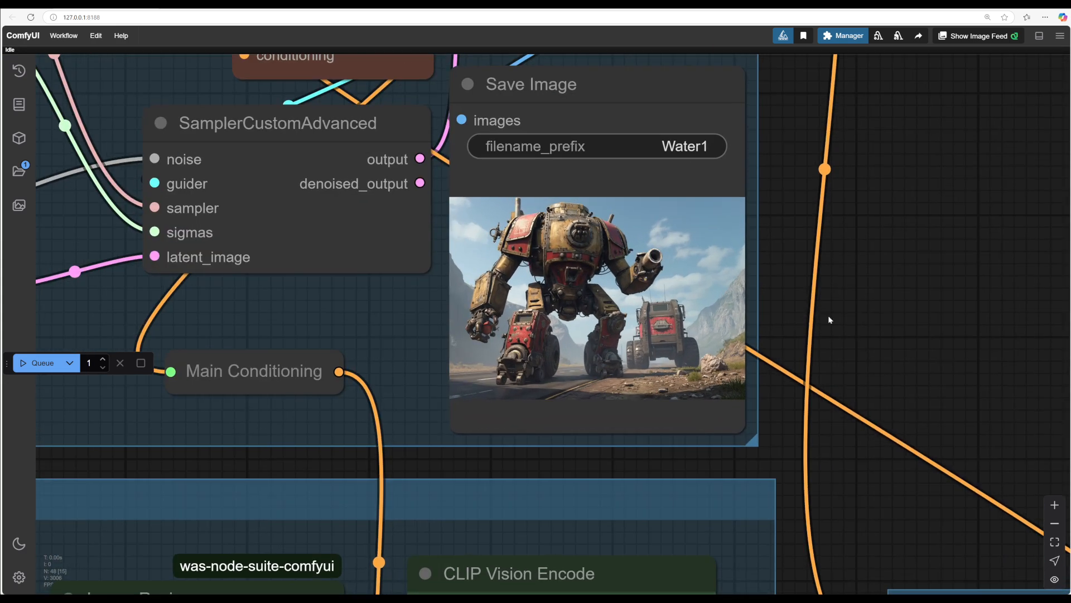
scroll(898, 313, "down", 3)
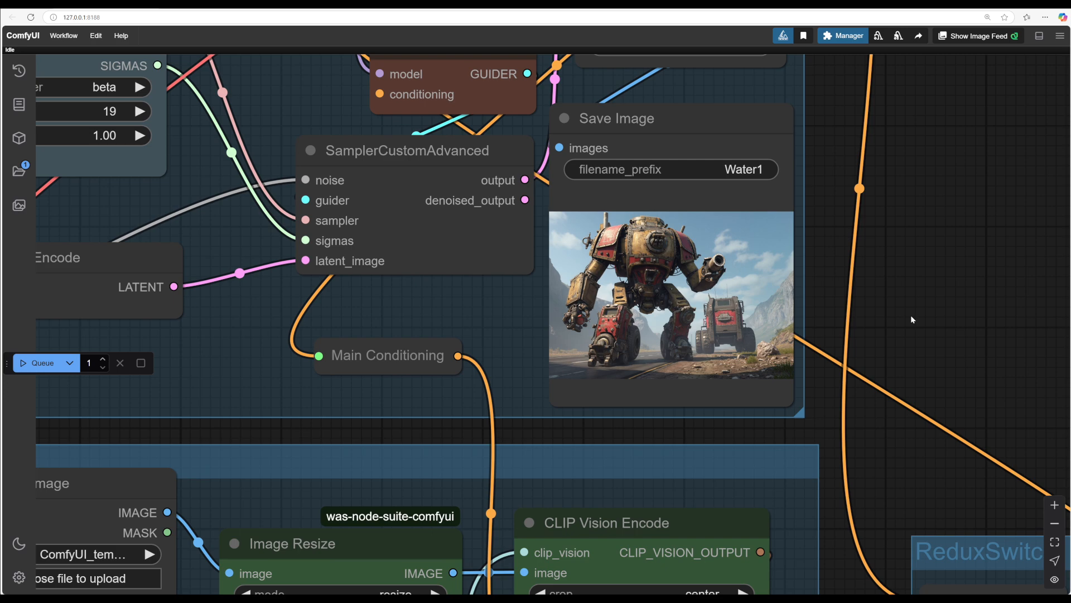
scroll(892, 333, "up", 3)
scroll(927, 331, "down", 3)
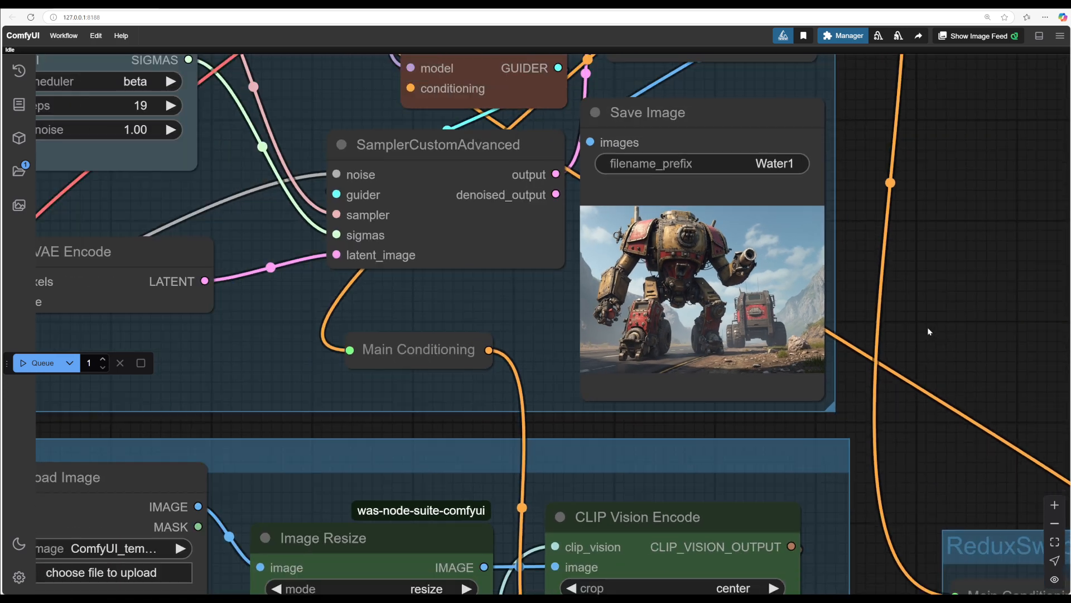
left_click_drag(911, 438, 969, 455)
scroll(923, 403, "down", 2)
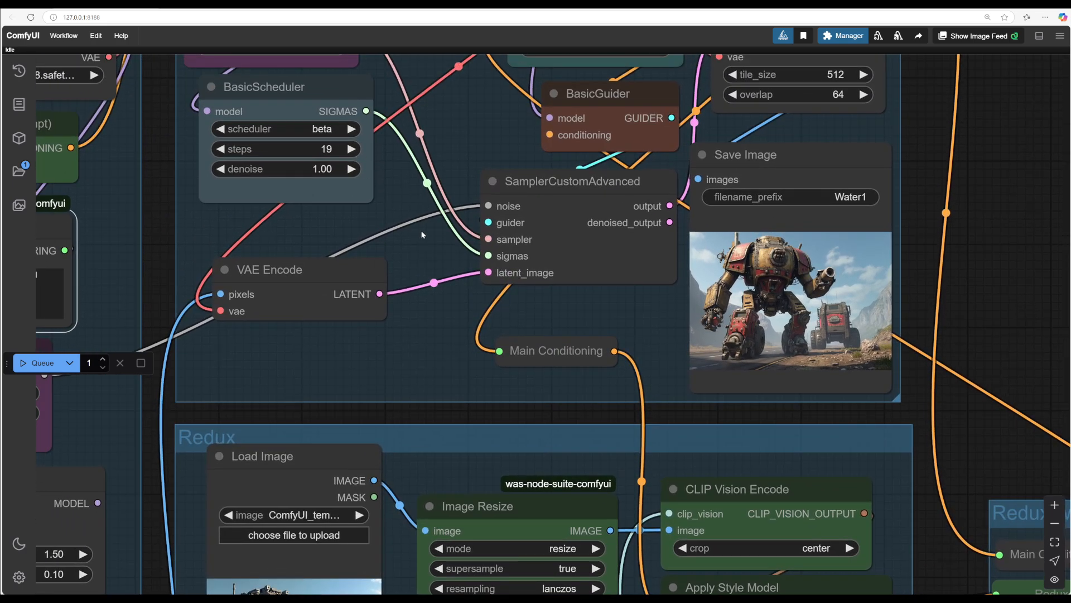
scroll(422, 234, "down", 3)
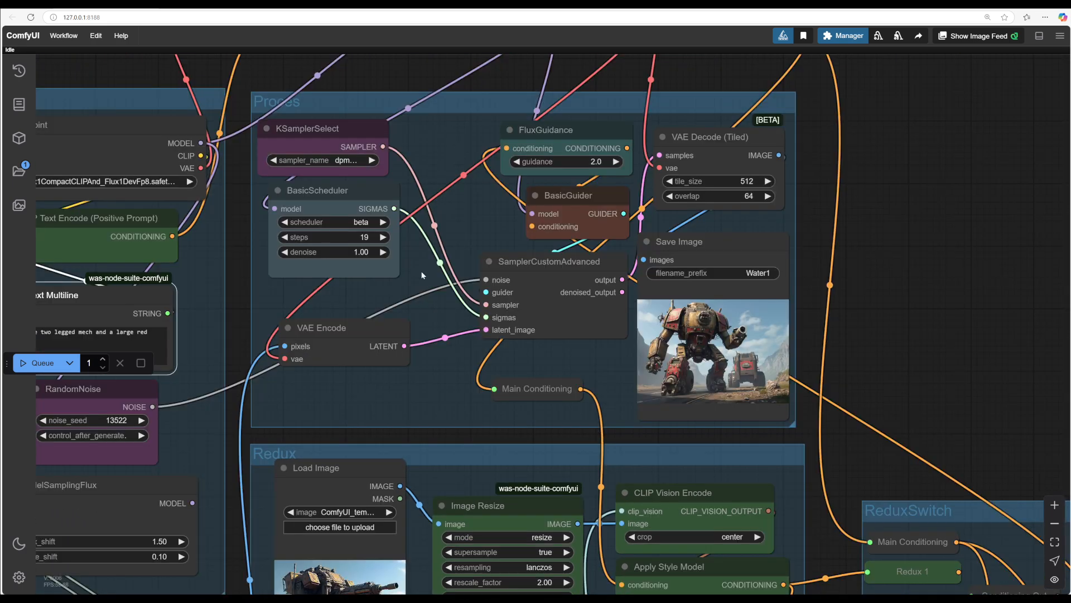
left_click_drag(422, 275, 558, 231)
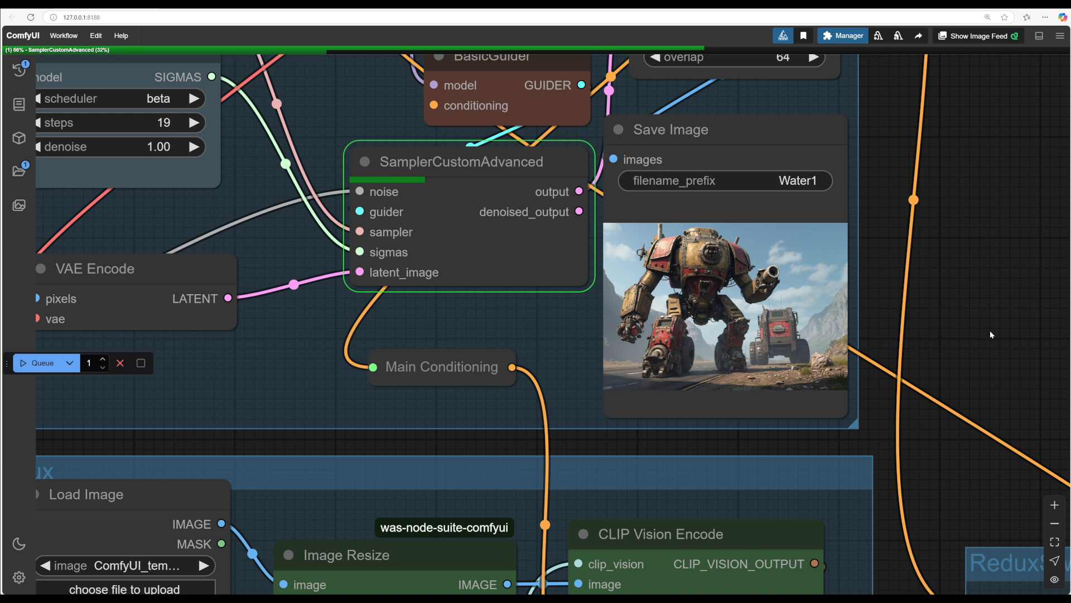
scroll(990, 331, "down", 5)
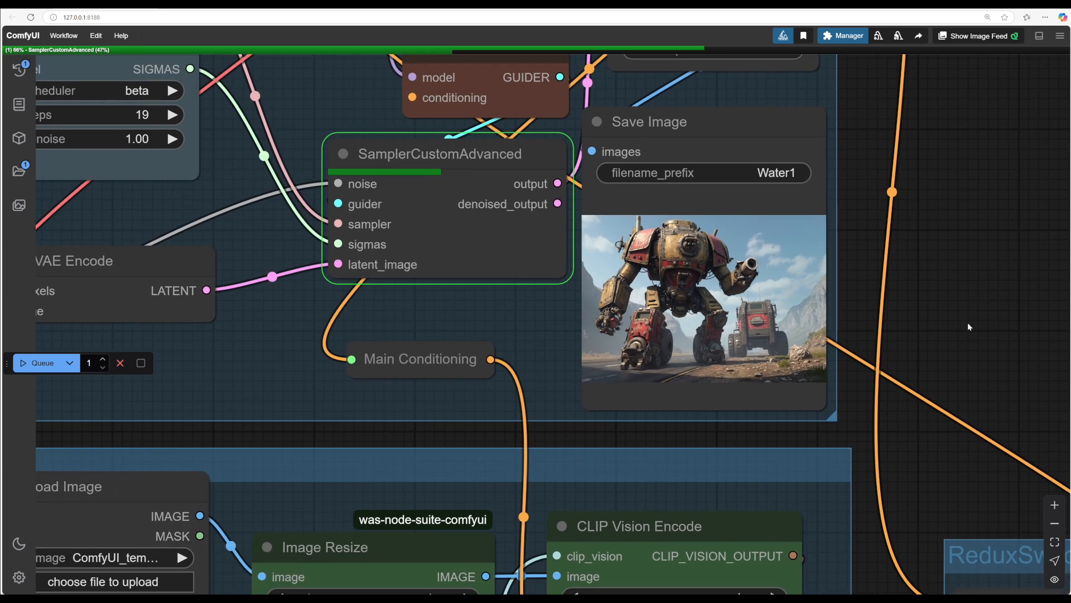
scroll(939, 326, "up", 4)
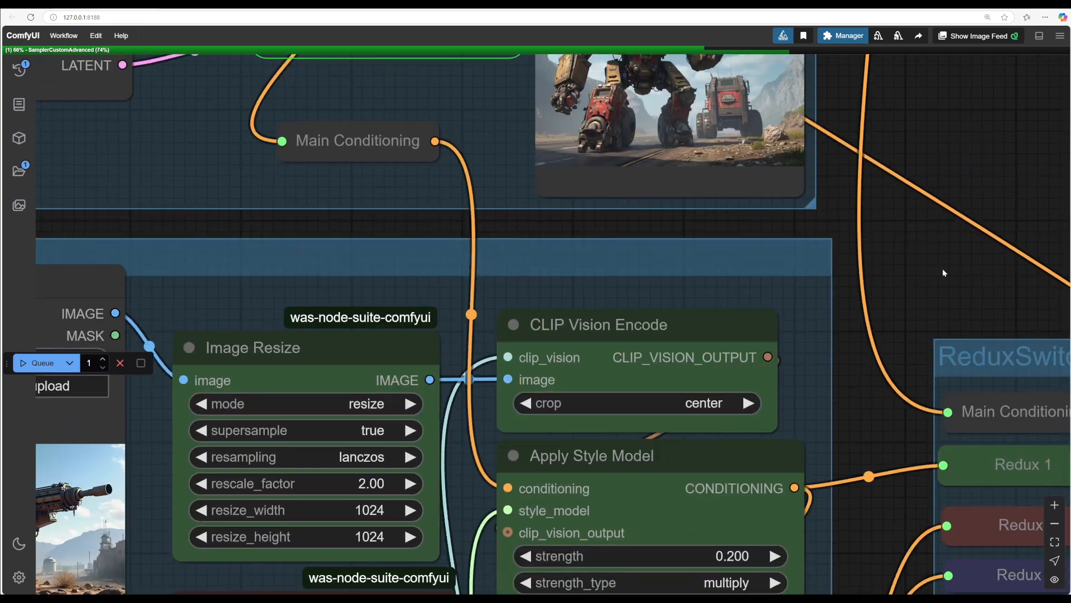
scroll(877, 303, "up", 2)
left_click_drag(878, 303, 878, 578)
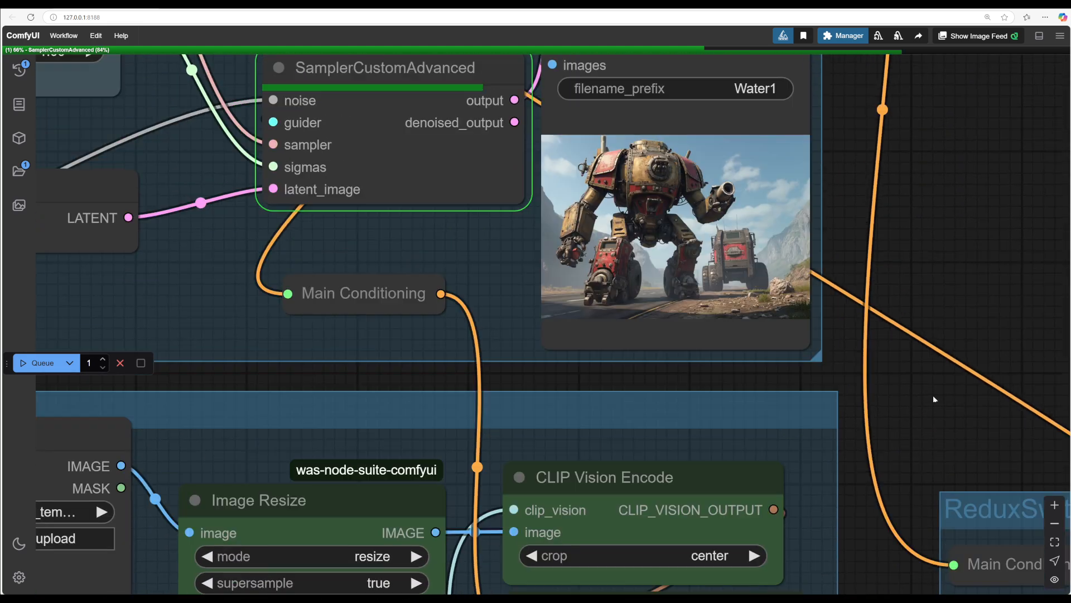
left_click_drag(933, 395, 1007, 468)
scroll(976, 305, "up", 3)
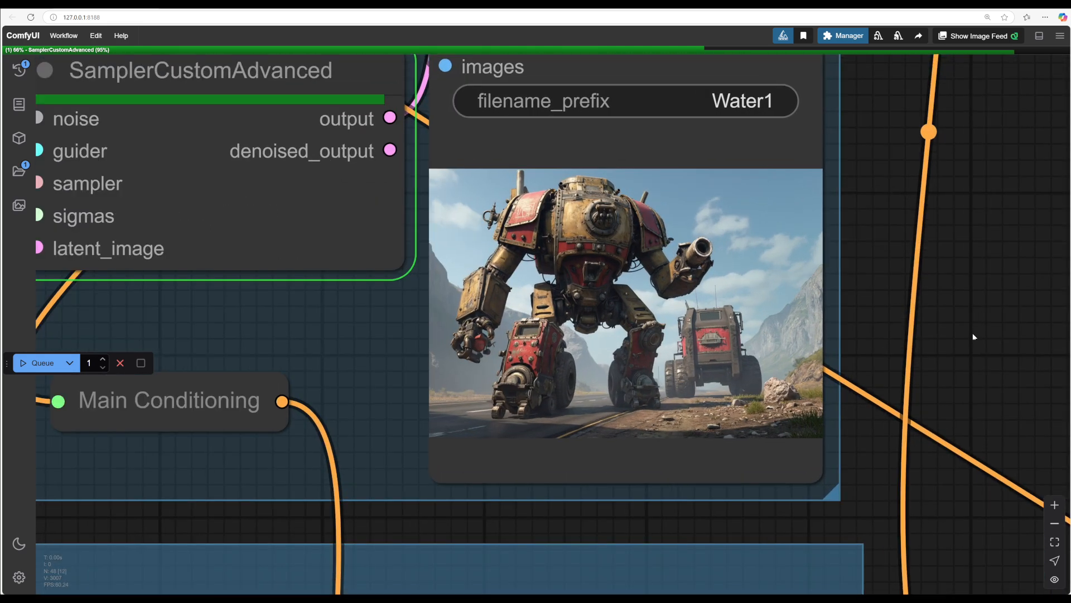
mouse_move(972, 333)
left_mouse_down()
mouse_move(982, 326)
mouse_move(956, 329)
left_mouse_up()
scroll(957, 352, "down", 1)
scroll(956, 351, "up", 3)
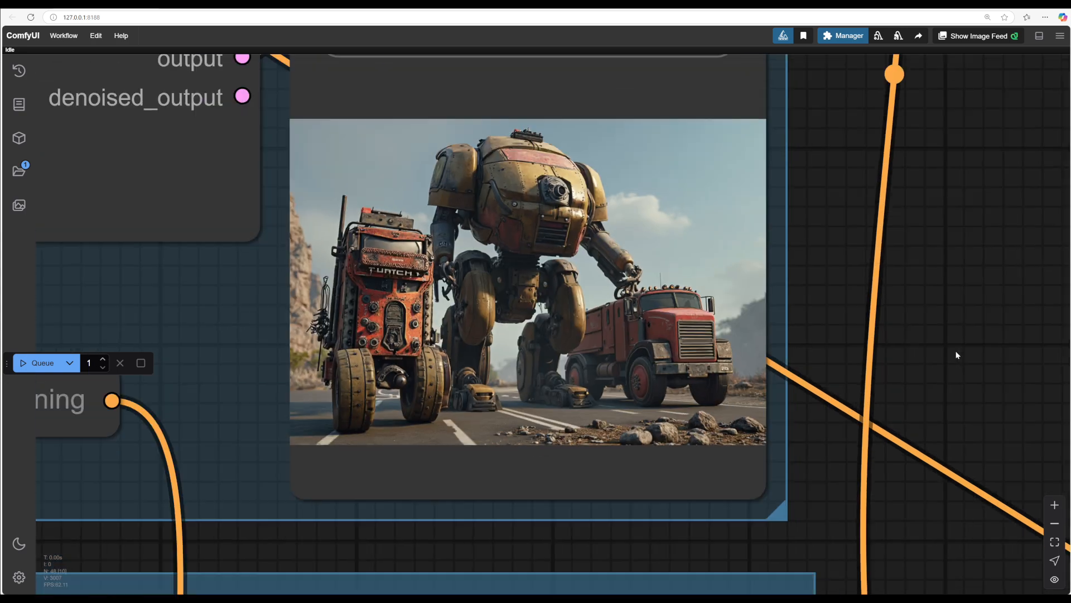
scroll(957, 355, "down", 4)
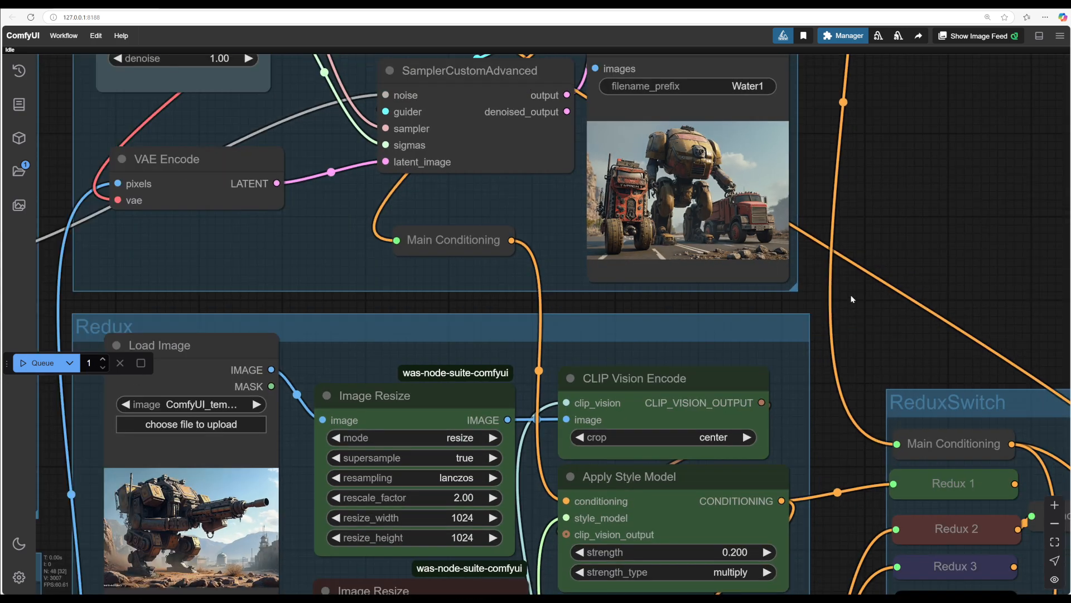
Step: Set the strength of the second Apply Style Model node to 0.15
left_click_drag(845, 424, 785, 209)
left_click_drag(843, 468, 847, 276)
left_click(687, 403)
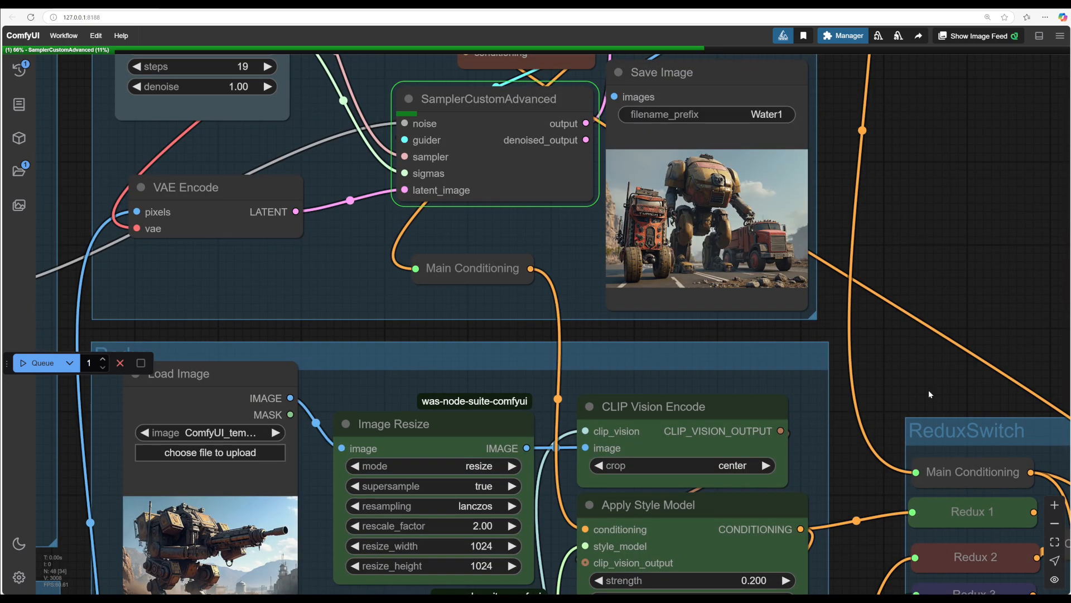
left_click_drag(928, 389, 926, 425)
Step: Examine the image generated with the lower second style strength in the Save Image node
scroll(1013, 281, "up", 2)
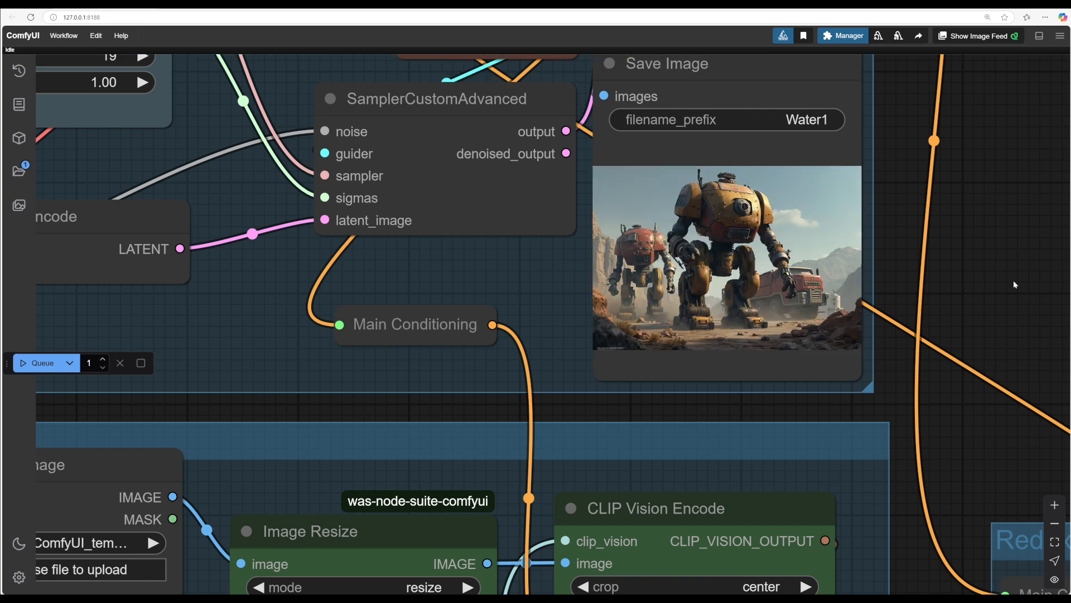
scroll(1013, 280, "up", 2)
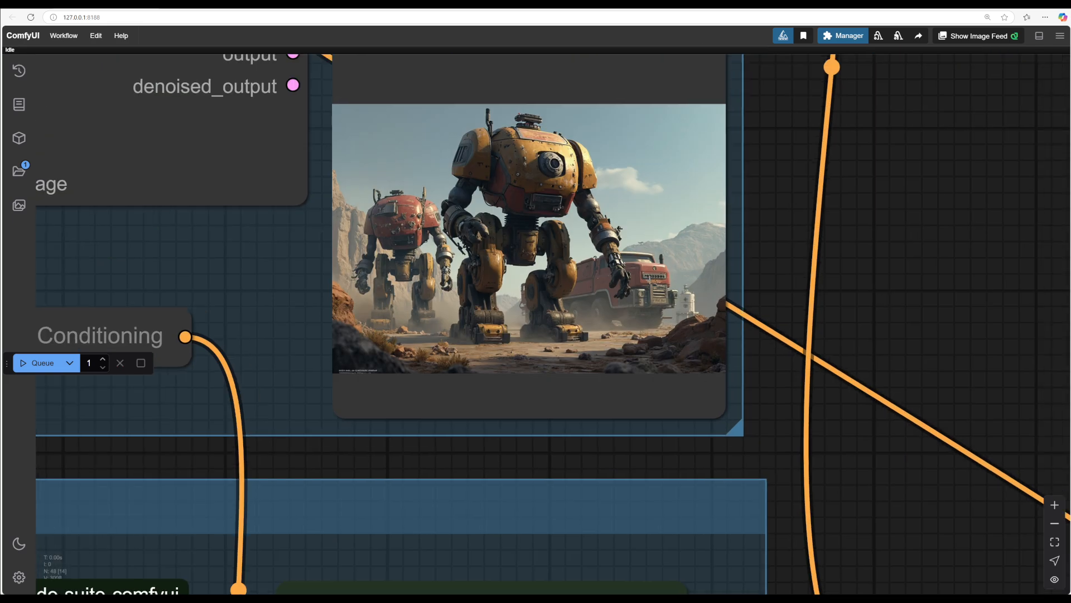
scroll(837, 282, "down", 5)
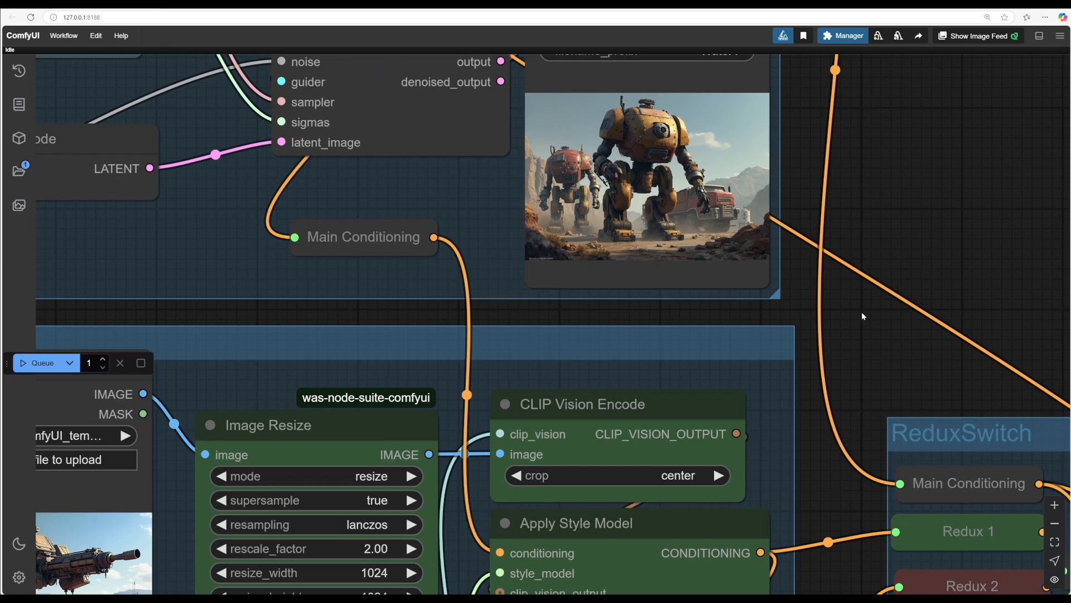
scroll(863, 316, "up", 1)
scroll(882, 279, "down", 3)
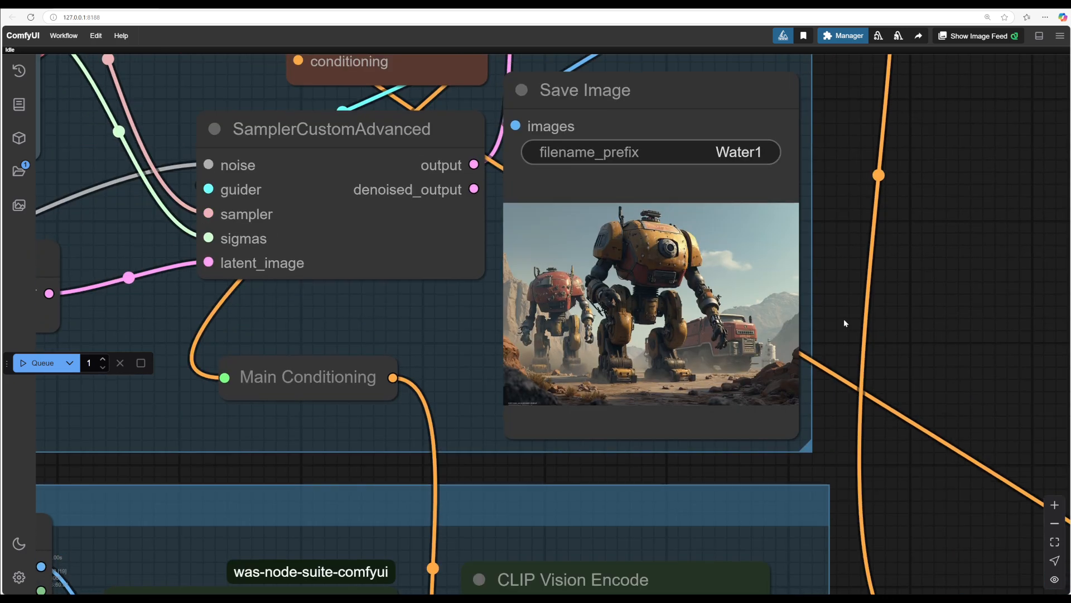
scroll(844, 319, "up", 5)
left_click_drag(845, 322, 921, 337)
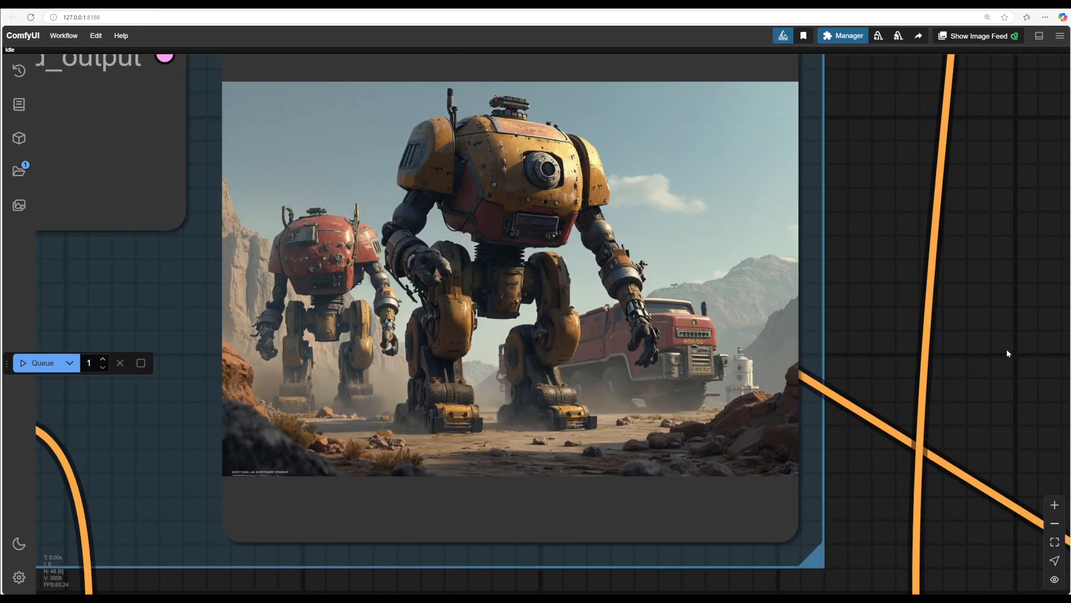
scroll(999, 359, "down", 2)
left_click_drag(1000, 359, 952, 346)
scroll(952, 348, "down", 1)
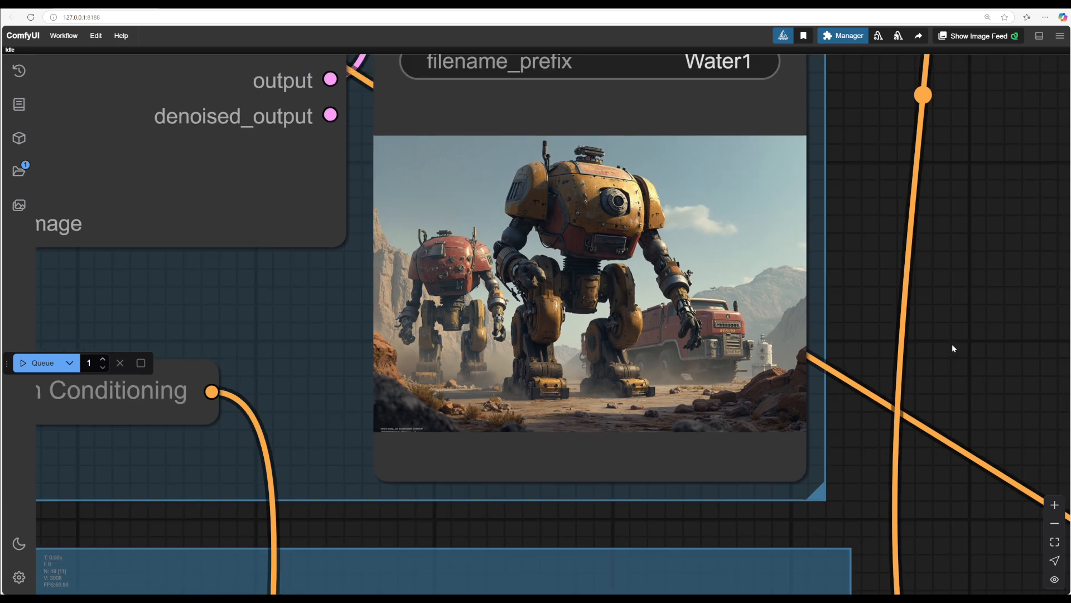
scroll(952, 344, "down", 1)
scroll(922, 423, "down", 1)
left_click_drag(929, 478, 921, 180)
scroll(922, 424, "down", 1)
scroll(902, 367, "down", 2)
scroll(903, 326, "down", 3)
left_click_drag(946, 236, 910, 405)
scroll(766, 217, "up", 7)
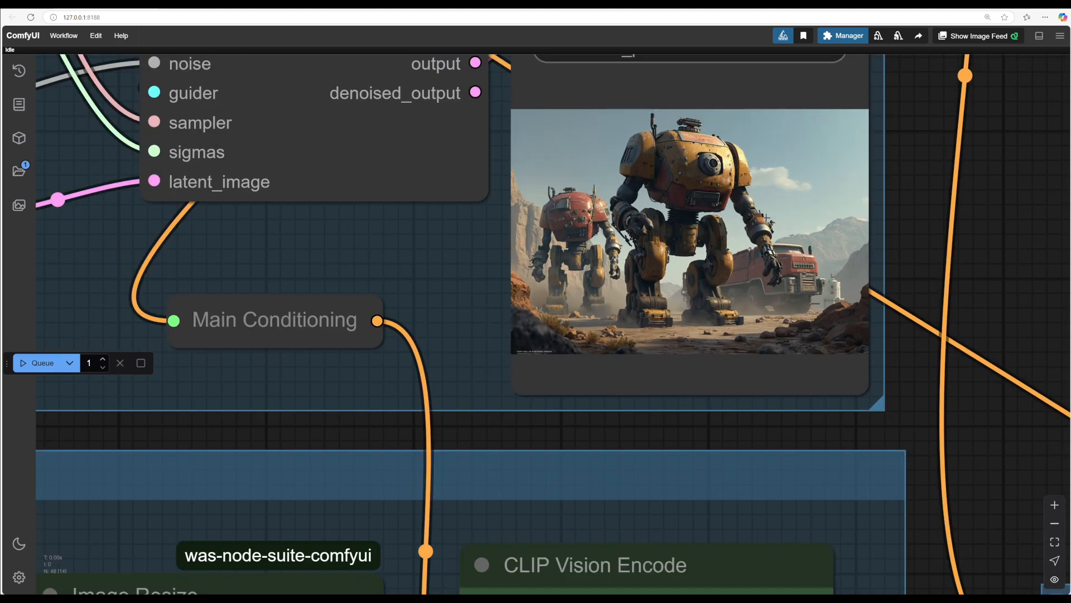
scroll(766, 217, "down", 10)
left_click_drag(922, 443, 775, 279)
left_click_drag(246, 447, 289, 446)
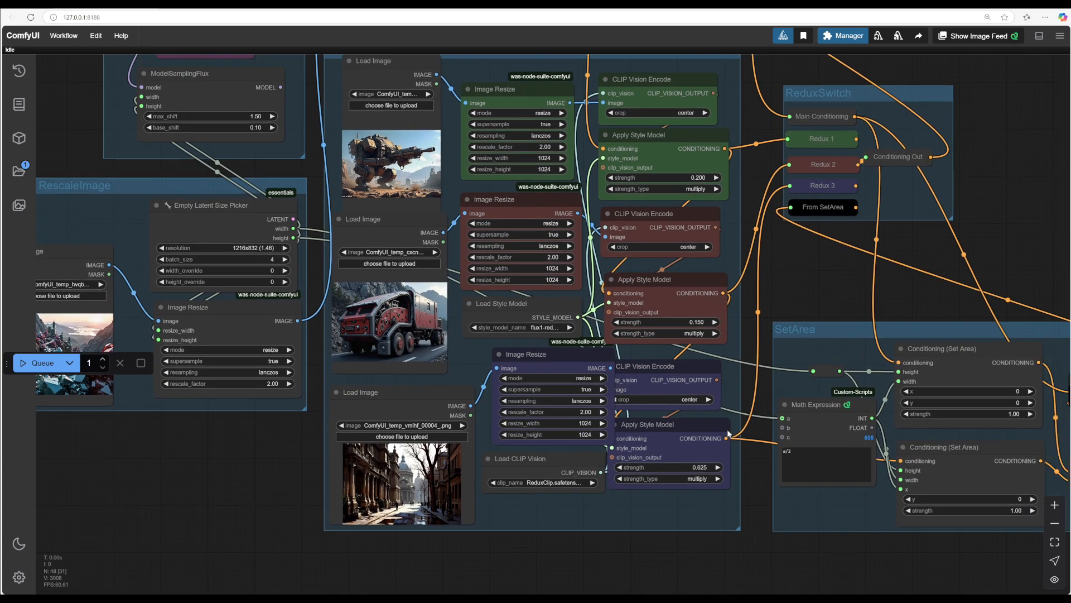
Step: Set the strength of the third Apply Style Model node to 0.1
left_click(699, 467)
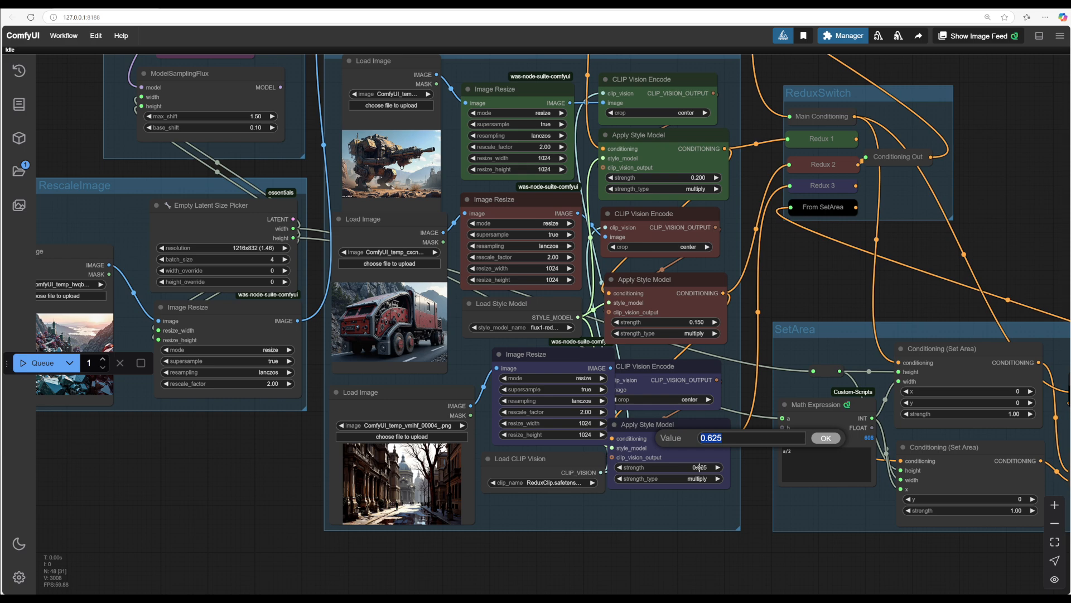
type("0.1")
key("Return")
Step: Append "in a city" to the prompt in the Text Multiline node
left_click_drag(822, 283, 732, 428)
left_click_drag(804, 303, 813, 292)
left_click_drag(766, 331, 784, 295)
left_click_drag(715, 407, 1011, 403)
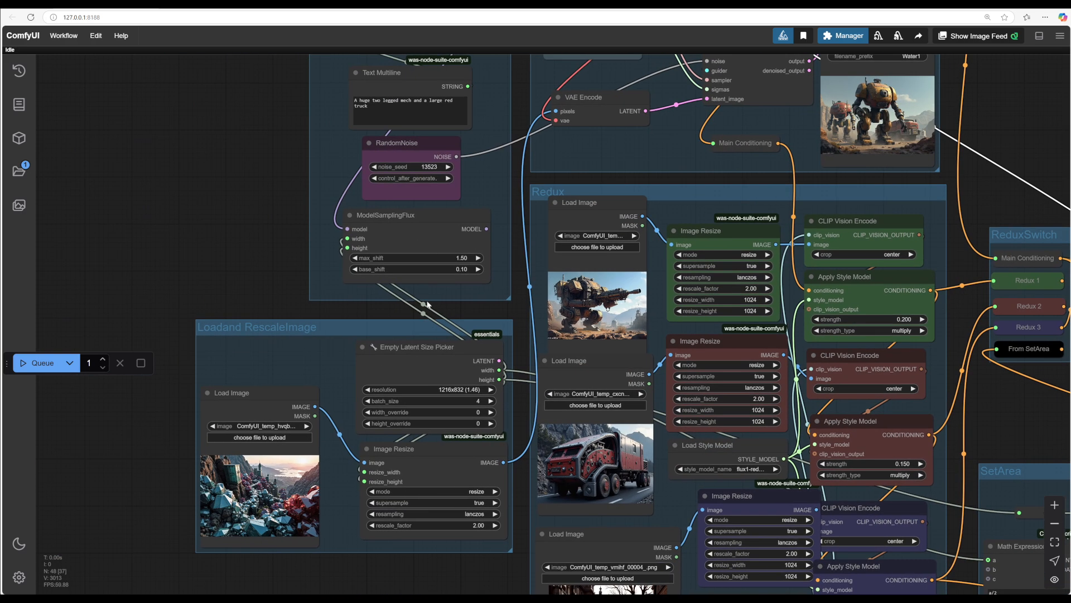
left_click_drag(188, 213, 334, 377)
scroll(356, 290, "up", 5)
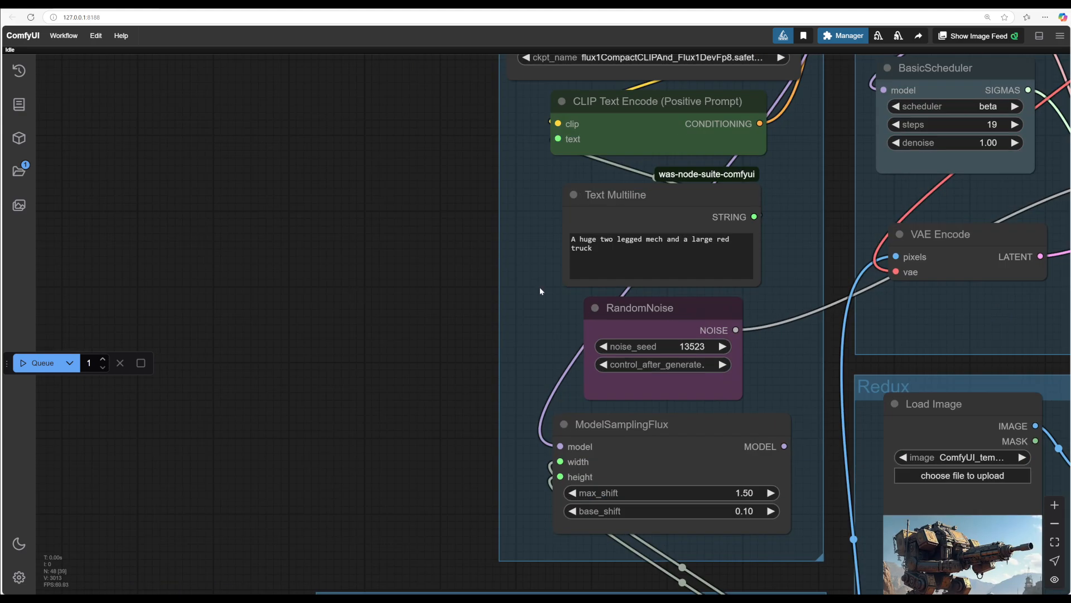
left_click(623, 249)
type("in a city")
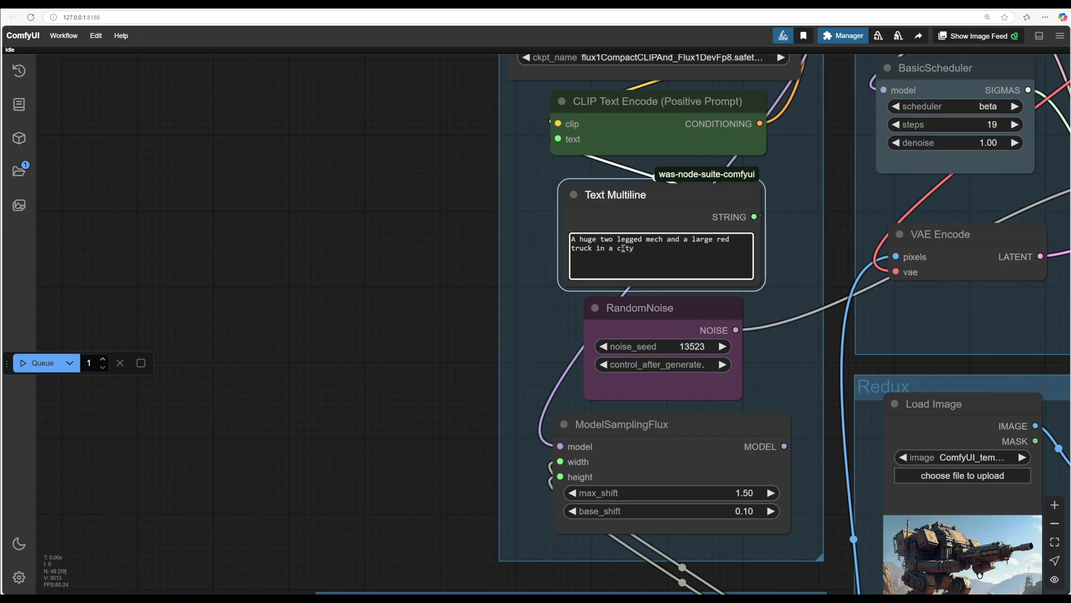
Step: Queue the workflow with the extended prompt and view the generated image in the Save Image node
scroll(623, 249, "down", 7)
scroll(504, 279, "up", 2)
left_click_drag(625, 310, 347, 281)
left_click_drag(798, 261, 889, 197)
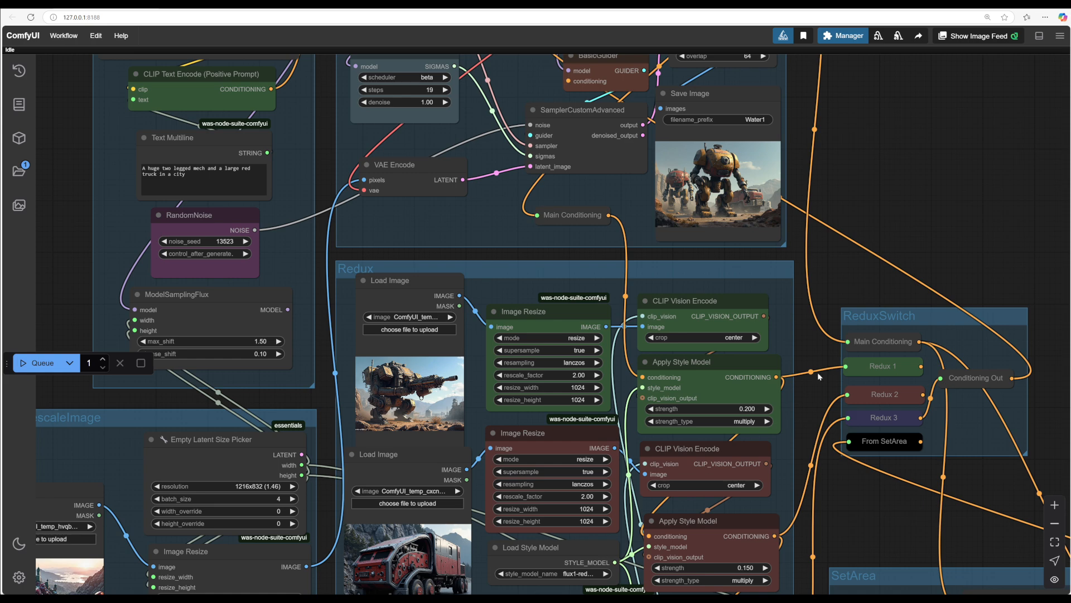
scroll(863, 291, "up", 7)
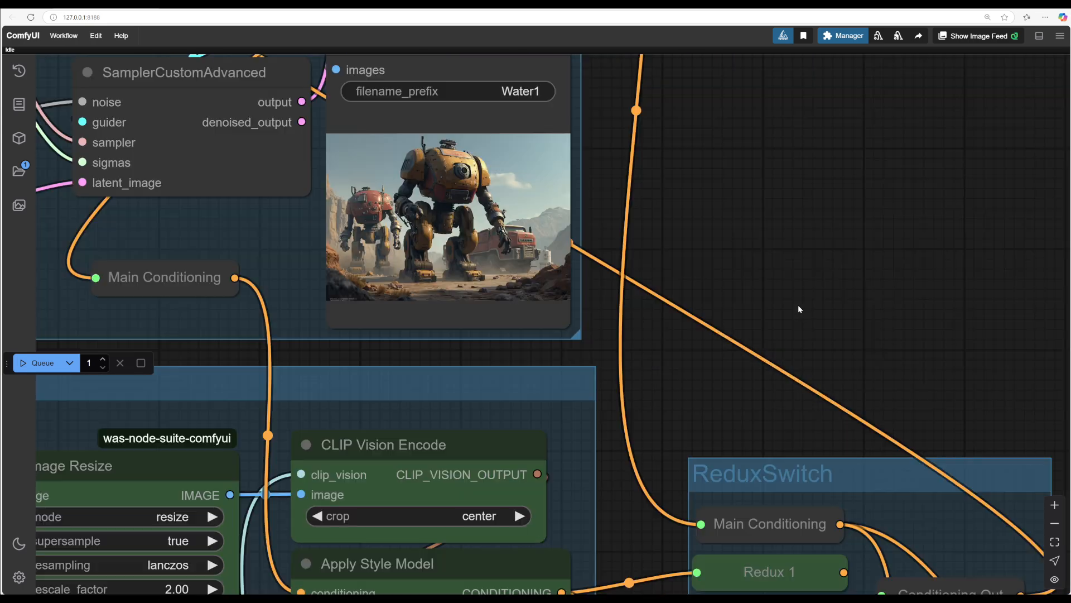
scroll(784, 285, "up", 2)
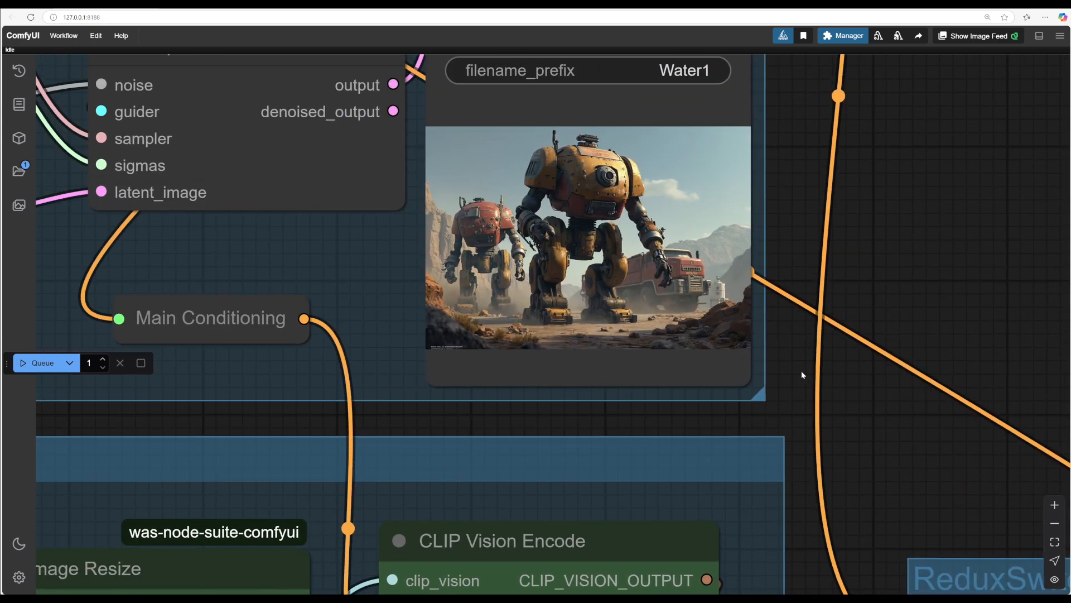
scroll(801, 370, "left", 5)
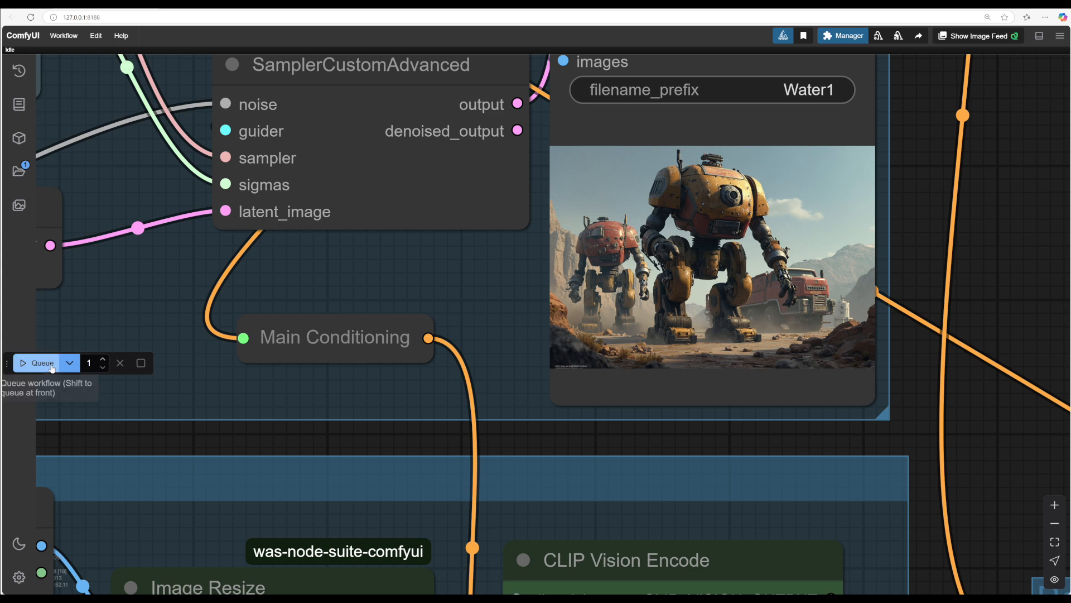
left_click(43, 363)
scroll(915, 451, "down", 5)
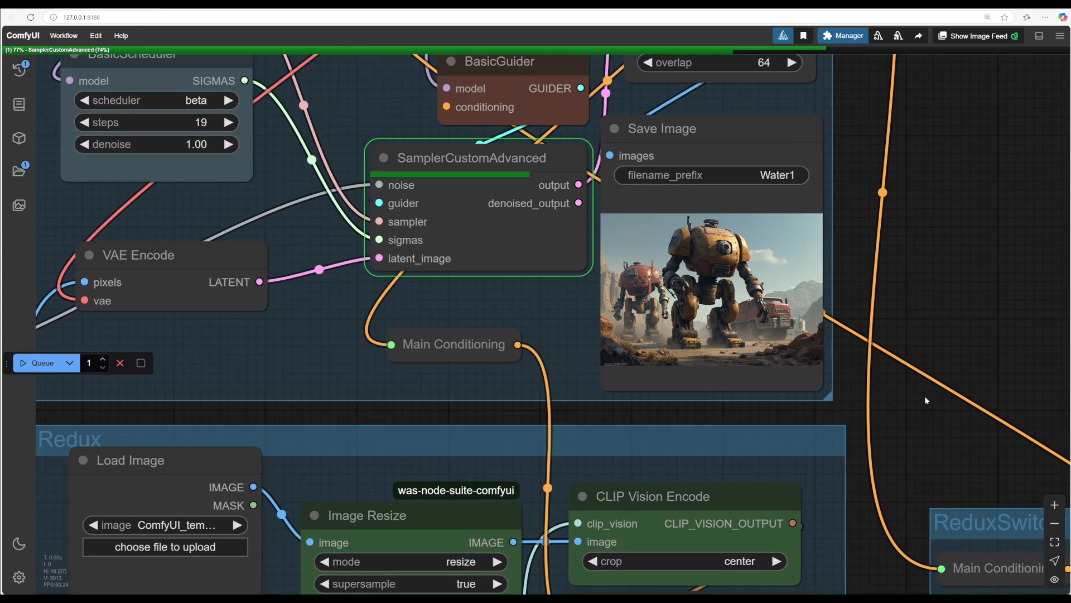
scroll(915, 400, "up", 5)
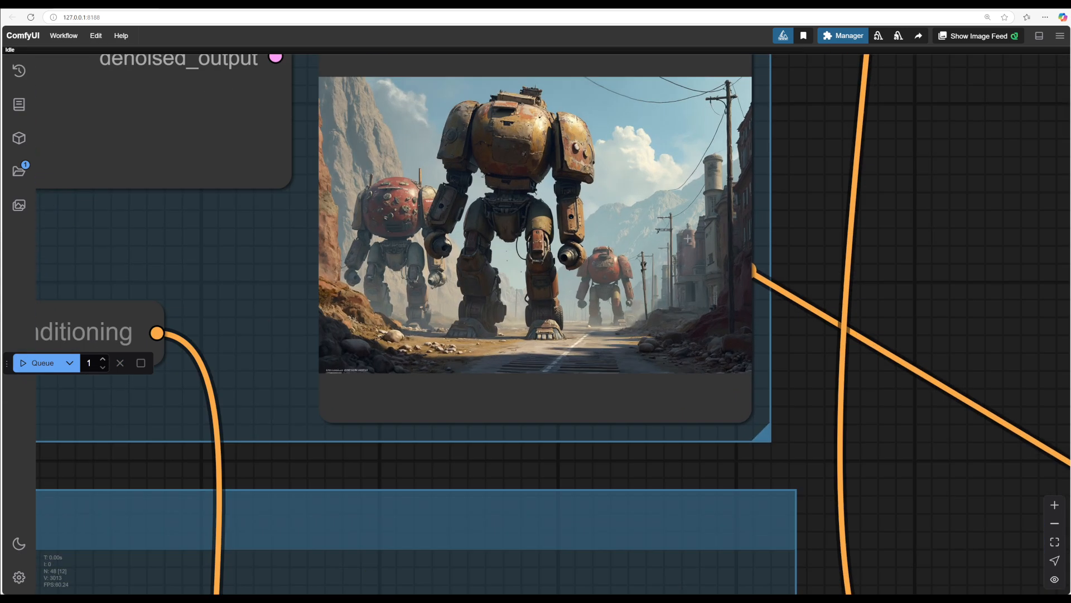
Step: Set the strength of the third Apply Style Model node to 0.15
left_click_drag(868, 467, 932, 383)
scroll(818, 340, "down", 2)
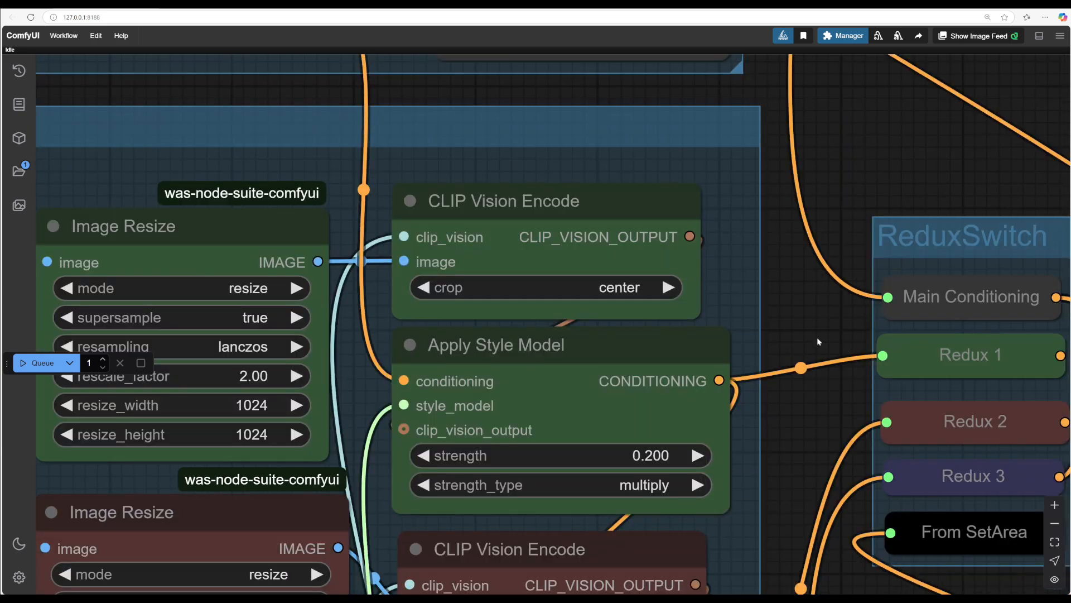
left_click_drag(818, 340, 798, 148)
left_click_drag(835, 500, 861, 313)
scroll(675, 477, "down", 5)
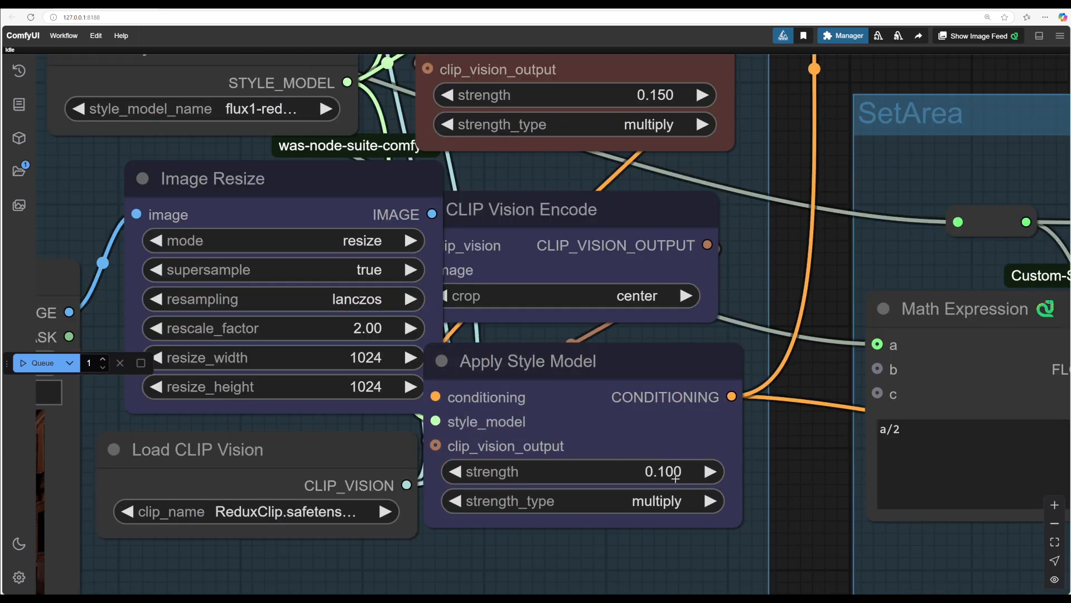
left_click(661, 472)
left_click(666, 443)
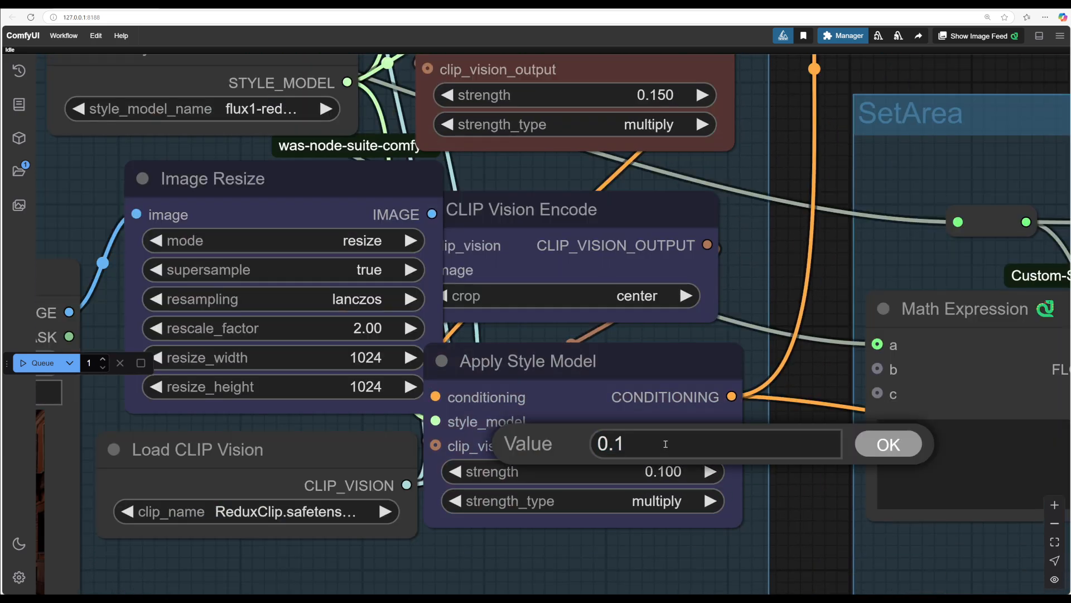
type("5")
key("Return")
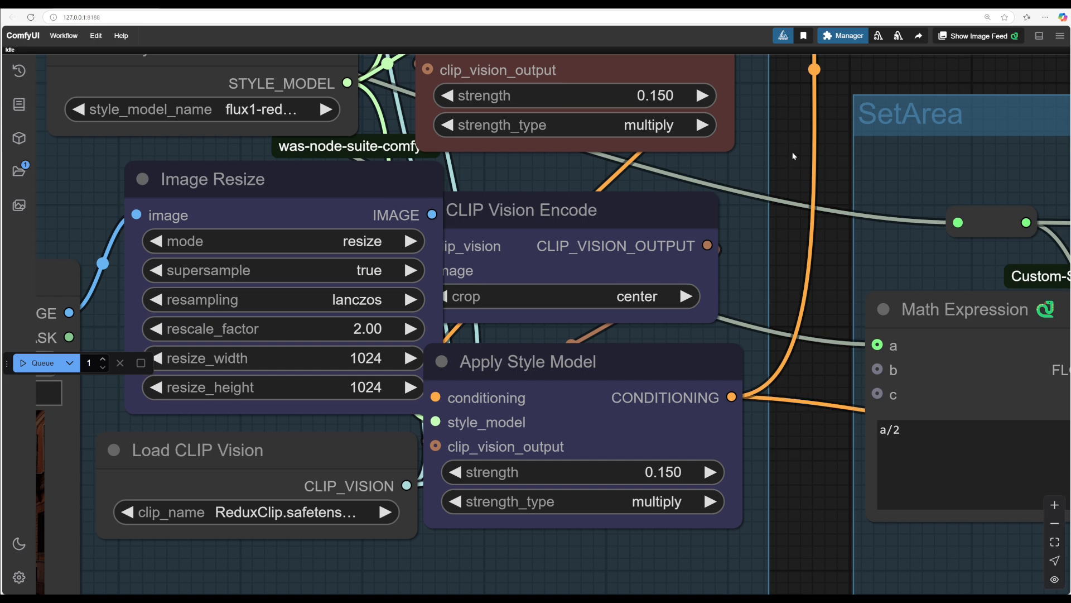
Step: Queue the workflow with the new third style strength
left_click_drag(790, 139, 812, 434)
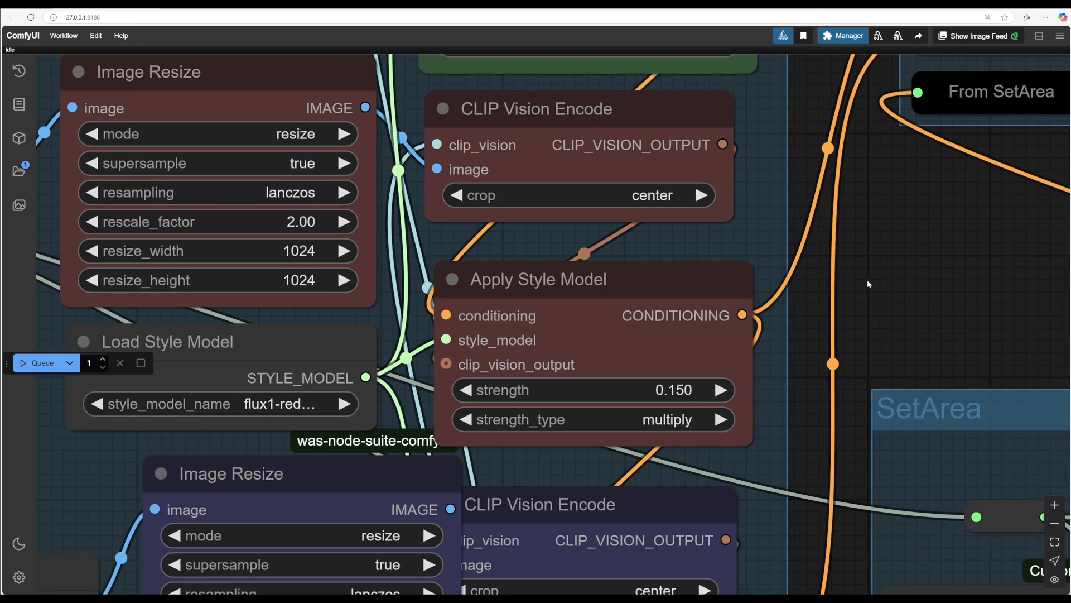
left_click_drag(867, 281, 874, 273)
left_click_drag(940, 232, 841, 537)
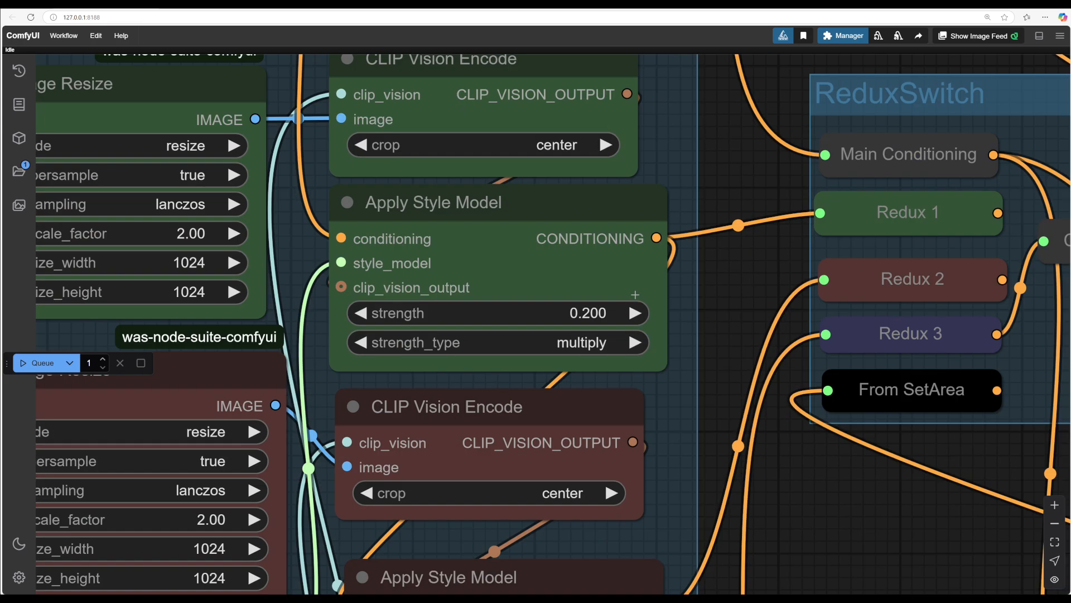
left_click_drag(730, 252, 683, 446)
left_click_drag(752, 176, 939, 457)
left_click(39, 362)
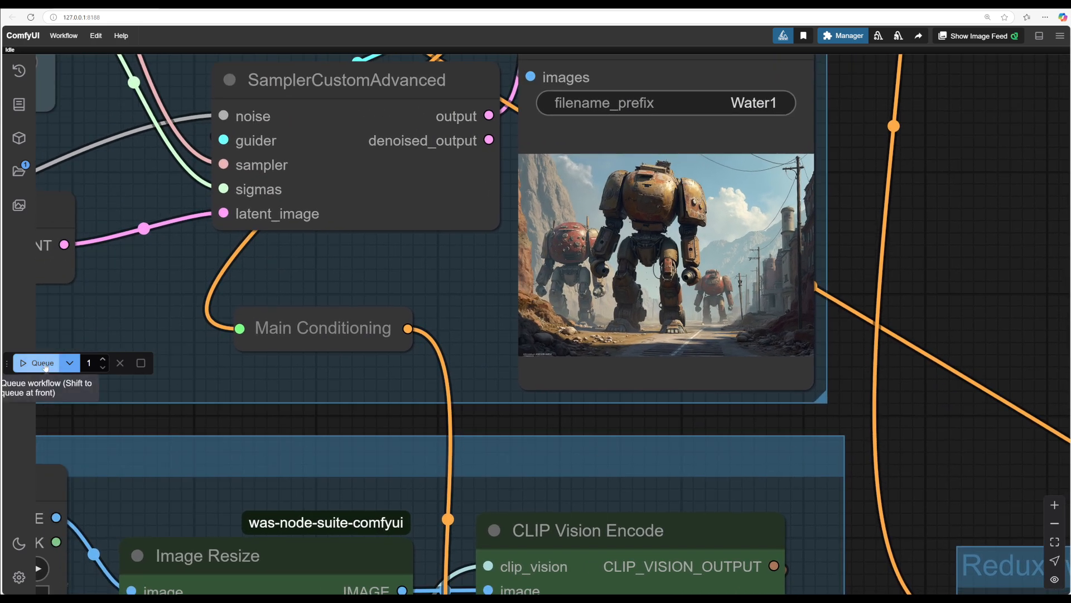
Step: Set the strength of the second Apply Style Model node to about 0.2
scroll(785, 202, "up", 6)
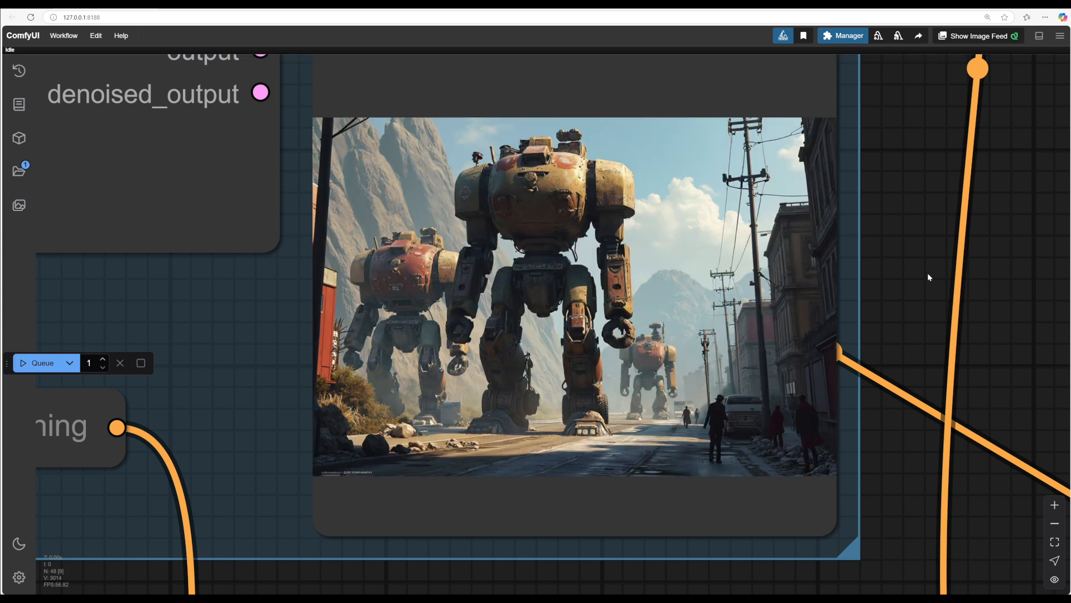
mouse_move(905, 427)
left_mouse_down()
mouse_move(858, 69)
mouse_move(857, 57)
mouse_move(866, 155)
mouse_move(844, 32)
left_mouse_up()
left_click_drag(845, 382, 865, 291)
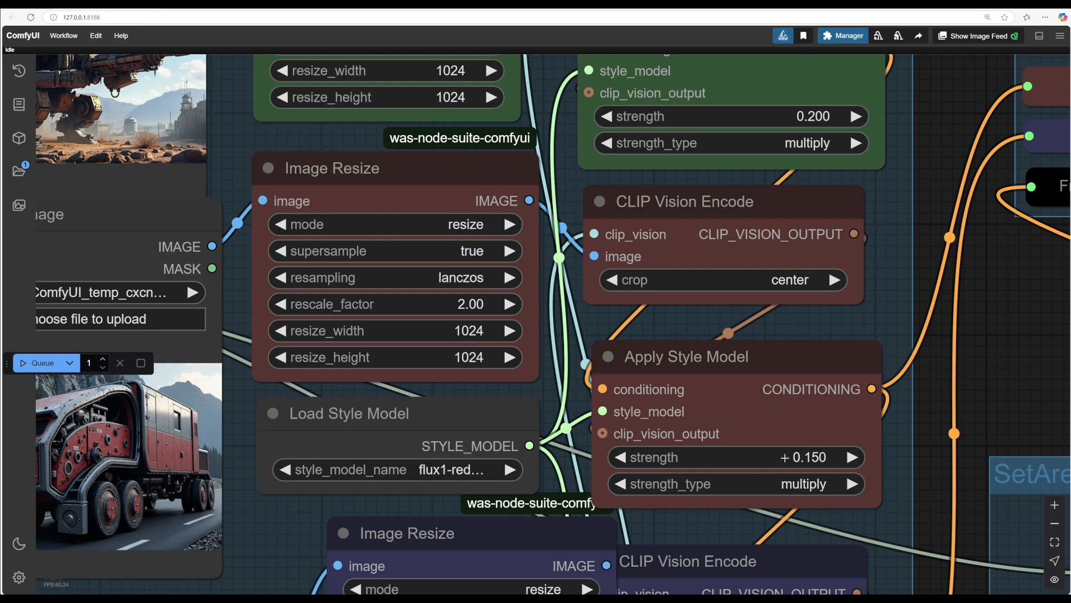
left_click_drag(773, 458, 684, 453)
Step: Queue the workflow with the adjusted second style strength
left_click_drag(963, 150, 911, 511)
left_click_drag(960, 196, 972, 508)
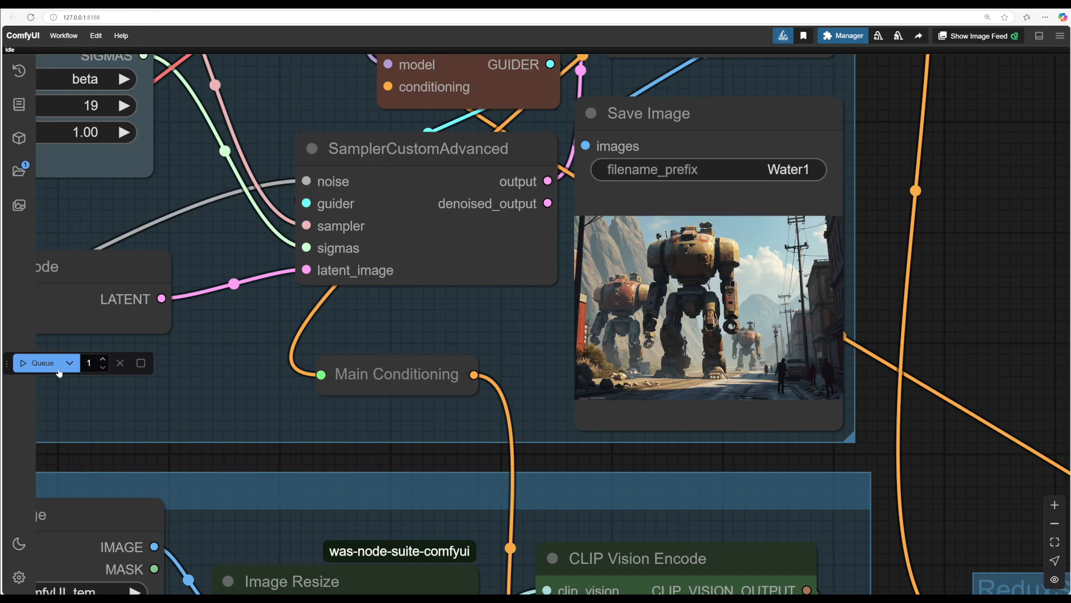
left_click(46, 364)
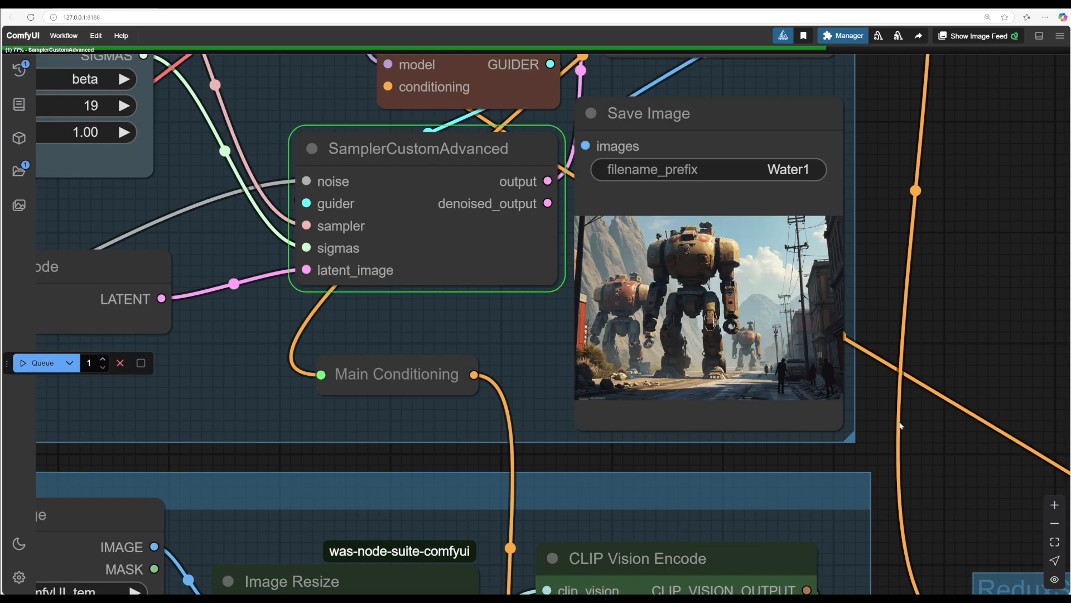
Step: Examine the images generated in the Save Image node
scroll(919, 436, "up", 2)
scroll(919, 434, "up", 2)
left_click_drag(932, 439, 973, 453)
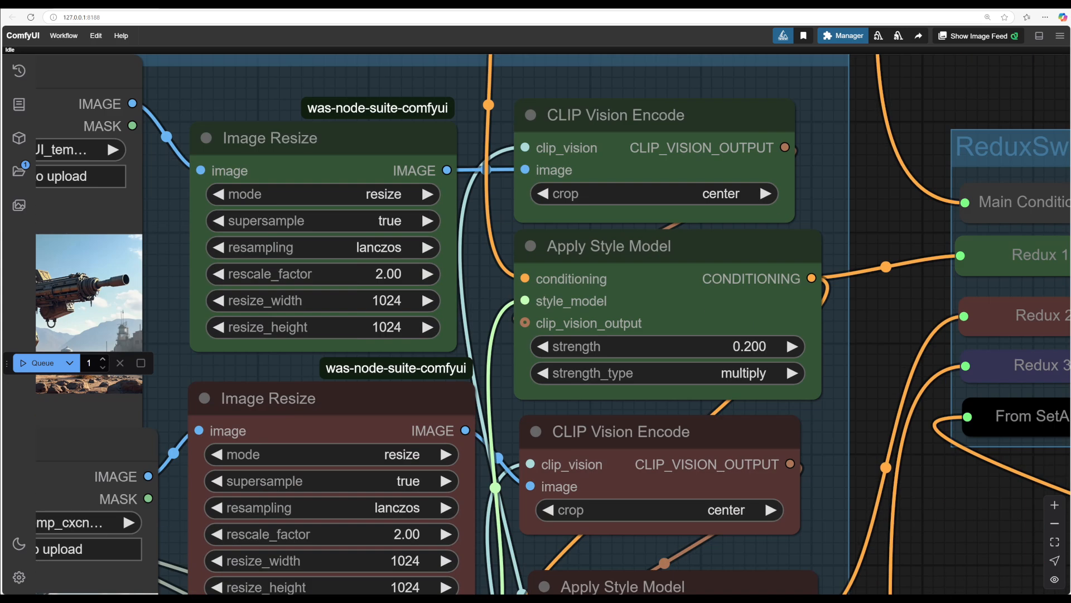
scroll(553, 324, "down", 5)
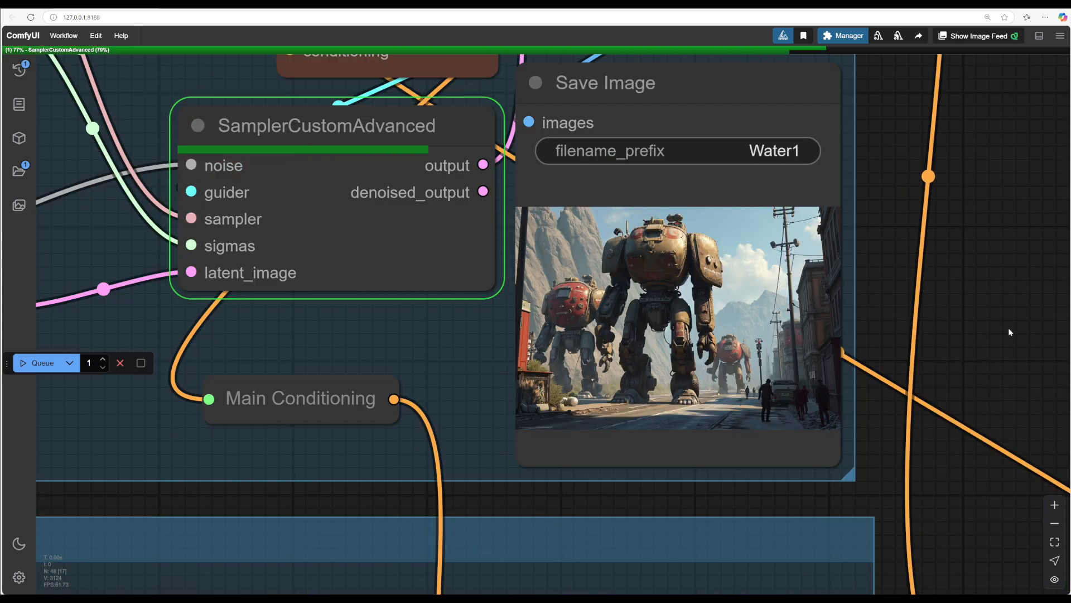
scroll(1009, 327, "down", 5)
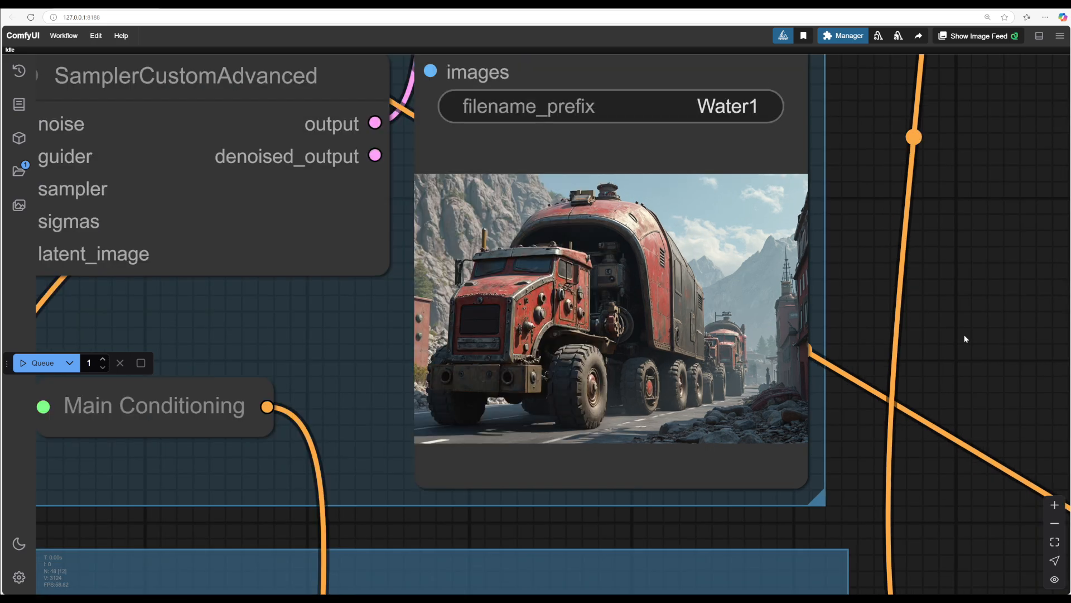
scroll(956, 469, "down", 10)
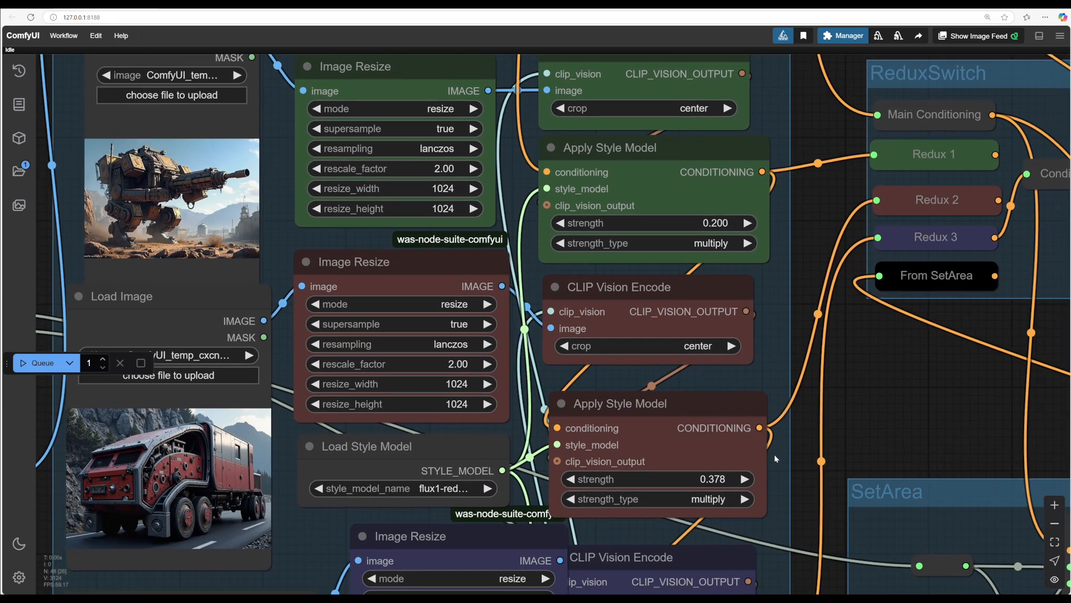
Step: Set the second and first Apply Style Model strengths to about 0.21 and 0.16, and queue the workflow
left_click_drag(703, 479, 608, 477)
scroll(877, 454, "up", 1)
left_click_drag(713, 273, 677, 272)
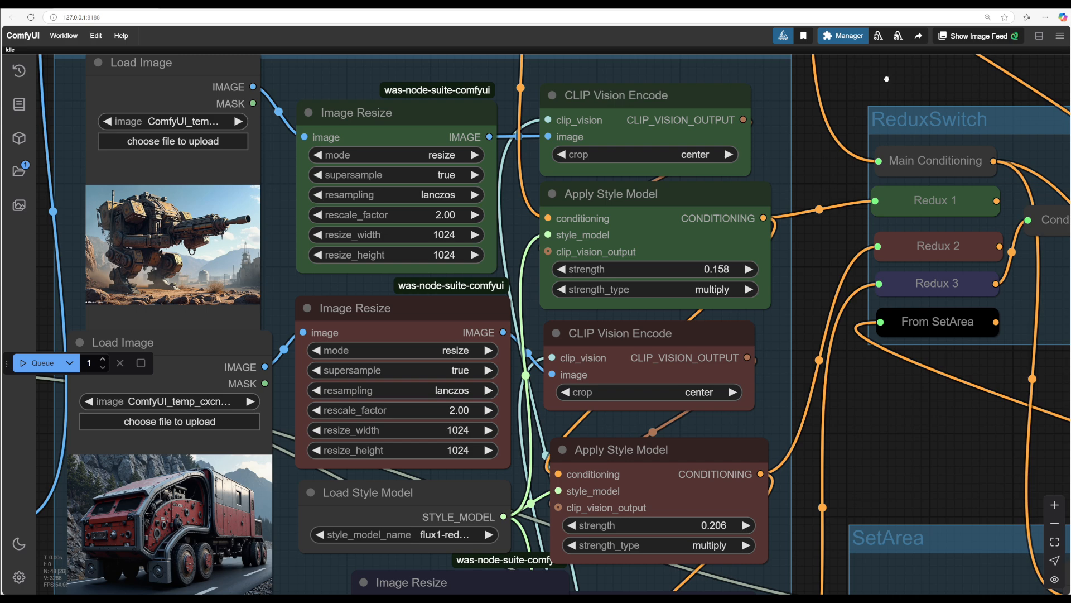
left_click_drag(887, 78, 990, 371)
key("ctrl+Return")
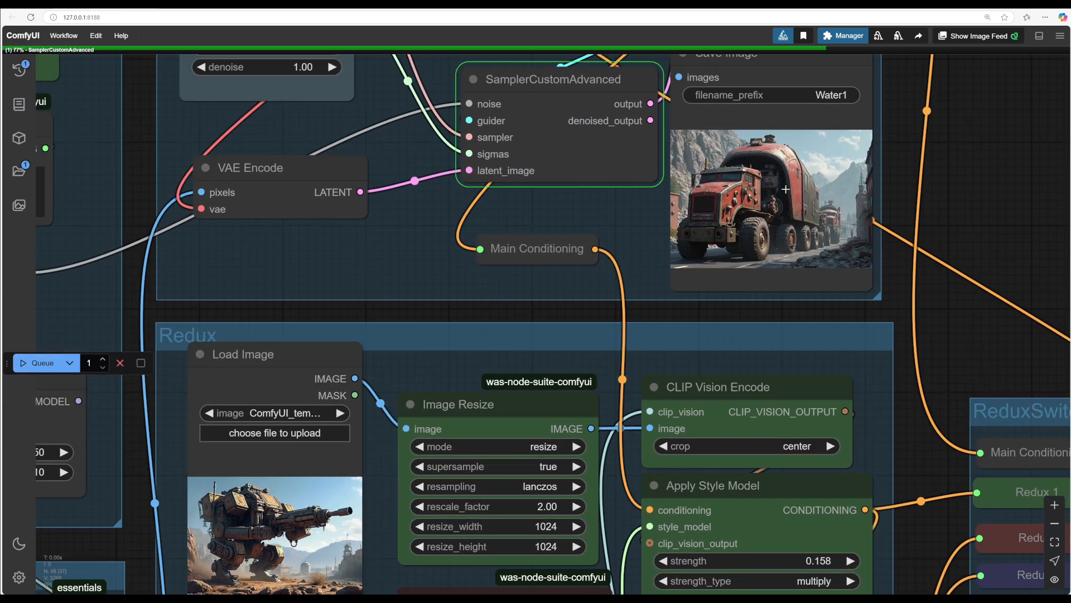
Step: Set the first Apply Style Model strength to about 0.11 and queue the workflow
left_click_drag(982, 209, 911, 299)
scroll(911, 299, "up", 6)
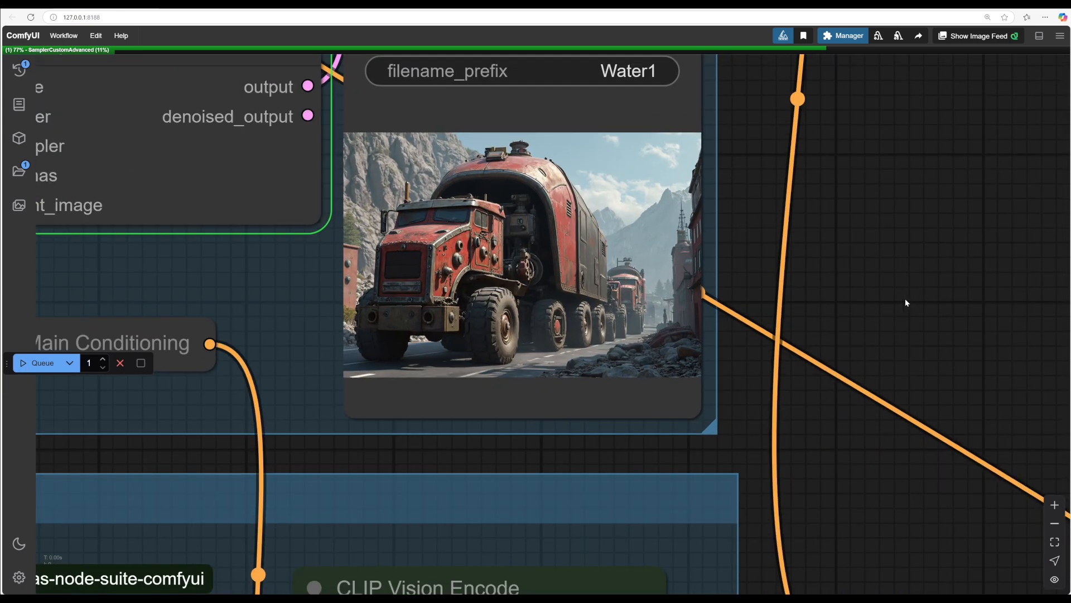
left_click_drag(768, 264, 975, 304)
scroll(975, 303, "up", 2)
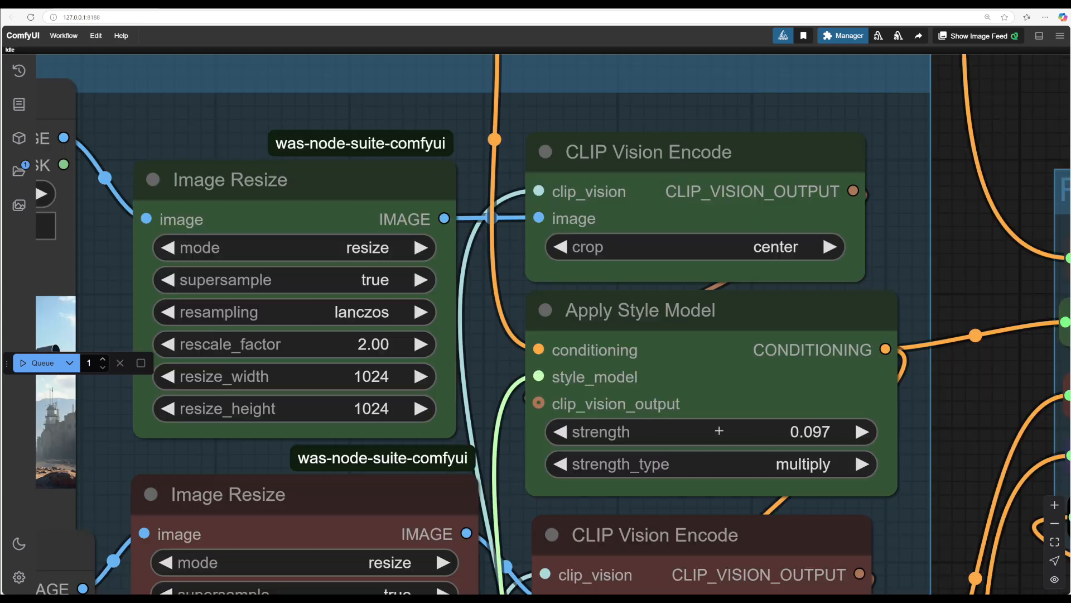
left_click_drag(719, 431, 725, 431)
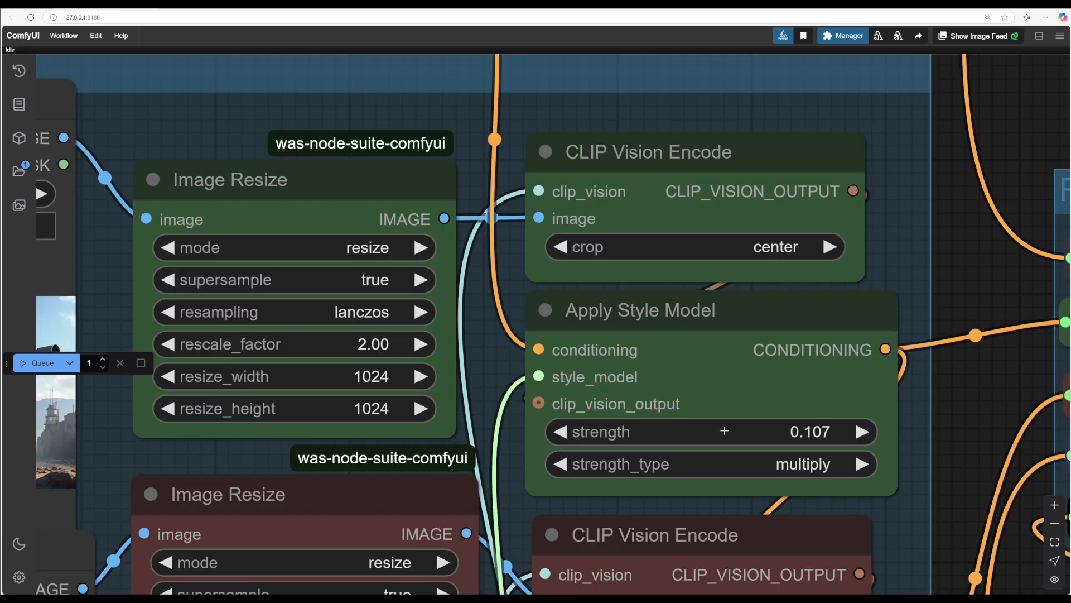
left_click(39, 363)
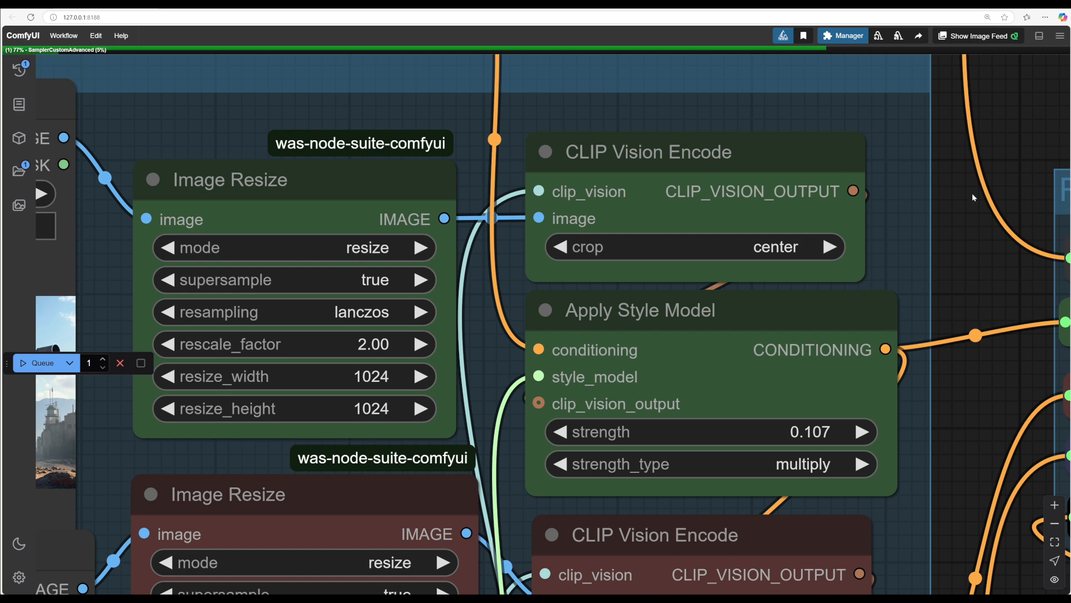
Step: Examine the newly generated image in the Save Image node
left_click_drag(978, 127, 959, 349)
scroll(932, 400, "up", 2)
left_click_drag(987, 196, 924, 445)
scroll(931, 400, "down", 2)
scroll(952, 428, "up", 2)
scroll(924, 446, "up", 1)
scroll(924, 448, "up", 2)
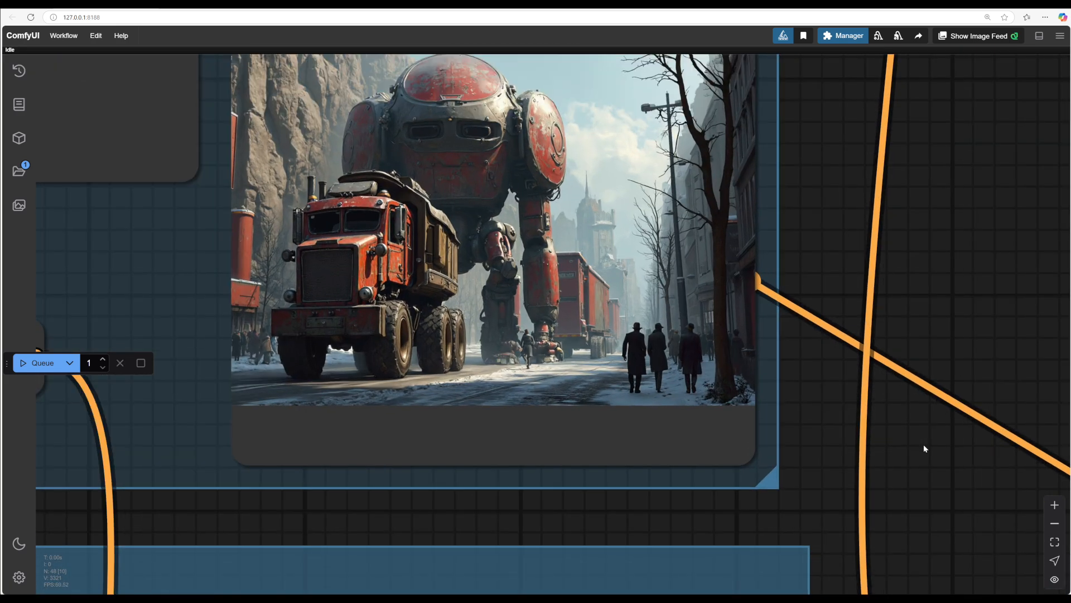
scroll(939, 449, "down", 4)
scroll(939, 447, "up", 2)
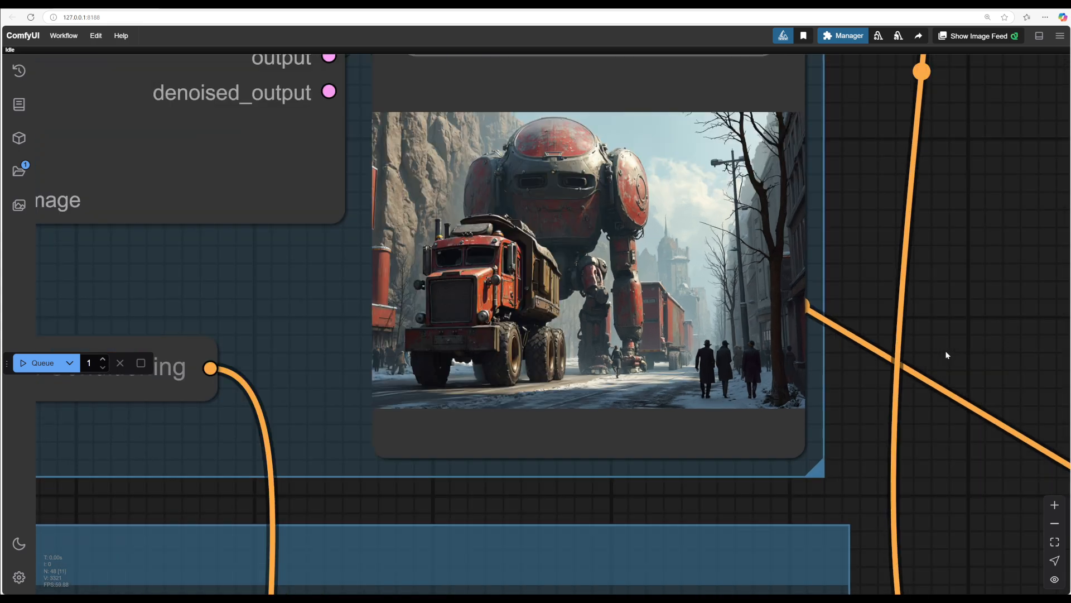
scroll(925, 454, "down", 1)
scroll(924, 454, "down", 4)
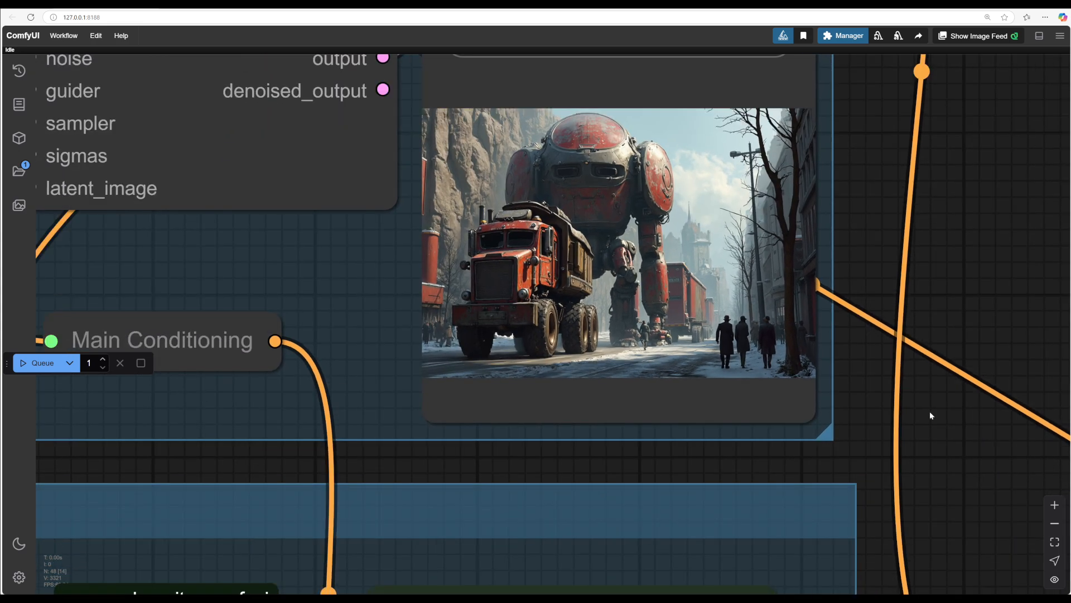
Step: Examine the generated image in the Save Image node
scroll(915, 413, "up", 1)
scroll(925, 438, "down", 2)
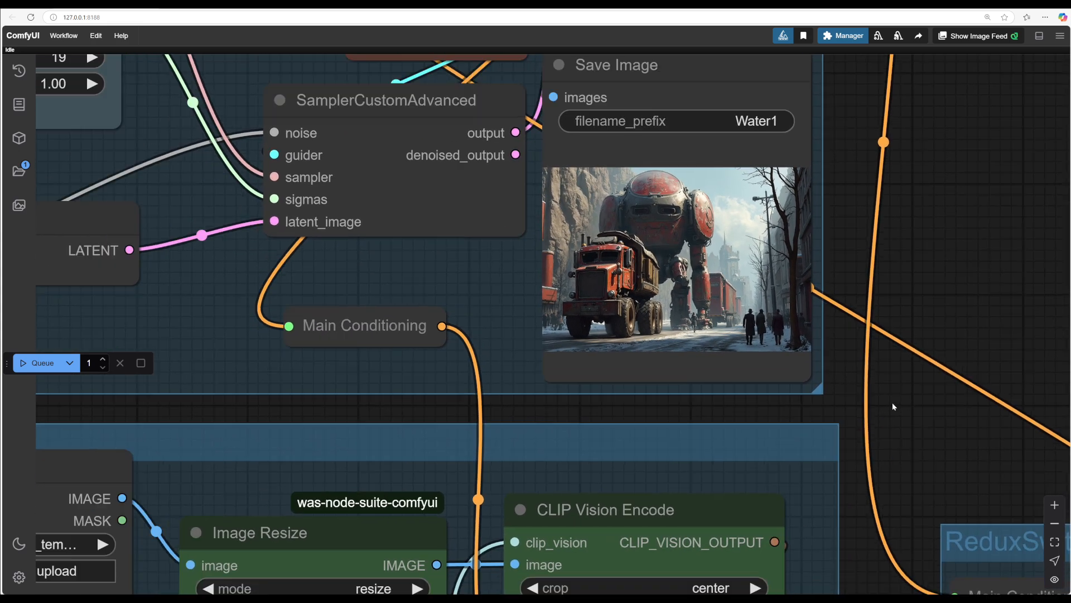
scroll(911, 417, "up", 3)
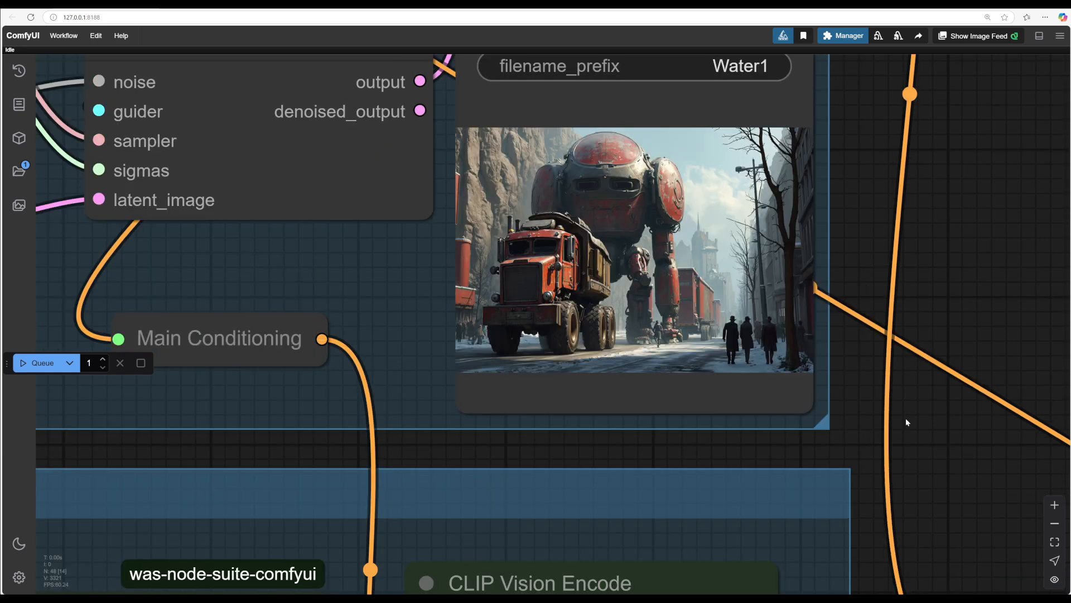
left_click_drag(868, 365, 865, 390)
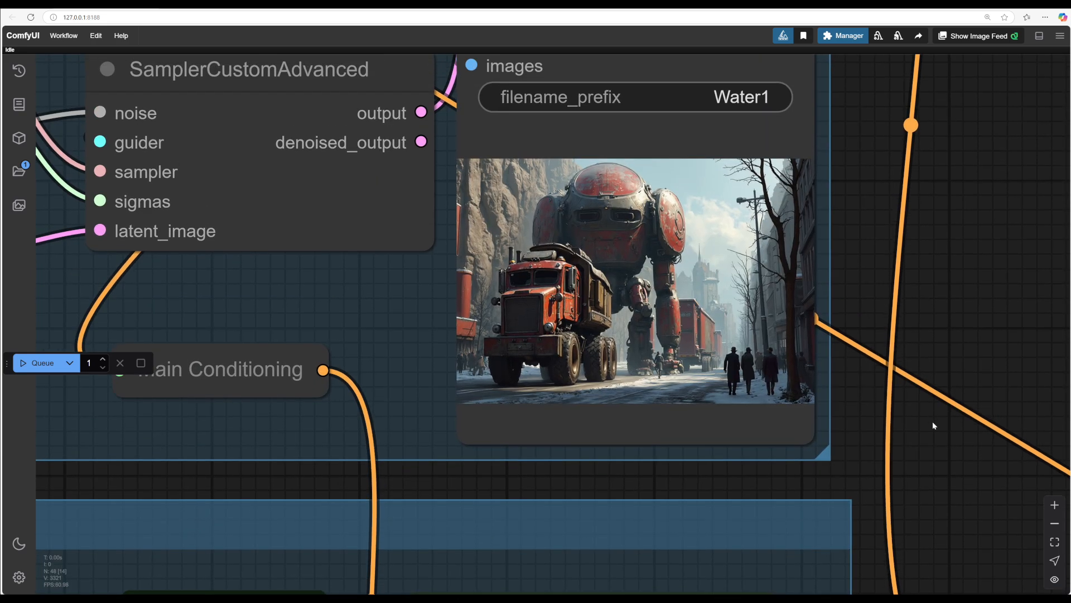
scroll(932, 423, "down", 1)
scroll(900, 407, "down", 3)
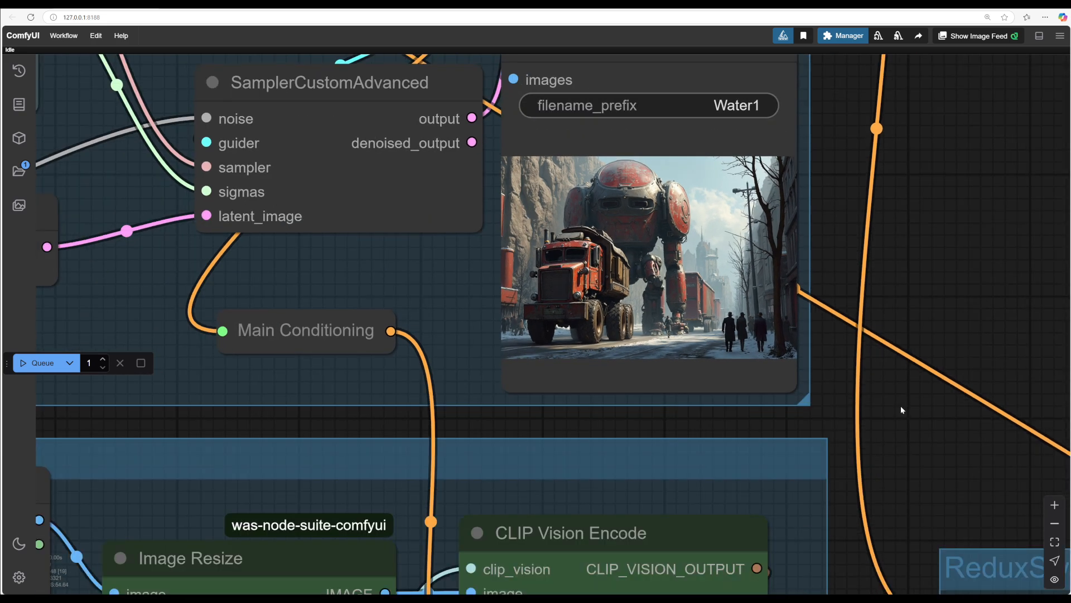
scroll(889, 387, "down", 1)
scroll(869, 375, "up", 6)
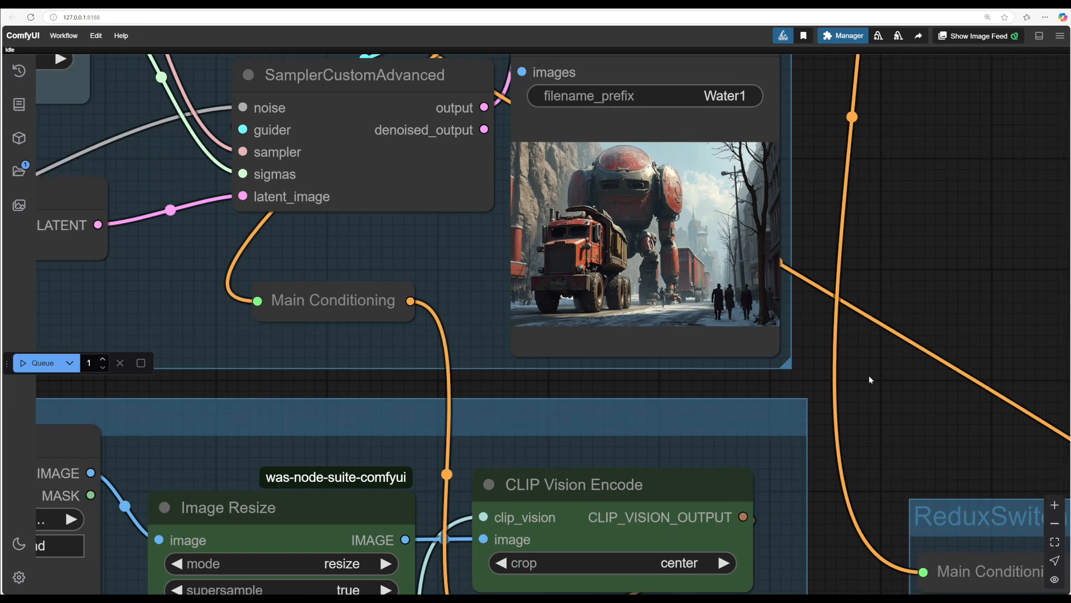
left_click_drag(883, 408, 930, 428)
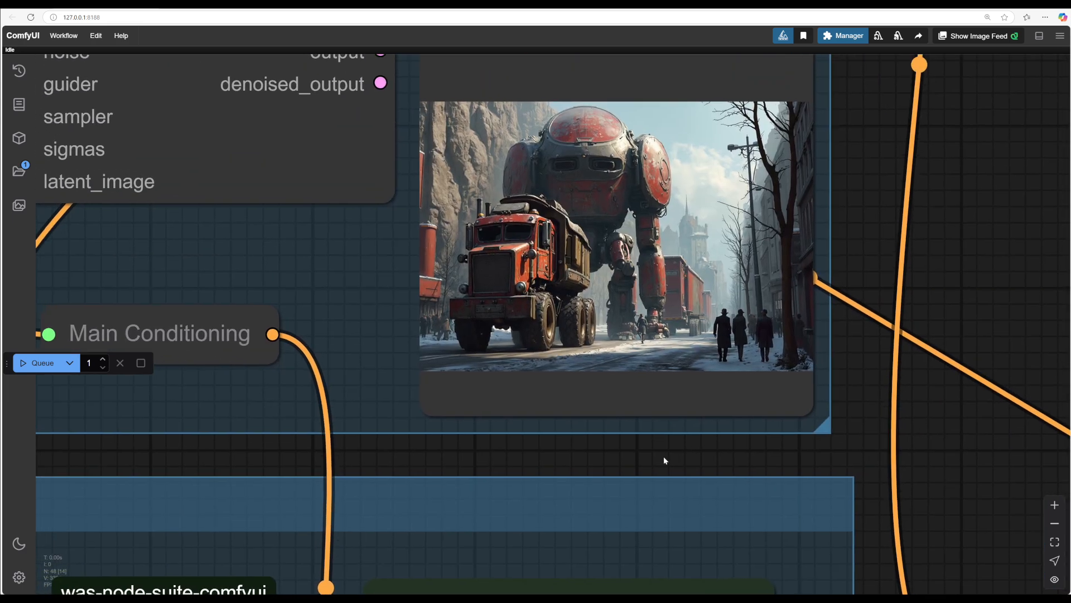
left_click_drag(664, 456, 710, 473)
scroll(715, 316, "up", 4)
scroll(714, 311, "down", 12)
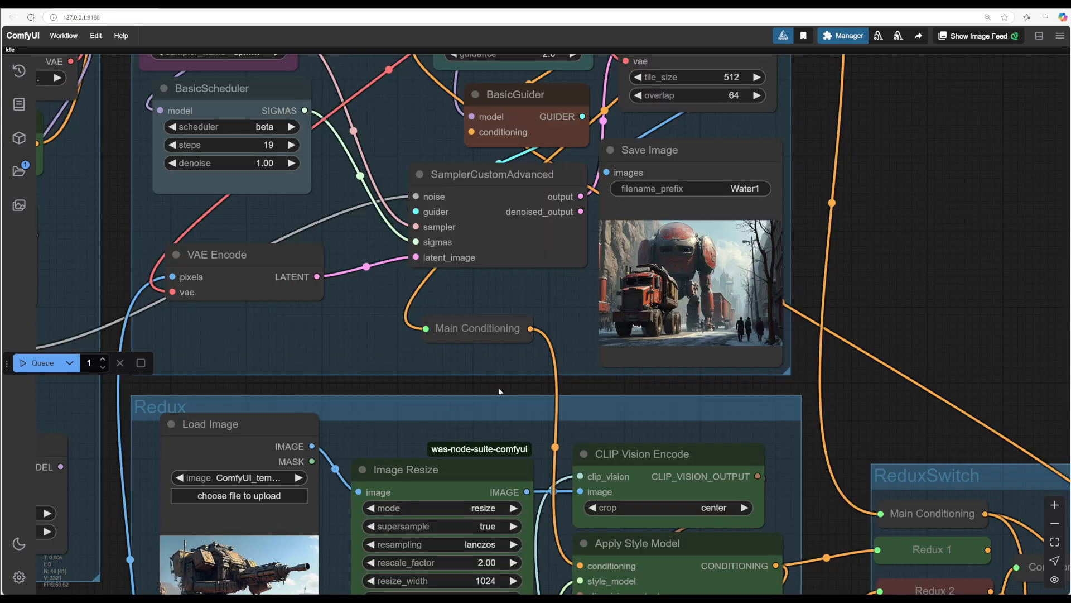
Step: Set the third Apply Style Model strength to about 0.23 and queue the workflow
left_click_drag(499, 390, 784, 155)
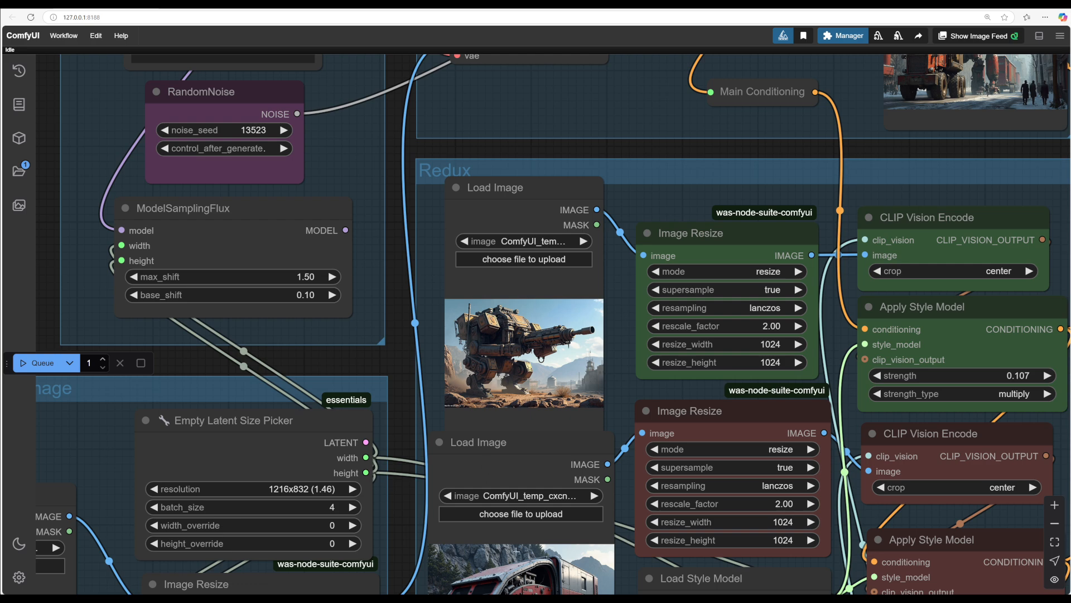
left_click_drag(626, 581, 370, 243)
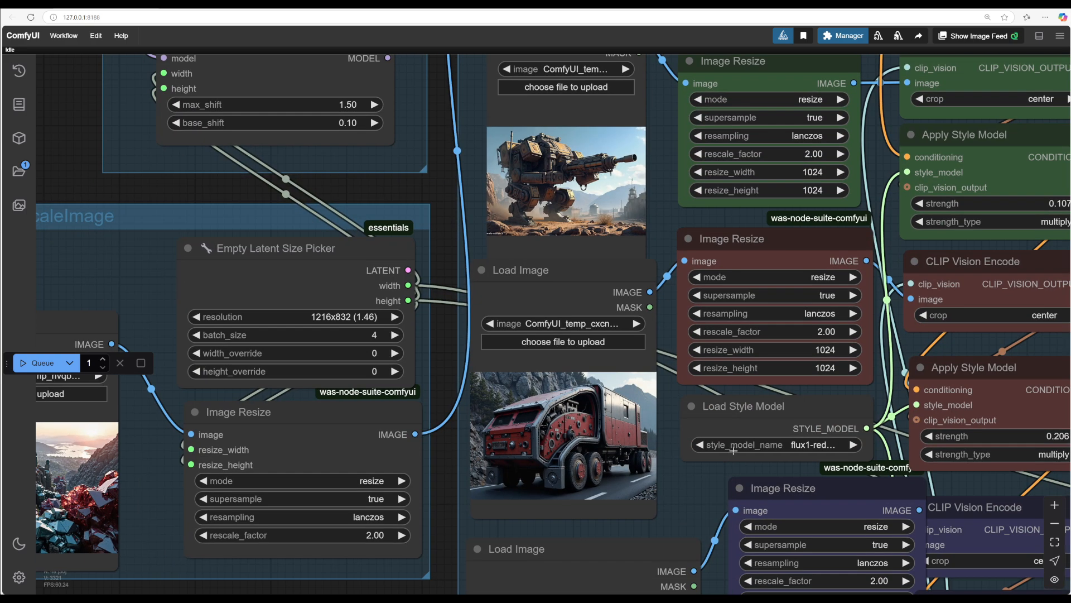
left_click_drag(852, 527, 817, 418)
left_click_drag(698, 396, 740, 397)
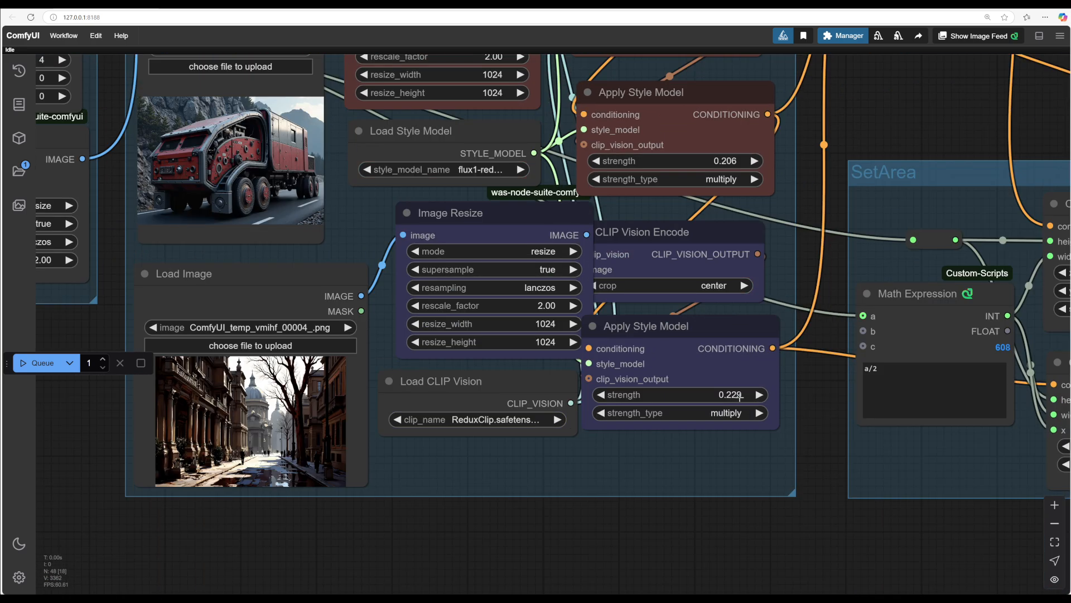
left_click_drag(877, 167, 877, 531)
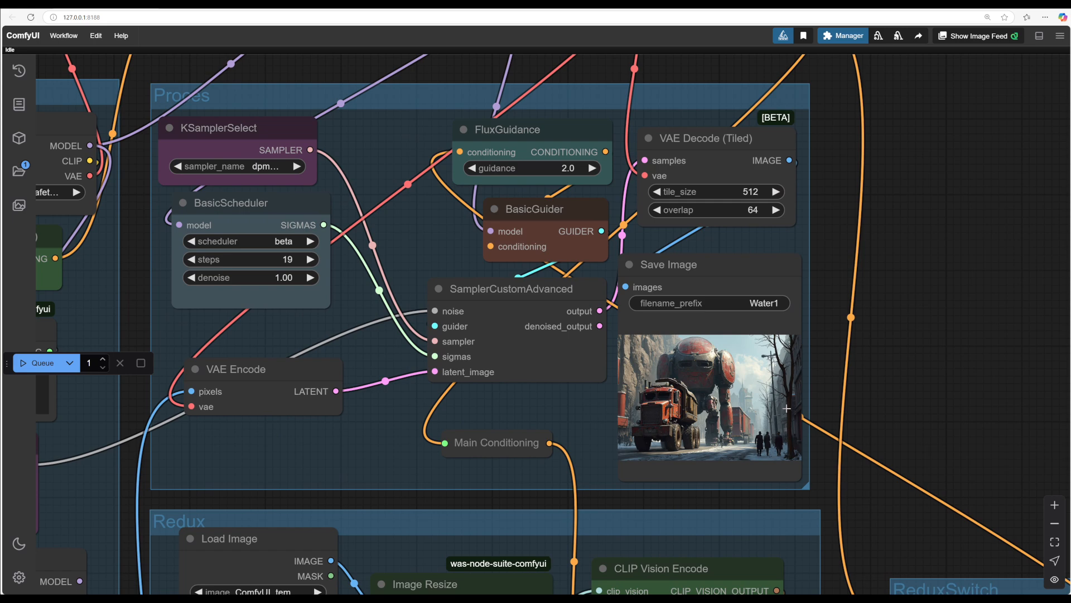
scroll(909, 372, "up", 7)
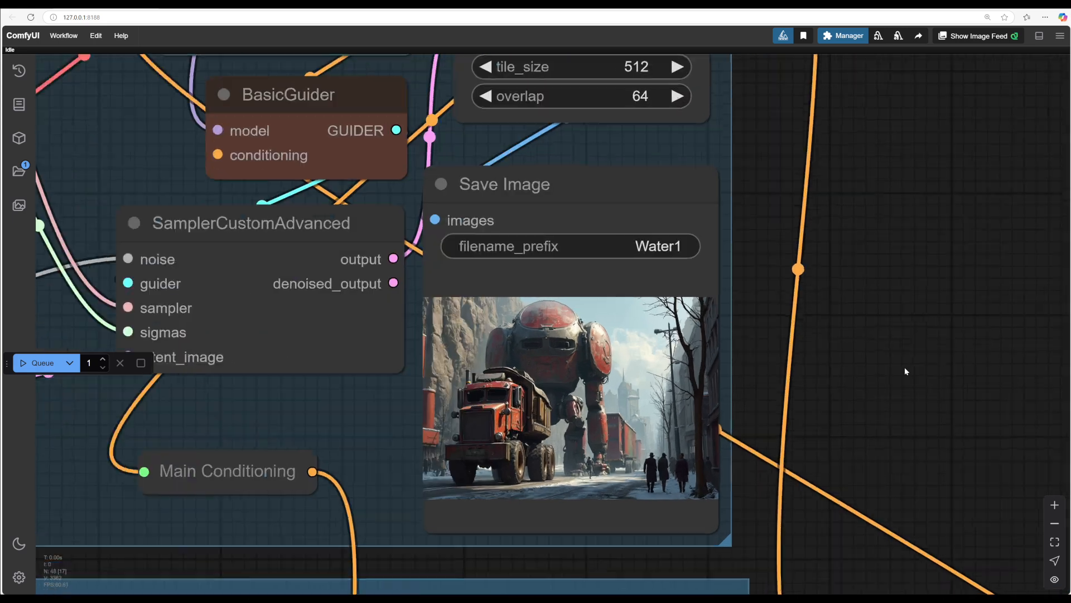
left_click_drag(728, 362, 954, 298)
scroll(871, 306, "up", 3)
key("ctrl+Return")
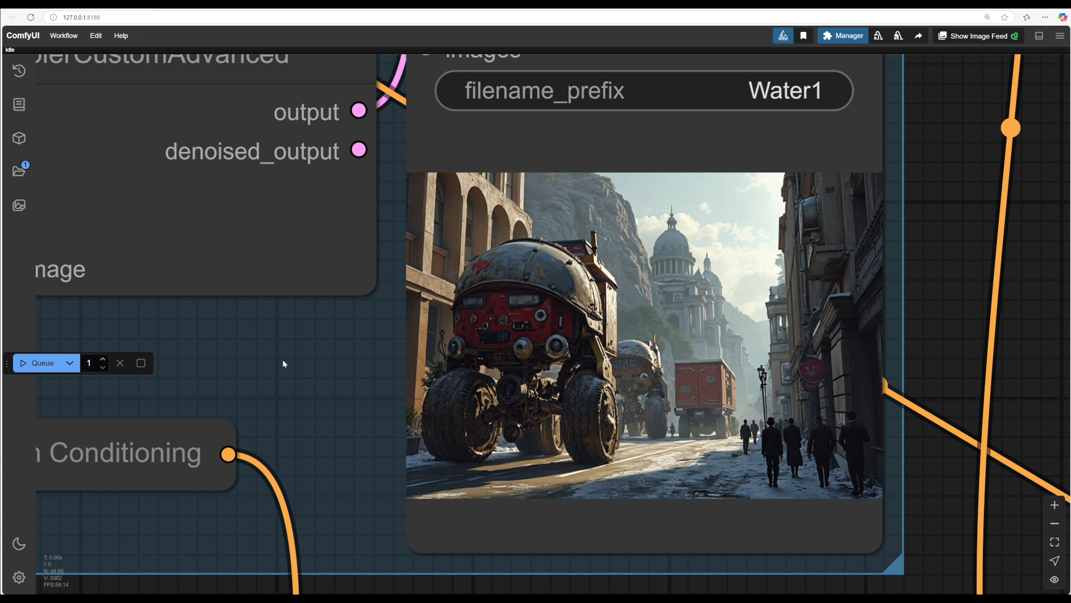
Step: Examine the newly generated image in the Save Image node
scroll(902, 370, "down", 3)
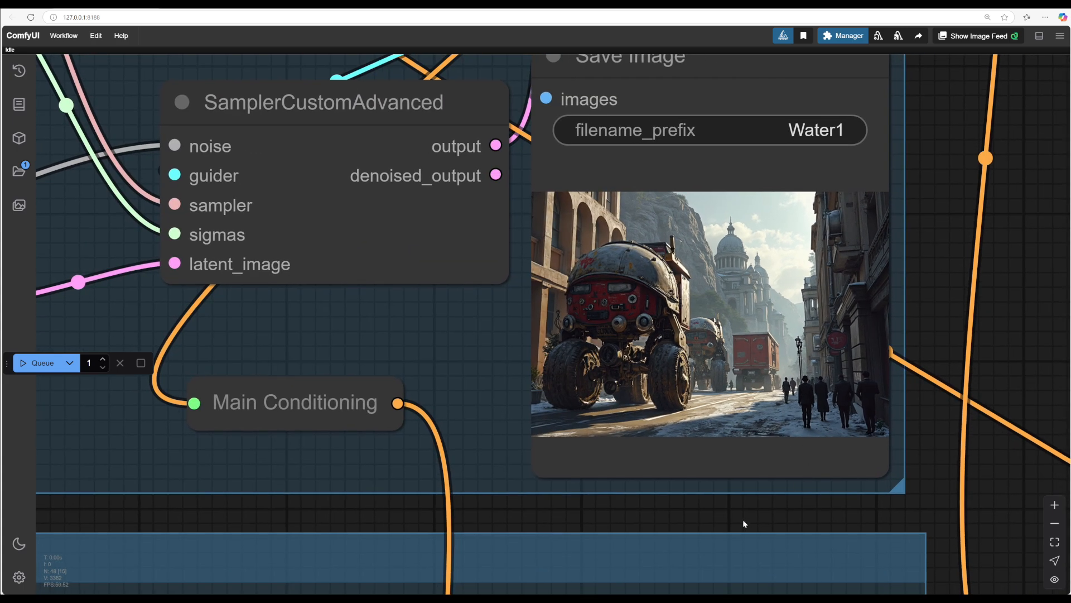
left_click_drag(743, 522, 675, 523)
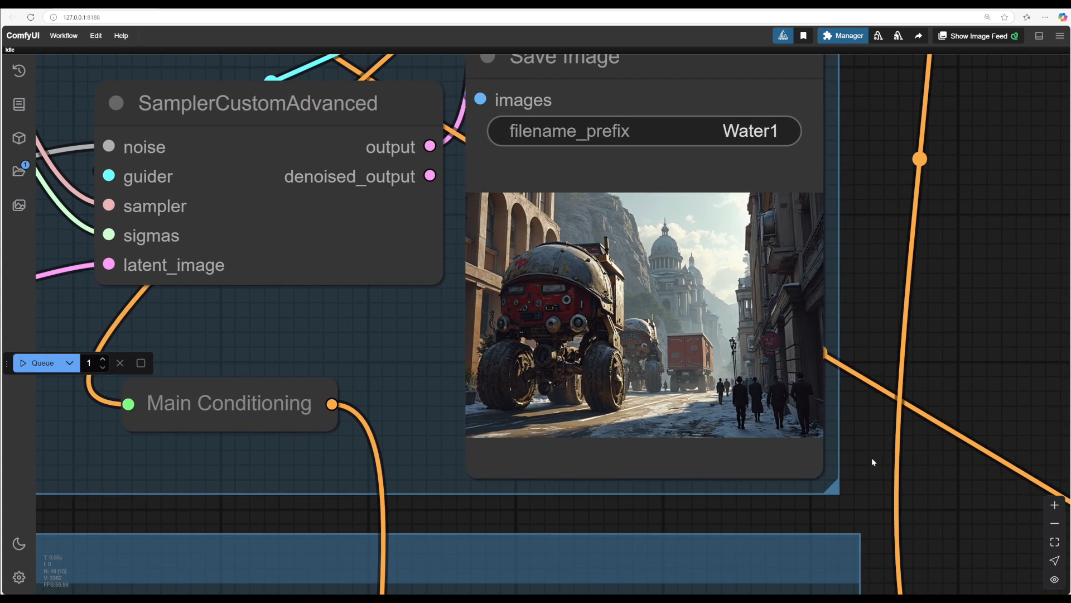
left_click_drag(872, 459, 954, 454)
scroll(948, 455, "down", 2)
left_click_drag(762, 498, 689, 495)
scroll(910, 411, "up", 3)
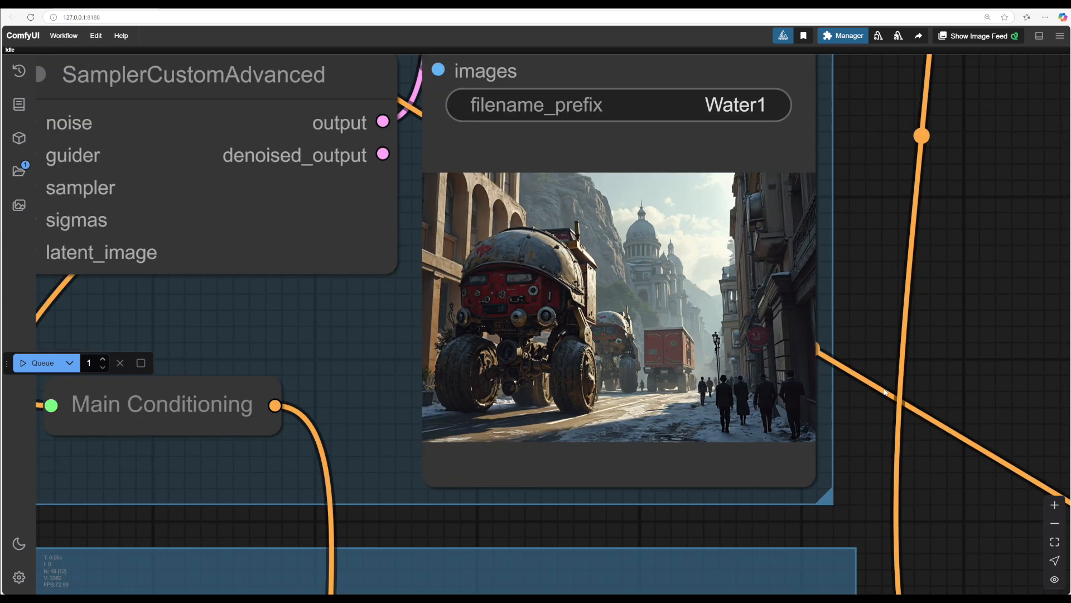
left_click_drag(862, 413, 969, 404)
scroll(1002, 403, "down", 2)
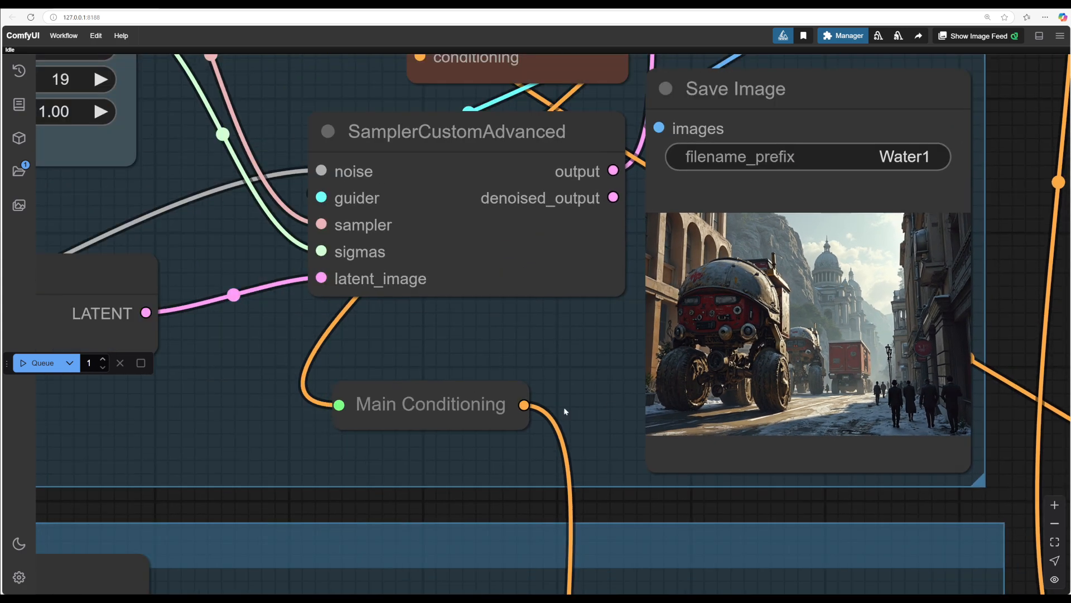
scroll(561, 344, "up", 4)
left_click_drag(561, 344, 503, 342)
scroll(275, 383, "up", 2)
scroll(287, 357, "down", 5)
scroll(503, 342, "down", 3)
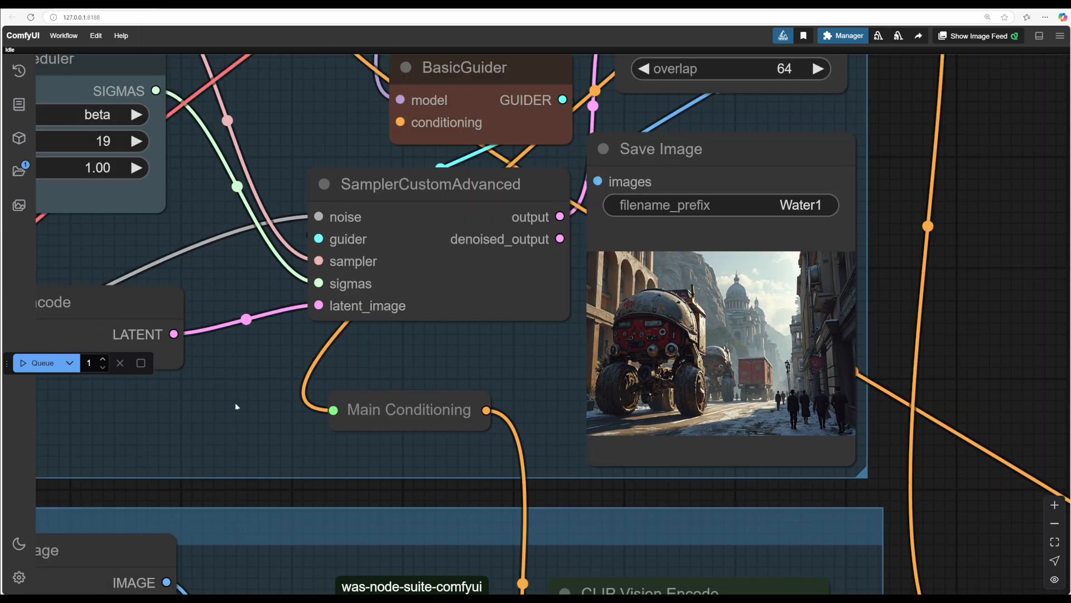
Step: Increment the RandomNoise seed by one and queue the workflow
left_click_drag(236, 406, 733, 398)
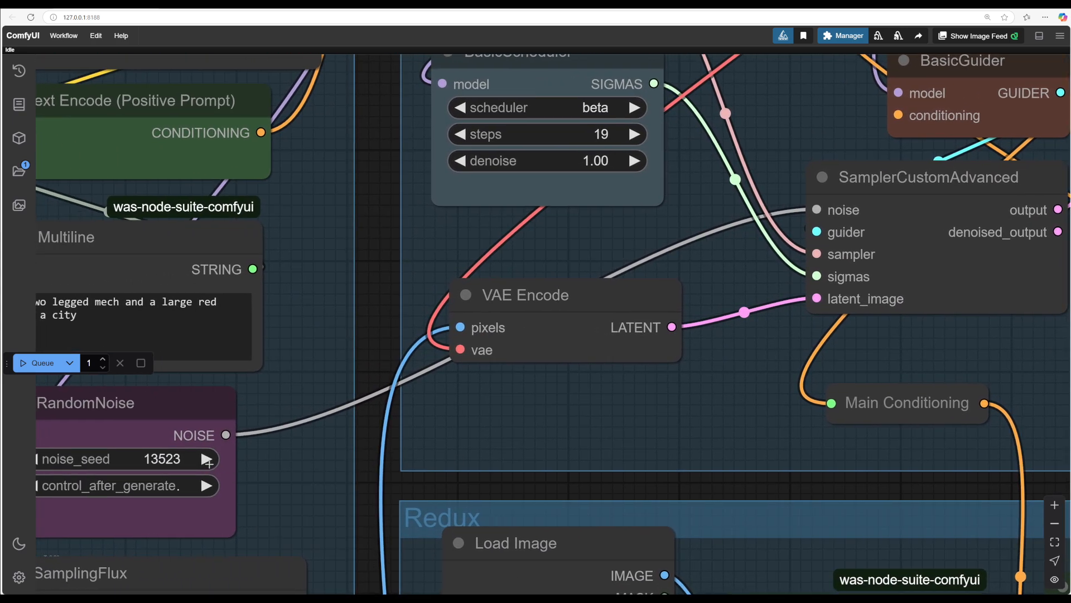
left_click(206, 460)
left_click_drag(664, 416, 121, 437)
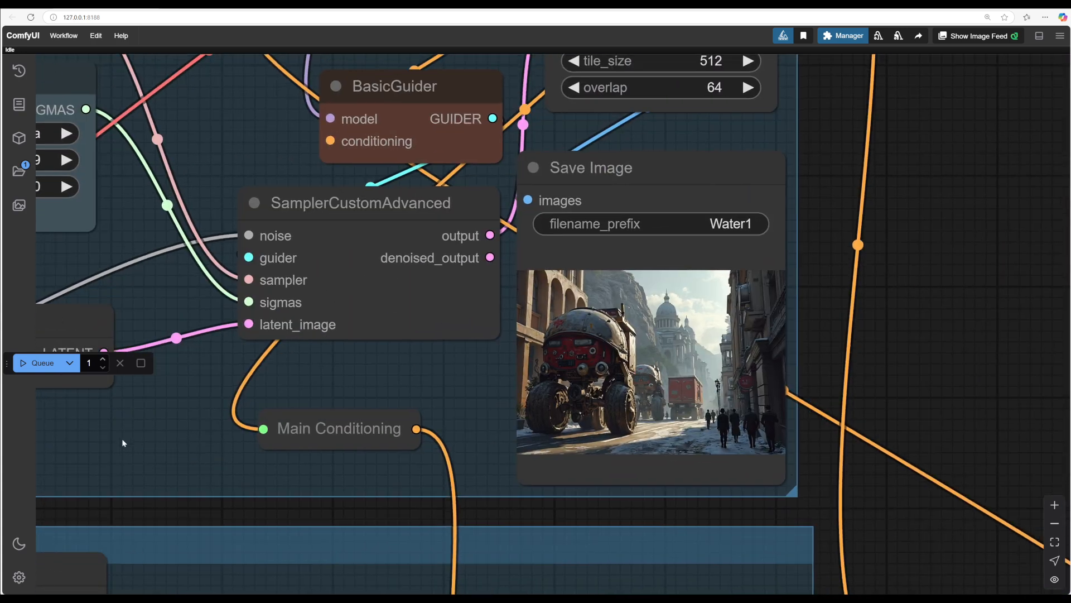
scroll(446, 371, "up", 8)
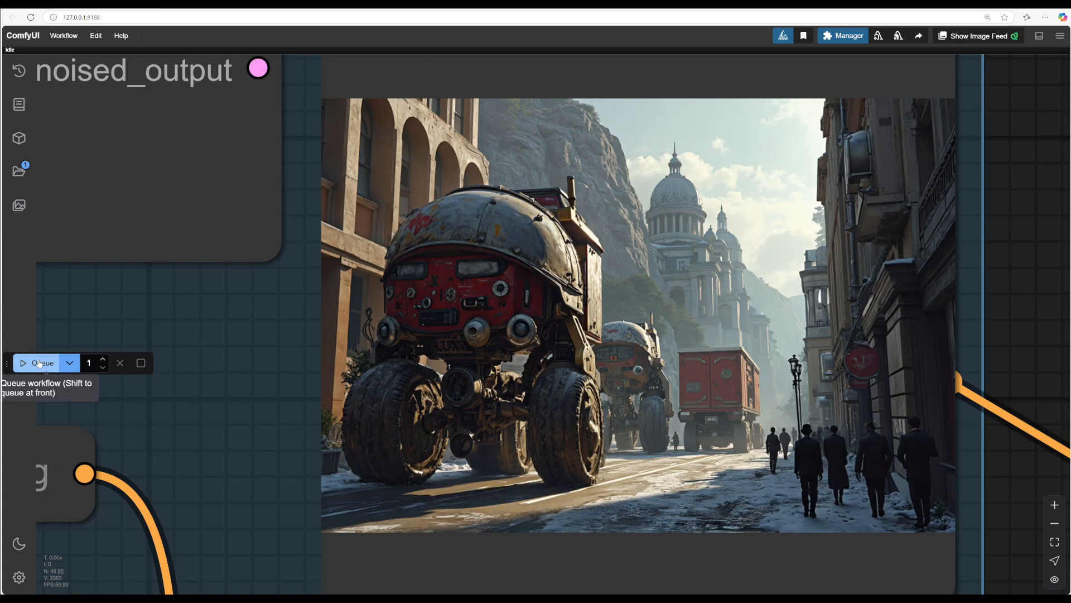
left_click(40, 363)
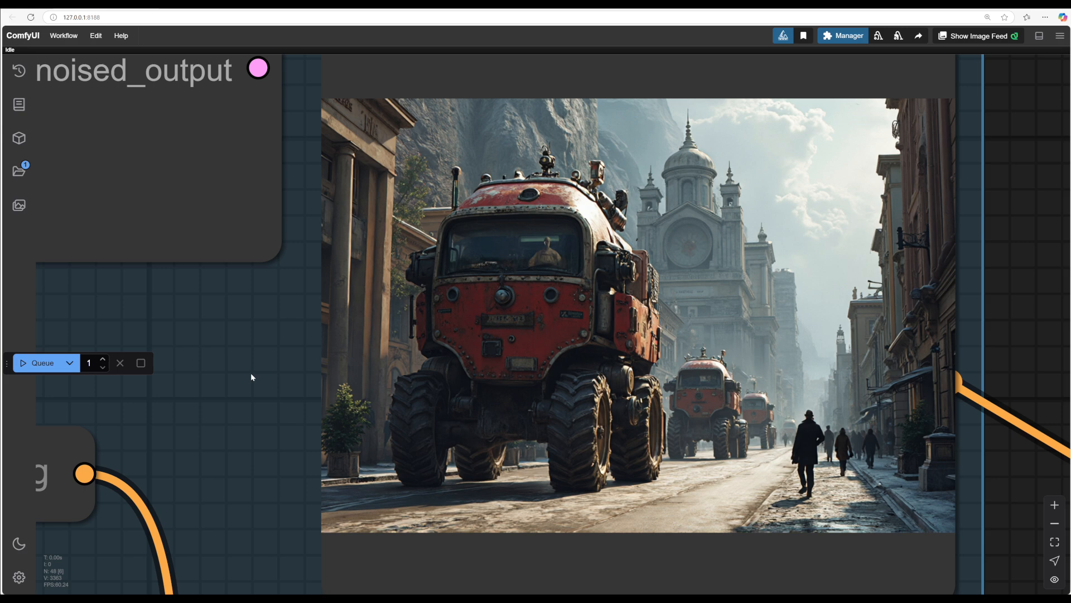
Step: Raise the first Apply Style Model strength slightly
scroll(250, 373, "down", 5)
left_click_drag(772, 590, 844, 181)
left_click_drag(831, 576, 770, 290)
scroll(859, 263, "down", 3)
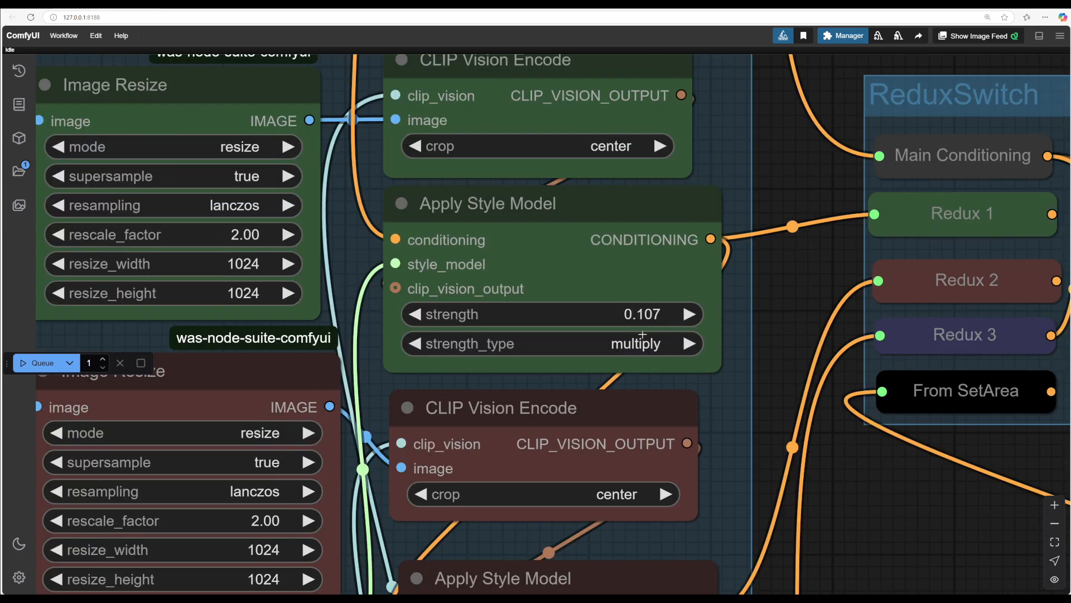
left_click_drag(614, 321, 631, 322)
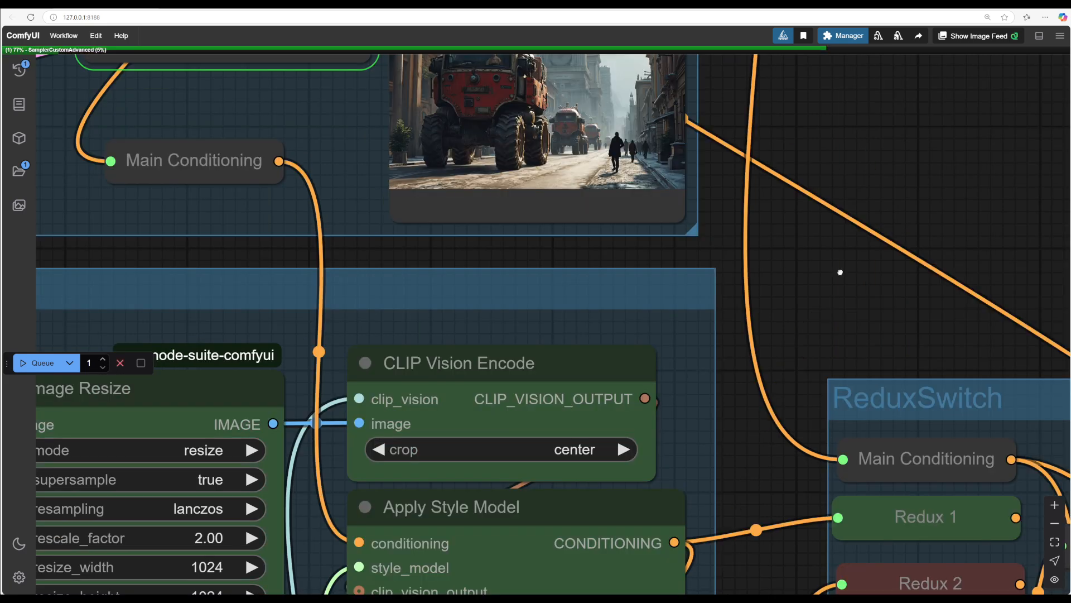
left_click_drag(840, 270, 841, 427)
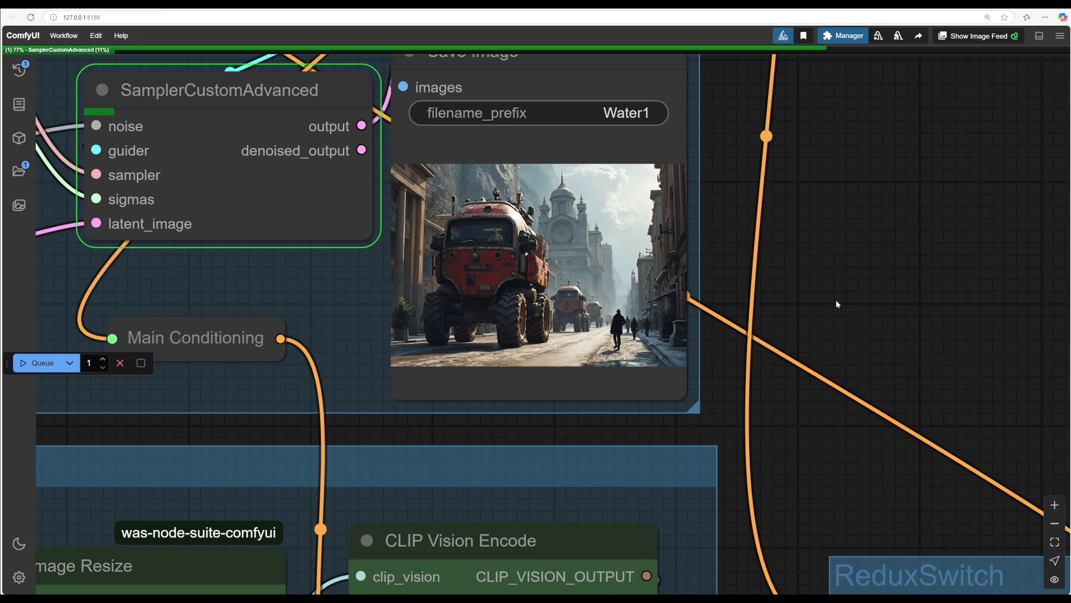
Step: Examine the resulting generated image in the Save Image node
scroll(835, 303, "up", 4)
left_click_drag(767, 366, 901, 378)
left_click_drag(796, 396, 875, 409)
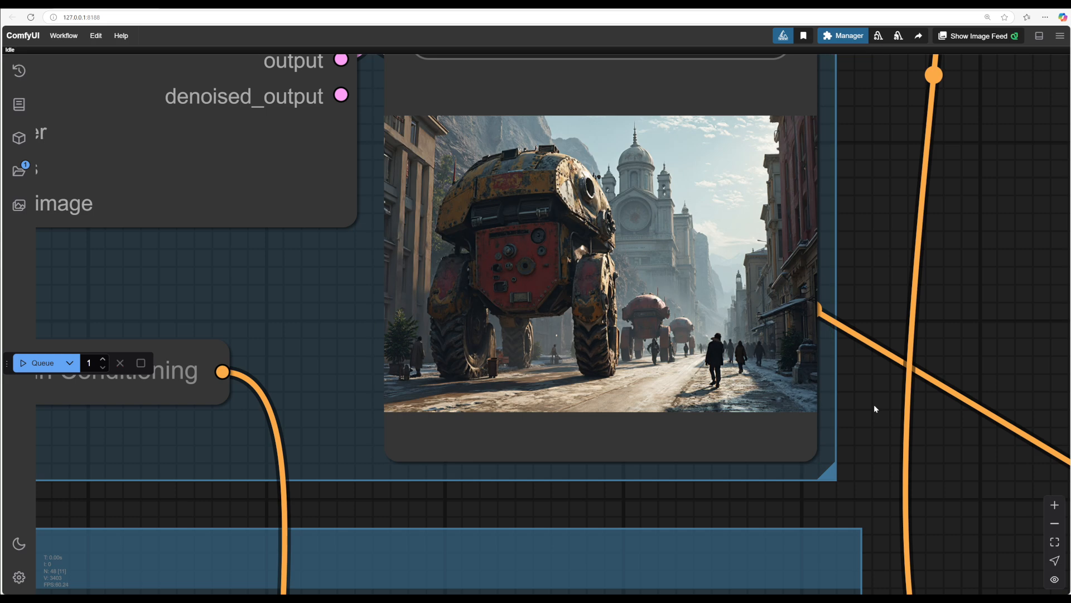
scroll(980, 452, "down", 1)
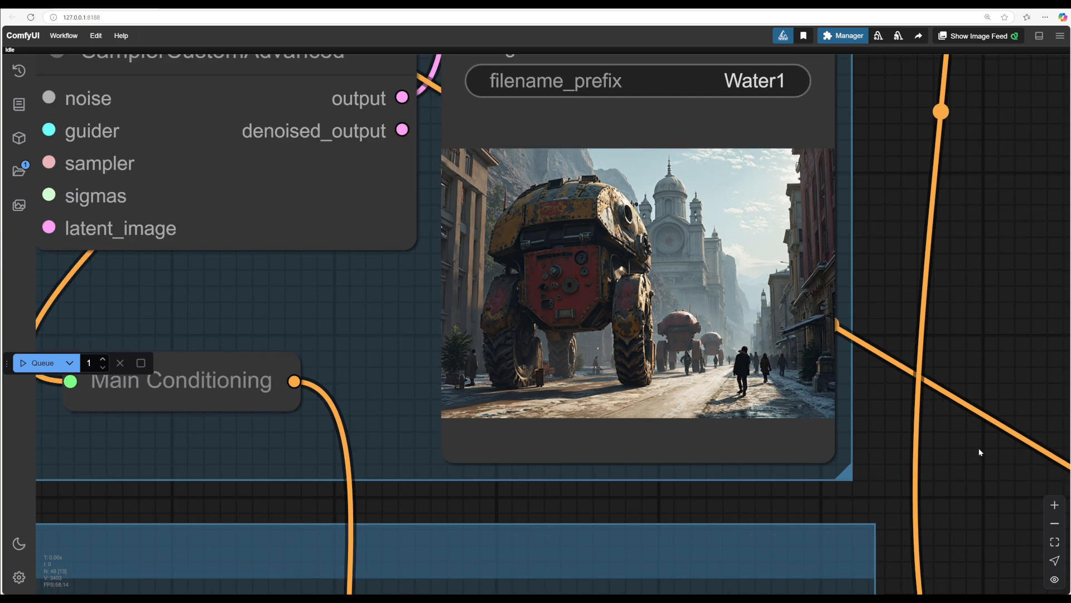
left_click_drag(981, 452, 902, 280)
left_click_drag(847, 387, 905, 582)
scroll(916, 426, "up", 4)
left_click_drag(916, 427, 981, 510)
scroll(913, 427, "down", 1)
scroll(914, 427, "down", 2)
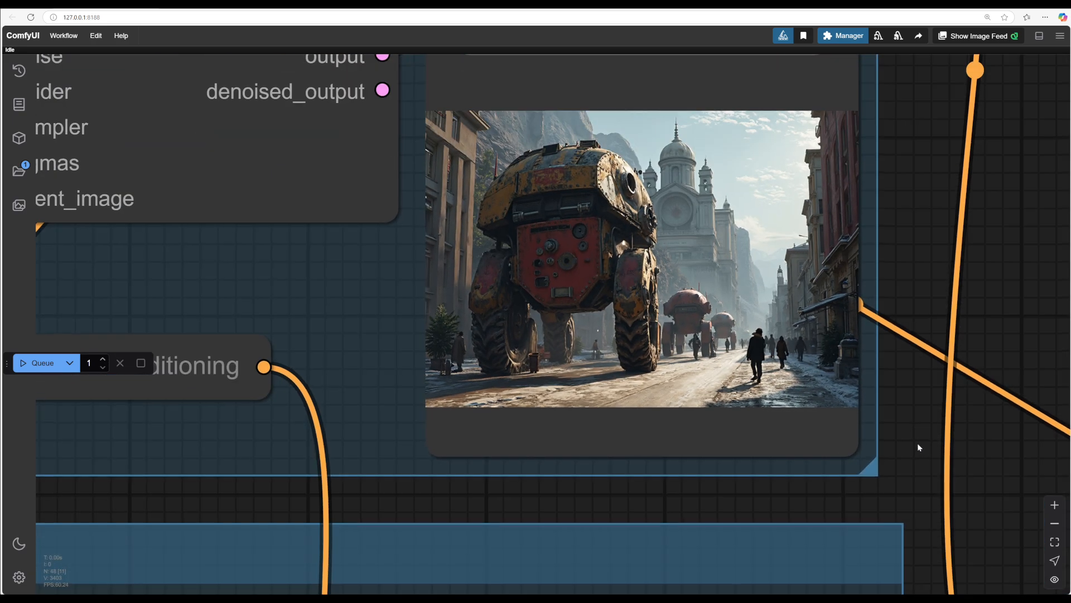
scroll(919, 430, "down", 2)
left_click_drag(917, 443, 849, 415)
scroll(849, 414, "down", 1)
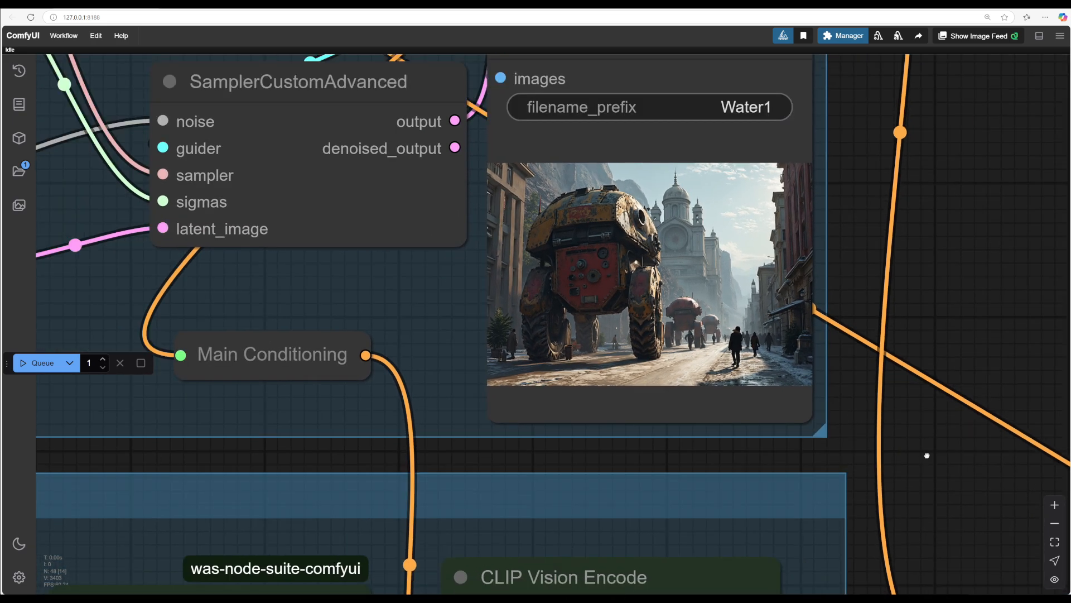
left_click_drag(926, 454, 906, 194)
left_click_drag(867, 435, 1018, 588)
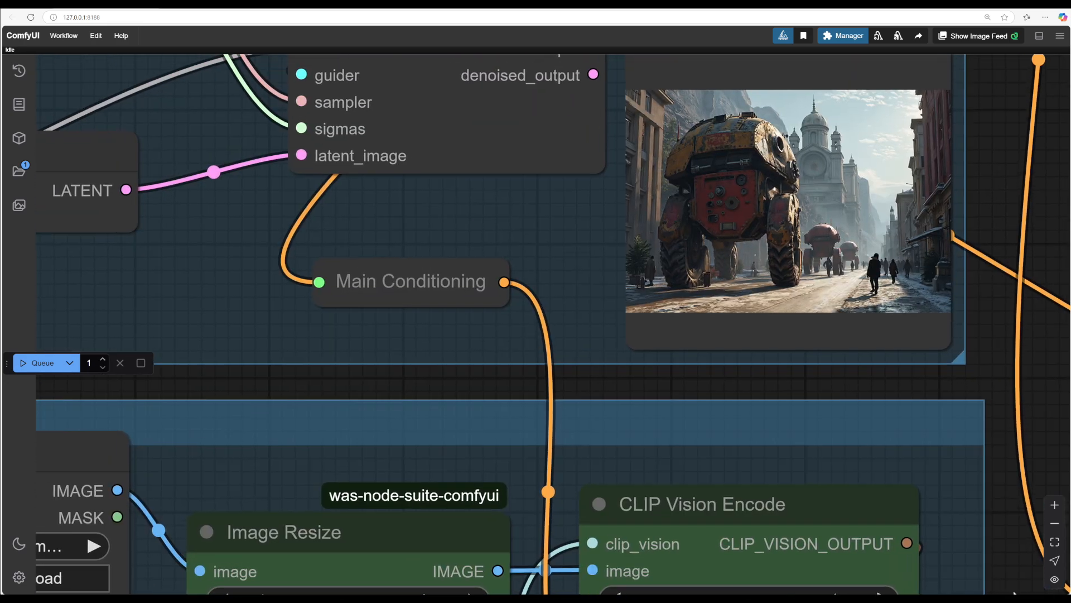
left_click_drag(471, 391, 486, 415)
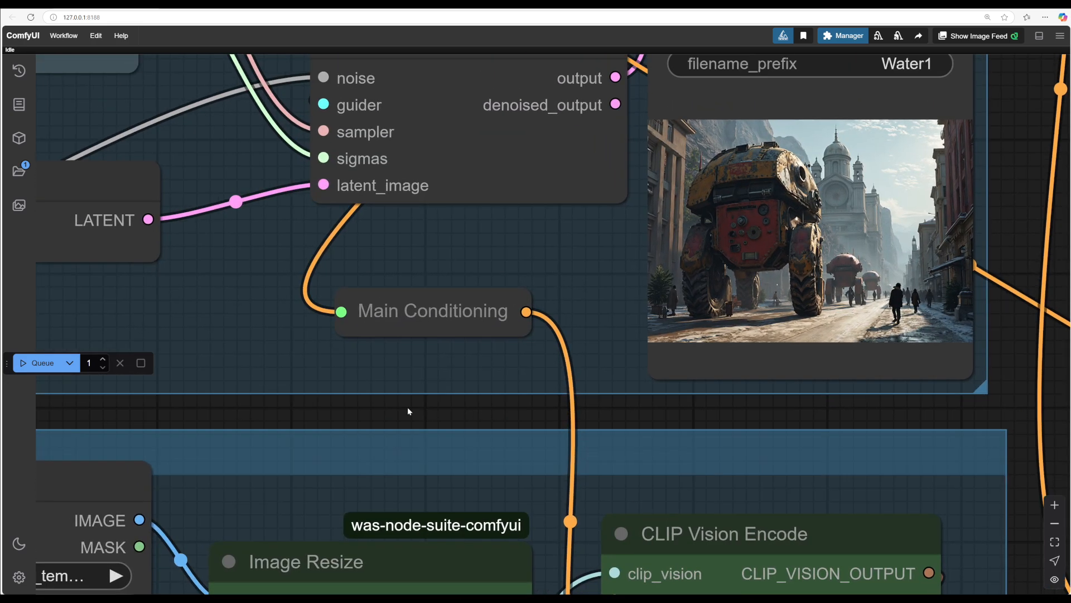
scroll(408, 412, "down", 3)
left_click_drag(407, 411, 372, 490)
scroll(842, 328, "up", 4)
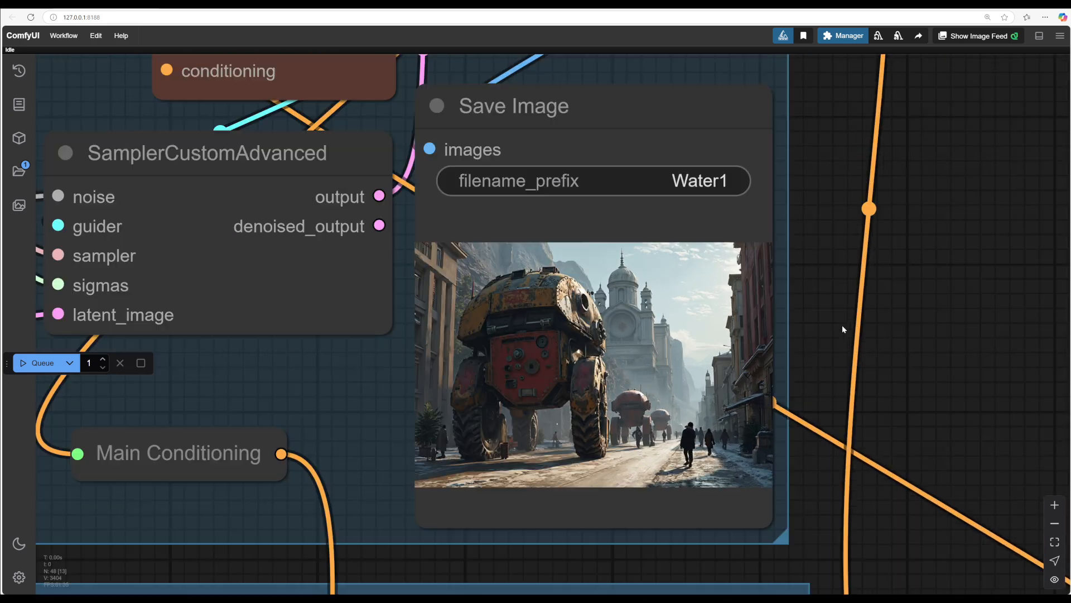
scroll(842, 325, "up", 5)
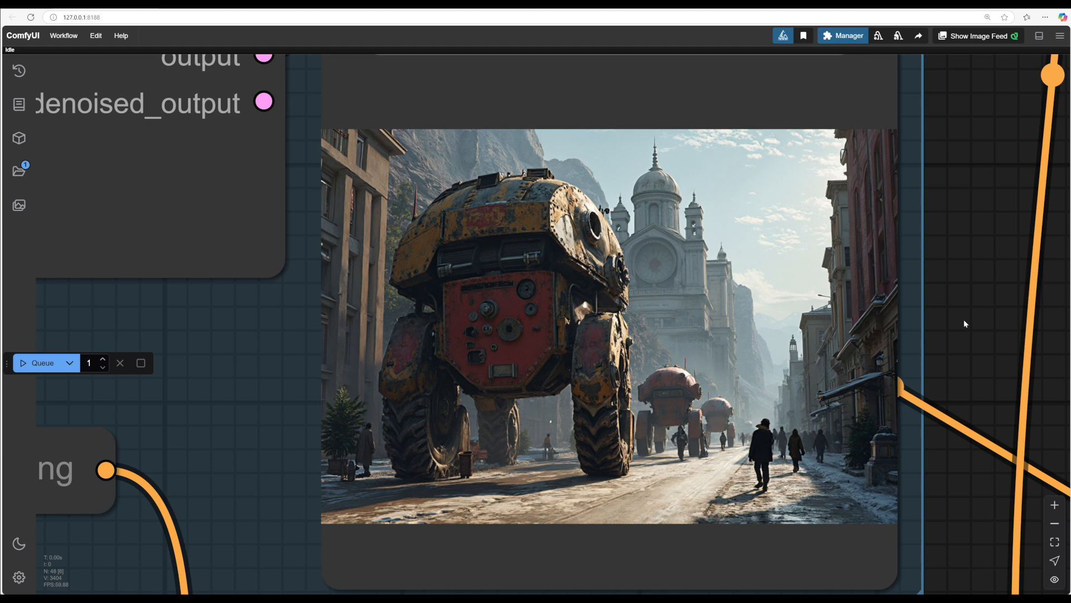
left_click_drag(965, 322, 1034, 288)
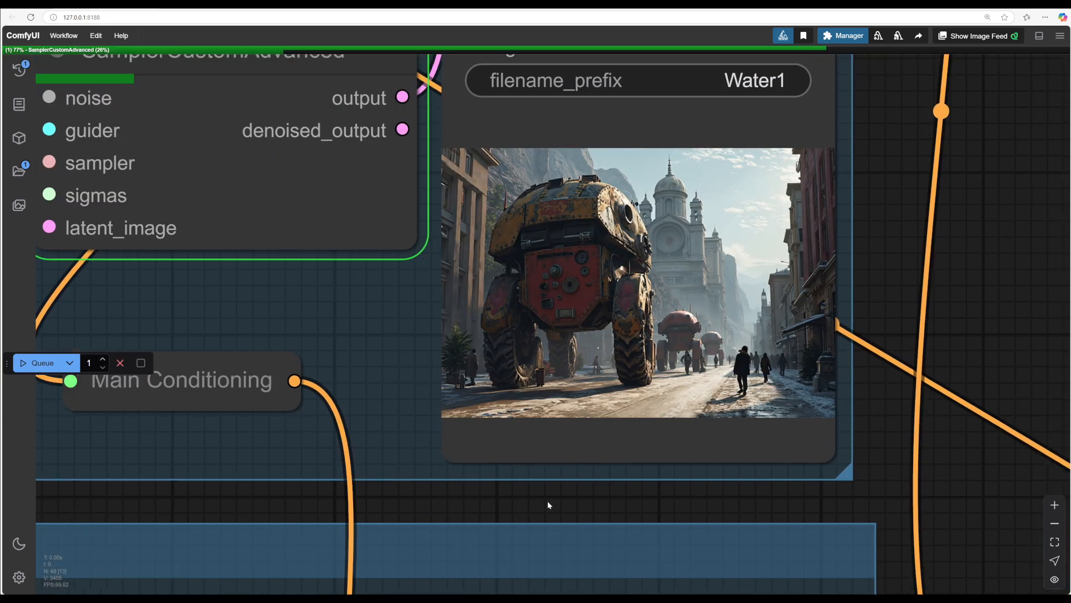
Step: Inspect the latest generated image of mechs in the city street
scroll(553, 521, "up", 2)
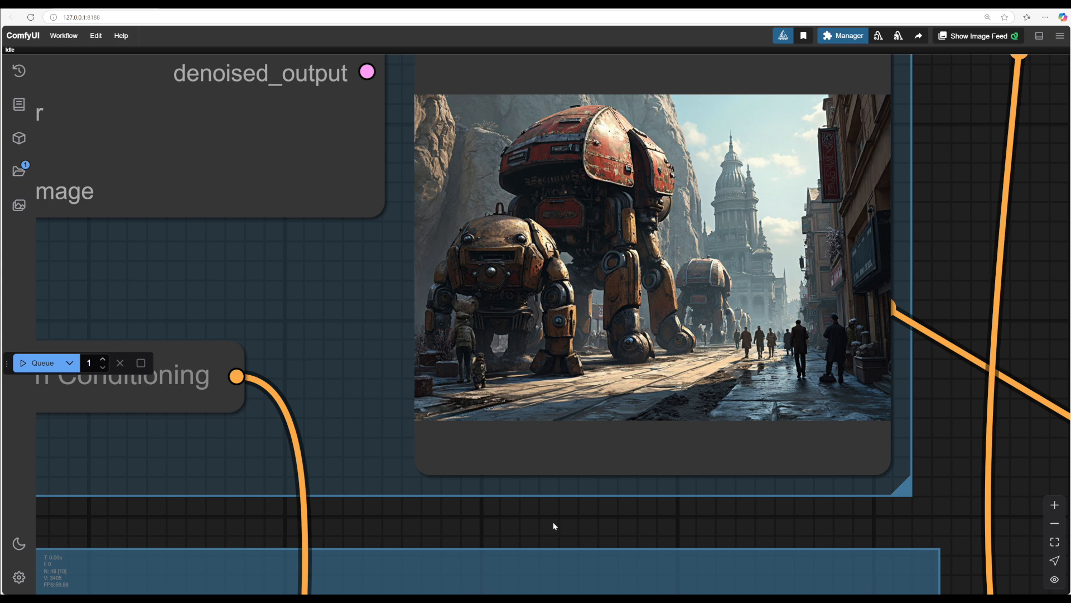
scroll(966, 471, "down", 3)
left_click_drag(966, 471, 865, 418)
scroll(882, 432, "up", 6)
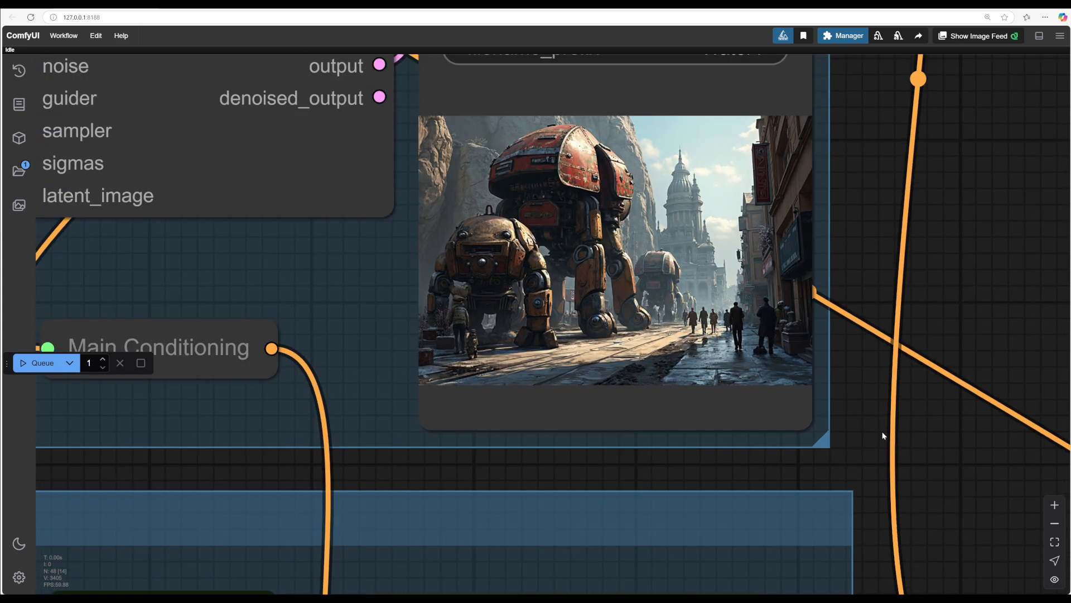
left_click_drag(943, 474, 988, 359)
scroll(988, 379, "down", 2)
scroll(988, 390, "down", 5)
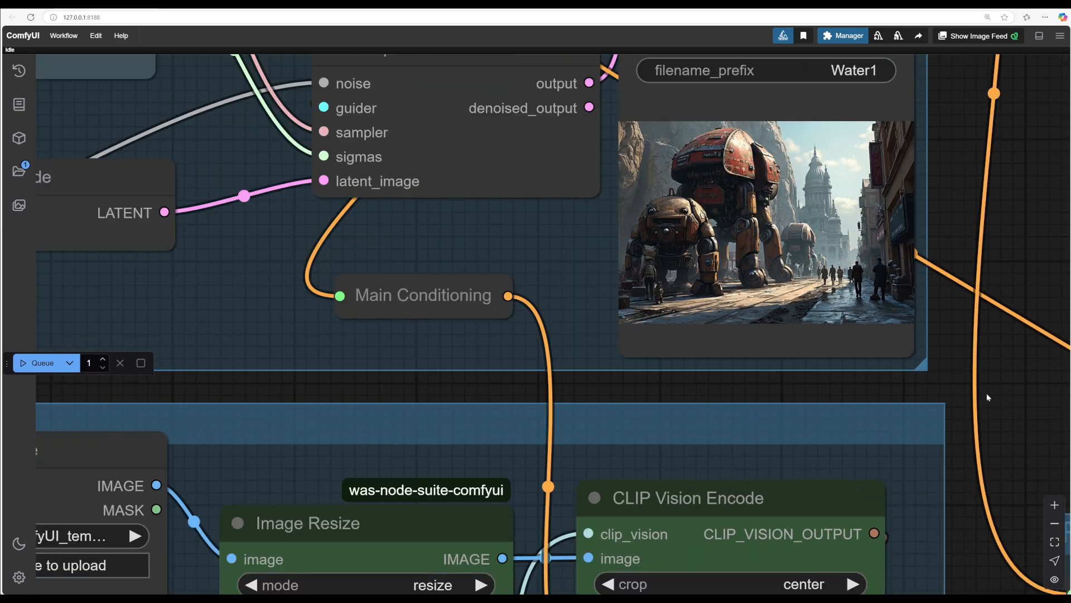
Step: Lower the first Apply Style Model strength to 0.05
left_click_drag(957, 533, 804, 221)
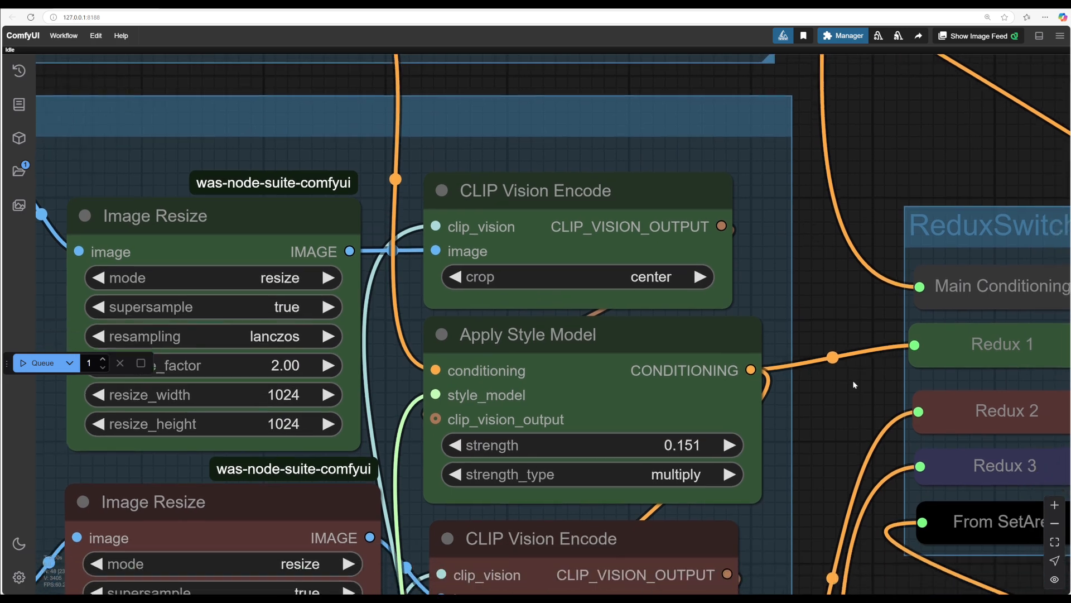
left_click_drag(853, 434, 644, 338)
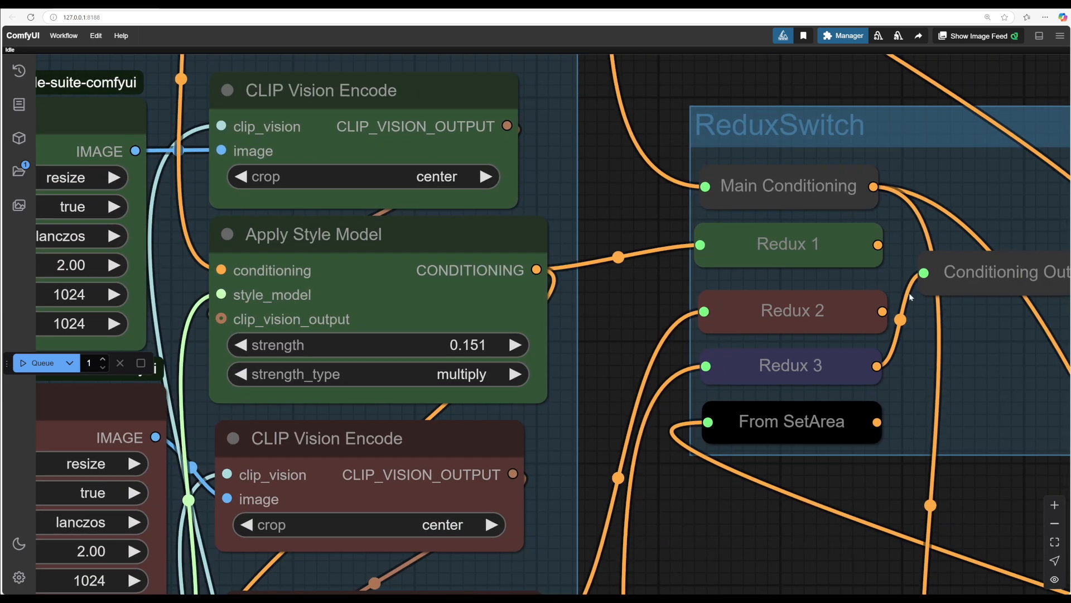
left_click_drag(606, 193, 895, 336)
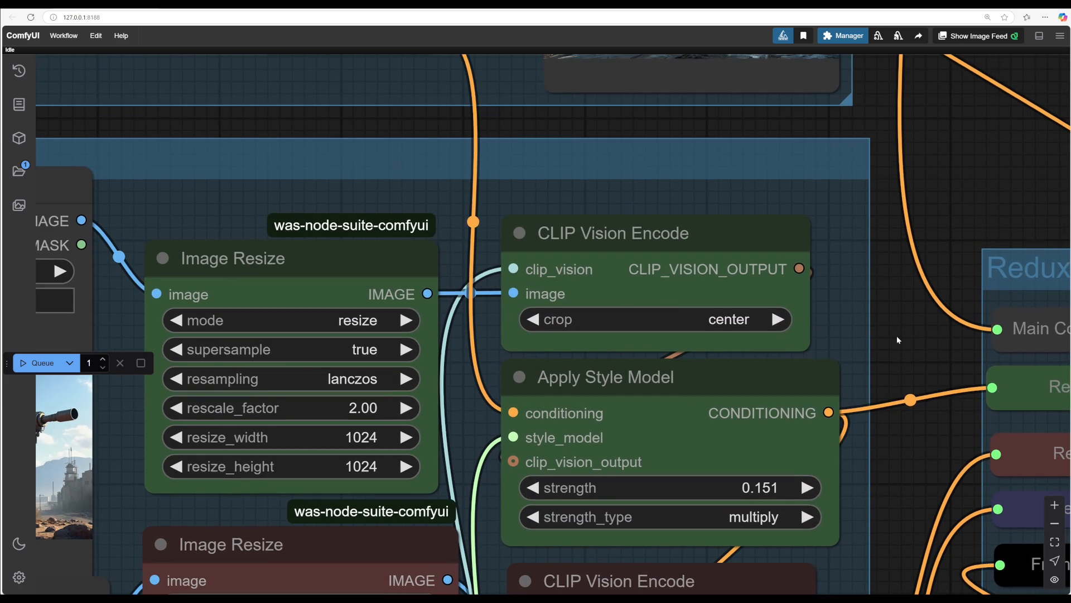
scroll(894, 338, "up", 3)
scroll(895, 338, "up", 1)
scroll(736, 373, "down", 3)
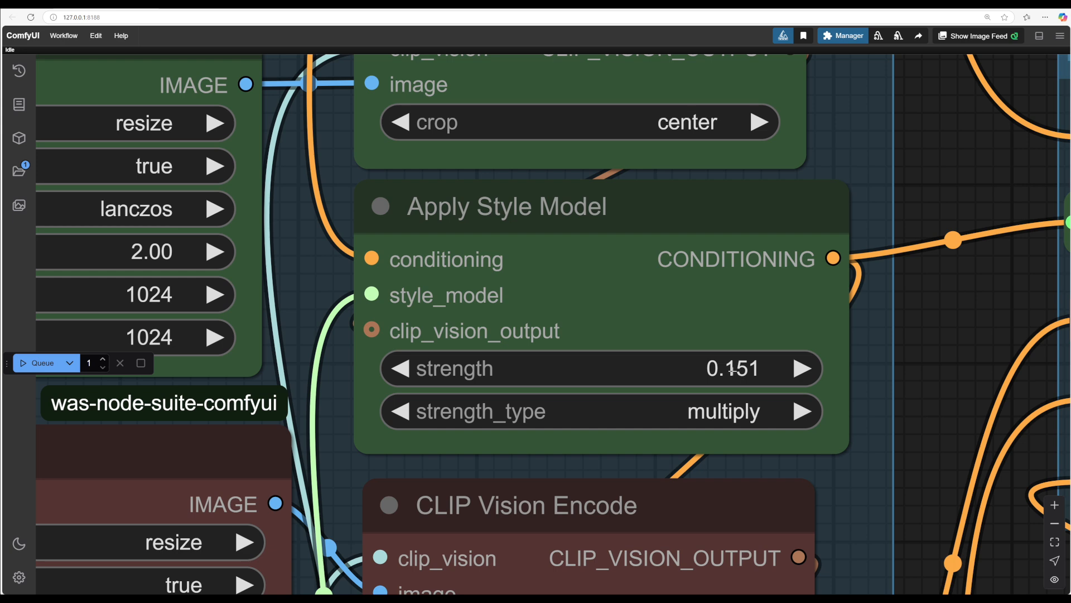
left_click(734, 370)
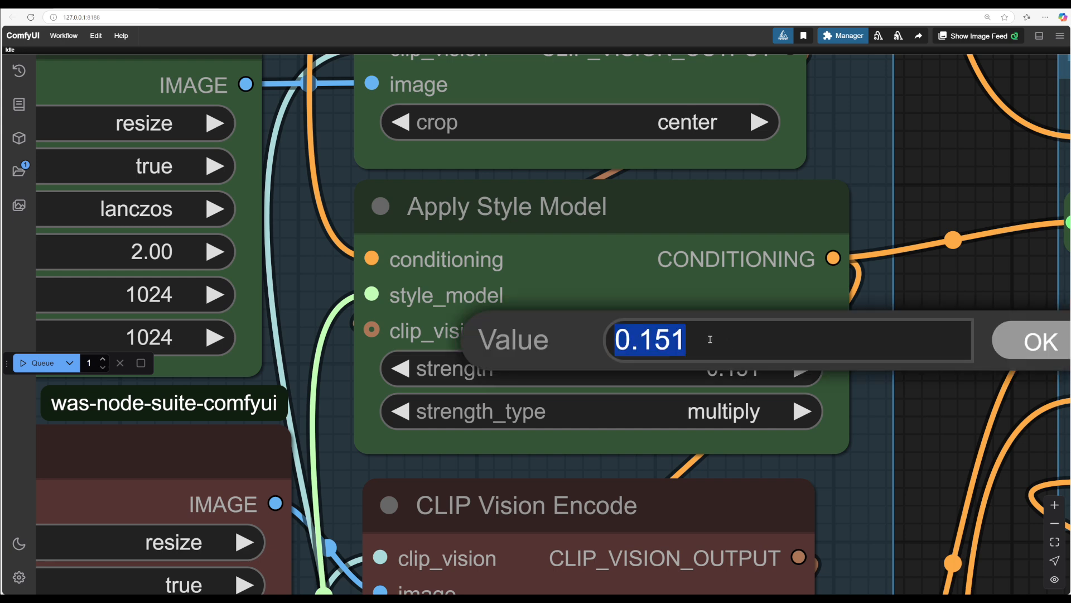
left_click_drag(710, 339, 644, 344)
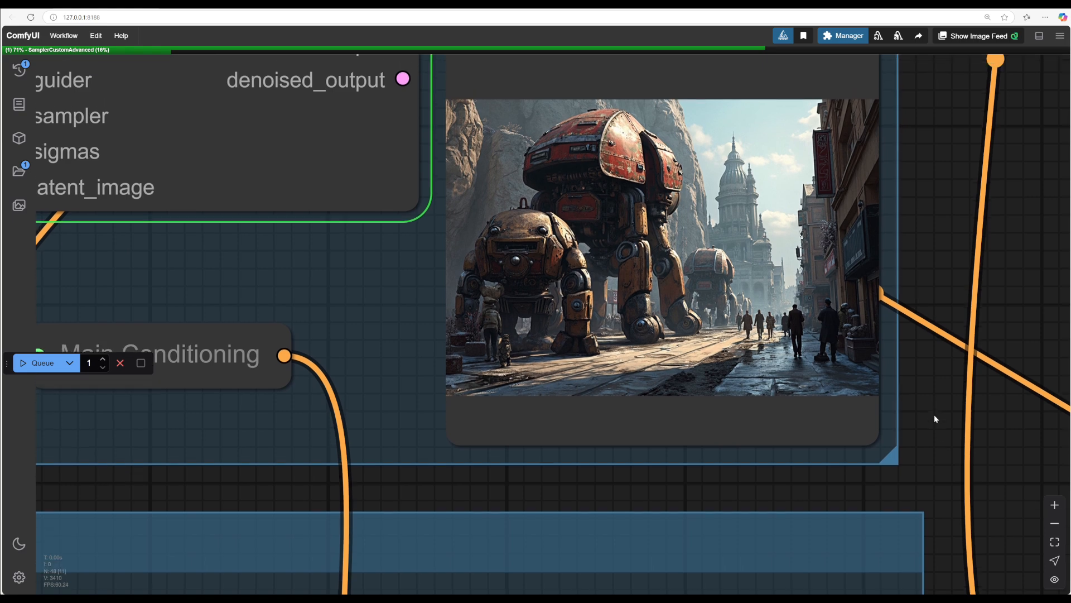
Step: Inspect the generated image of the mech and truck in the Save Image node
left_click_drag(934, 415, 972, 440)
scroll(934, 433, "up", 2)
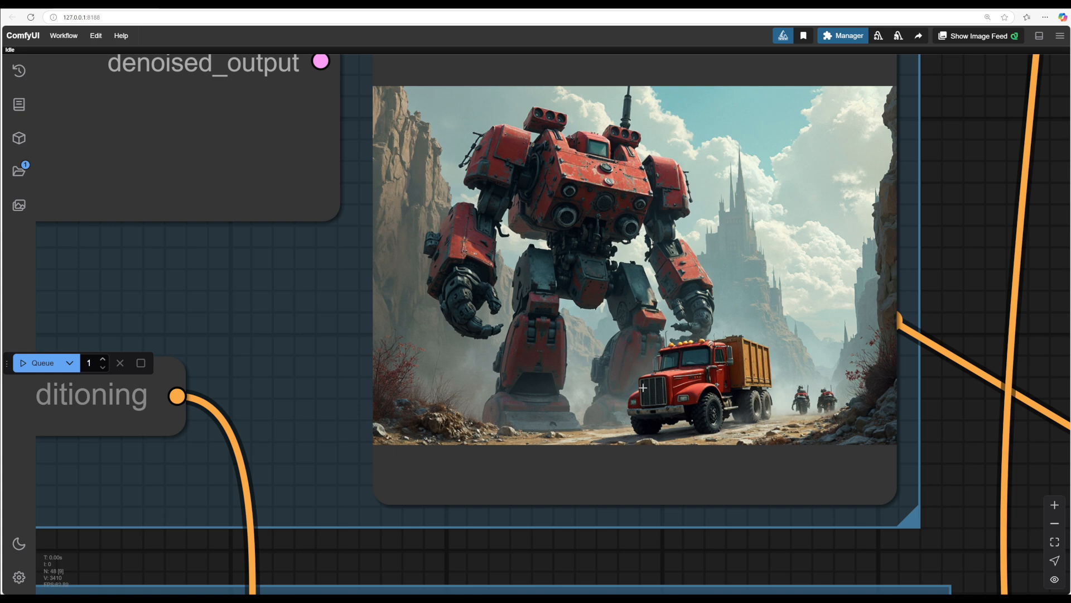
scroll(810, 175, "down", 4)
left_click_drag(703, 493, 786, 454)
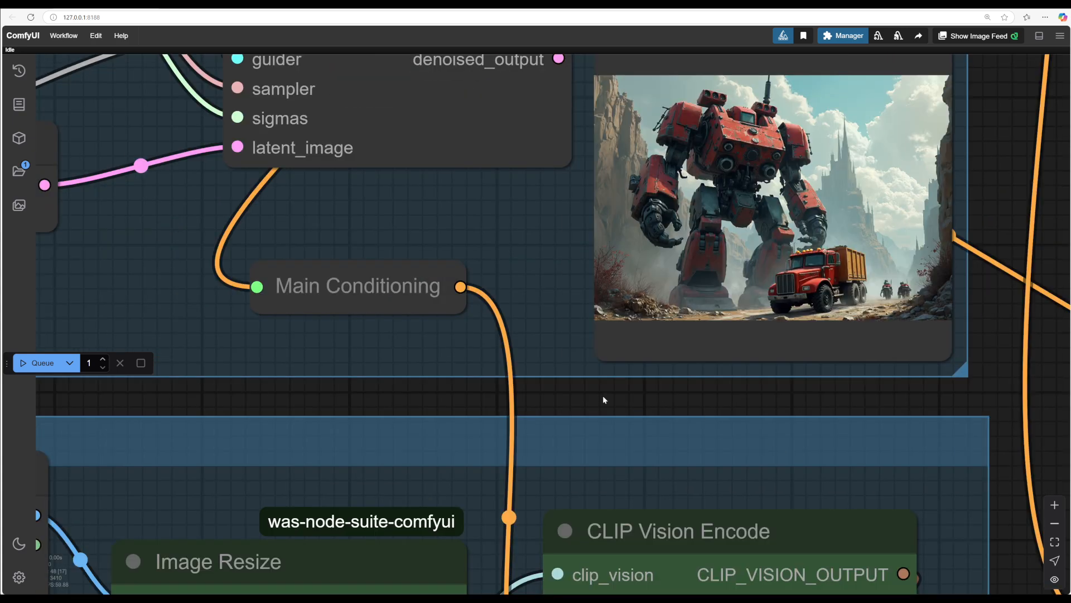
Step: Set the first Apply Style Model strength to 0.1
left_click_drag(528, 387, 614, 346)
left_click_drag(678, 355, 391, 142)
left_click_drag(834, 586, 823, 348)
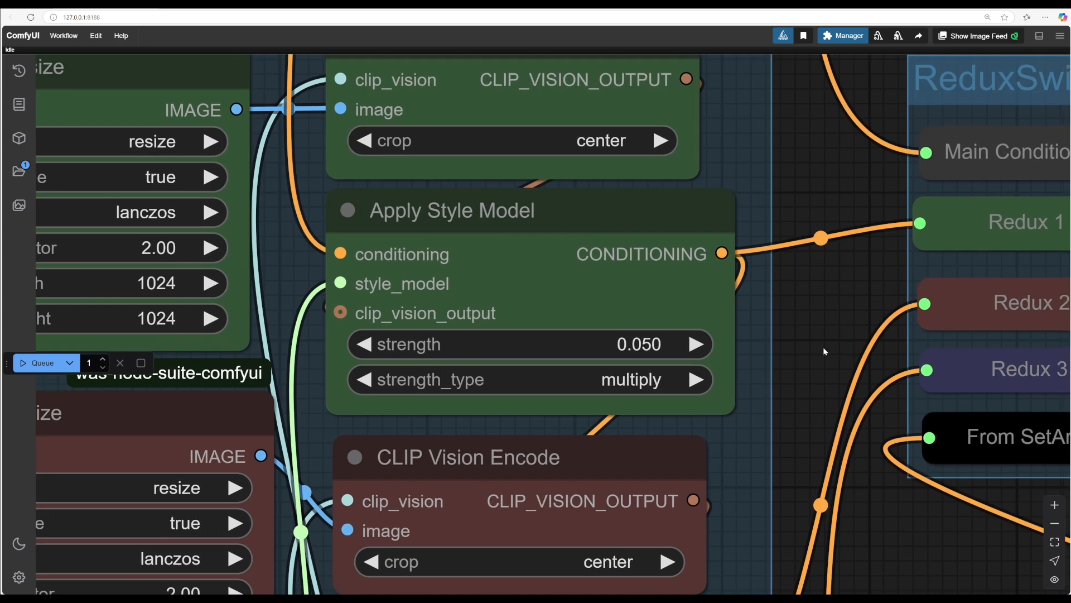
double_click(651, 339)
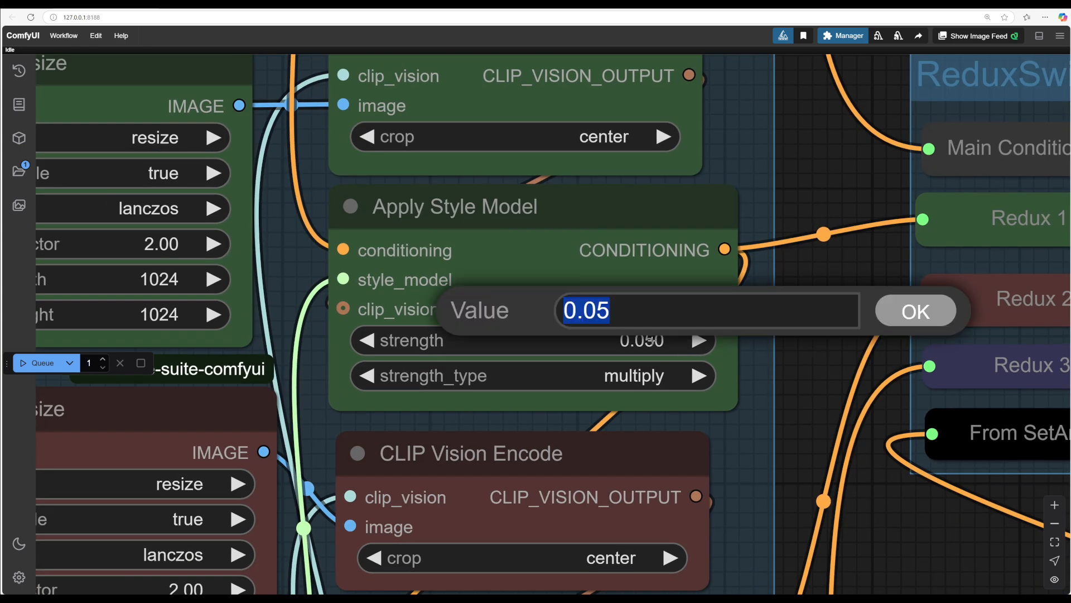
left_click(619, 310)
left_click_drag(582, 310, 619, 310)
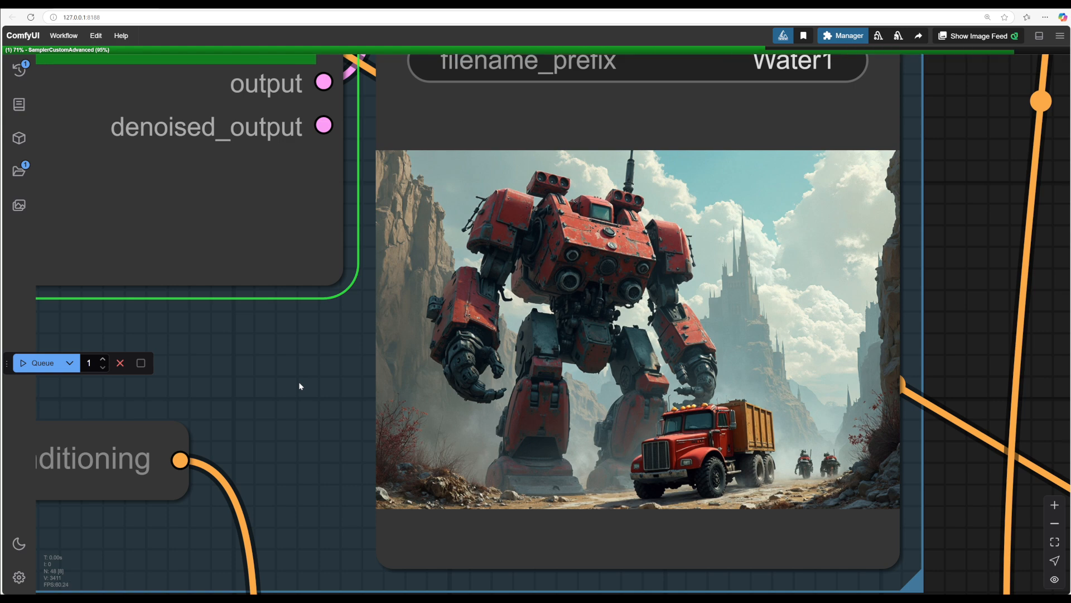
Step: Examine the newly generated image in the Save Image node up close
scroll(301, 382, "down", 5)
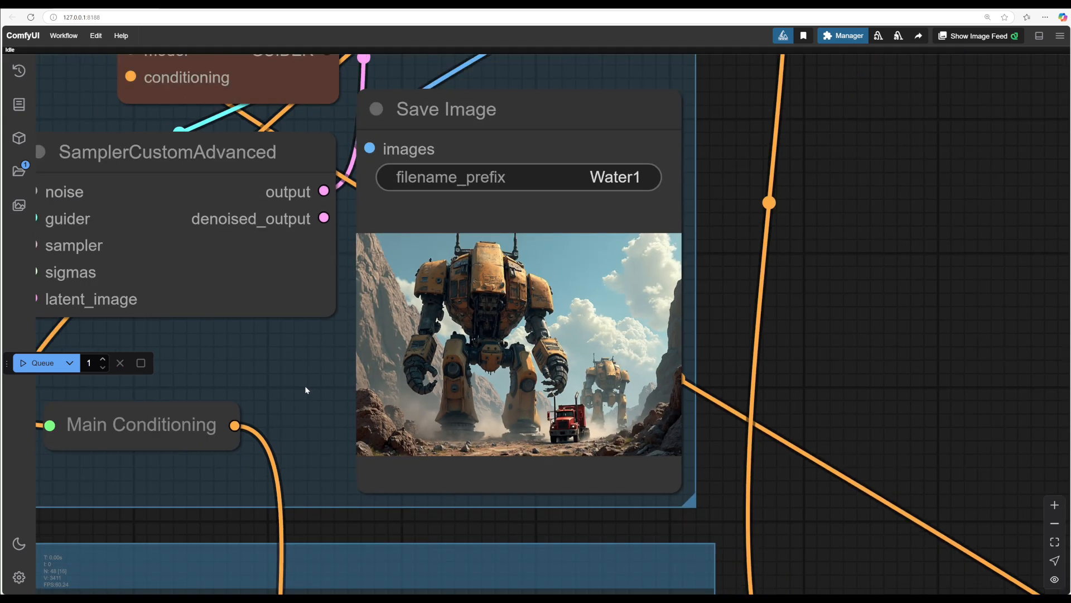
left_click_drag(303, 387, 557, 312)
scroll(558, 312, "down", 3)
left_click_drag(590, 424, 698, 305)
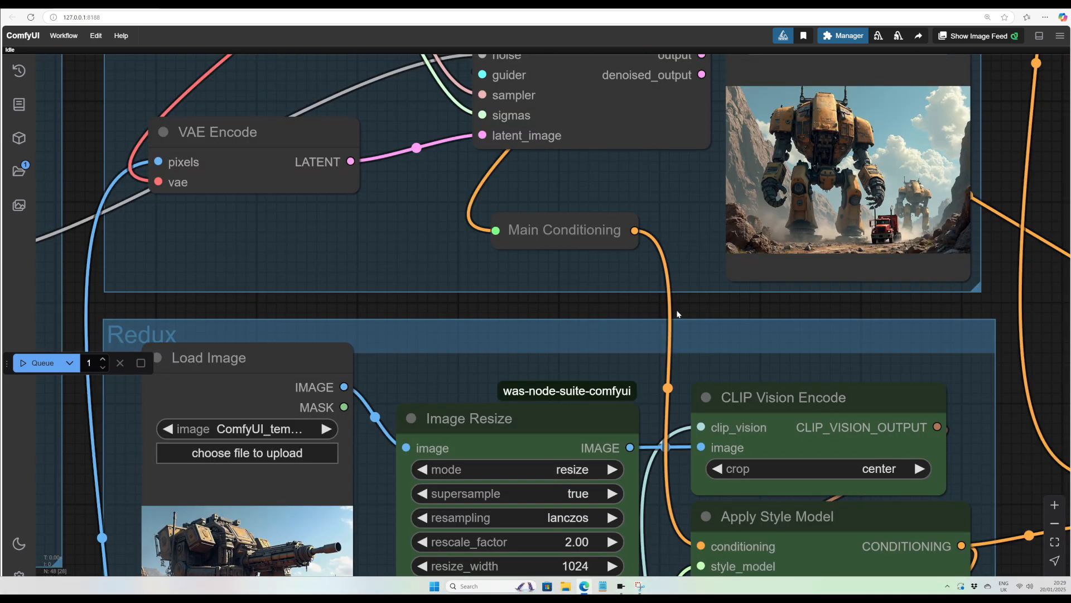
left_click_drag(905, 164, 637, 290)
scroll(635, 288, "up", 1)
scroll(635, 288, "up", 4)
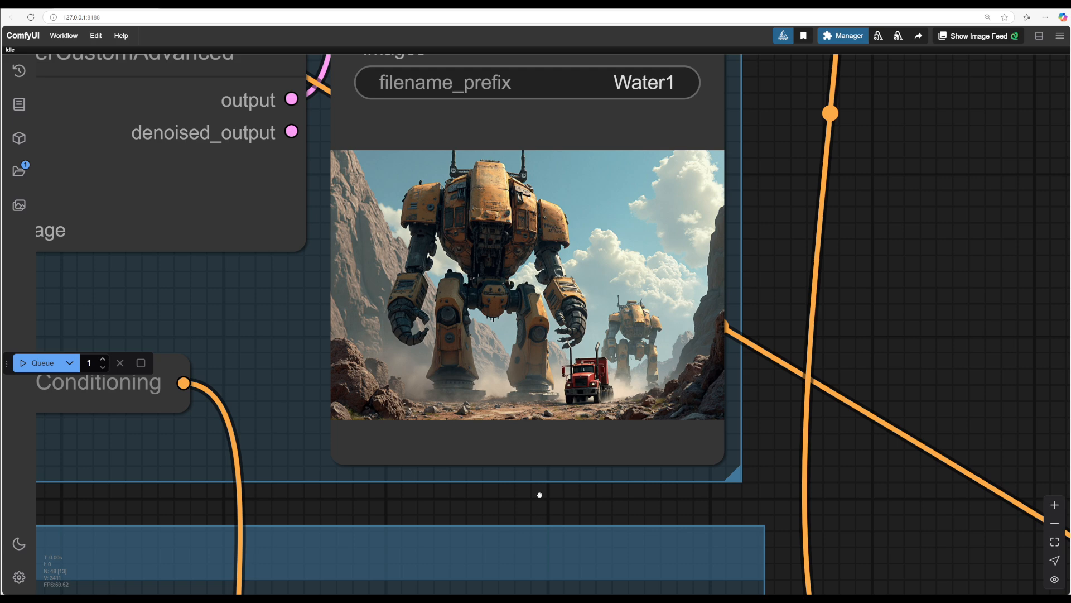
left_click_drag(539, 495, 641, 532)
scroll(684, 429, "up", 5)
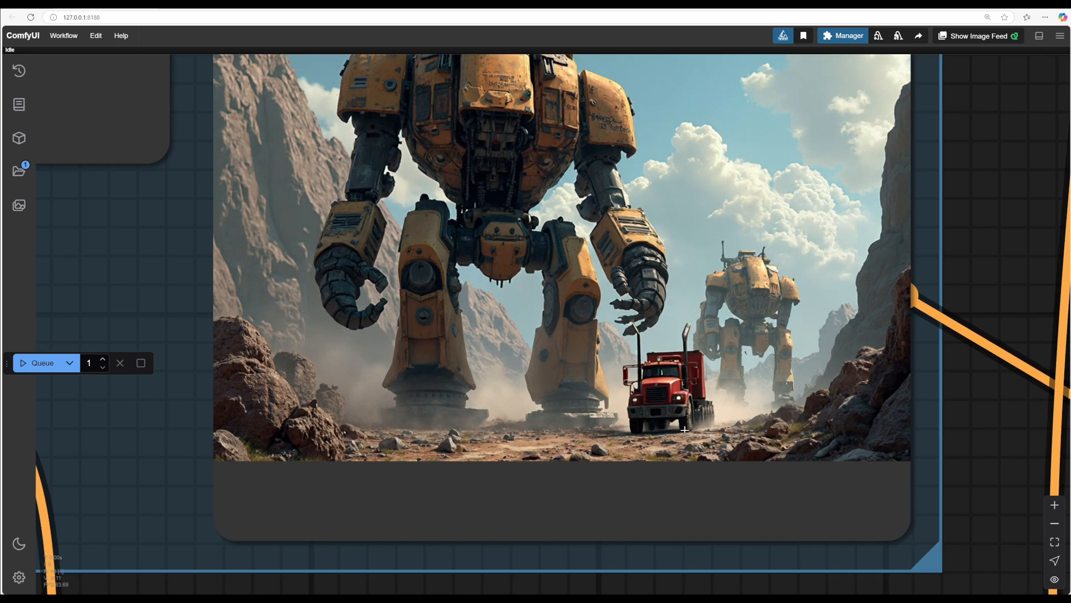
scroll(684, 429, "down", 6)
left_click_drag(684, 429, 660, 283)
left_click_drag(877, 578, 768, 60)
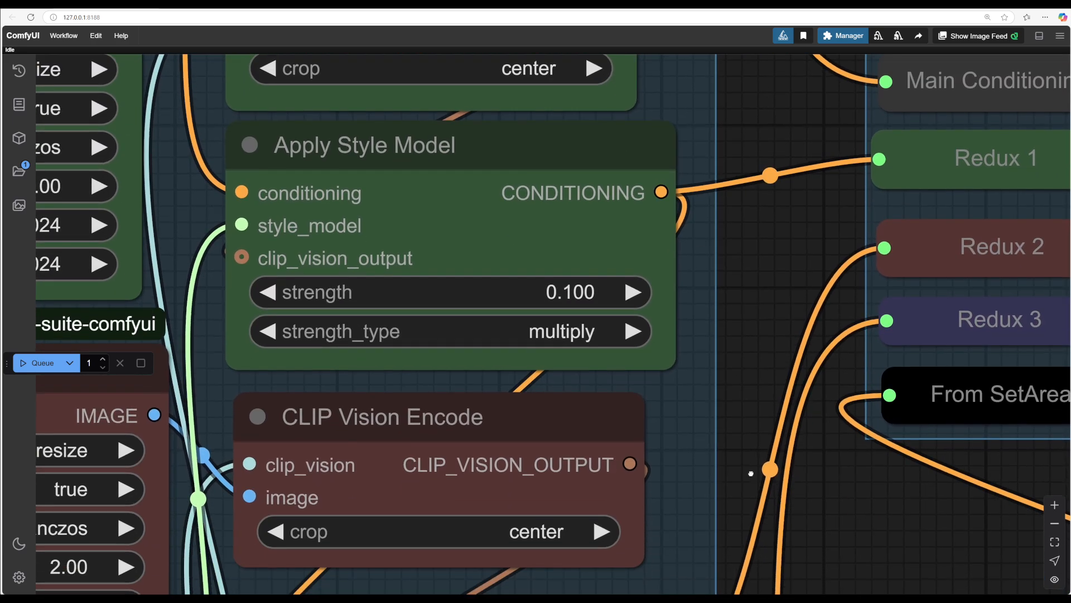
Step: Lower the second Apply Style Model strength and queue the workflow
left_click_drag(751, 473, 615, 432)
left_click_drag(731, 498, 725, 516)
left_click_drag(705, 458, 664, 524)
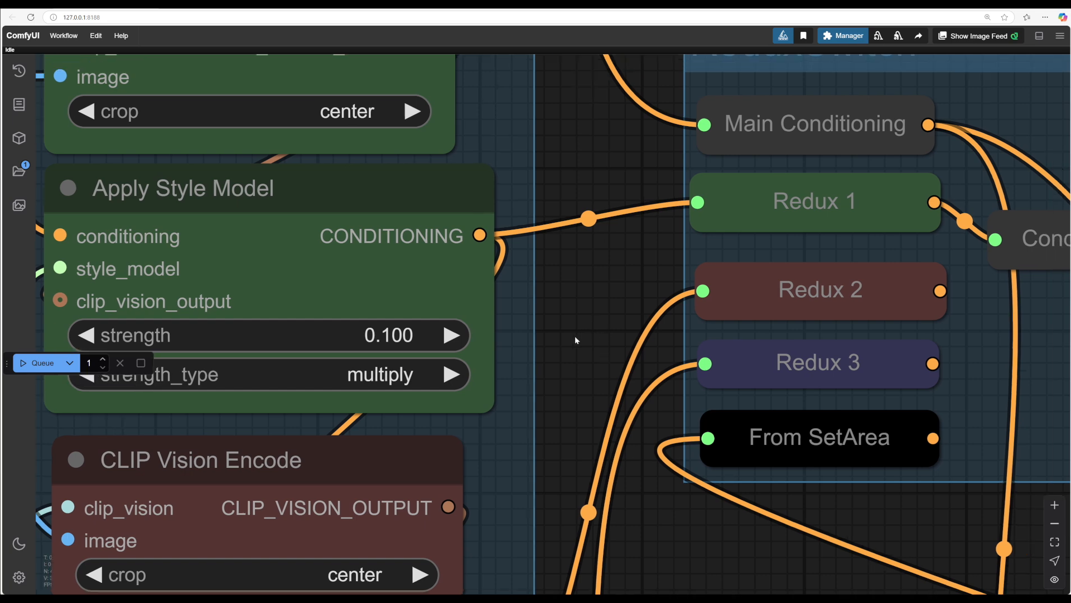
left_click_drag(576, 337, 474, 390)
left_click_drag(838, 344, 893, 292)
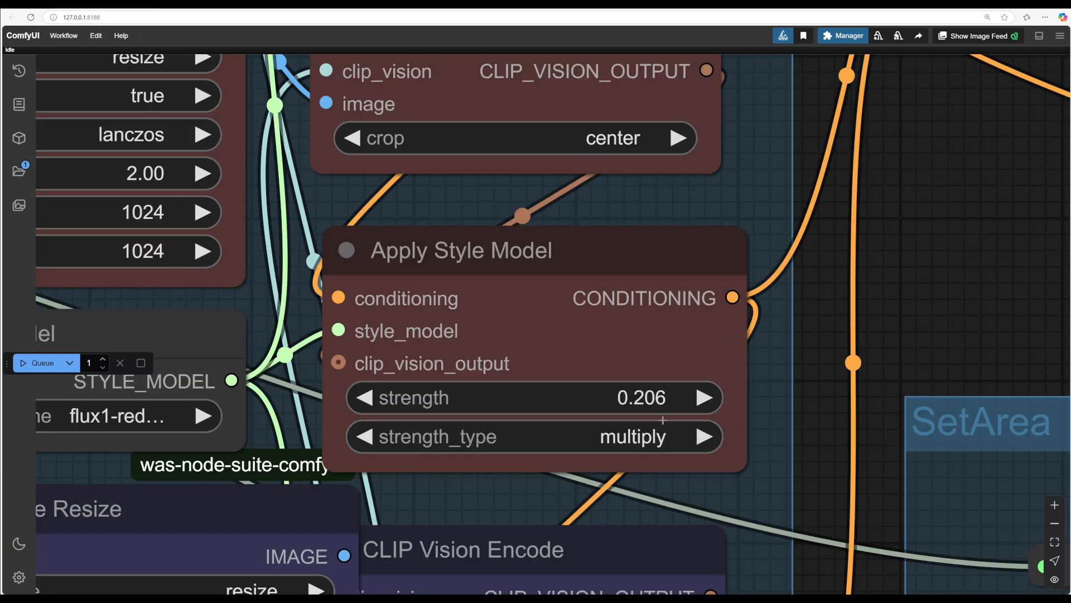
left_click(636, 399)
type("0")
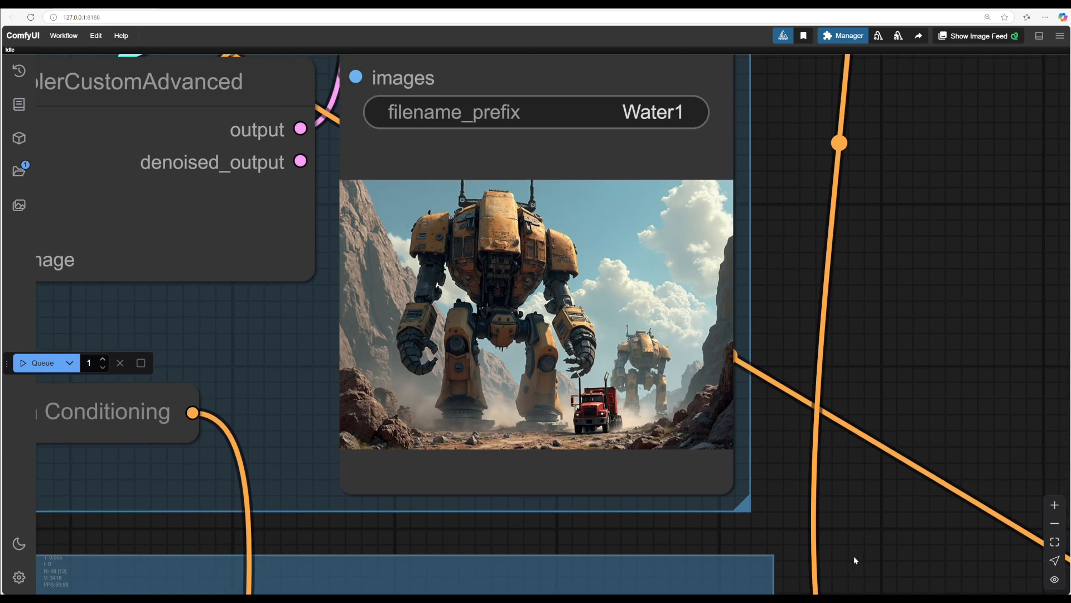
left_click_drag(782, 518, 939, 505)
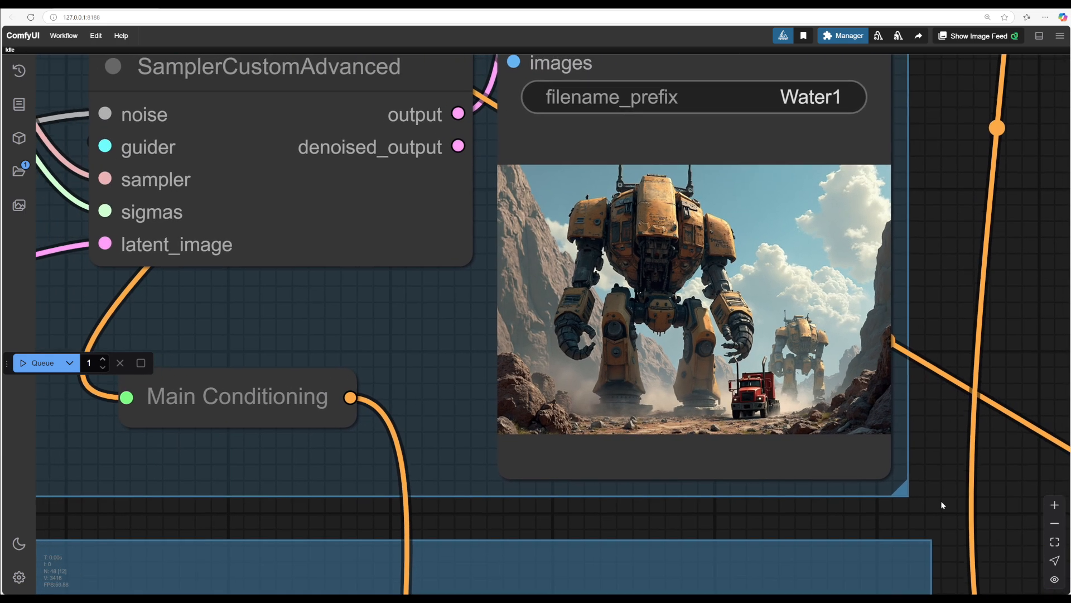
left_click(38, 364)
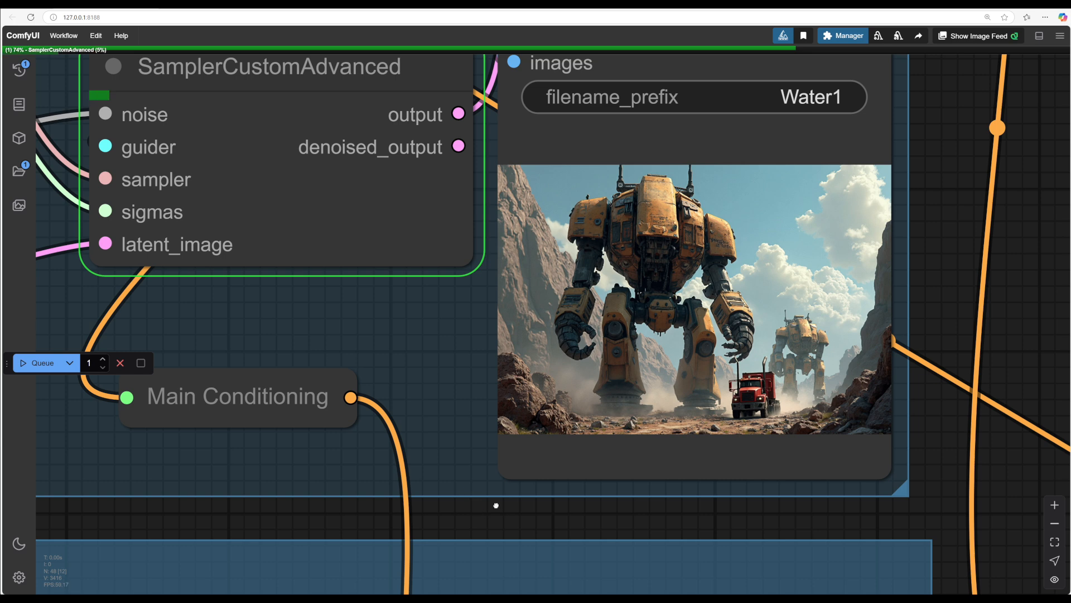
Step: Inspect the resulting generated image in the Save Image node
scroll(495, 504, "right", 2)
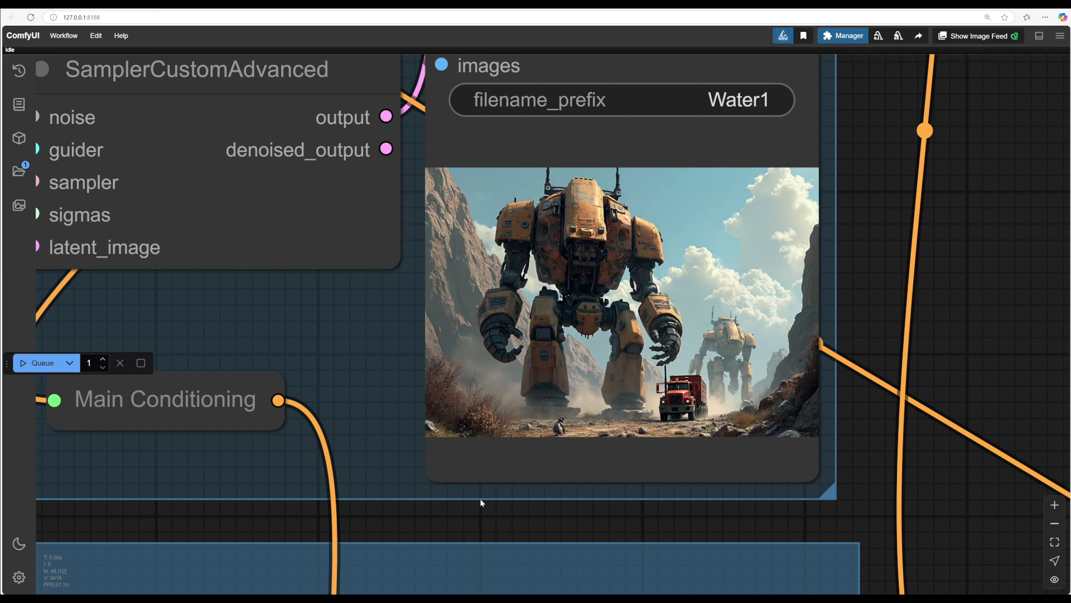
scroll(480, 498, "down", 7)
scroll(890, 454, "right", 2)
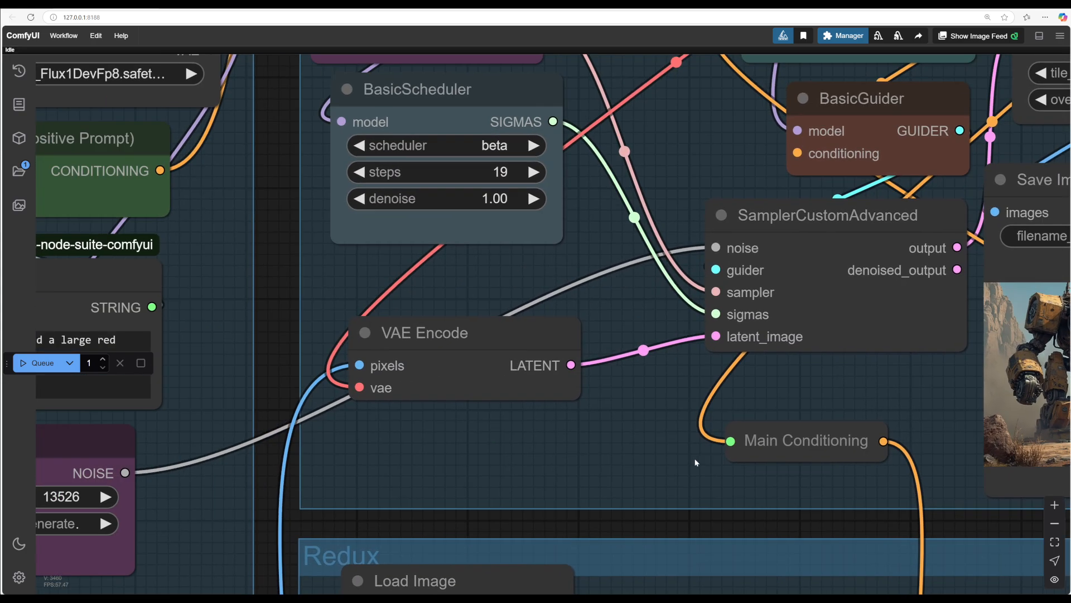
left_click_drag(695, 460, 827, 395)
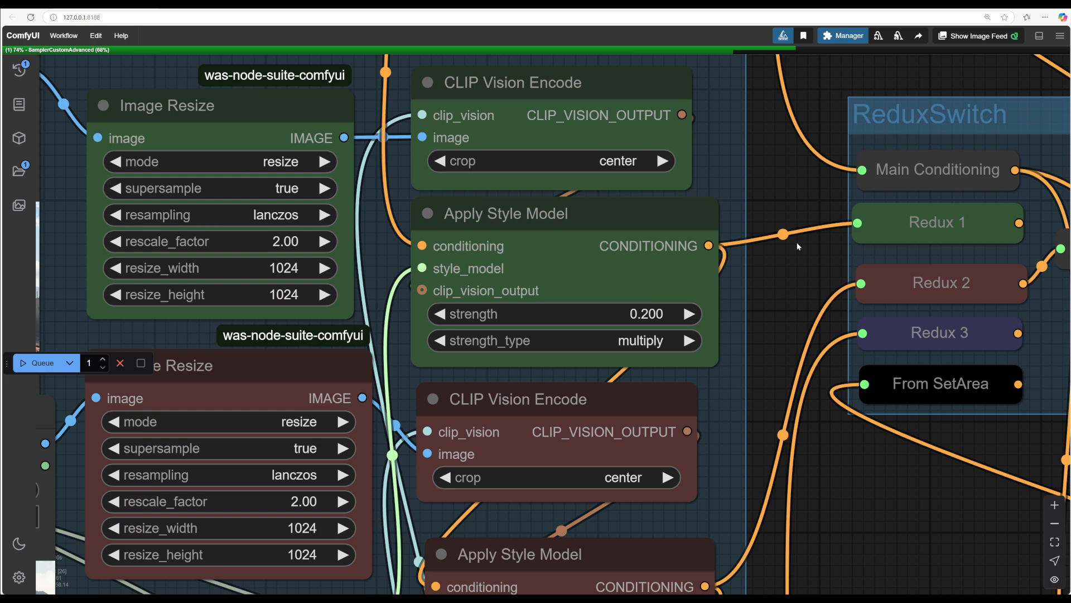
Step: Set the second Apply Style Model strength to 0.15 and queue the workflow
left_click_drag(797, 242, 815, 128)
left_click_drag(862, 354, 886, 439)
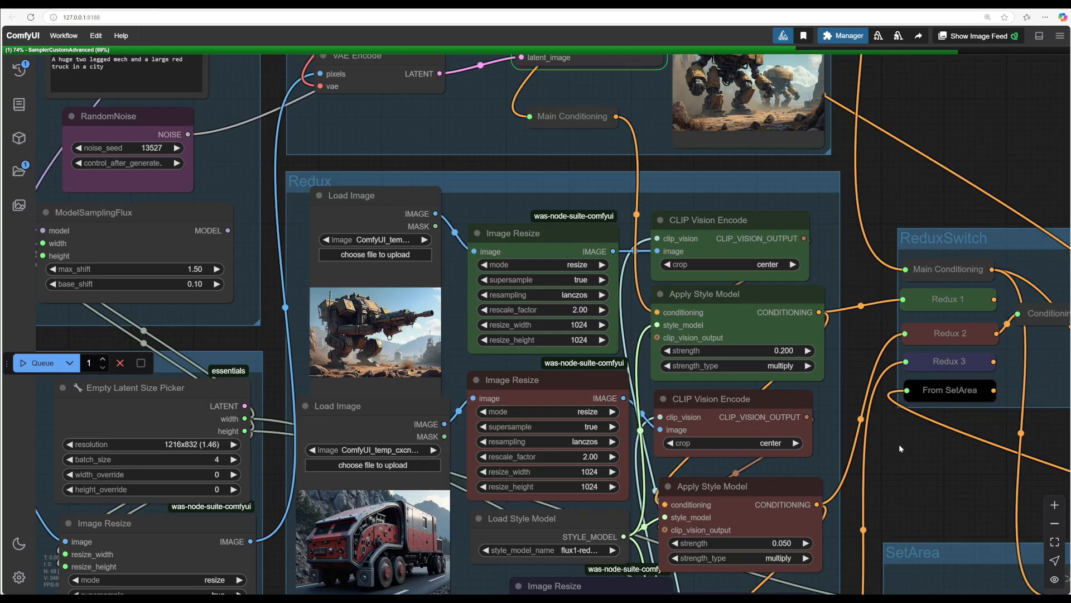
left_click_drag(899, 444, 782, 273)
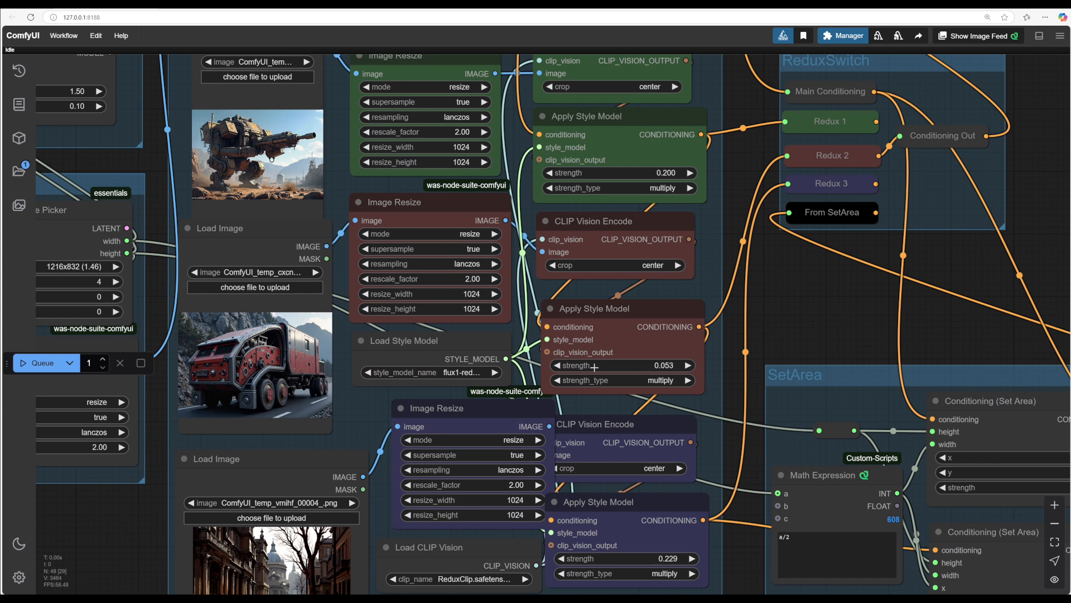
left_click_drag(594, 368, 618, 368)
left_click(620, 367)
left_click_drag(671, 333, 721, 334)
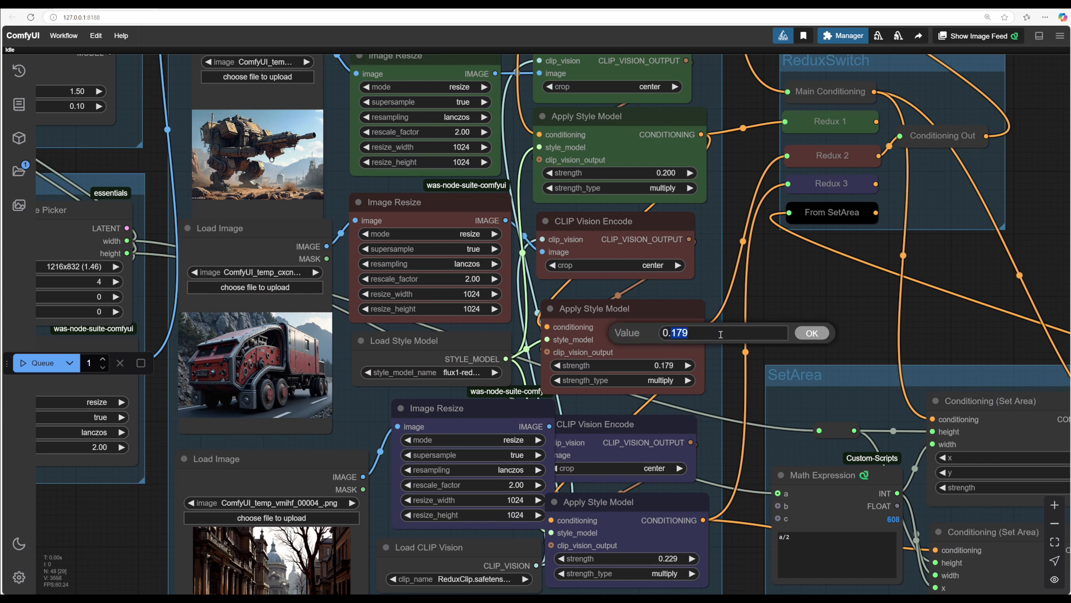
type("7")
key("BackSpace")
type("1")
type("5")
left_click(810, 336)
left_click(39, 363)
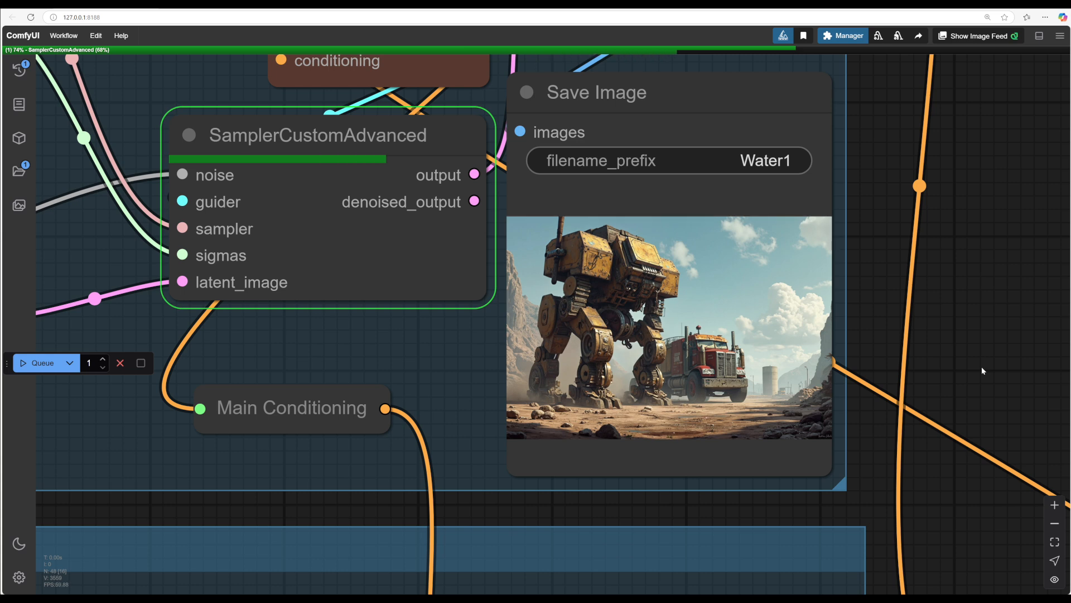
Step: Examine the latest generated image of the mech beside the truck
scroll(982, 366, "down", 2)
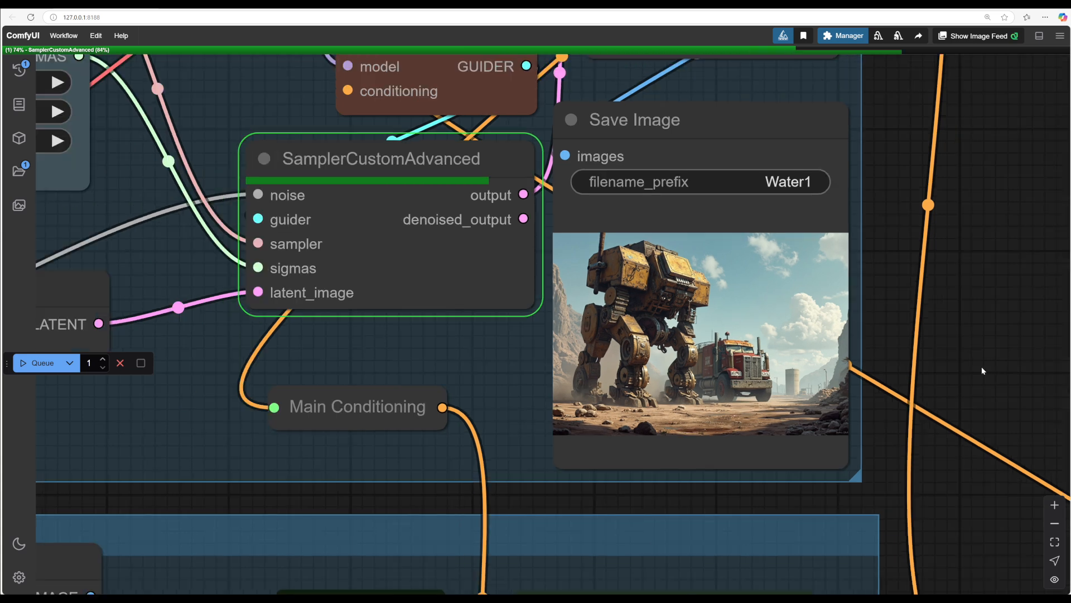
scroll(929, 386, "down", 5)
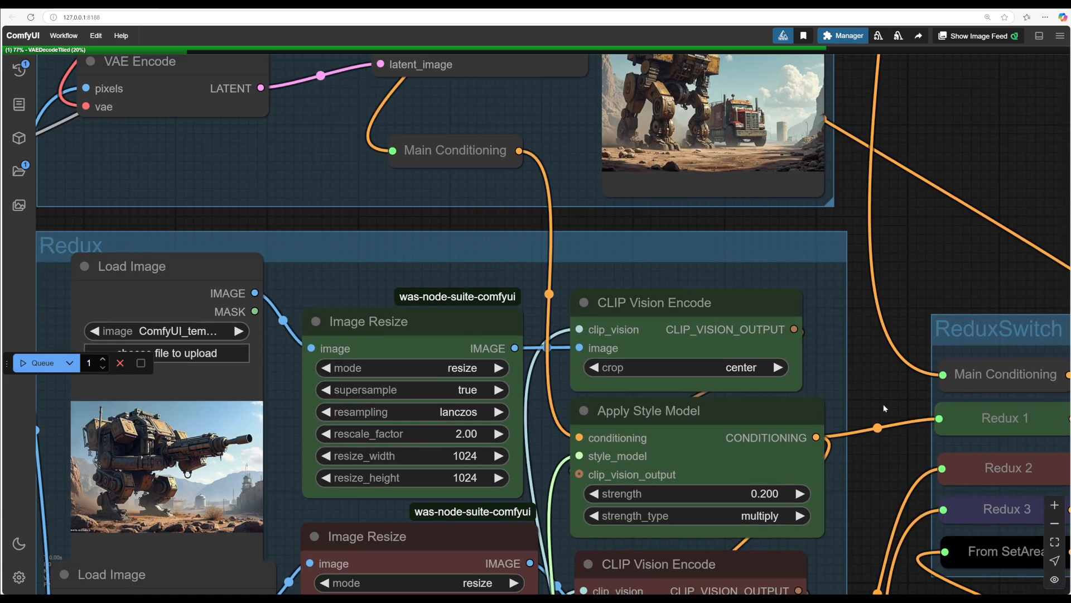
left_click_drag(873, 484, 903, 571)
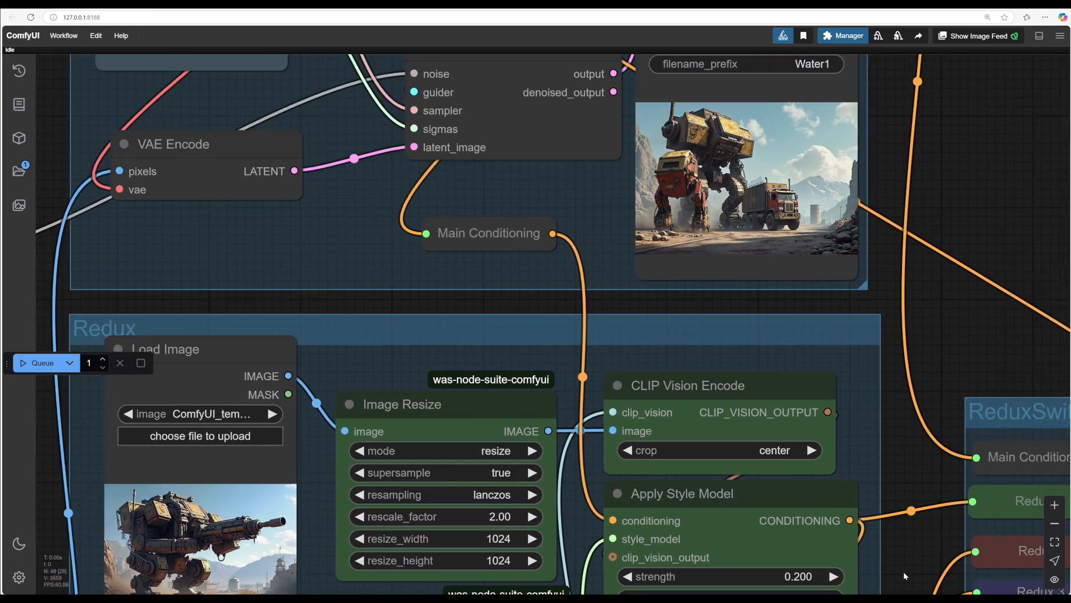
left_click_drag(965, 340, 916, 504)
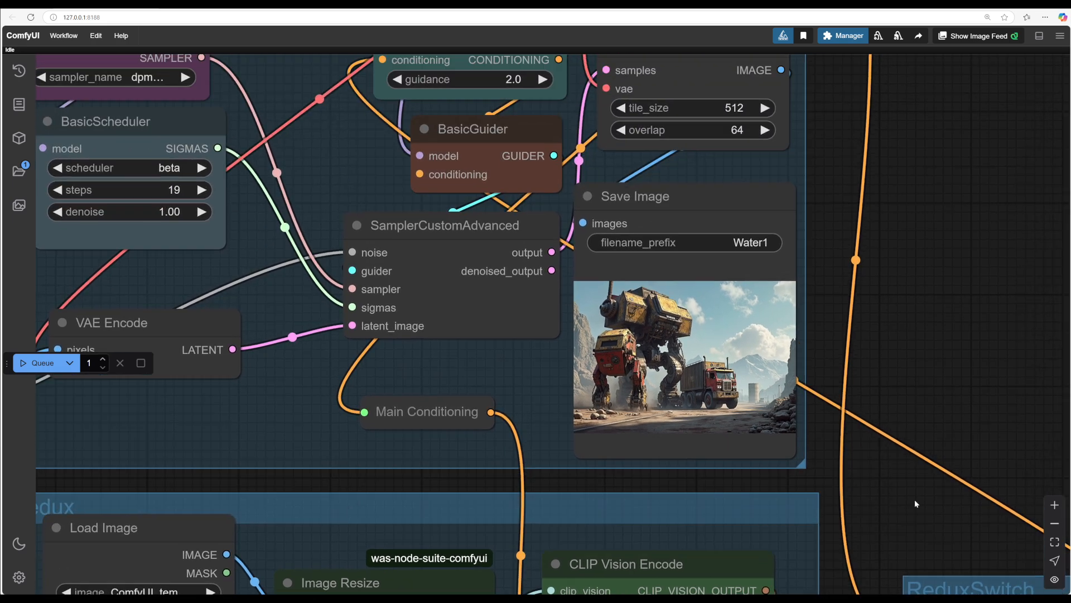
scroll(946, 371, "up", 4)
left_click_drag(931, 370, 988, 373)
scroll(985, 377, "up", 4)
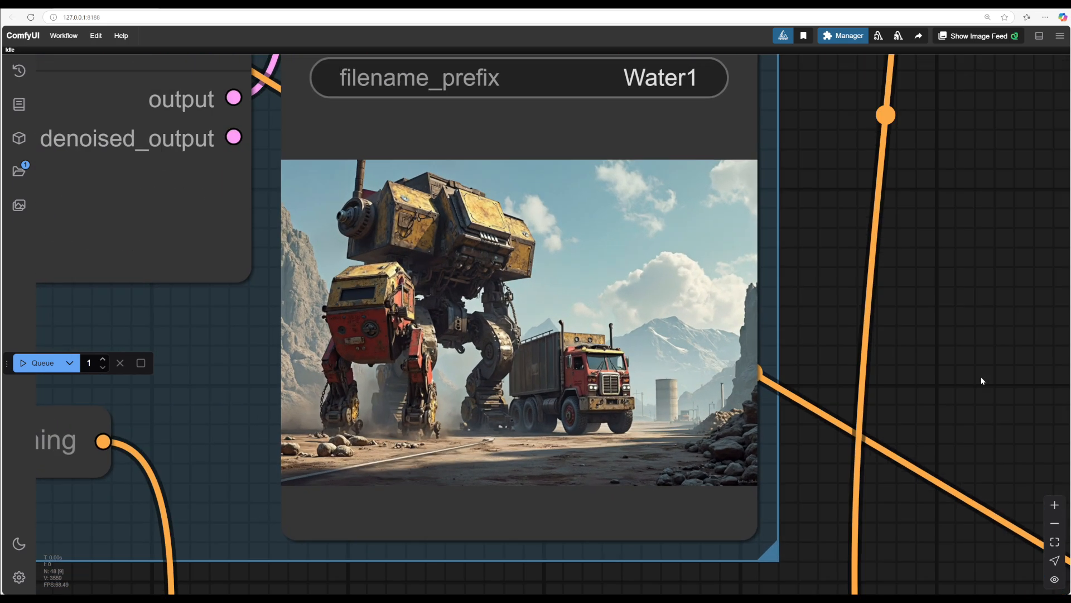
scroll(982, 381, "up", 2)
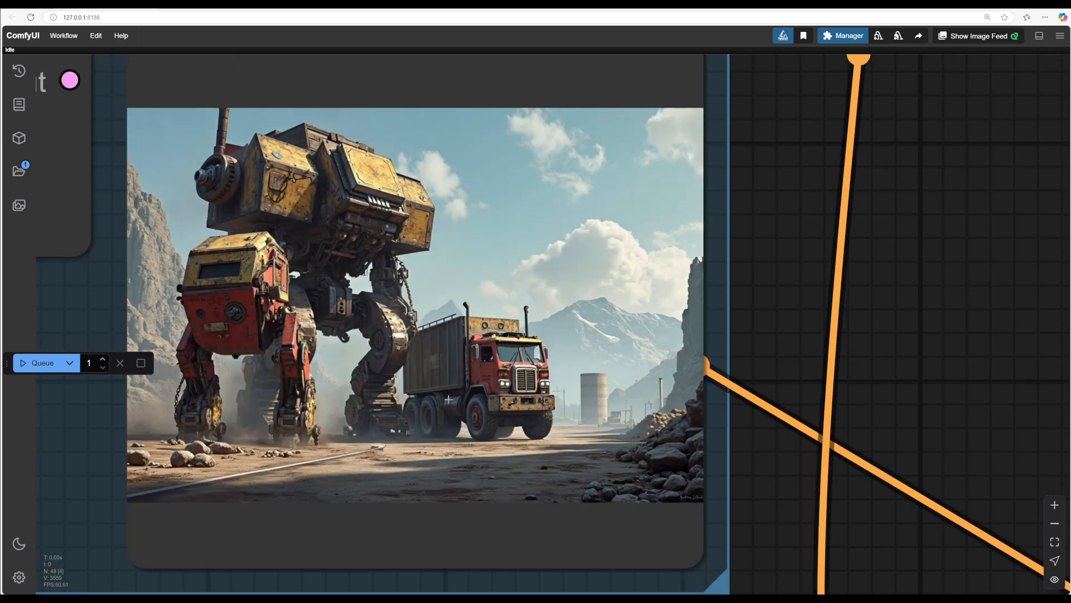
scroll(915, 365, "down", 3)
left_click_drag(915, 500, 934, 335)
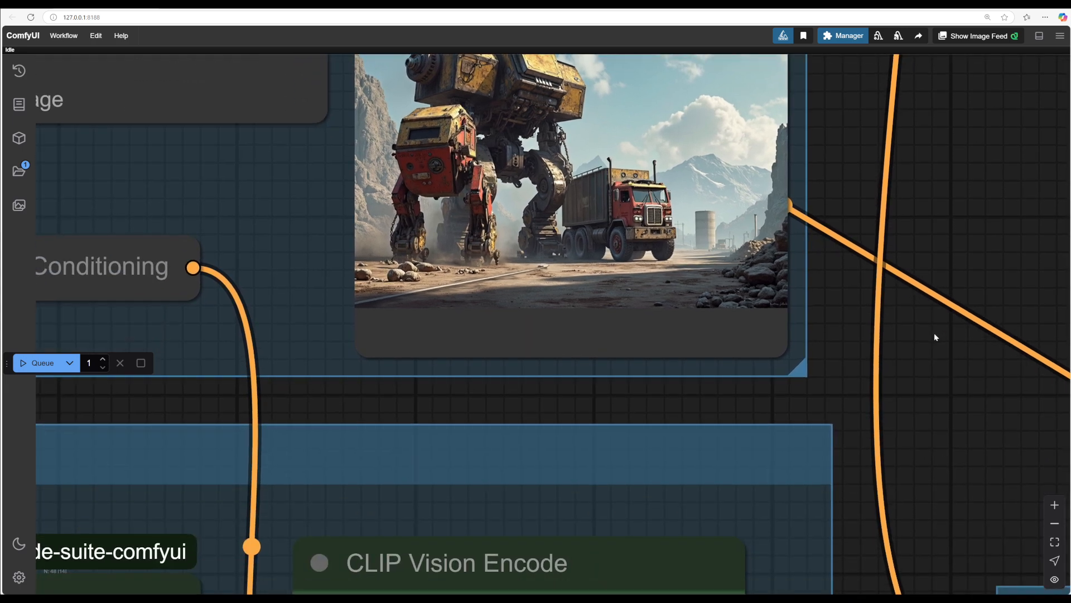
Step: Route Redux 3 into the ReduxSwitch's Conditioning Out node
scroll(934, 334, "down", 3)
left_click_drag(860, 558, 483, 203)
left_click_drag(569, 222, 475, 233)
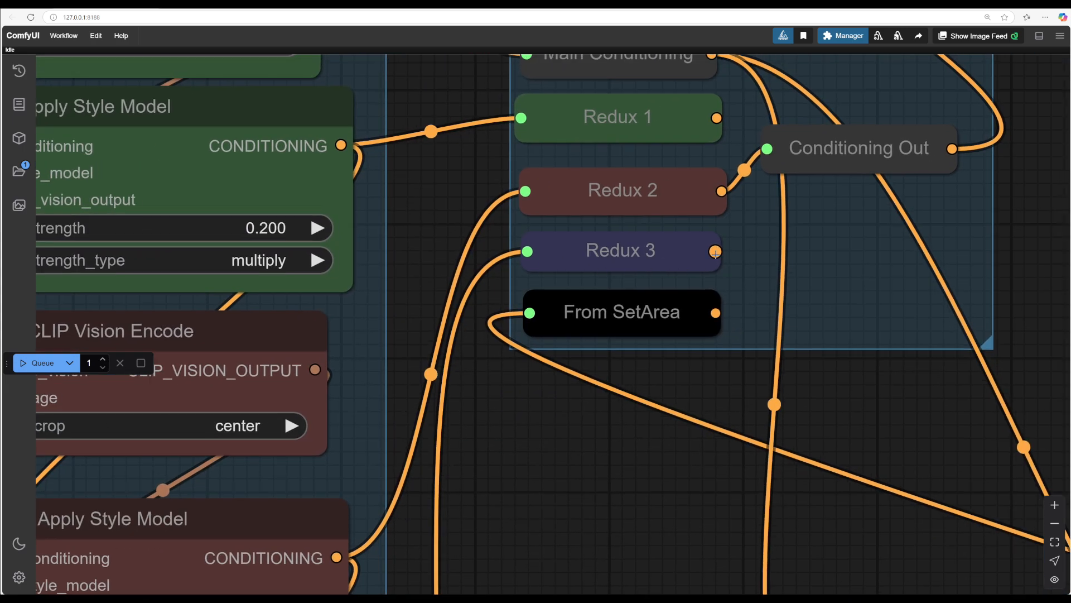
left_click_drag(715, 252, 767, 148)
Step: Set the third Apply Style Model strength to 0.229 and queue the workflow
left_click_drag(488, 126, 880, 477)
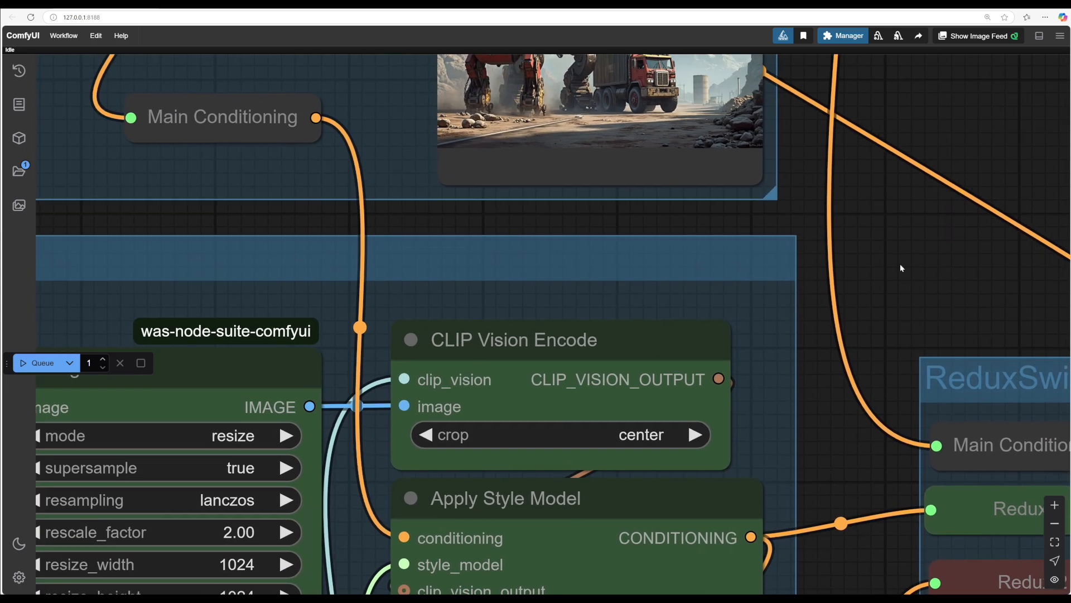
left_click_drag(899, 263, 1055, 377)
left_click_drag(318, 323, 283, 492)
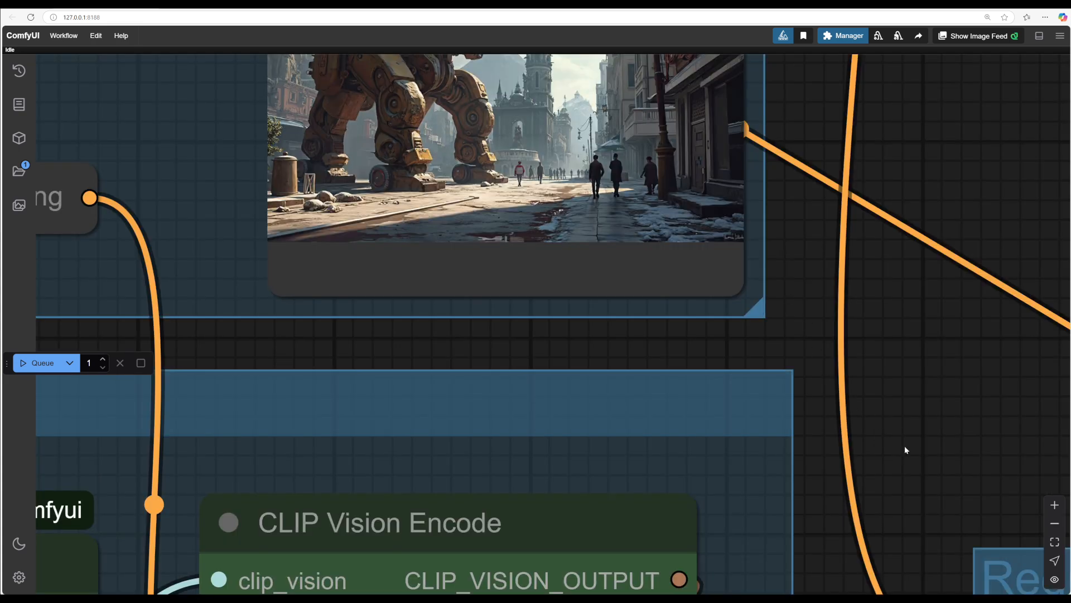
left_click_drag(906, 448, 915, 126)
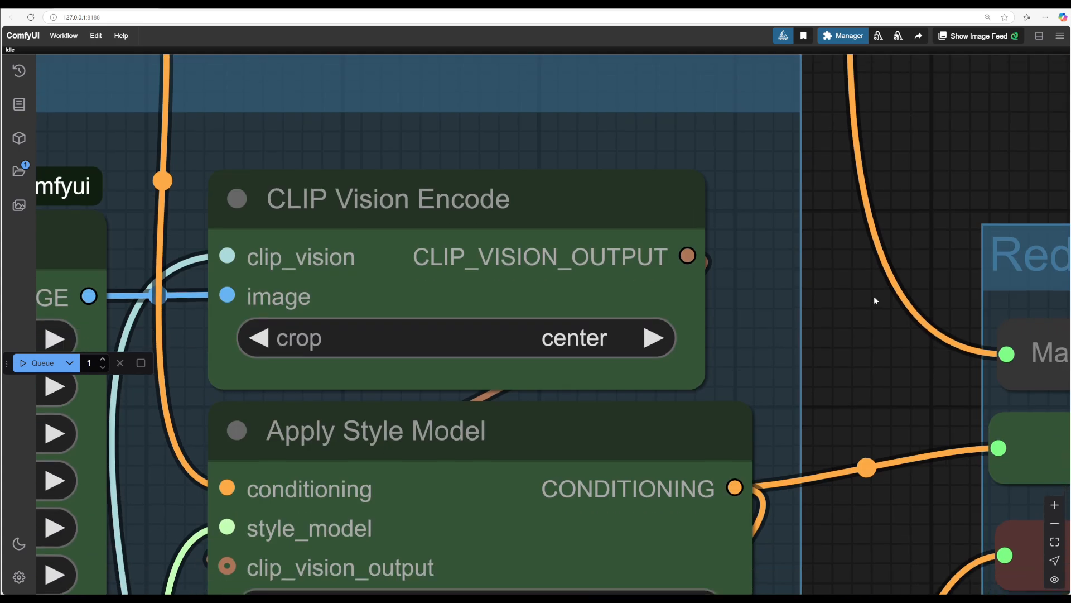
left_click_drag(860, 525, 887, 77)
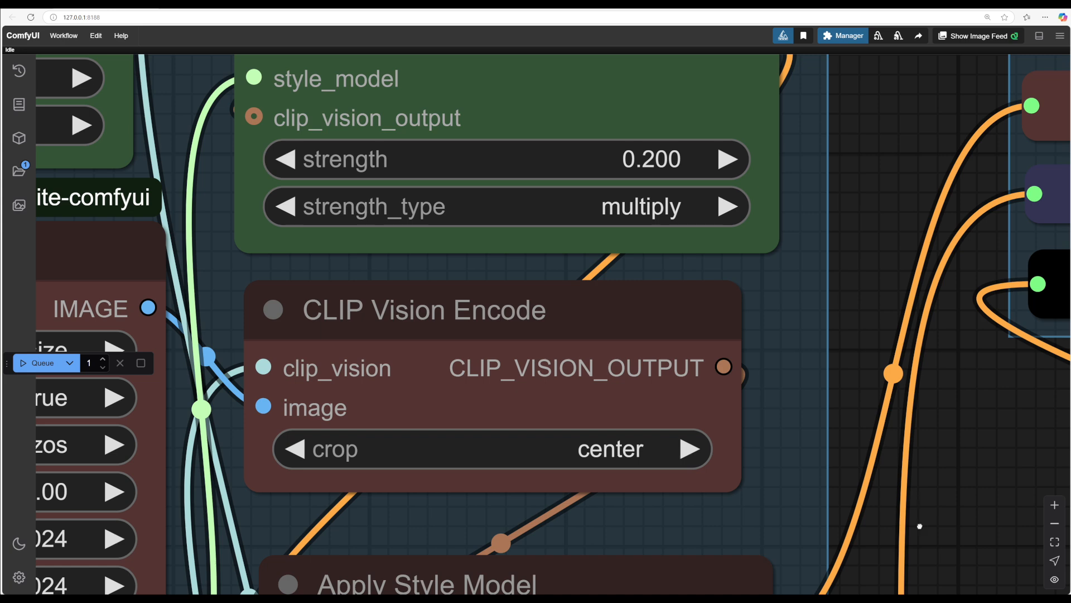
left_click_drag(919, 525, 921, 135)
left_click_drag(579, 368, 598, 371)
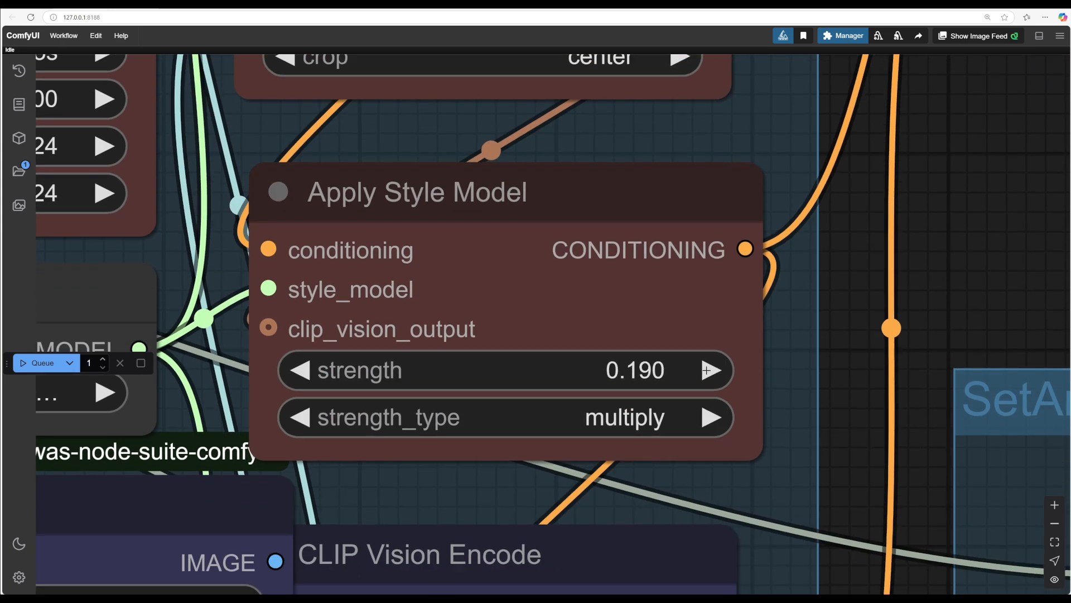
left_click(716, 371)
key("ctrl+Return")
Step: Inspect the newly generated image in the Save Image node
left_click_drag(928, 174, 821, 591)
left_click_drag(786, 153, 727, 590)
left_click_drag(807, 207, 792, 443)
left_click_drag(797, 158, 802, 371)
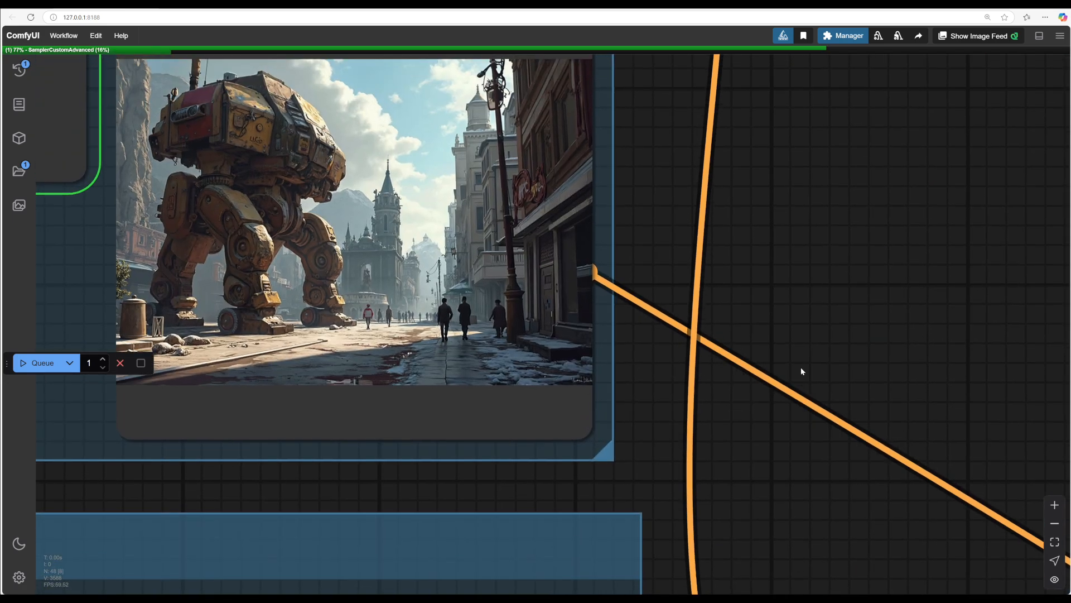
left_click_drag(825, 280, 961, 273)
scroll(642, 530, "up", 5)
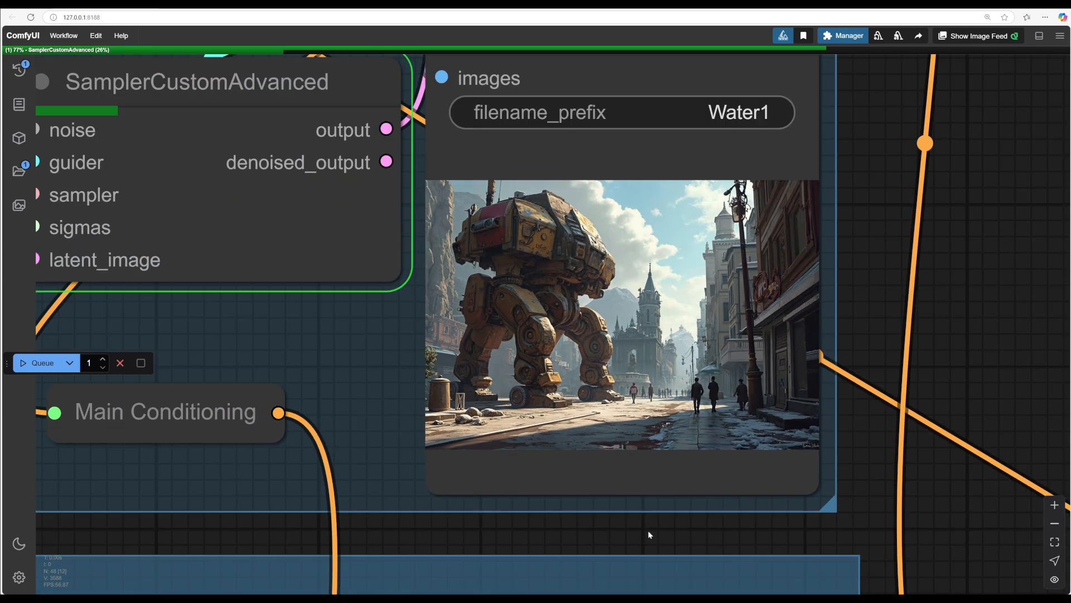
left_click_drag(878, 459, 964, 481)
scroll(927, 472, "up", 1)
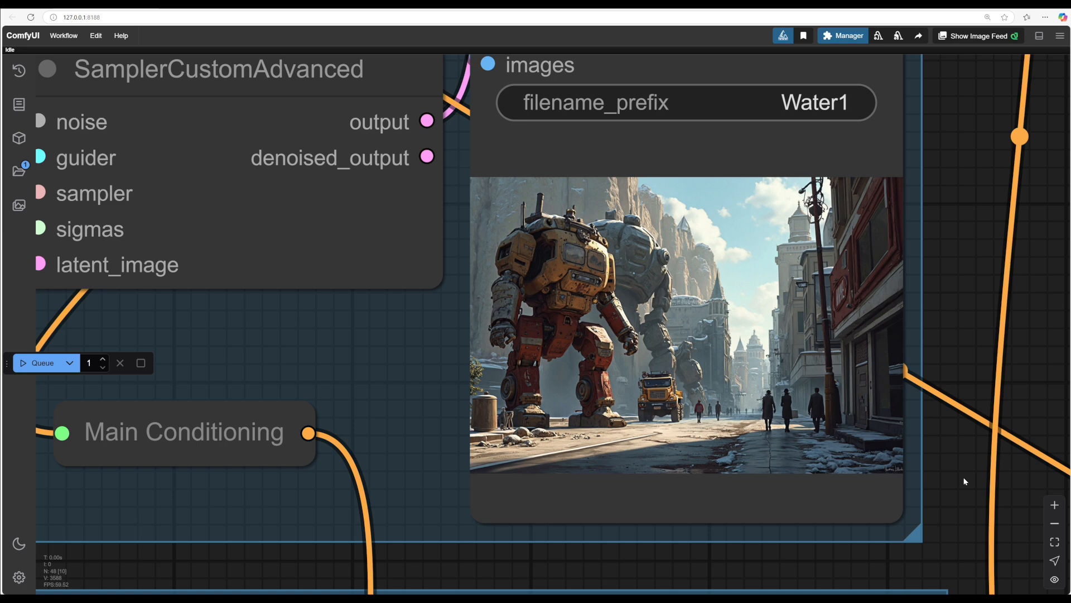
scroll(970, 487, "down", 1)
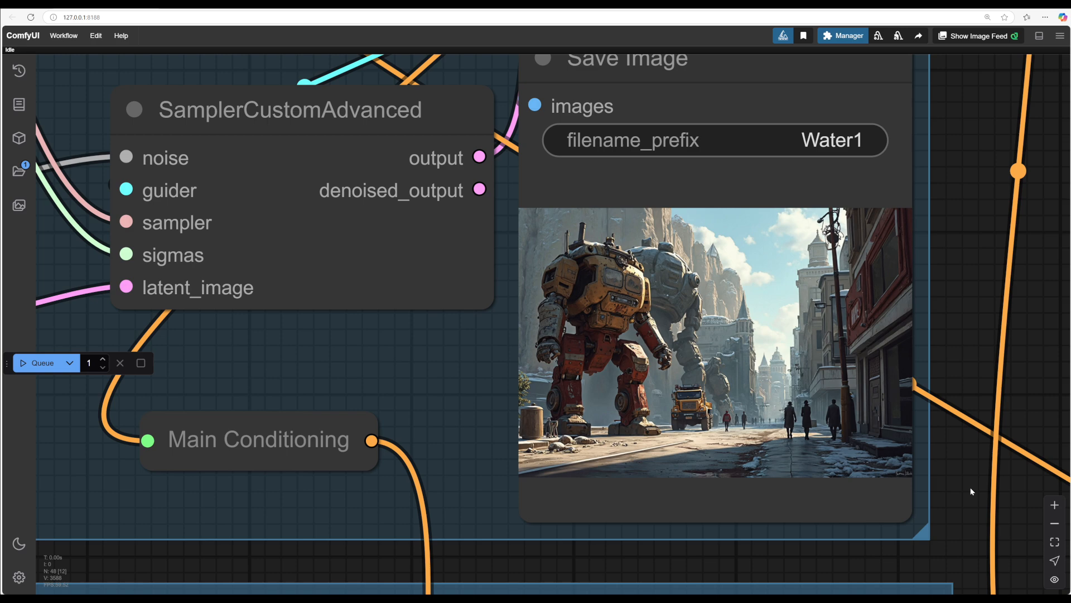
scroll(970, 487, "up", 1)
left_click_drag(966, 522, 940, 316)
left_click_drag(963, 481, 966, 325)
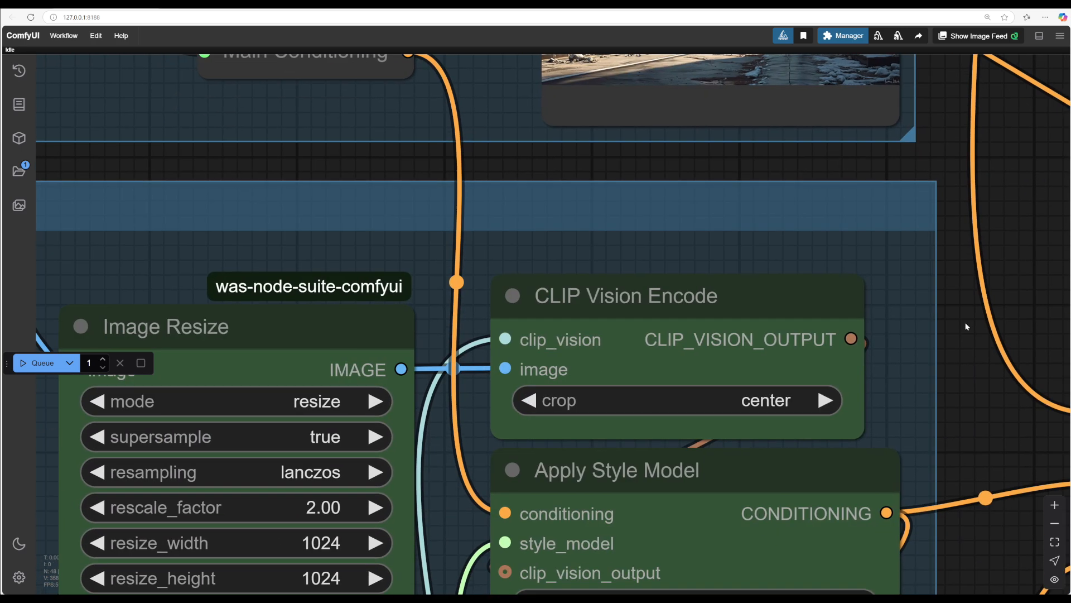
Step: Connect the second Apply Style Model's conditioning output to the lower Conditioning (Set Area) node's conditioning input
scroll(974, 490, "down", 5)
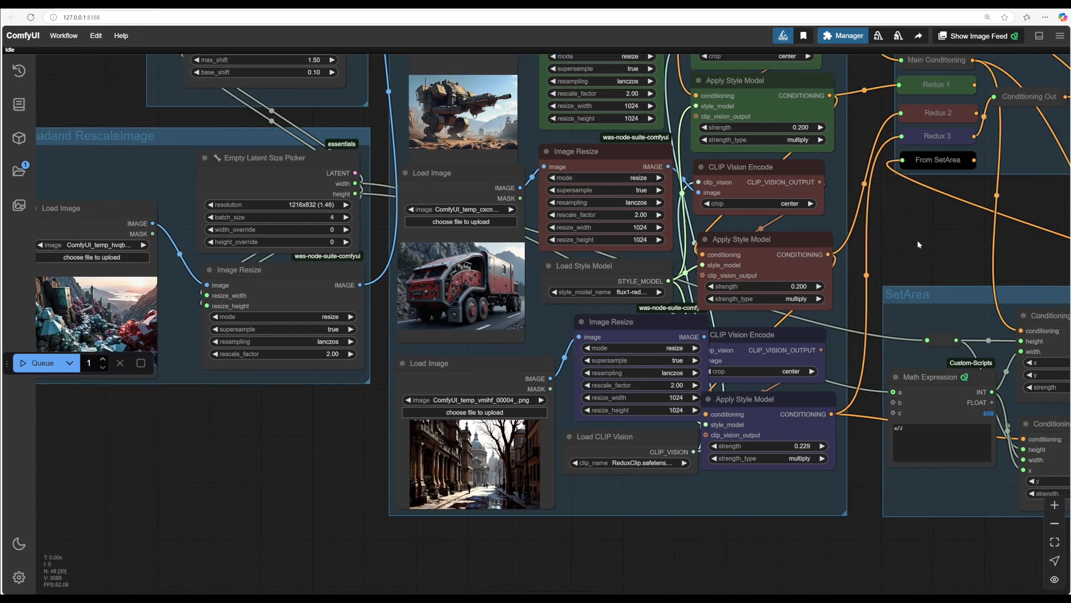
left_click_drag(918, 245, 660, 254)
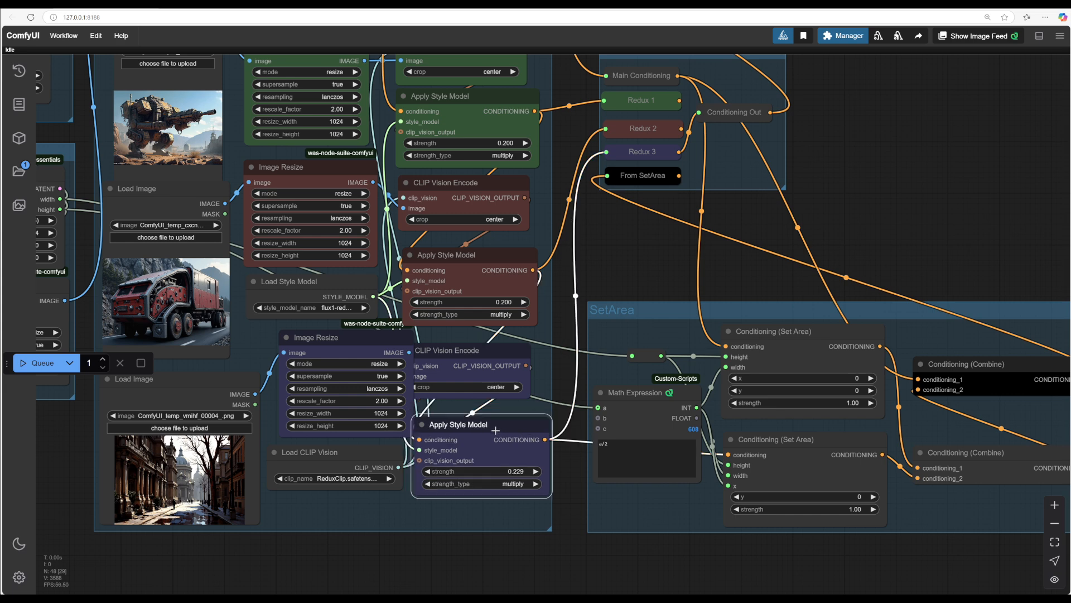
left_click_drag(520, 425, 529, 436)
left_click_drag(560, 364, 536, 338)
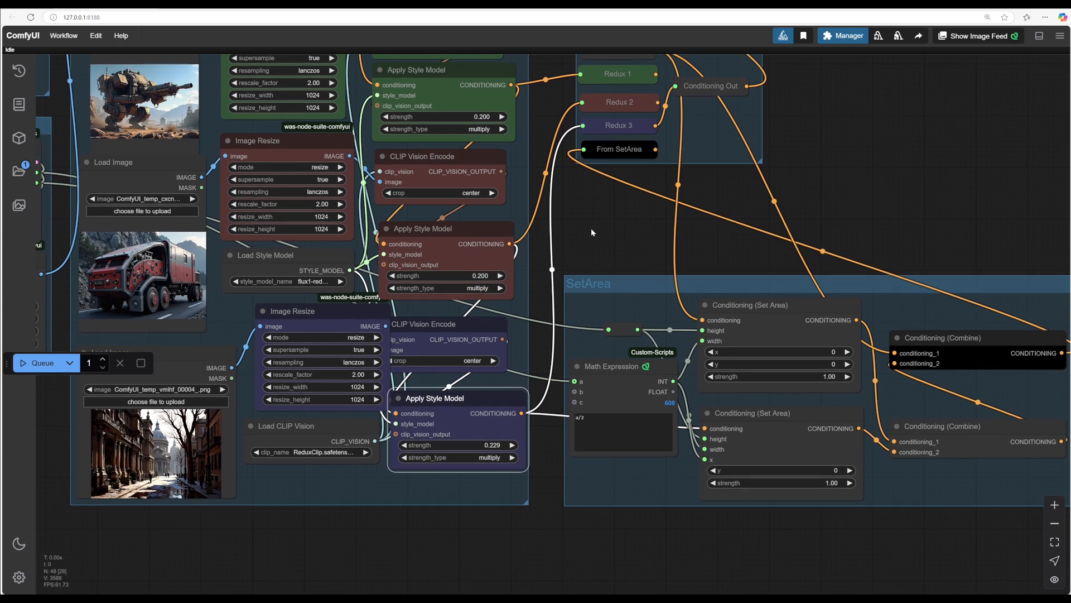
left_click_drag(591, 228, 561, 235)
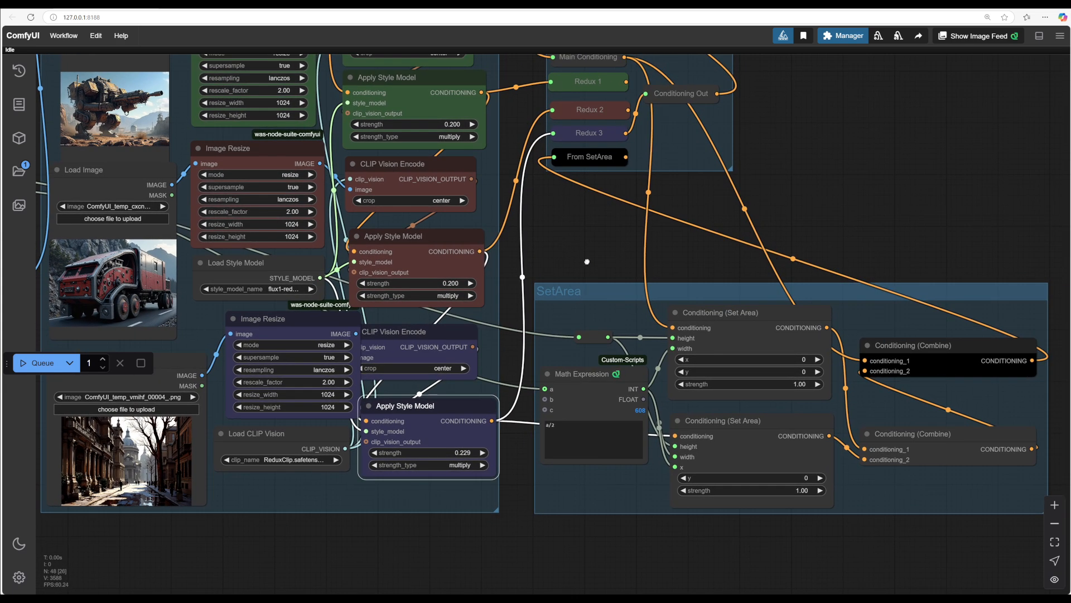
left_click_drag(479, 251, 478, 251)
left_click_drag(478, 251, 674, 436)
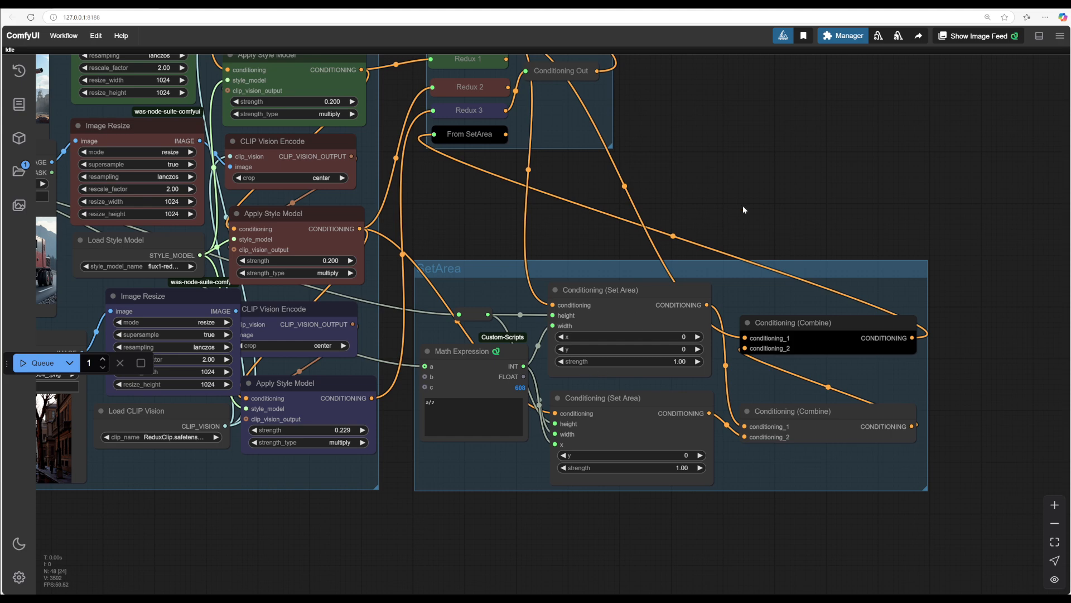
Step: Connect the first Apply Style Model's conditioning output to the upper Conditioning (Set Area) node's conditioning input
left_click_drag(748, 200, 768, 265)
scroll(810, 224, "down", 3)
scroll(867, 314, "up", 4)
scroll(882, 307, "down", 2)
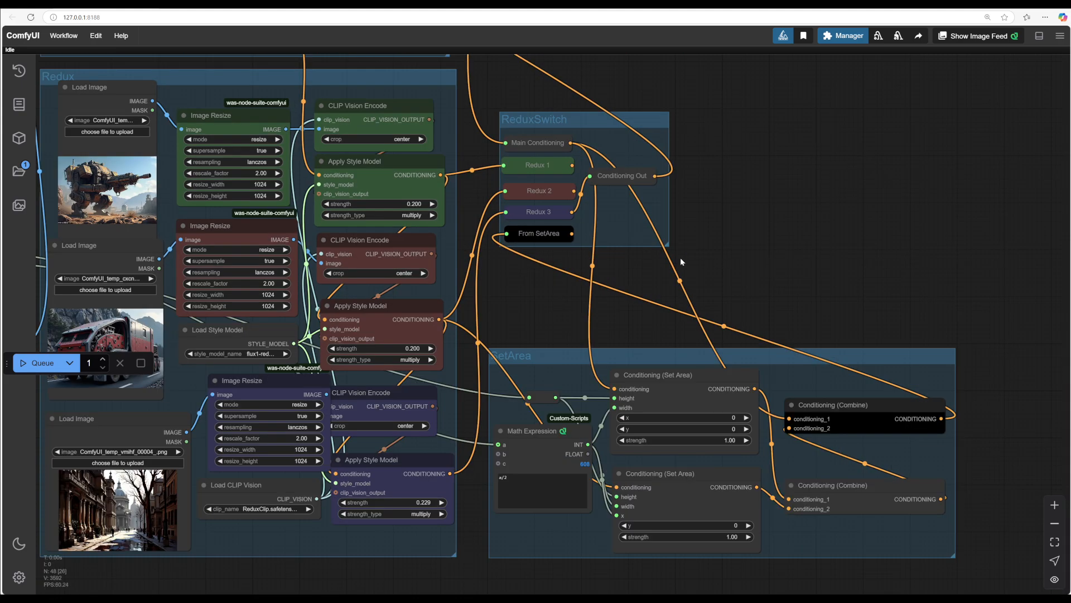
left_click_drag(680, 257, 662, 212)
mouse_move(537, 274)
left_mouse_down()
mouse_move(548, 288)
mouse_move(554, 282)
left_mouse_up()
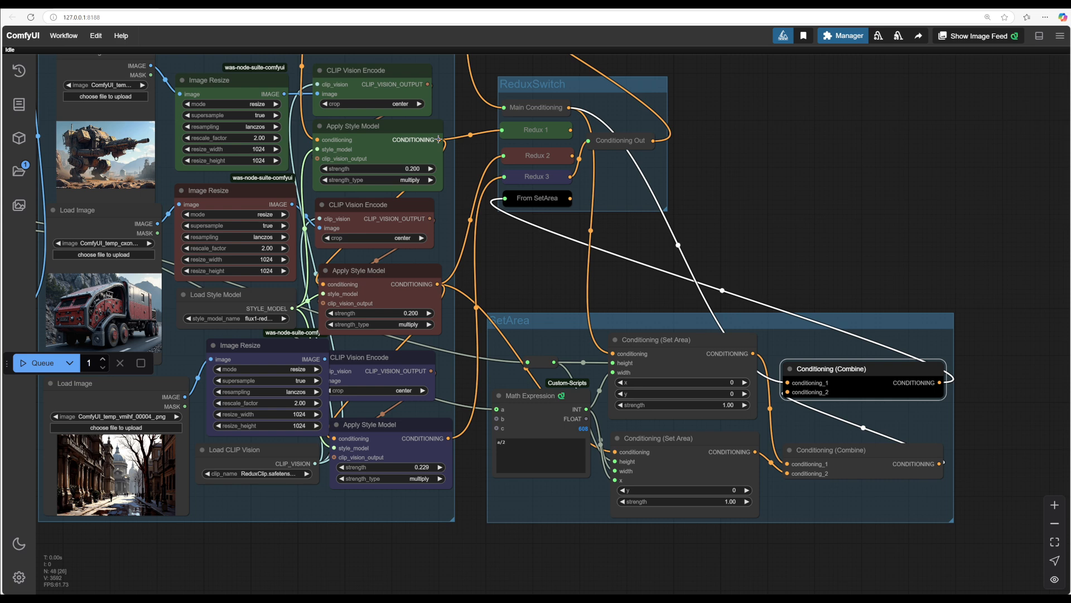
left_click_drag(414, 274, 412, 271)
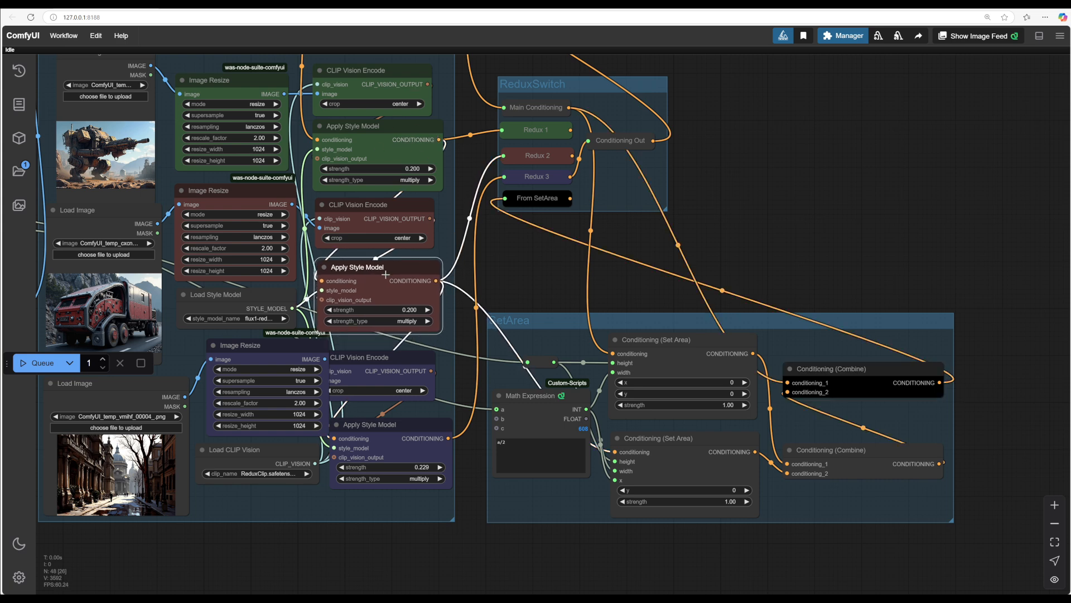
left_click_drag(523, 262, 514, 257)
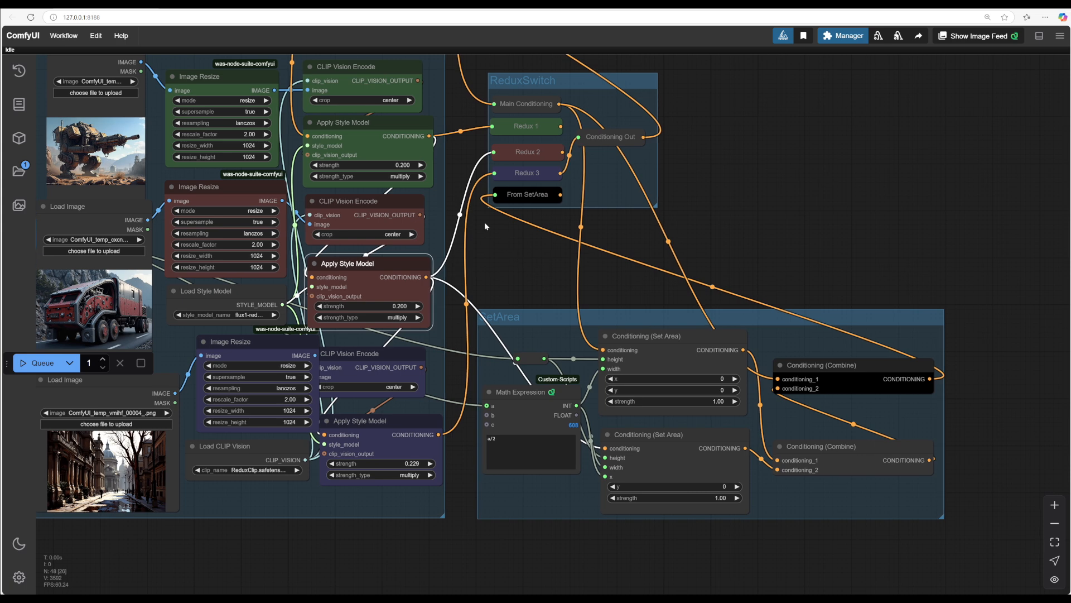
left_click_drag(430, 136, 658, 342)
left_click(559, 317)
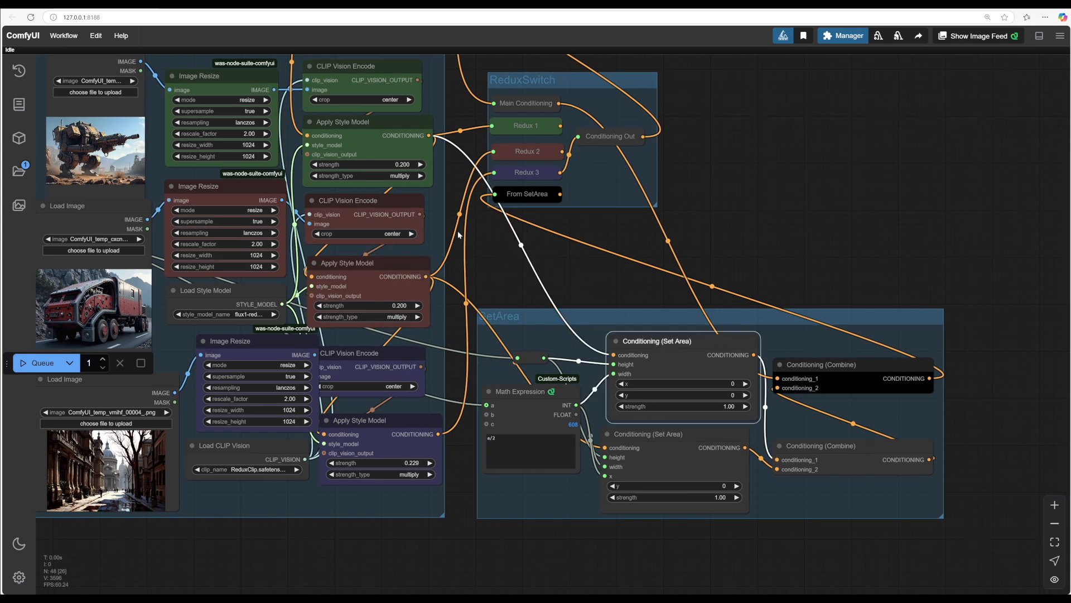
left_click_drag(660, 428, 612, 341)
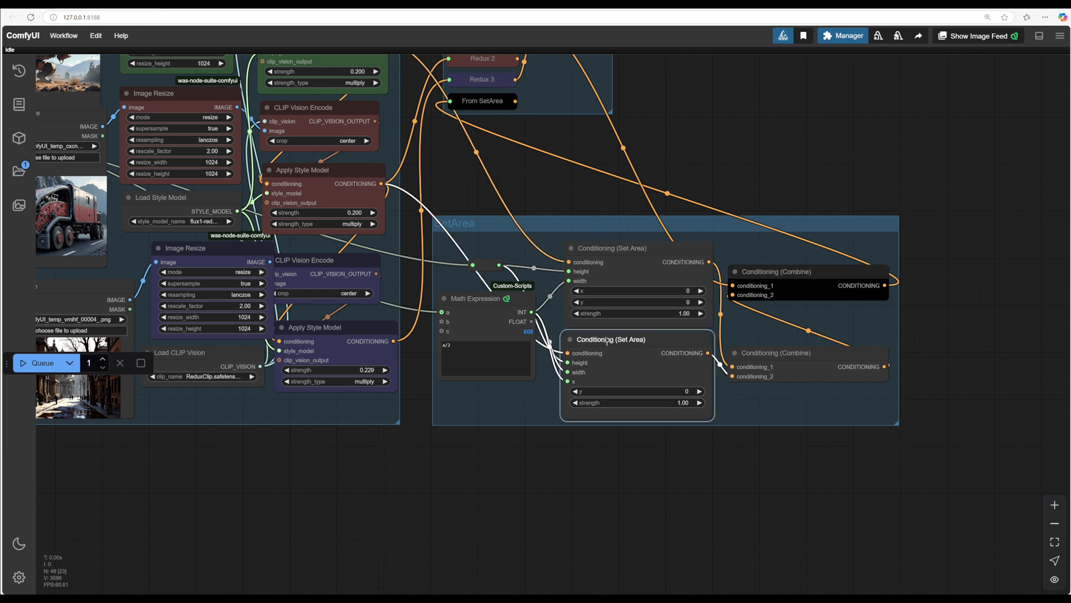
Step: Set the second Apply Style Model strength to 0.400
scroll(510, 395, "down", 2)
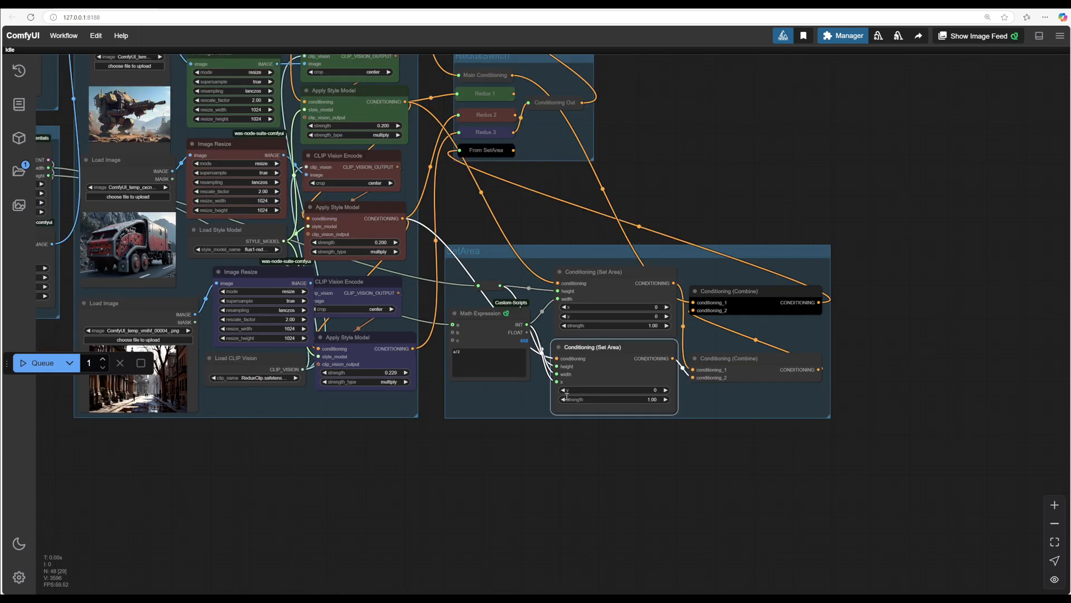
left_click_drag(594, 459, 577, 469)
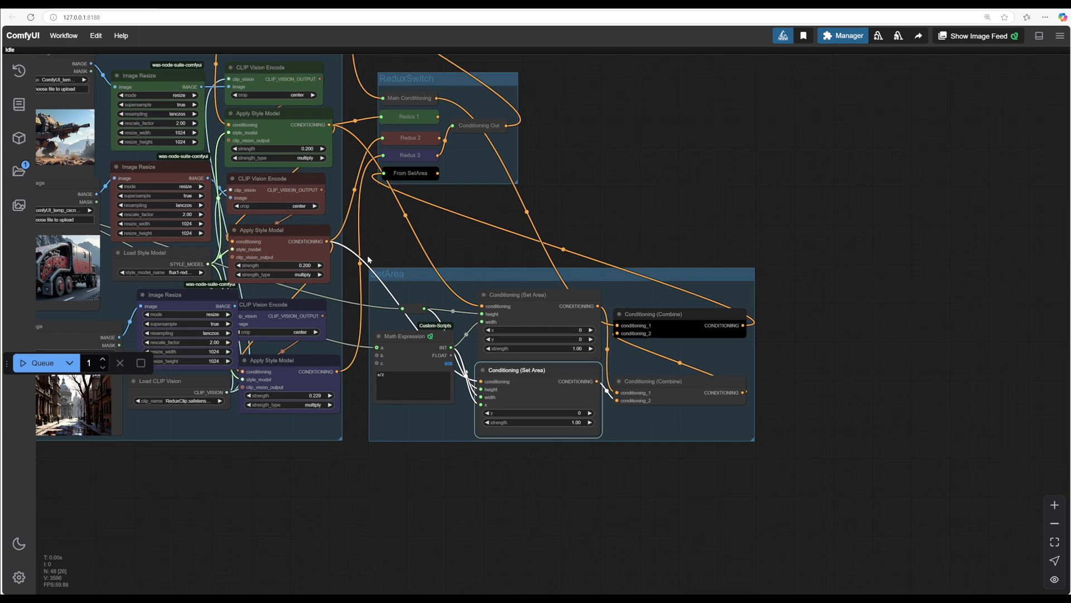
mouse_move(453, 243)
left_mouse_down()
mouse_move(444, 241)
mouse_move(456, 248)
mouse_move(461, 236)
left_mouse_up()
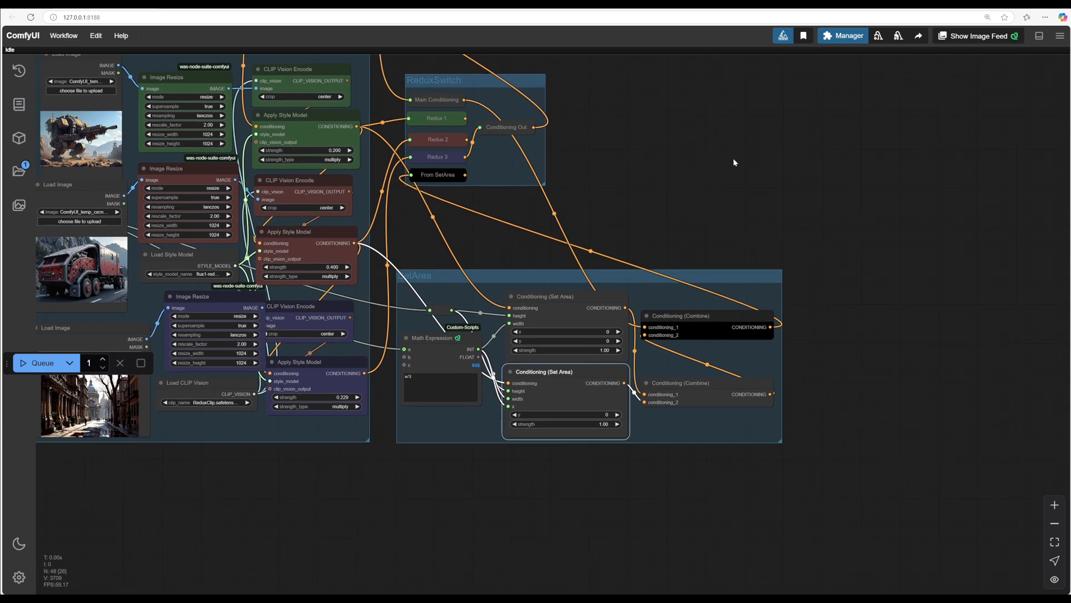
left_click_drag(733, 158, 677, 120)
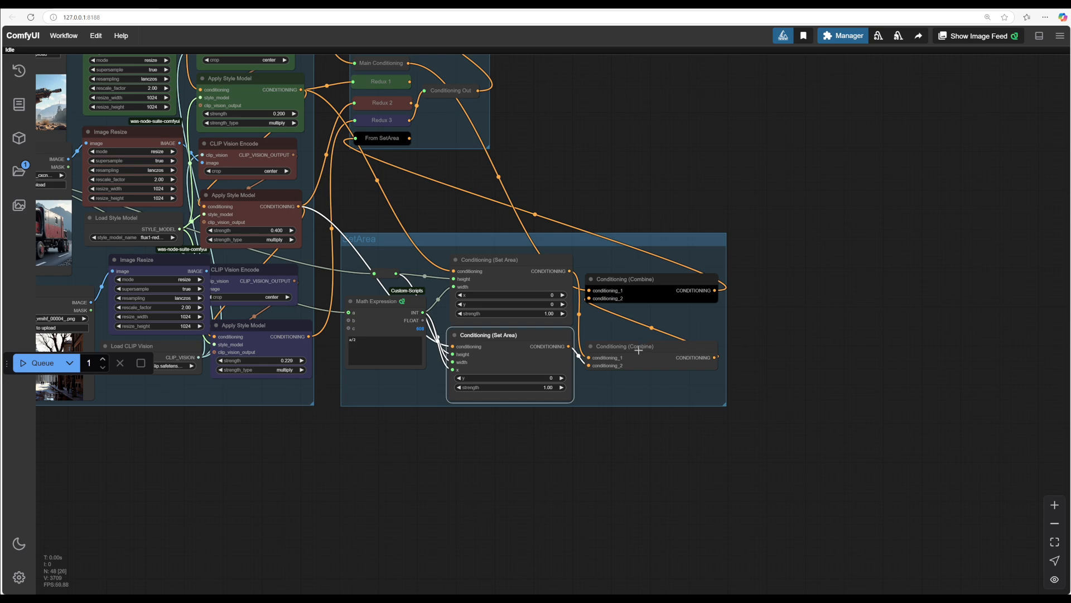
Step: Examine the lower Conditioning (Combine) node and its links within the SetArea group
left_click_drag(639, 350, 640, 331)
scroll(843, 371, "up", 5)
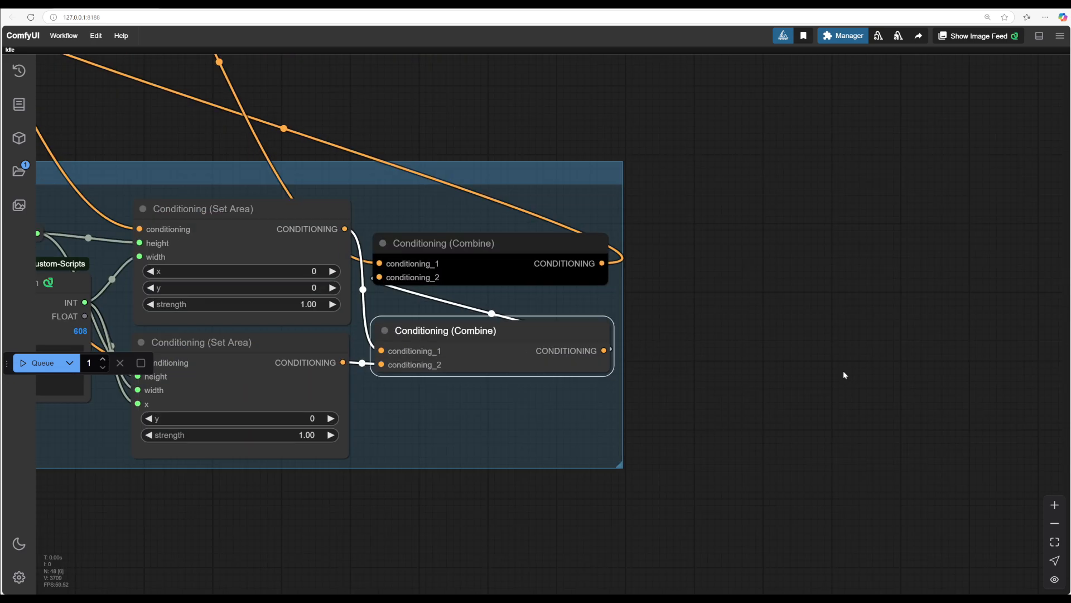
scroll(899, 385, "down", 6)
left_click_drag(670, 151, 657, 156)
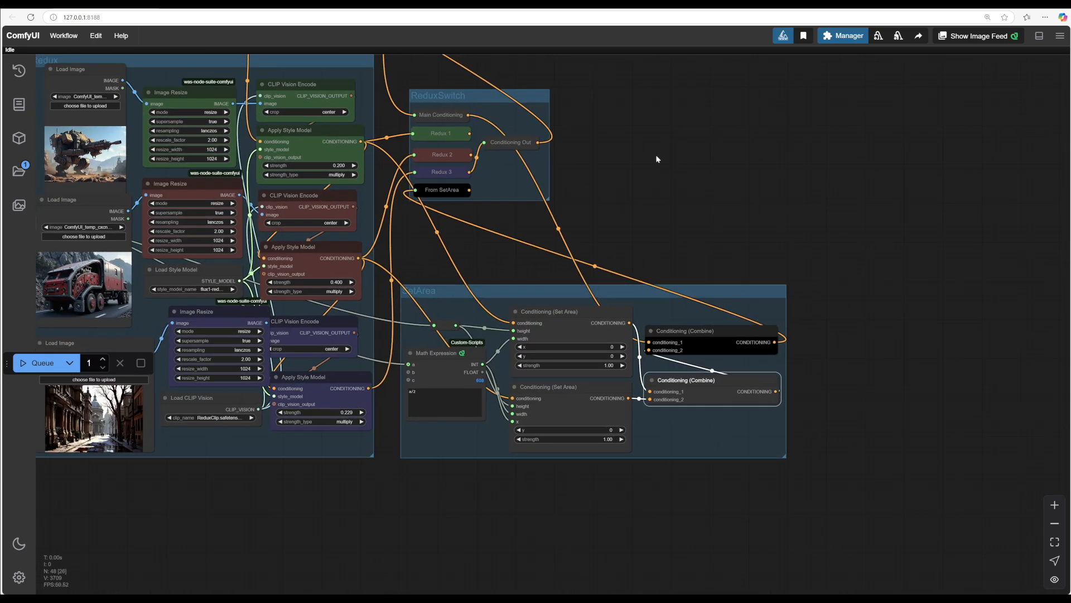
left_click_drag(687, 192, 923, 513)
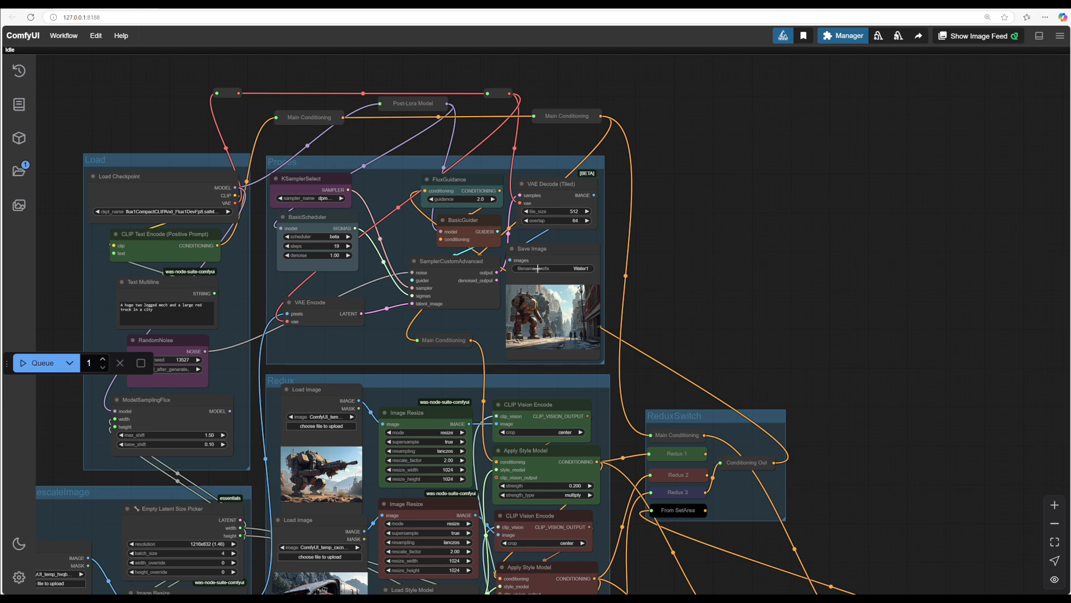
left_click_drag(628, 550, 705, 215)
left_click_drag(574, 494, 328, 489)
scroll(498, 489, "up", 4)
left_click_drag(499, 489, 479, 532)
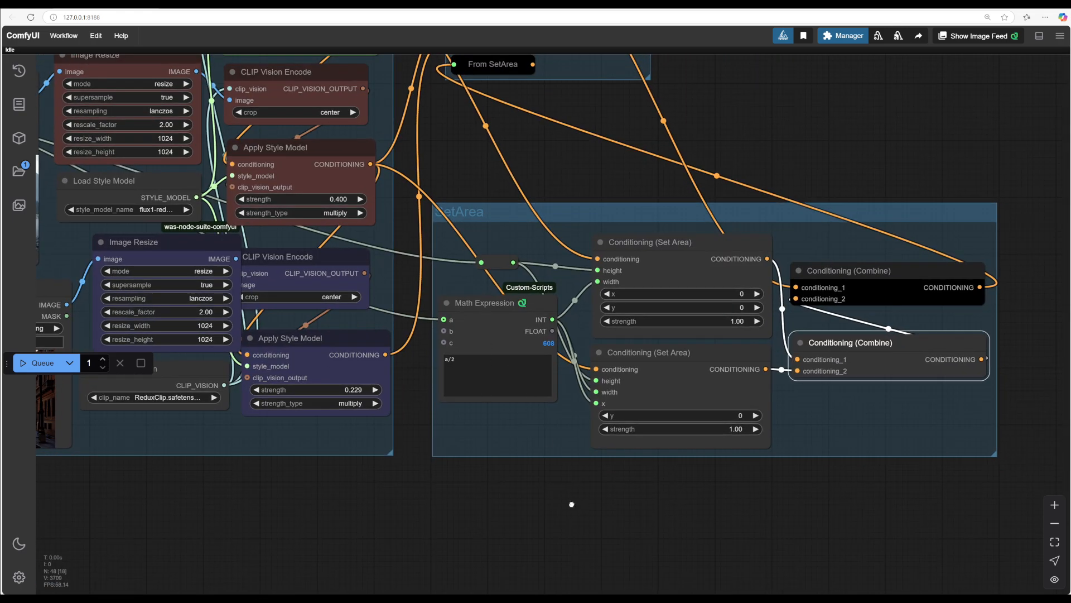
left_click_drag(597, 490, 557, 499)
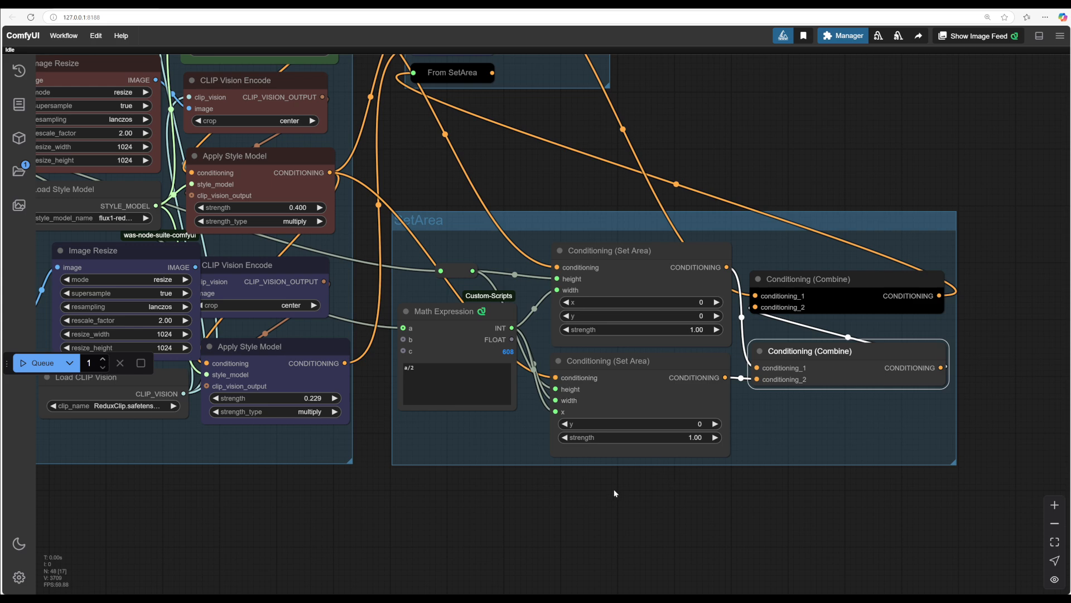
left_click_drag(696, 499, 674, 508)
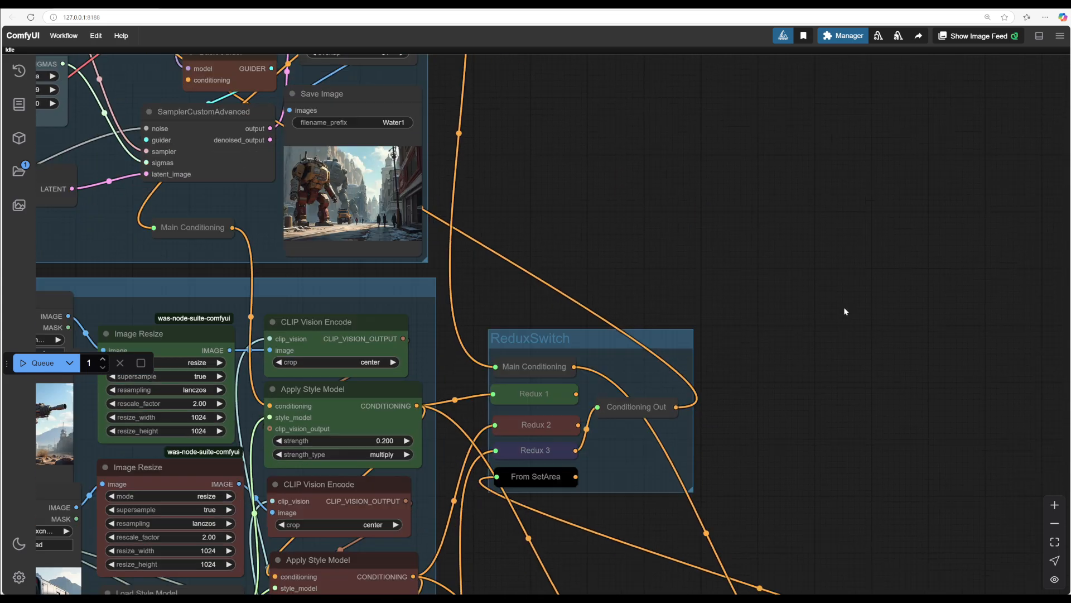
Step: Examine the upper Conditioning (Combine) node's link back to From SetArea in the ReduxSwitch group
left_click_drag(844, 309, 856, 251)
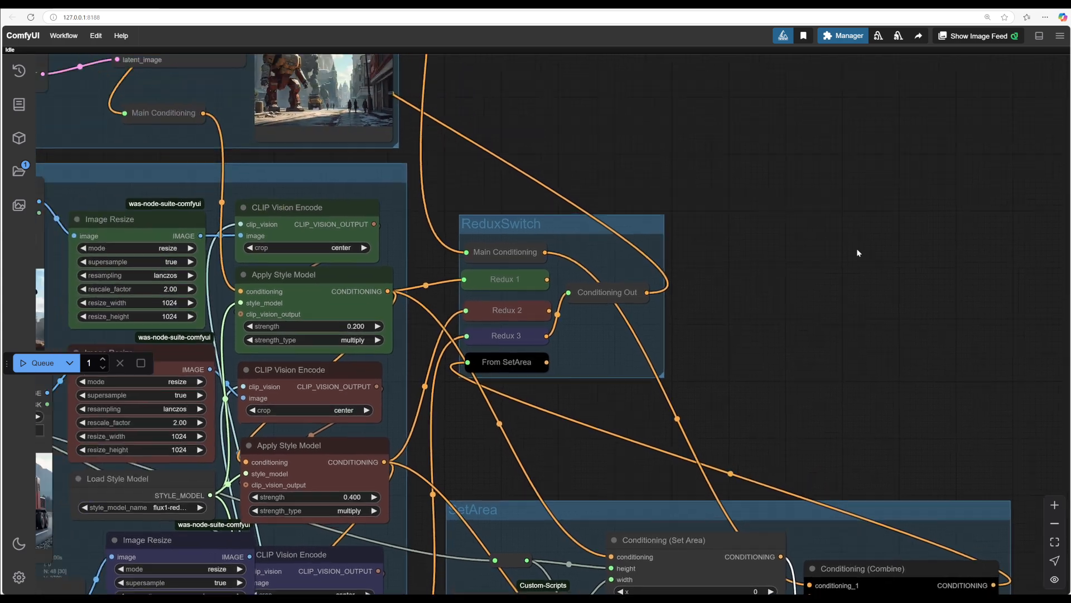
scroll(861, 258, "down", 3)
left_click_drag(919, 287, 828, 212)
left_click_drag(734, 234, 694, 140)
left_click_drag(755, 335, 758, 330)
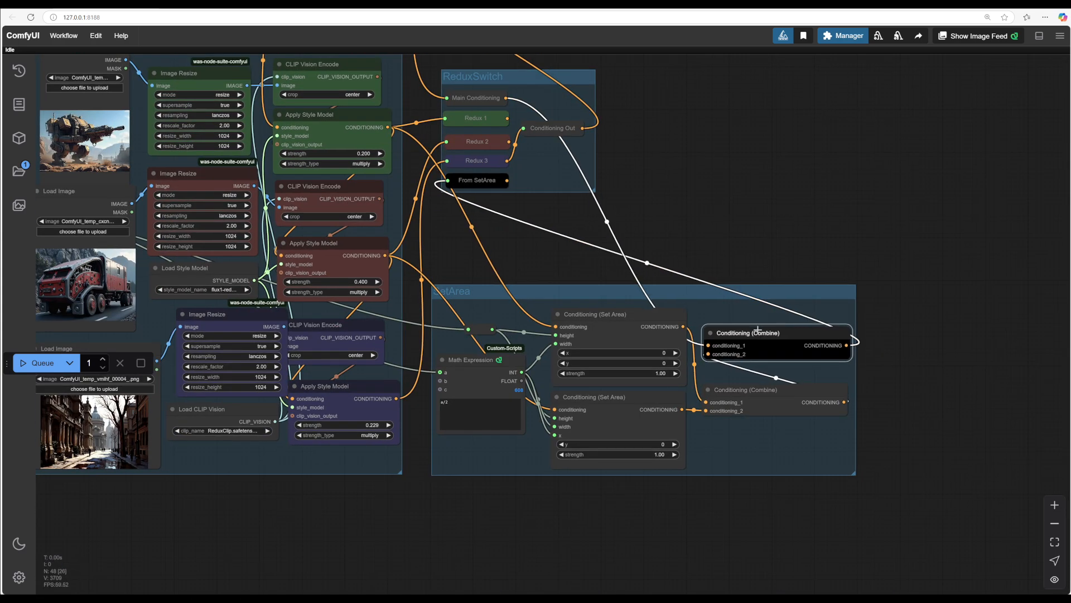
left_click_drag(770, 232, 830, 375)
left_click_drag(803, 319, 866, 475)
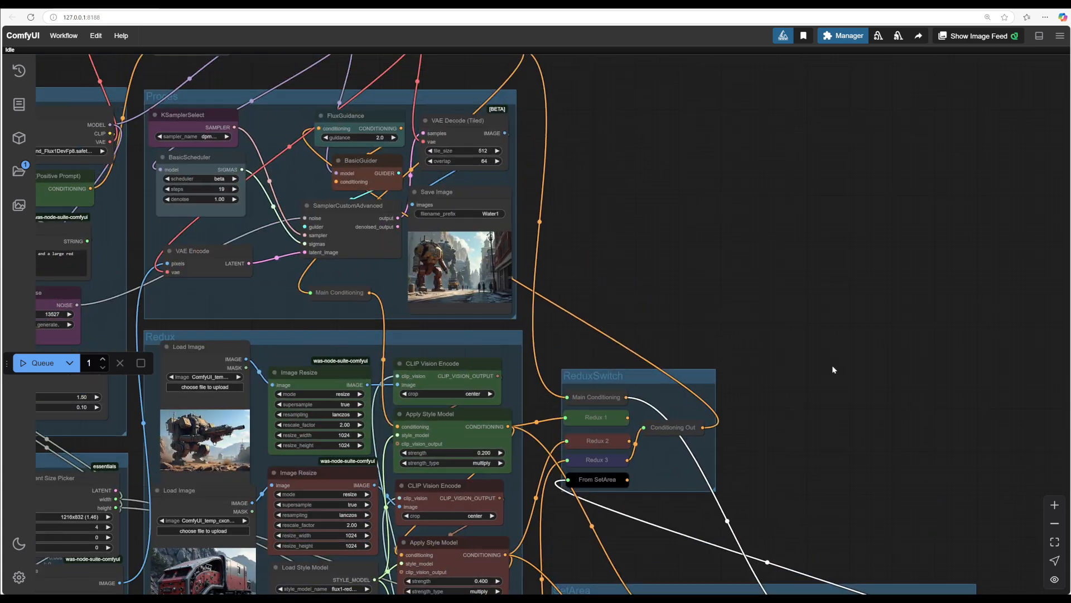
left_click_drag(831, 365, 1045, 575)
left_click_drag(901, 379, 842, 206)
scroll(836, 275, "up", 4)
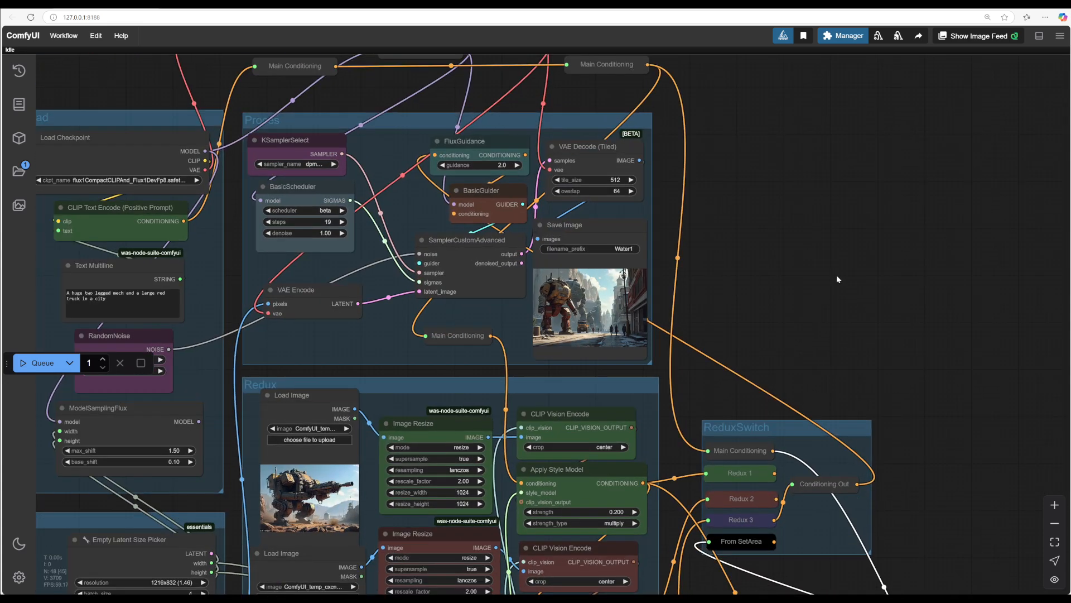
Step: Queue the workflow to generate a new image and zoom in on the result in the Save Image node
left_click_drag(758, 325, 955, 275)
scroll(929, 283, "down", 1)
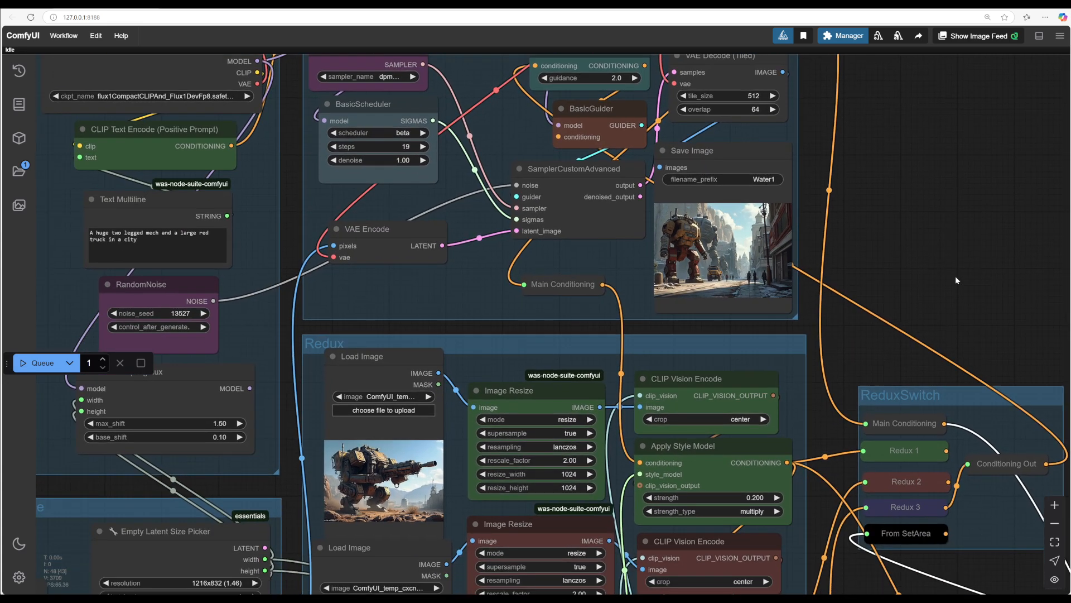
left_click_drag(945, 533, 968, 464)
left_click(39, 363)
scroll(864, 172, "up", 6)
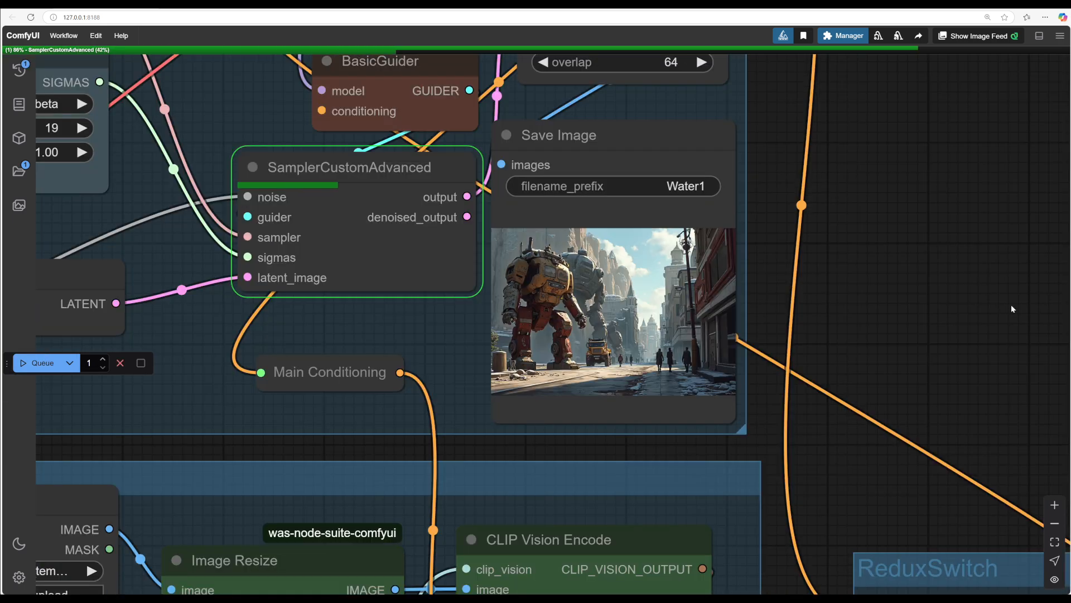
left_click_drag(865, 477, 738, 370)
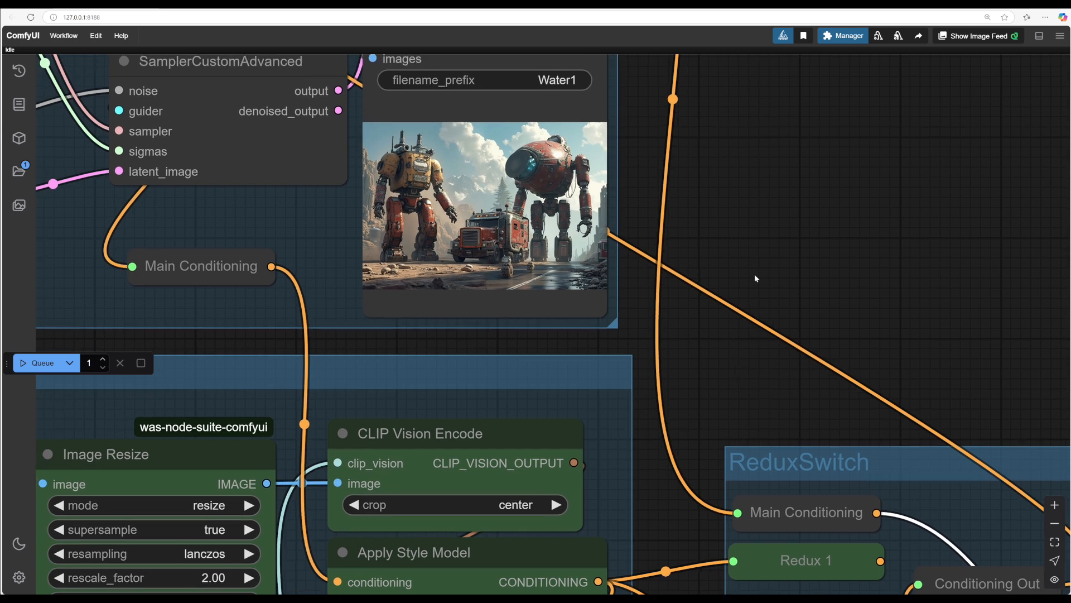
Step: Connect the third Apply Style Model's conditioning output to the lower Conditioning (Set Area) node's conditioning input
left_click_drag(755, 274, 852, 210)
scroll(957, 273, "up", 6)
scroll(956, 273, "down", 1)
scroll(852, 210, "down", 3)
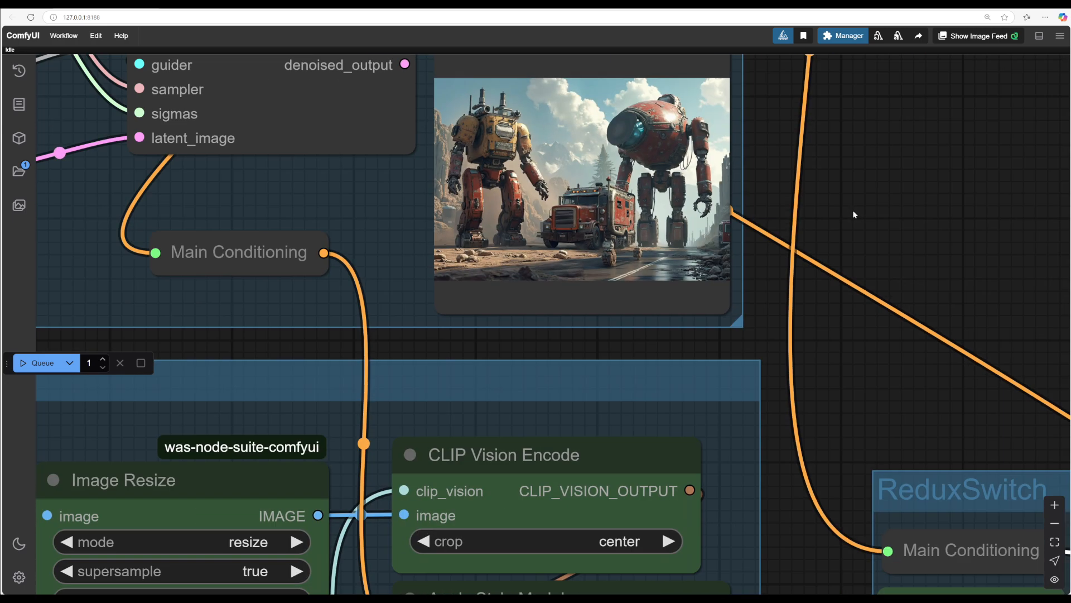
scroll(839, 330, "down", 2)
scroll(754, 330, "down", 3)
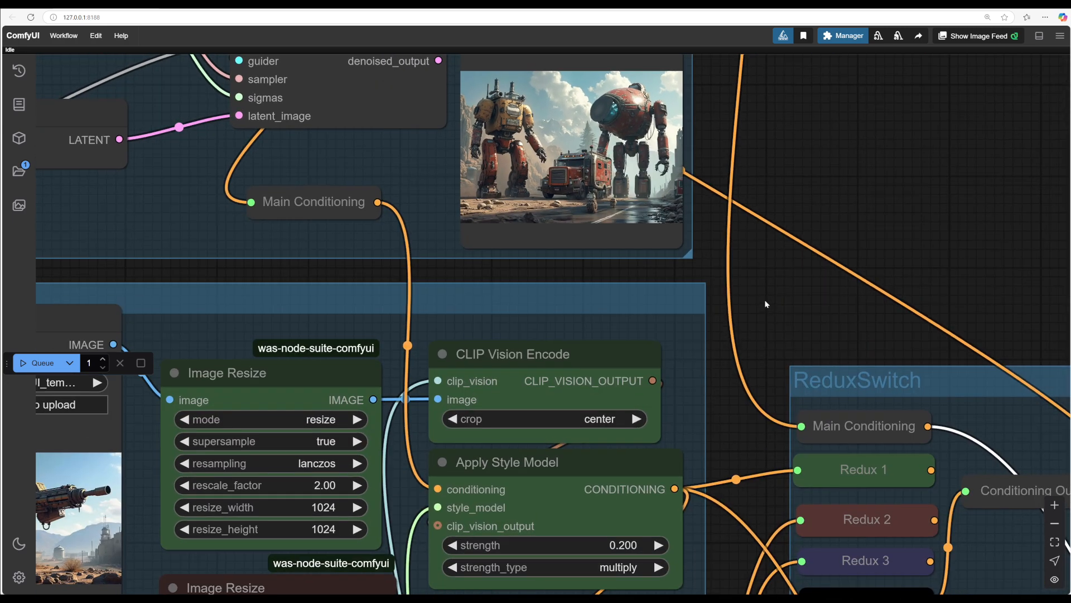
scroll(765, 301, "down", 3)
left_click_drag(815, 312, 752, 201)
left_click_drag(750, 513, 575, 117)
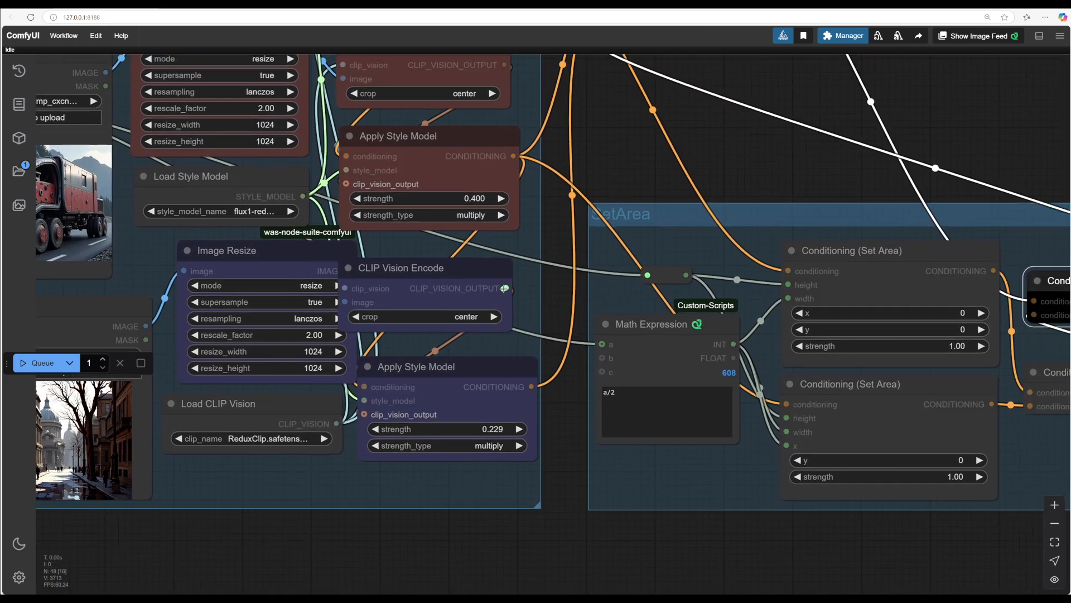
left_click_drag(505, 289, 785, 404)
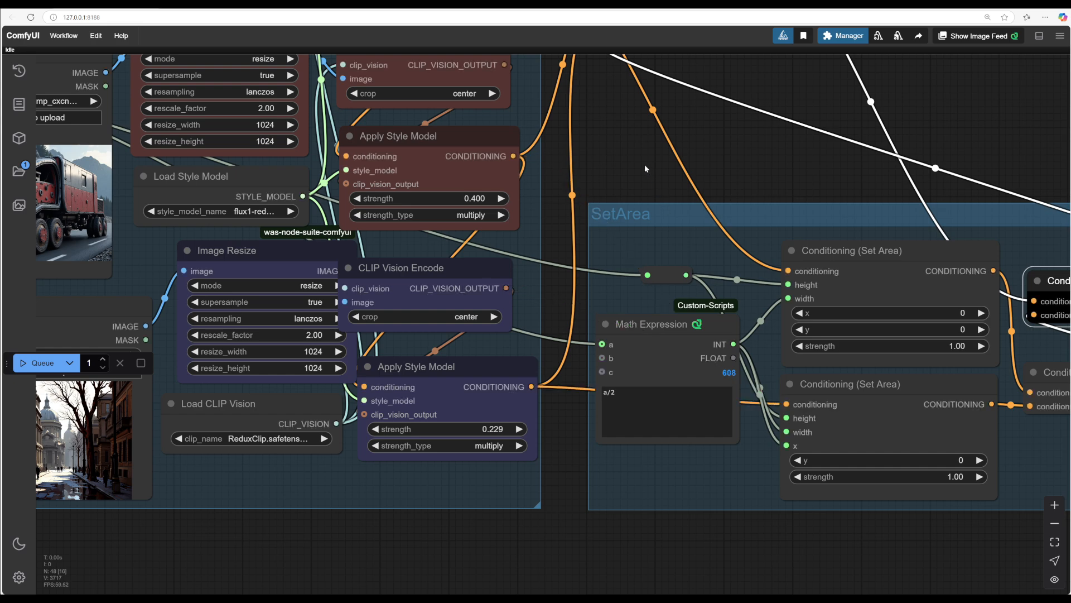
Step: Examine the newly generated image in the Save Image node of the Process group
left_click_drag(645, 168, 621, 196)
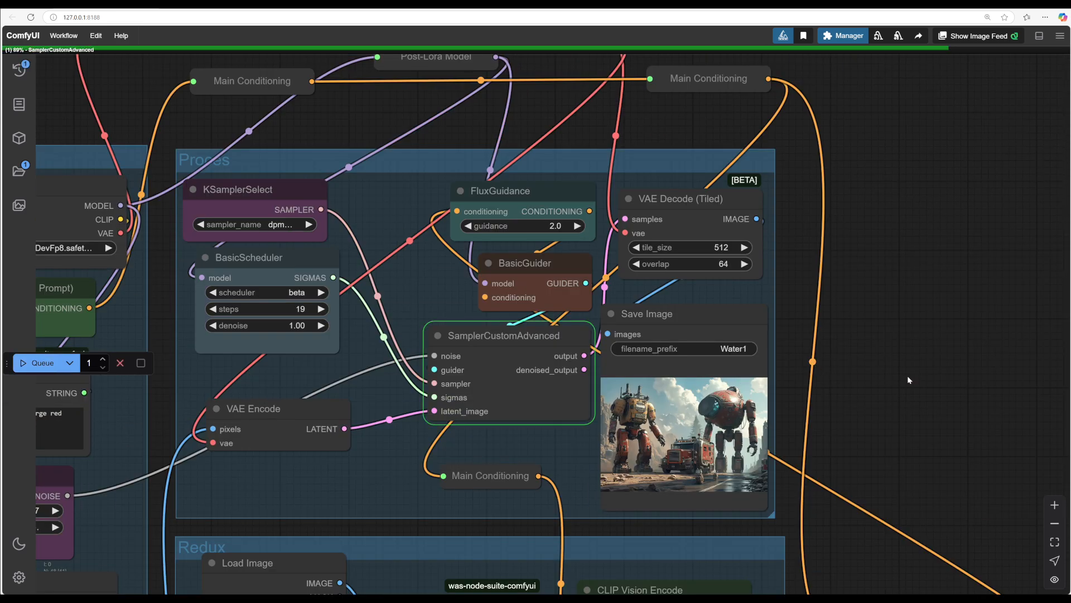
scroll(908, 377, "up", 3)
left_click_drag(902, 404, 1025, 343)
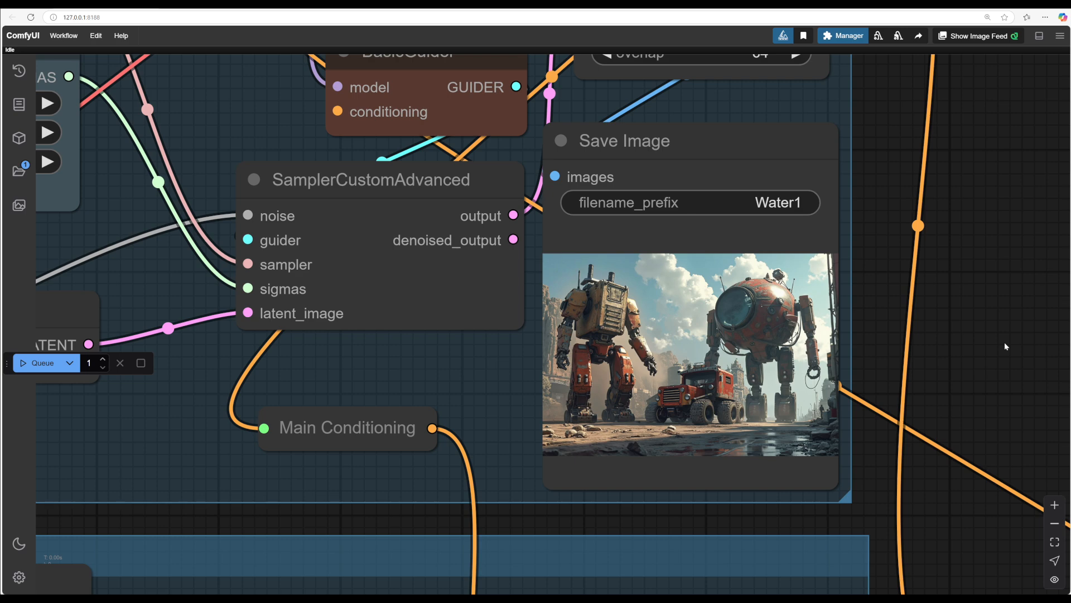
scroll(981, 368, "up", 4)
left_click_drag(977, 365, 976, 56)
scroll(954, 222, "down", 2)
left_click_drag(960, 310, 948, 144)
scroll(947, 145, "down", 2)
left_click_drag(868, 303, 858, 63)
scroll(858, 63, "down", 1)
scroll(860, 100, "down", 3)
Step: Connect the ReduxSwitch Main Conditioning output to the second Apply Style Model's conditioning input
left_click(709, 130)
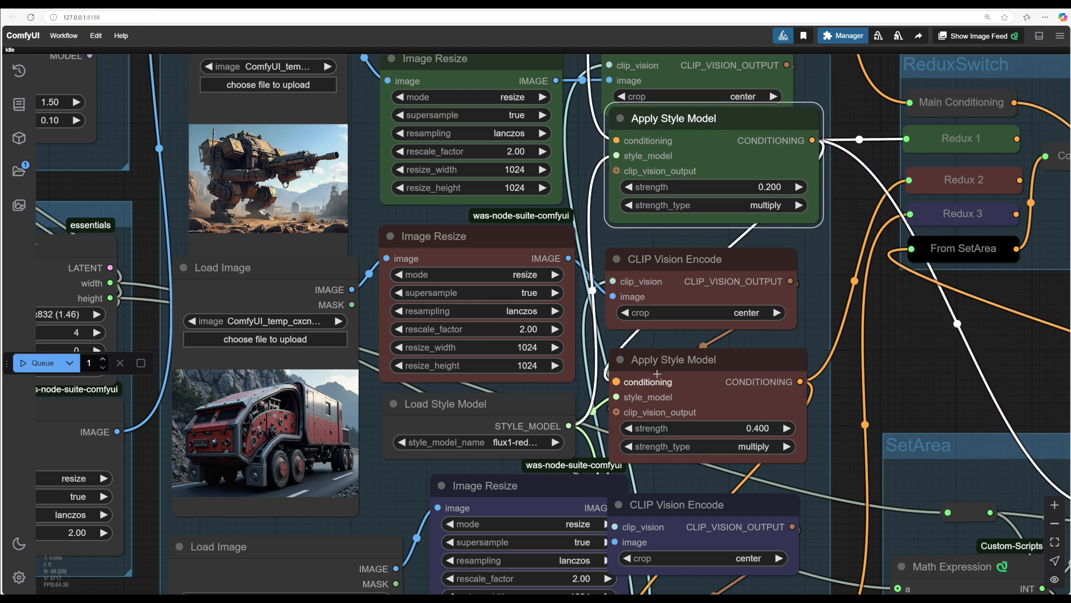
scroll(881, 377, "down", 4)
left_click_drag(881, 376, 881, 375)
left_click_drag(739, 201, 736, 215)
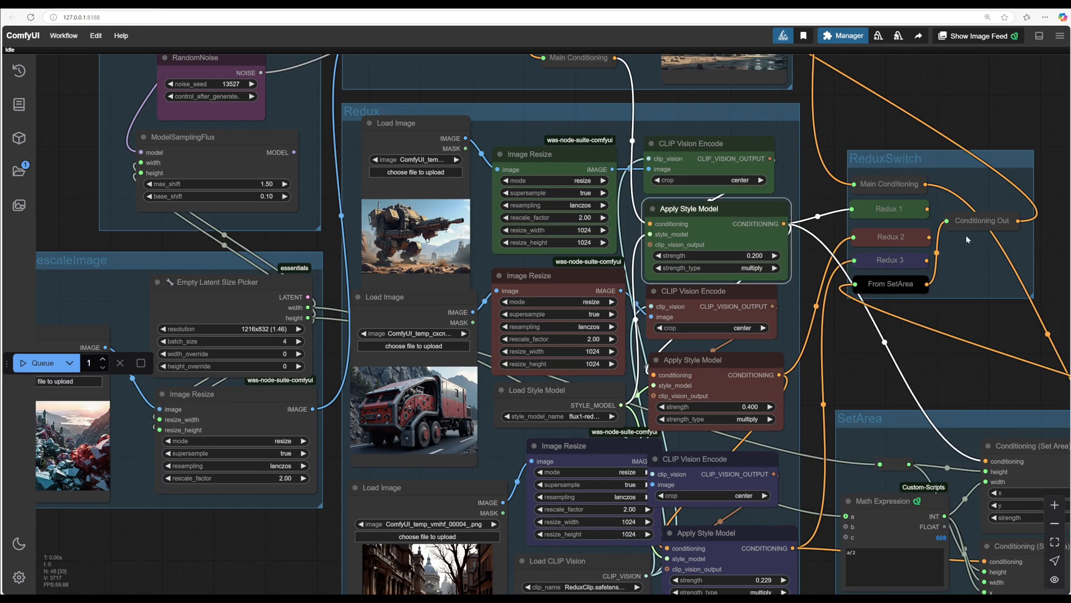
left_click_drag(925, 184, 652, 376)
Step: Review the Redux node links and the latest image in the Save Image node
left_click_drag(853, 361, 771, 321)
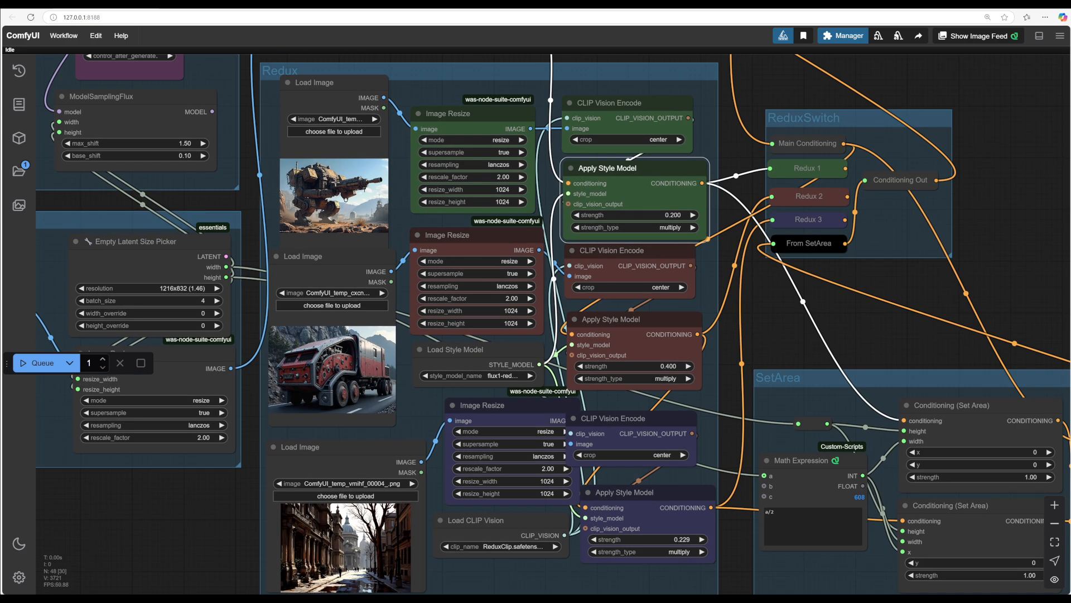
left_click_drag(781, 299, 694, 199)
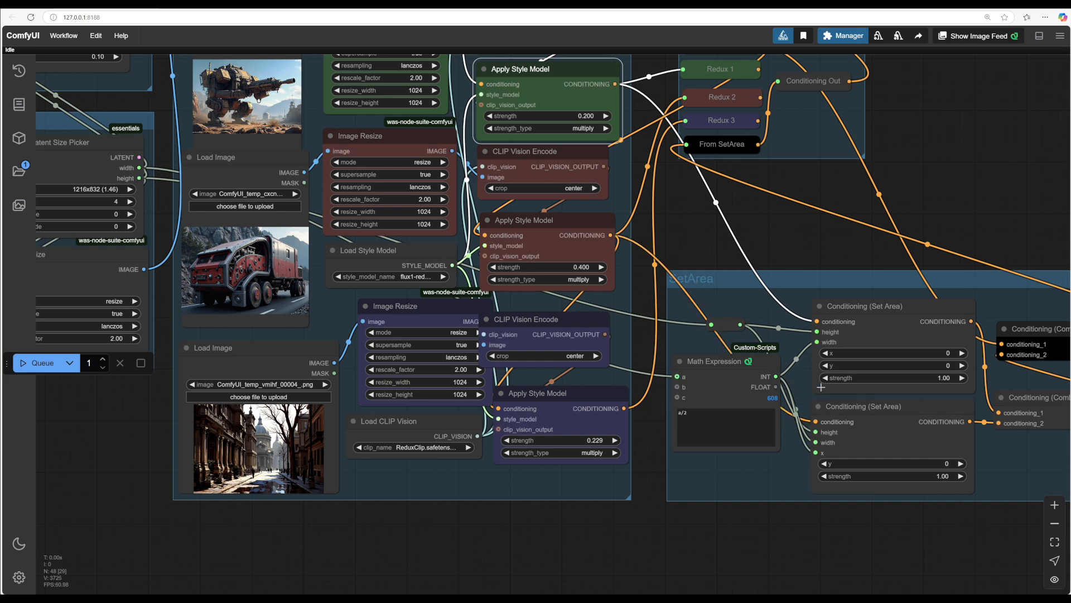
left_click_drag(800, 261, 829, 345)
left_click_drag(578, 236, 584, 239)
left_click_drag(716, 293, 740, 297)
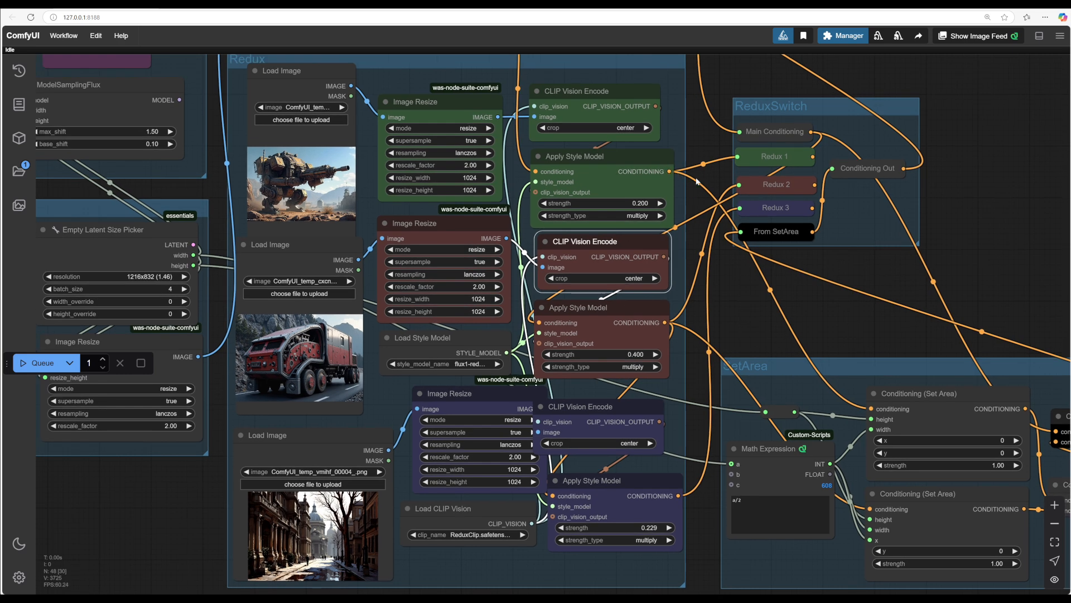
scroll(738, 319, "down", 2)
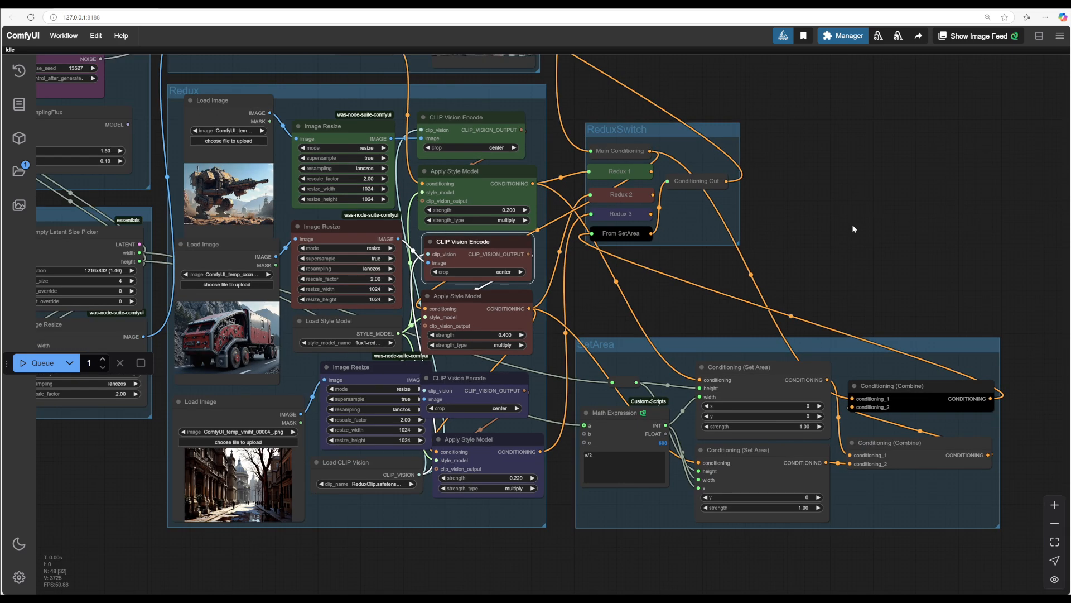
left_click_drag(852, 229, 843, 212)
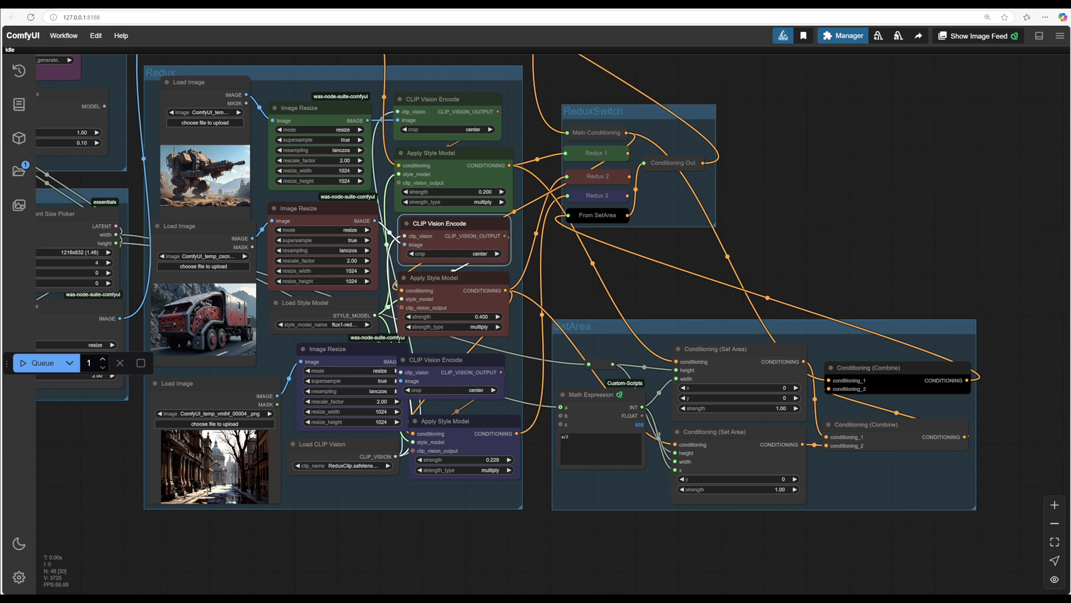
left_click_drag(850, 211, 973, 428)
left_click_drag(856, 305, 925, 270)
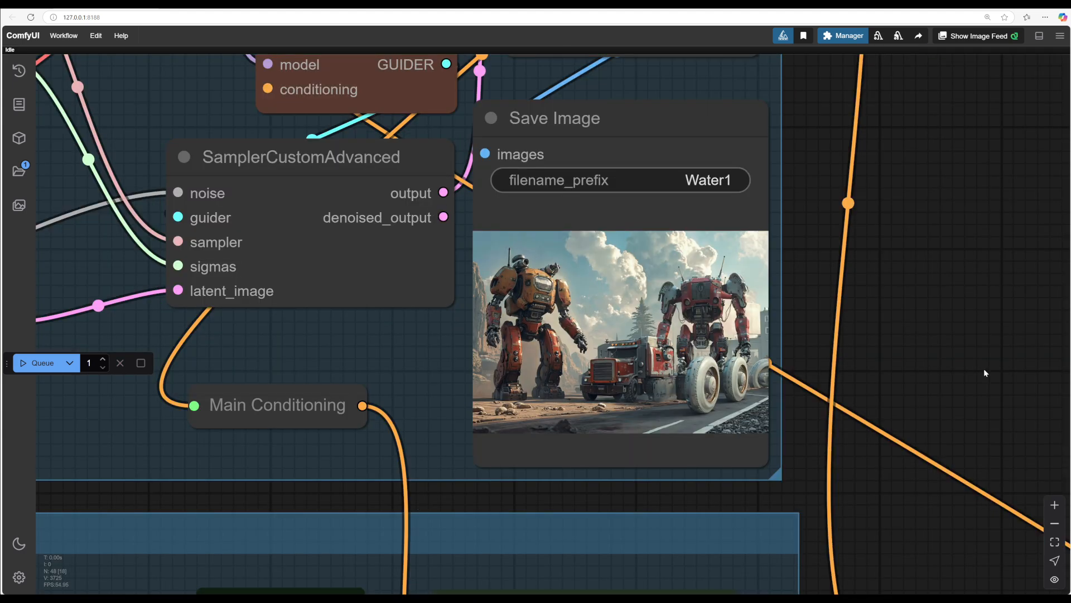
scroll(901, 379, "up", 4)
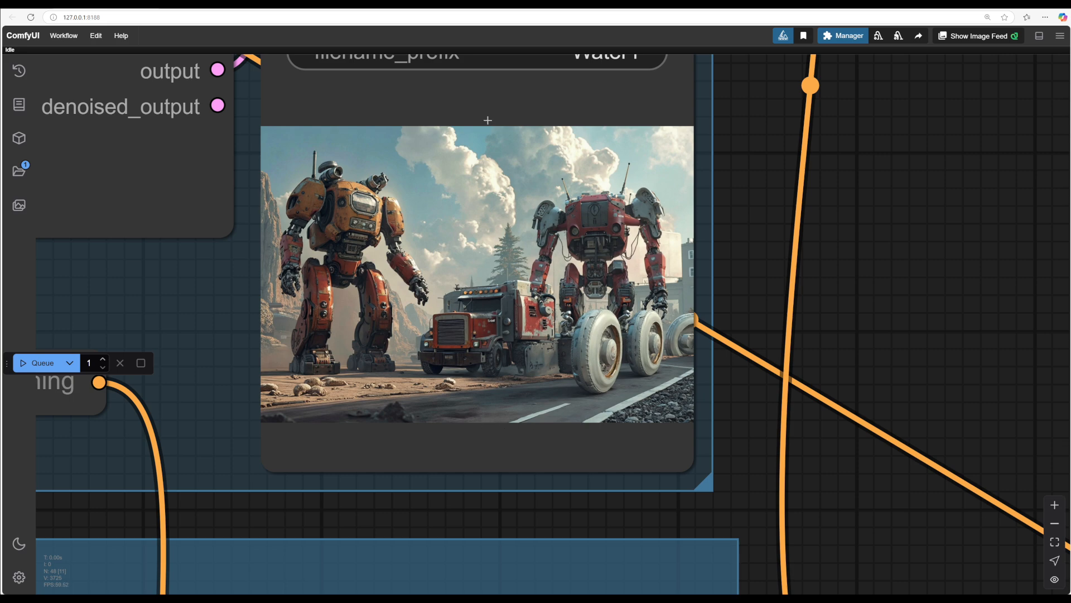
scroll(521, 246, "down", 5)
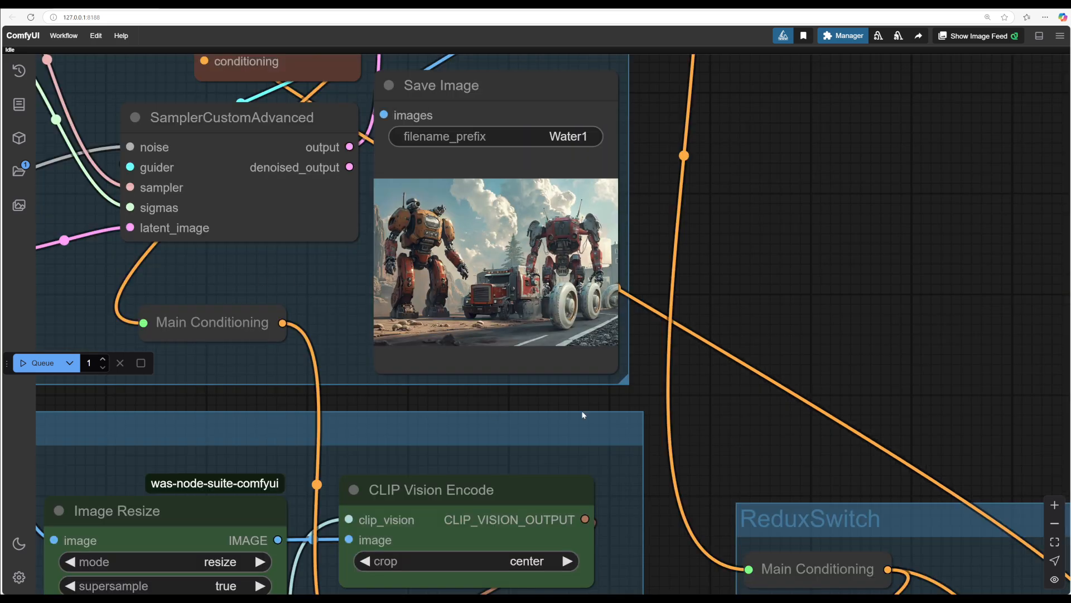
Step: Set both Conditioning (Set Area) strengths to 0.50 and the second Apply Style Model strength to 0.382
left_click_drag(735, 441, 702, 183)
left_click_drag(668, 336, 656, 137)
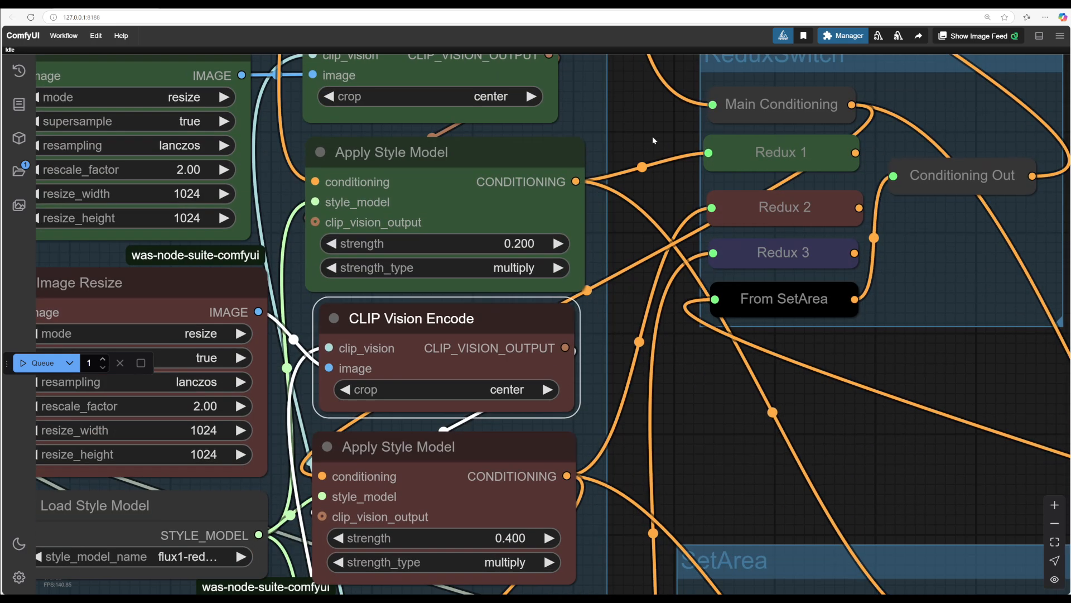
scroll(665, 289, "down", 4)
left_click_drag(694, 434, 599, 213)
scroll(599, 213, "down", 2)
scroll(608, 228, "up", 1)
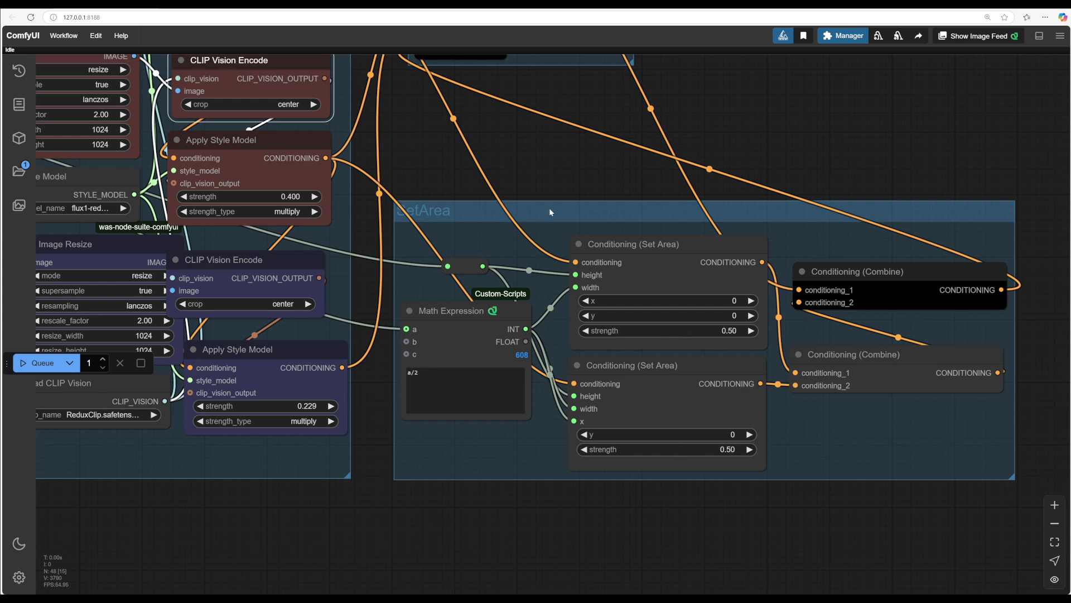
left_click_drag(549, 208, 581, 191)
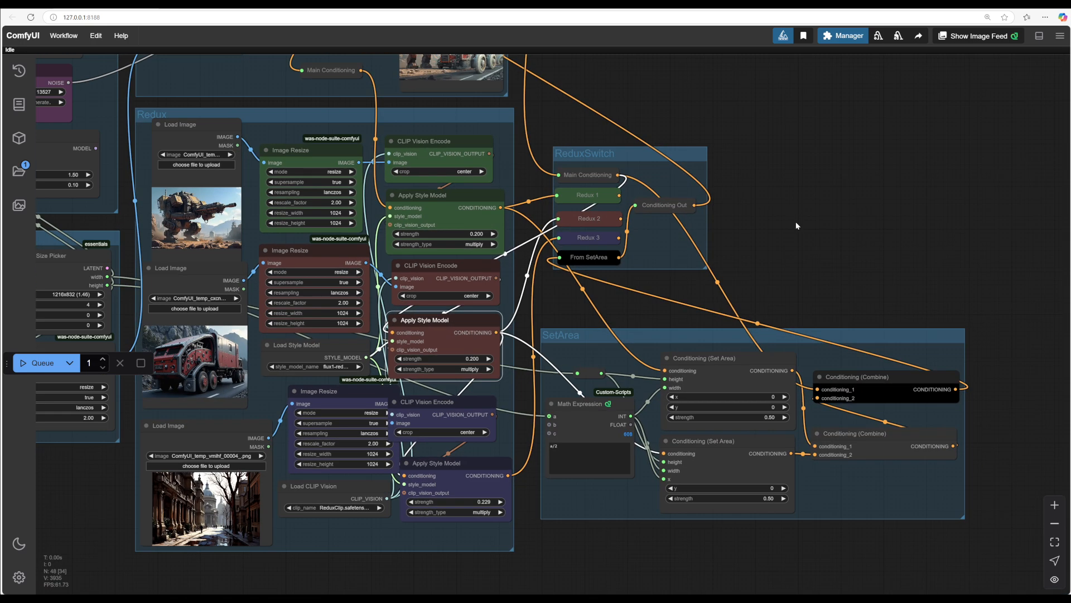
Step: Queue another generation and check the output in the Save Image node
scroll(796, 222, "down", 2)
left_click_drag(795, 221, 863, 235)
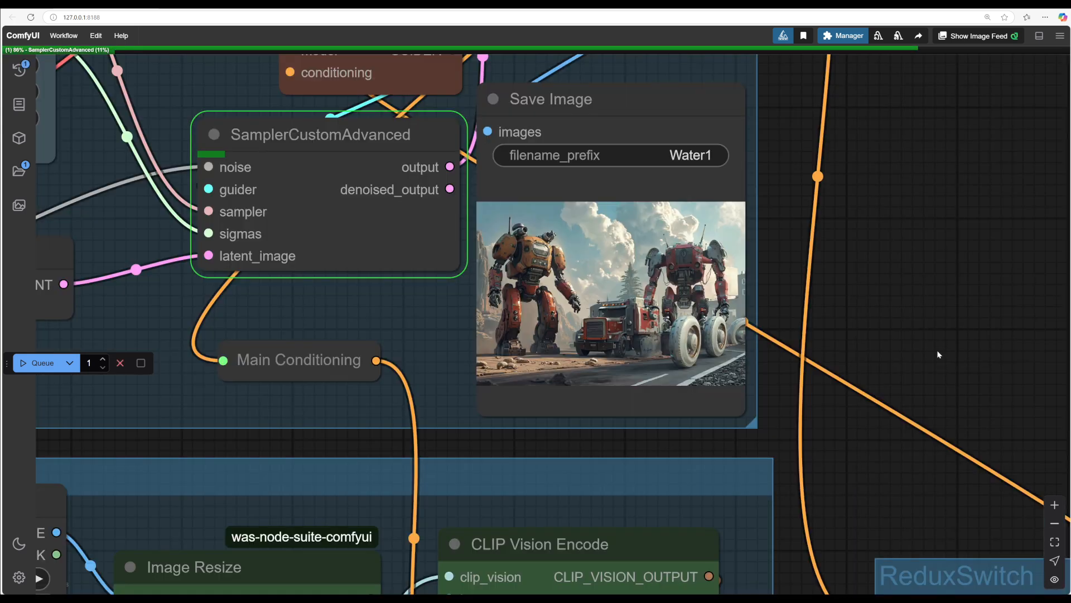
left_click_drag(810, 338, 858, 351)
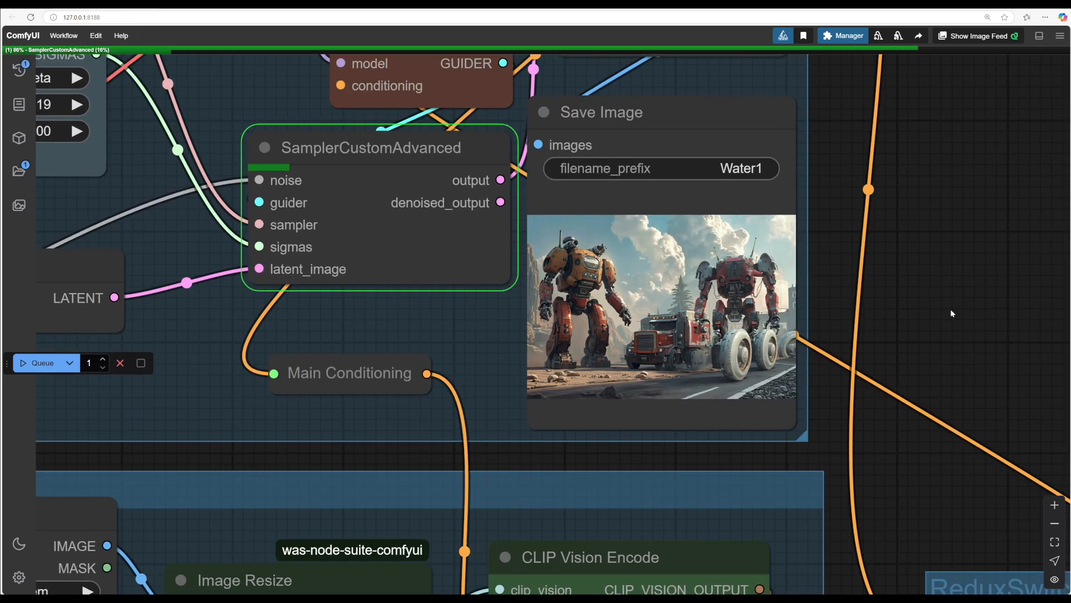
scroll(950, 310, "down", 2)
left_click_drag(956, 310, 892, 282)
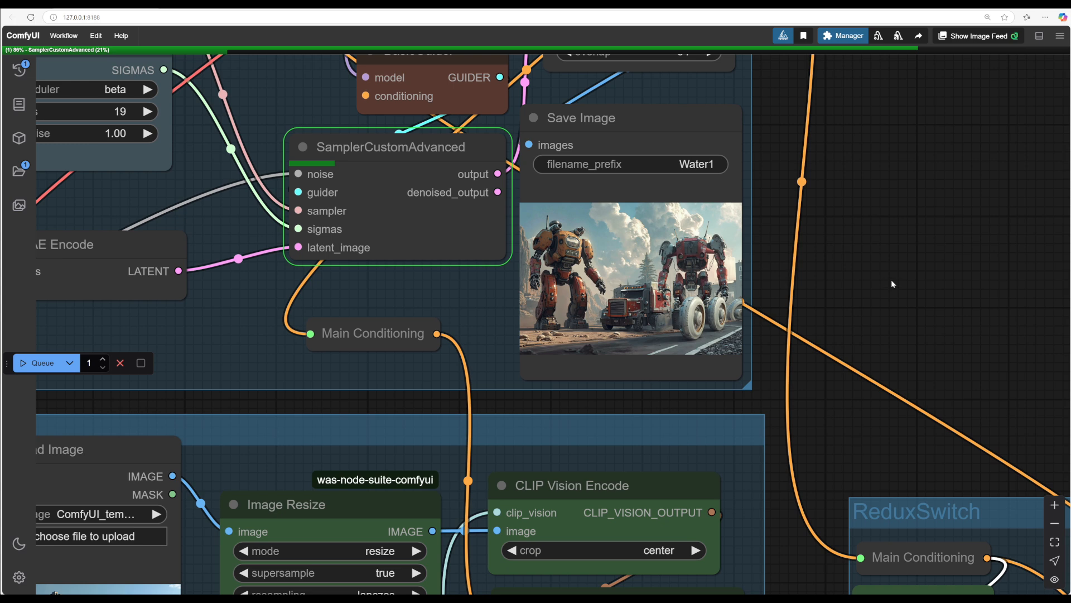
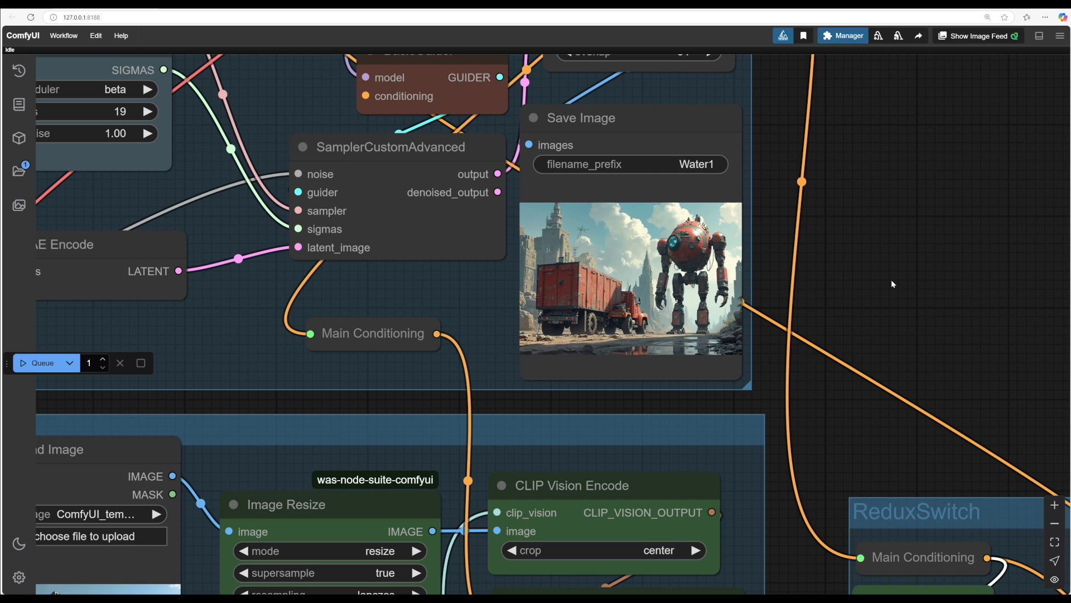
Step: Queue a generation and inspect the resulting image in the Save Image node
scroll(891, 279, "up", 5)
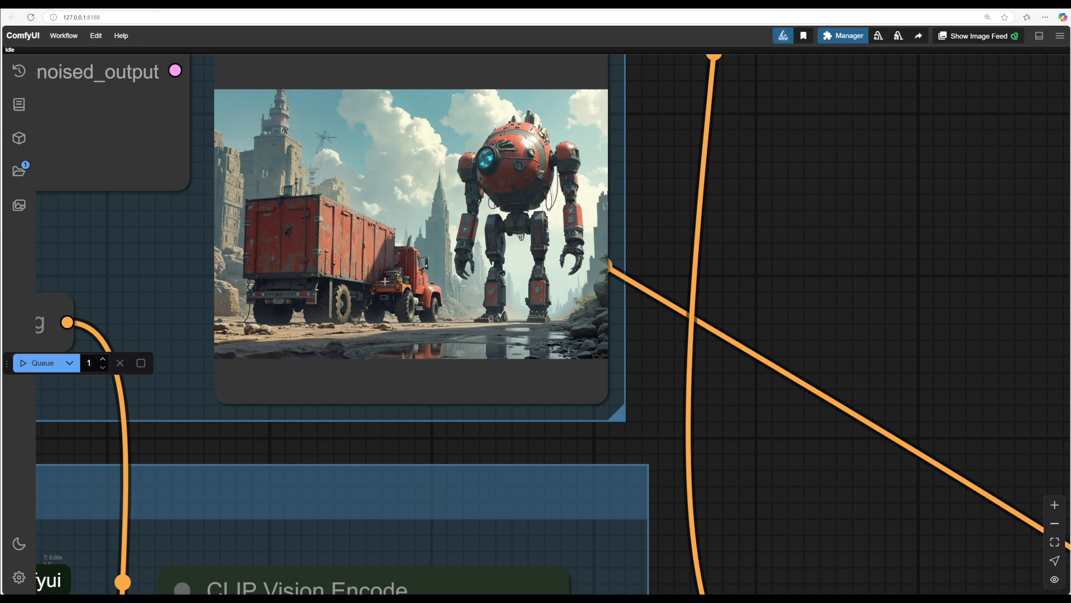
scroll(894, 303, "down", 3)
scroll(892, 313, "down", 3)
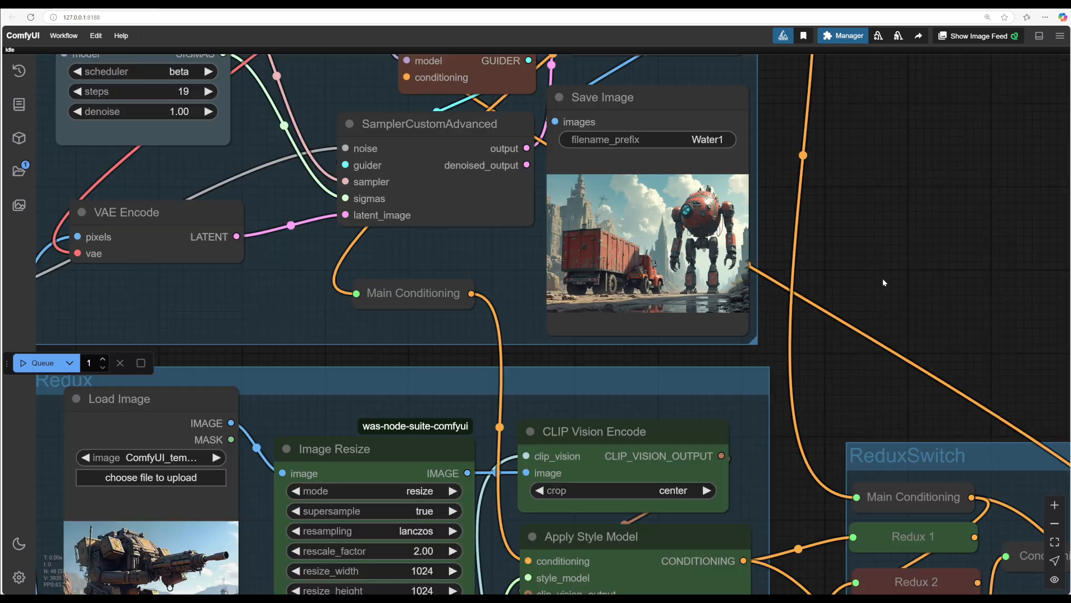
scroll(832, 389, "down", 3)
left_click_drag(835, 386, 787, 428)
left_click_drag(849, 344, 1040, 359)
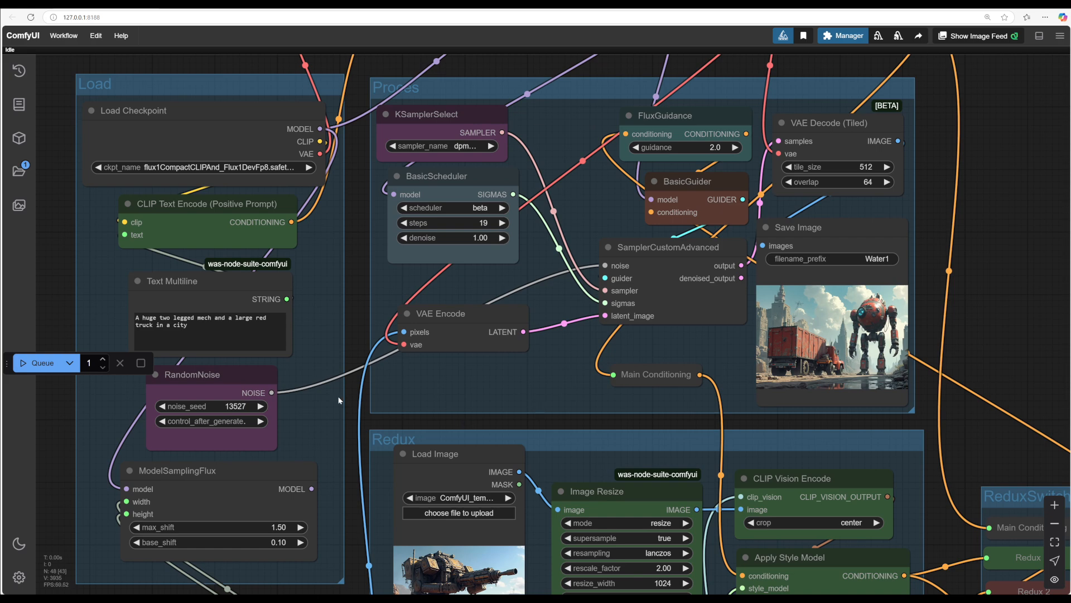
left_click(35, 363)
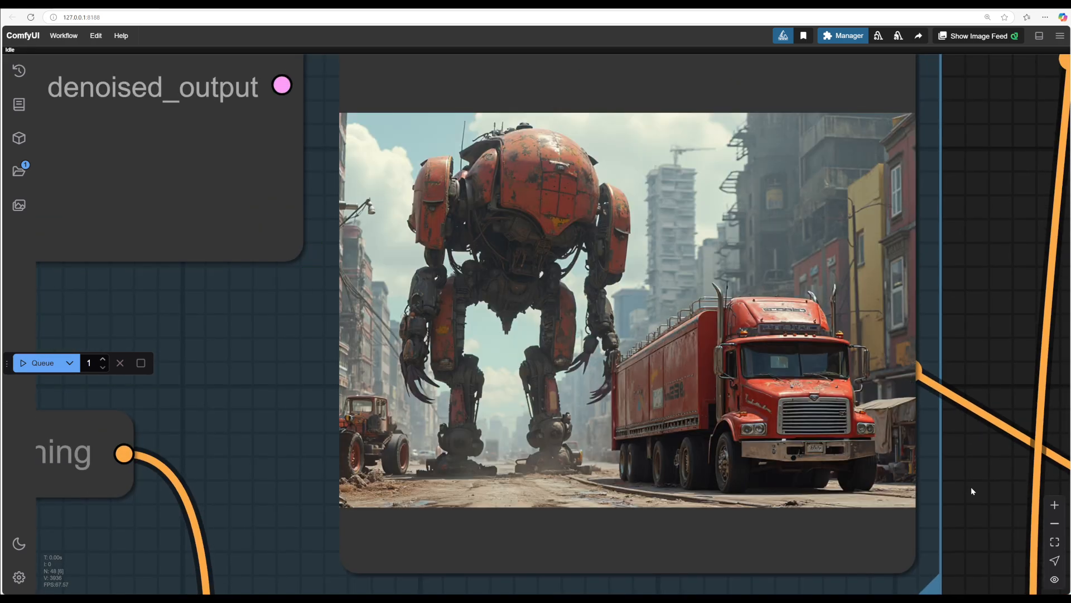
scroll(970, 486, "down", 7)
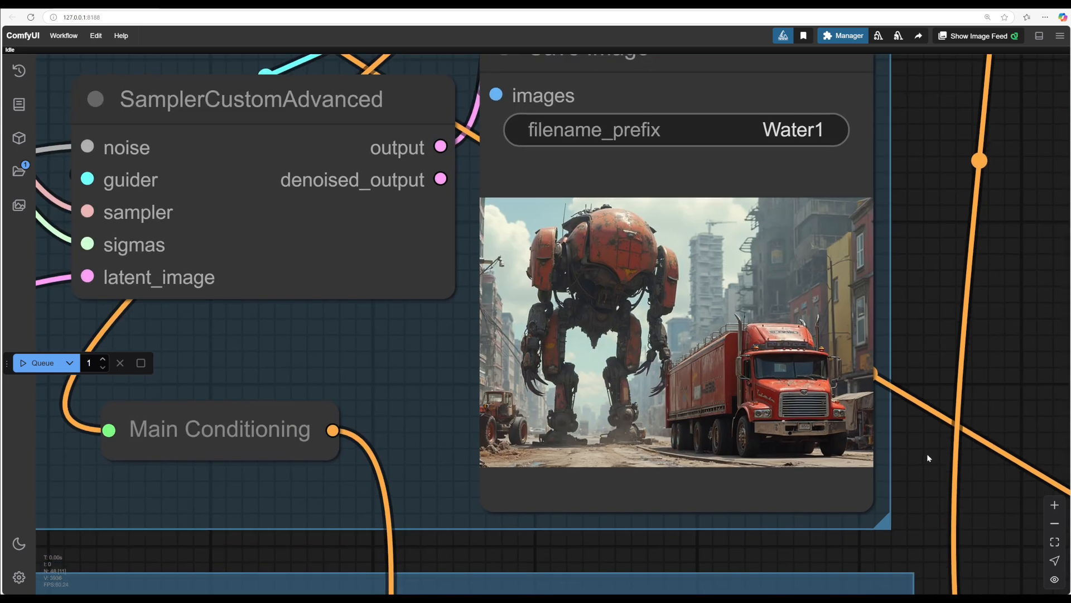
left_click_drag(924, 466, 798, 389)
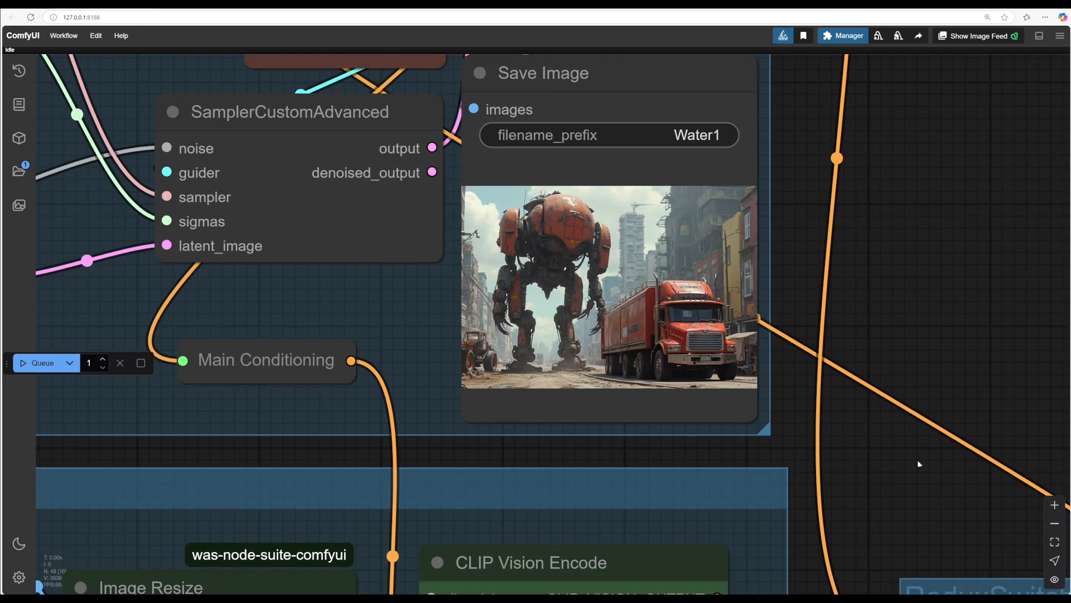
scroll(896, 440, "down", 3)
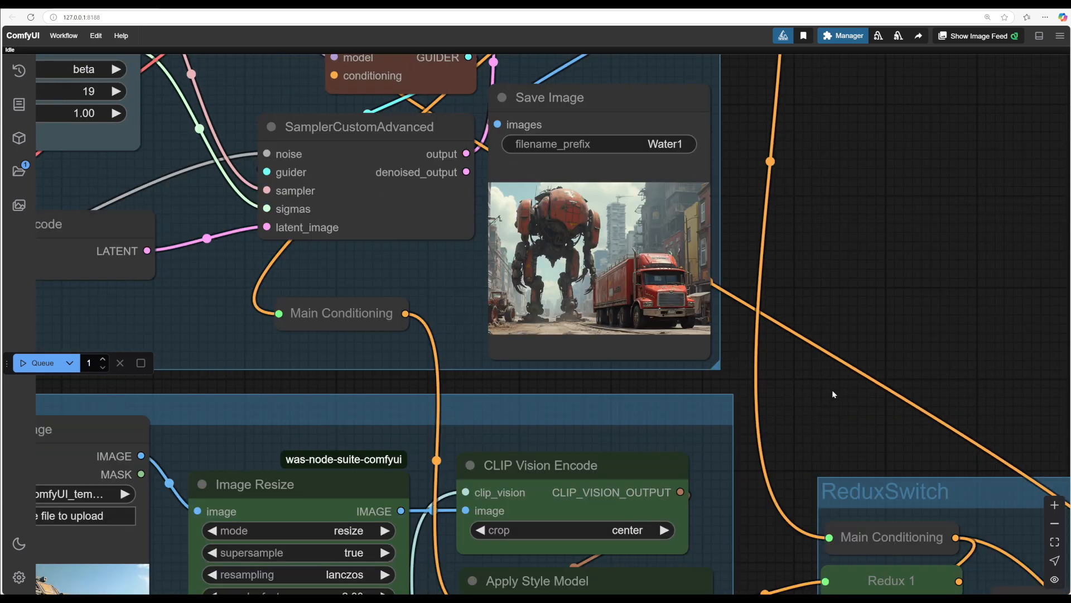
Step: Queue another generation and zoom in on the new image in the Save Image node
left_click_drag(833, 393, 899, 400)
scroll(899, 400, "down", 2)
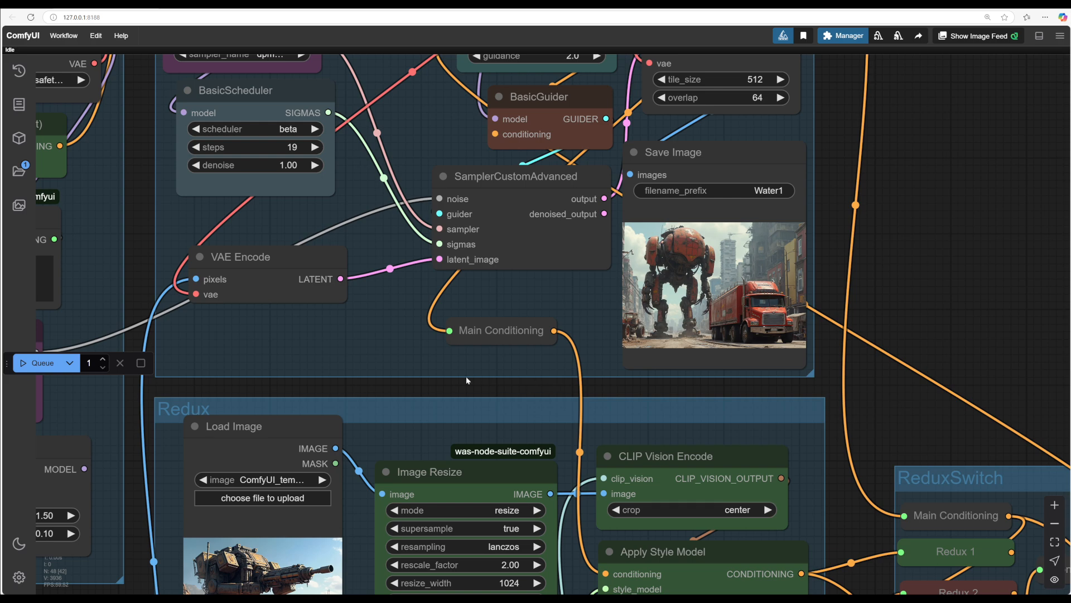
left_click_drag(466, 380, 519, 338)
scroll(518, 338, "down", 1)
left_click_drag(403, 340, 415, 359)
key("ctrl+Return")
left_click_drag(271, 325, 348, 314)
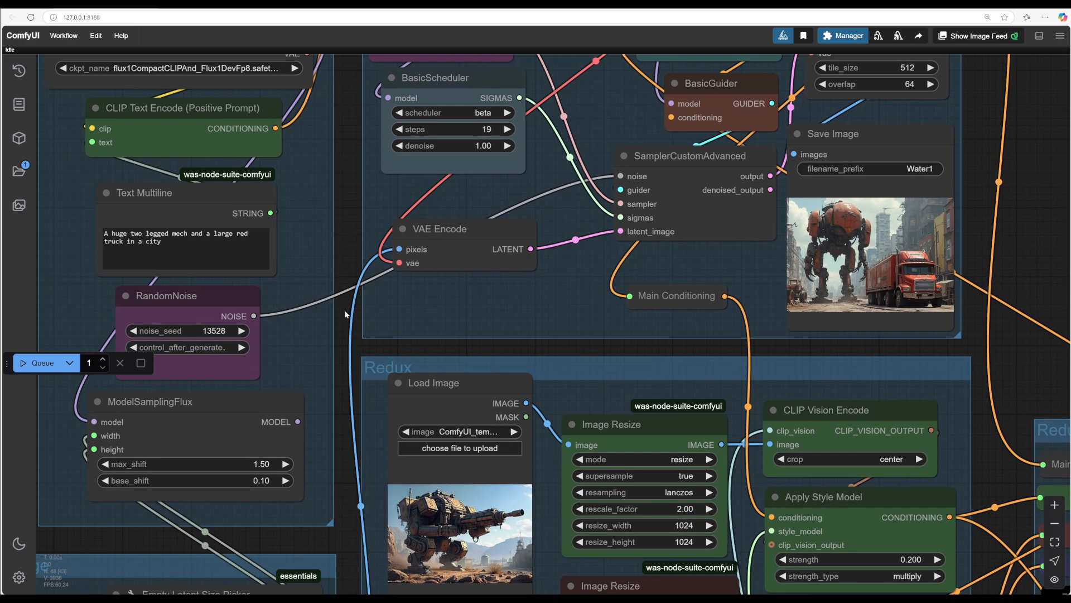
scroll(1009, 319, "up", 5)
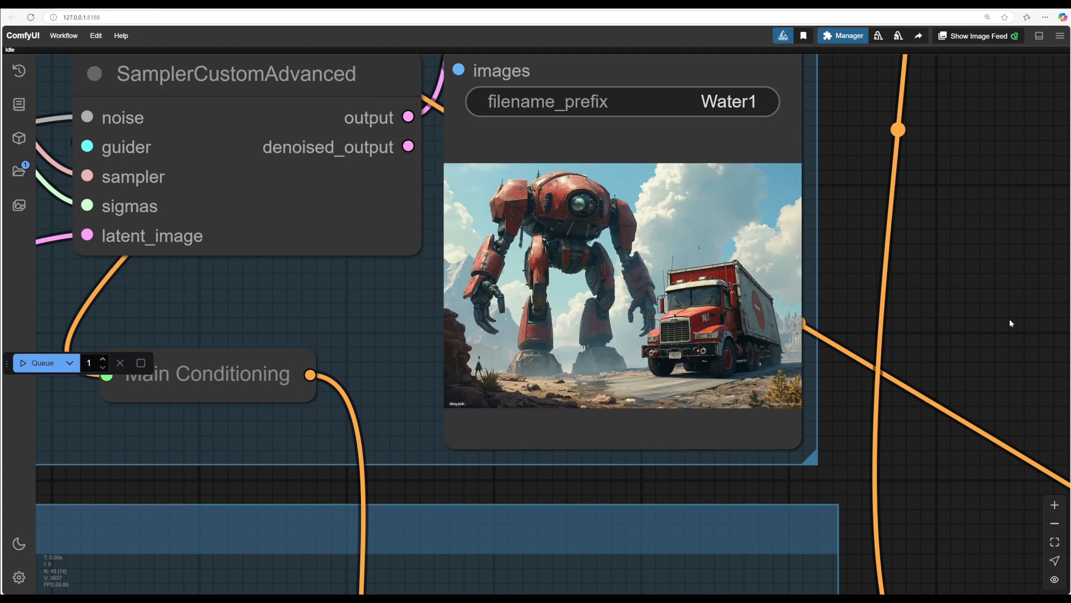
scroll(1010, 320, "down", 5)
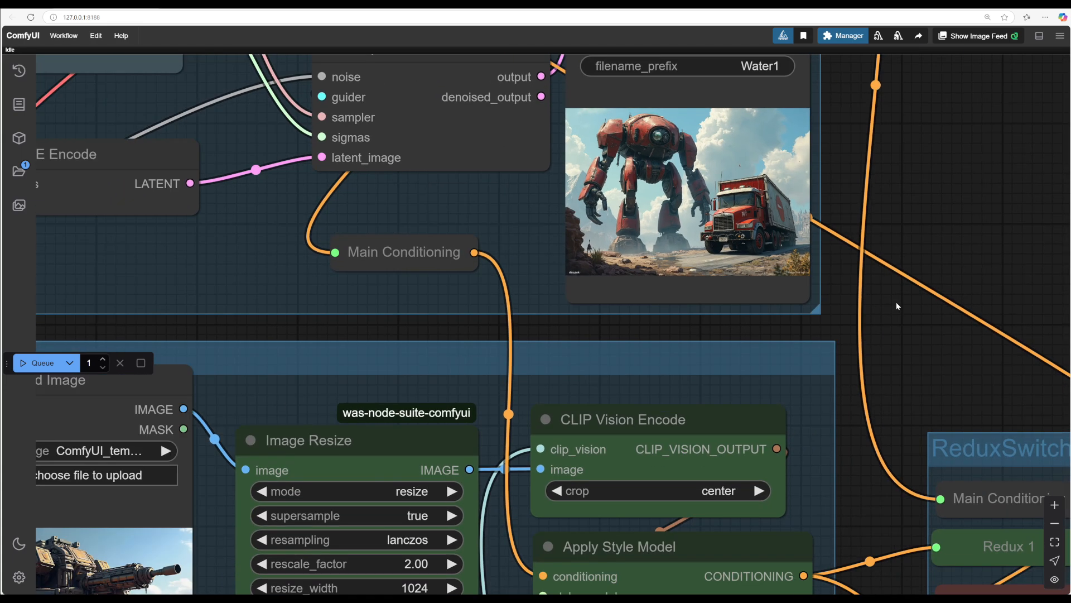
scroll(896, 302, "down", 2)
Step: Resize and rearrange the two Conditioning (Combine) nodes inside the SetArea group
left_click_drag(896, 302, 771, 39)
left_click_drag(783, 416, 765, 226)
scroll(764, 226, "down", 1)
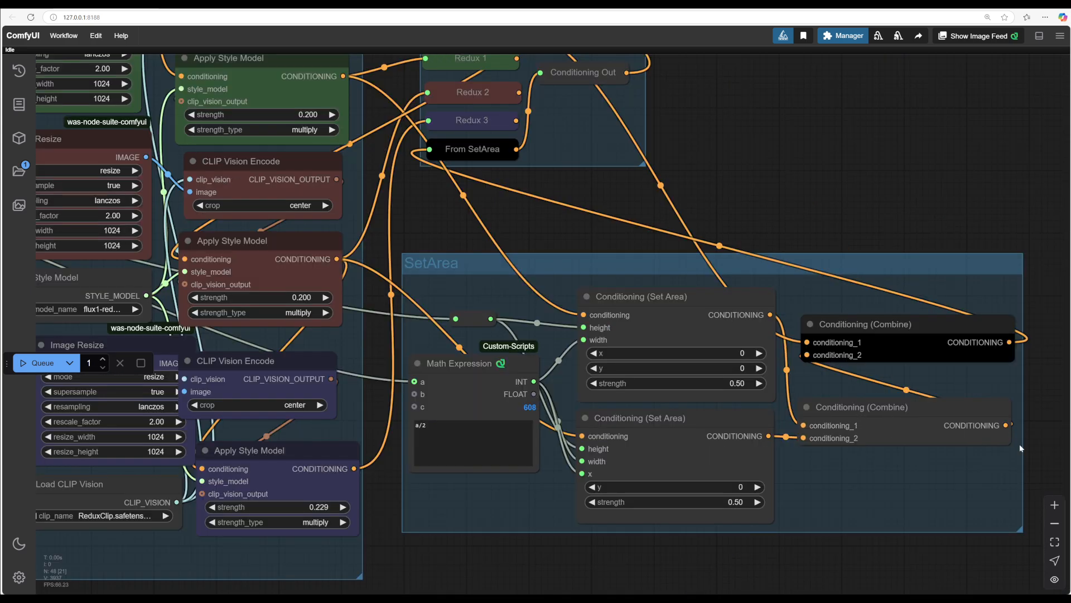
left_click_drag(1009, 440, 971, 443)
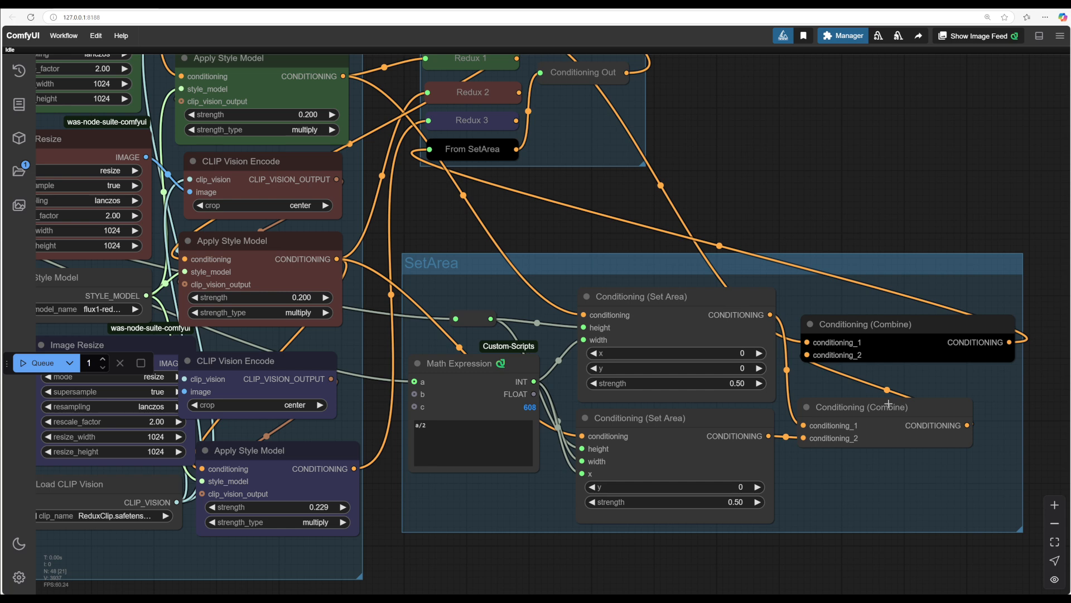
left_click_drag(878, 408, 916, 423)
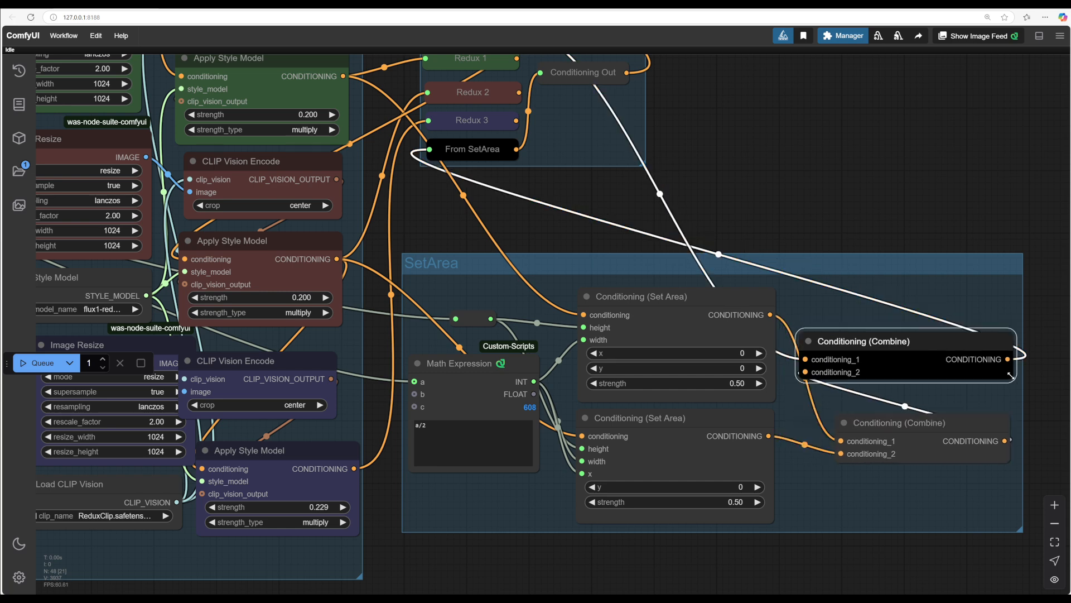
left_click_drag(1015, 378, 975, 382)
left_click_drag(879, 342, 897, 341)
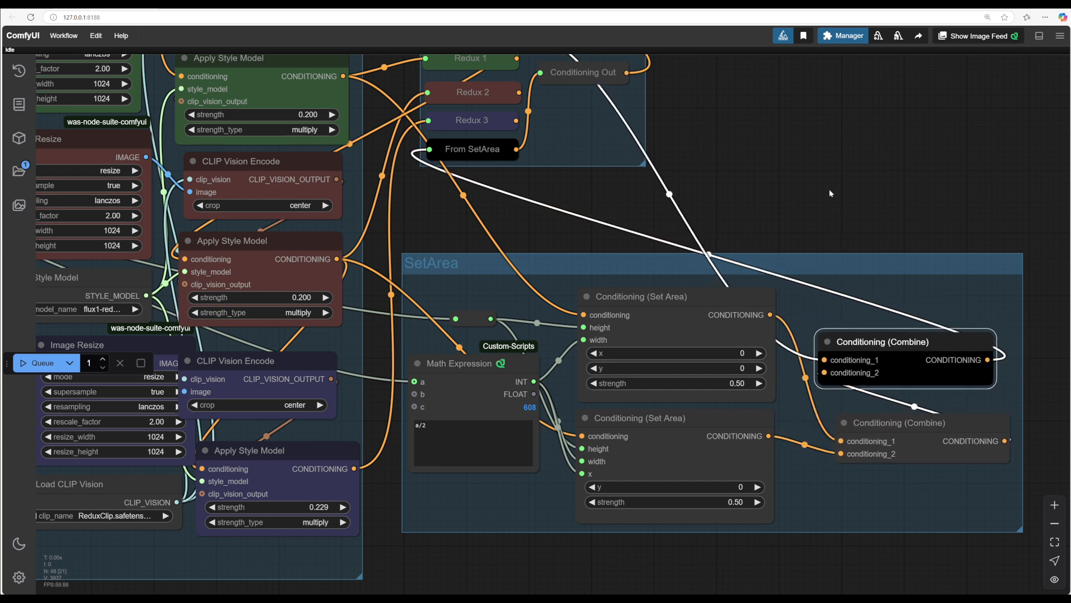
Step: Rewire the lower Conditioning (Combine) inputs, linking the first Conditioning (Set Area) output to its second conditioning input
scroll(837, 223, "down", 1)
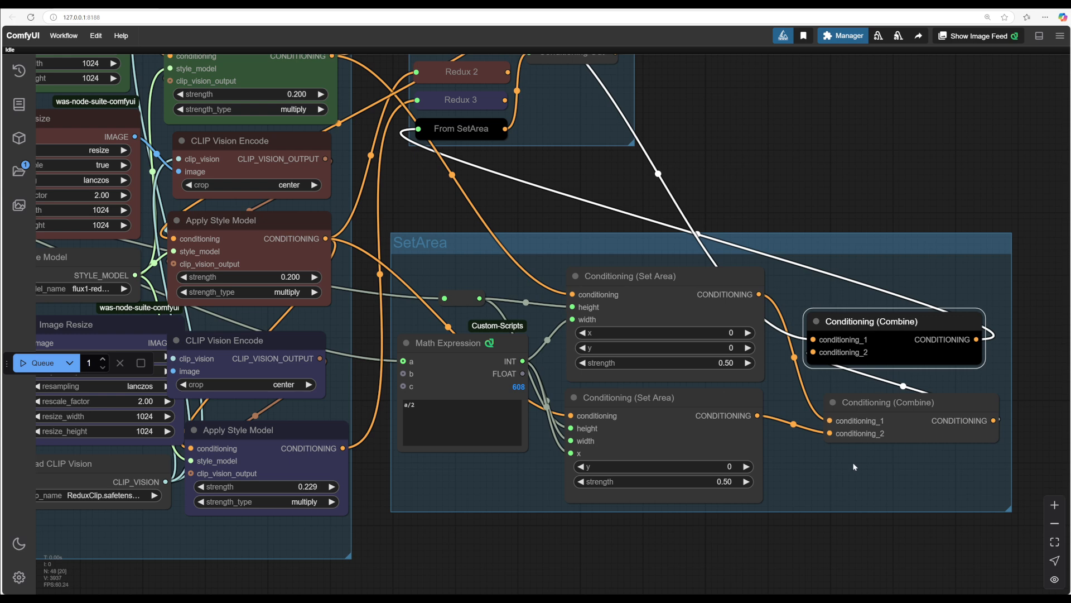
scroll(844, 477, "up", 3)
left_click_drag(793, 92, 797, 109)
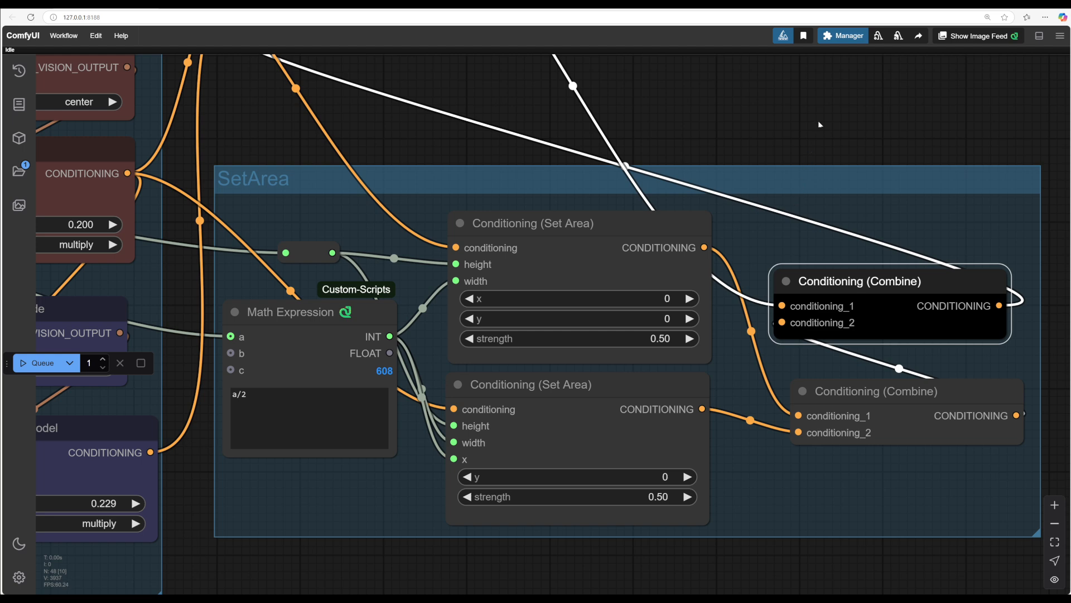
scroll(819, 124, "down", 8)
left_click_drag(804, 441, 708, 457)
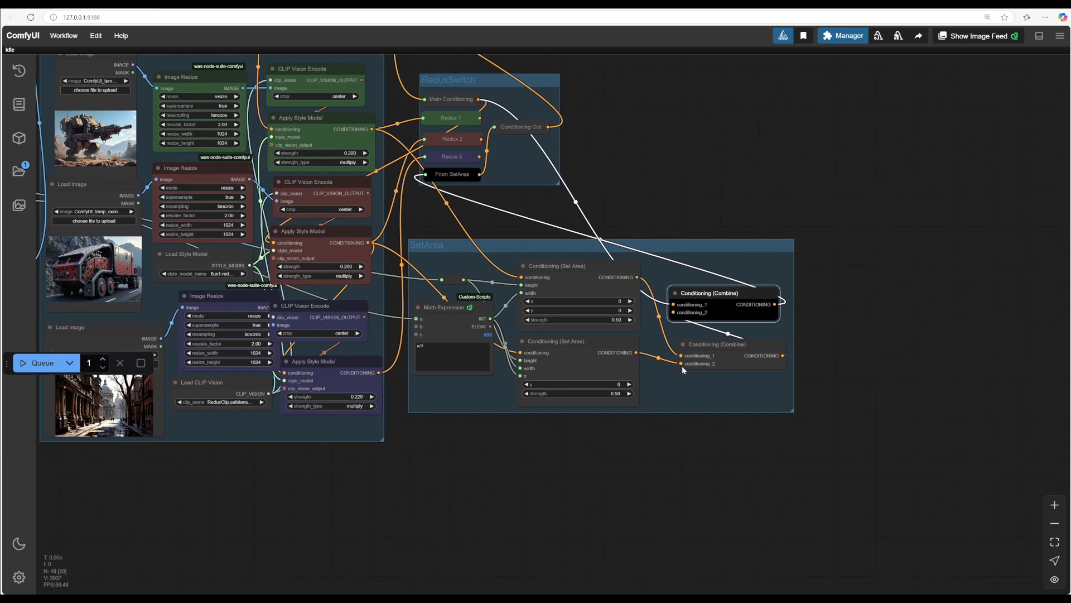
left_click_drag(682, 363, 681, 355)
left_click_drag(637, 277, 681, 363)
Step: Queue a generation and follow its progress to the output image in the Save Image node
left_click(39, 362)
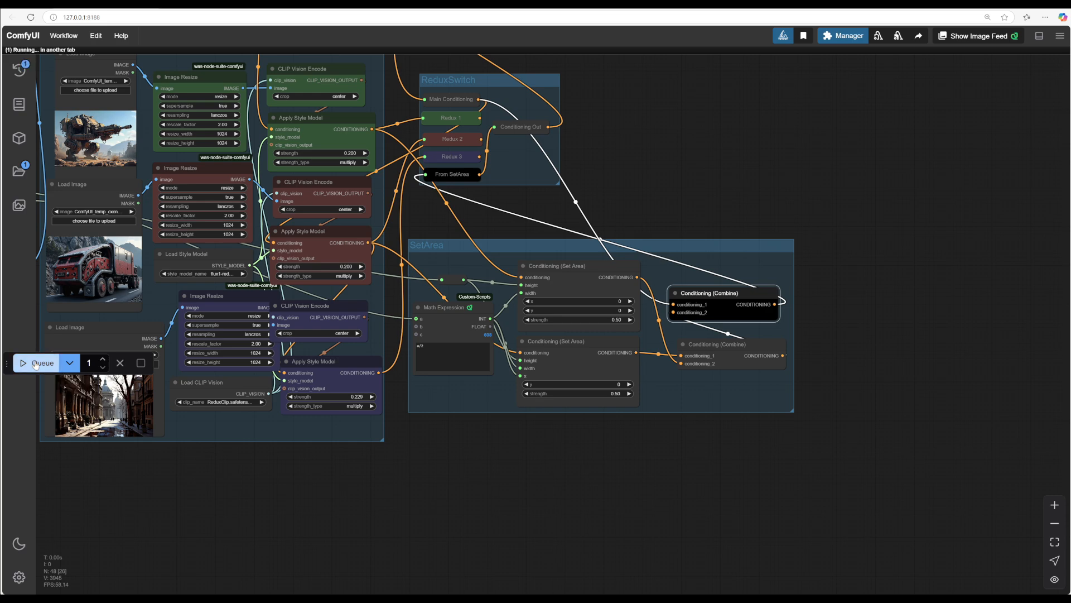
scroll(684, 241, "up", 6)
left_click_drag(684, 241, 832, 236)
scroll(757, 290, "up", 6)
left_click_drag(757, 291, 974, 276)
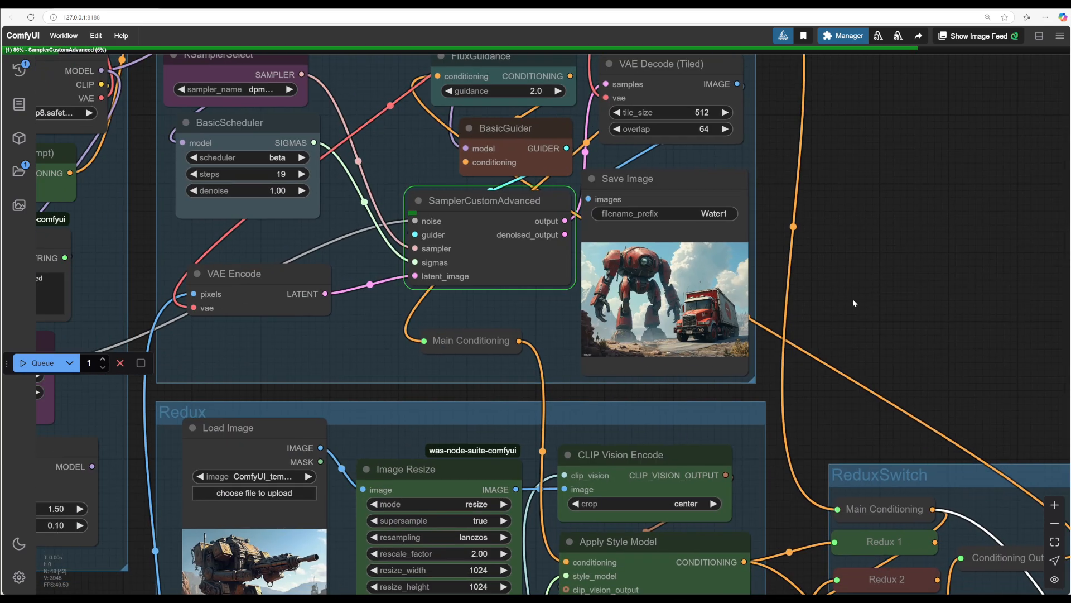
scroll(801, 396, "up", 3)
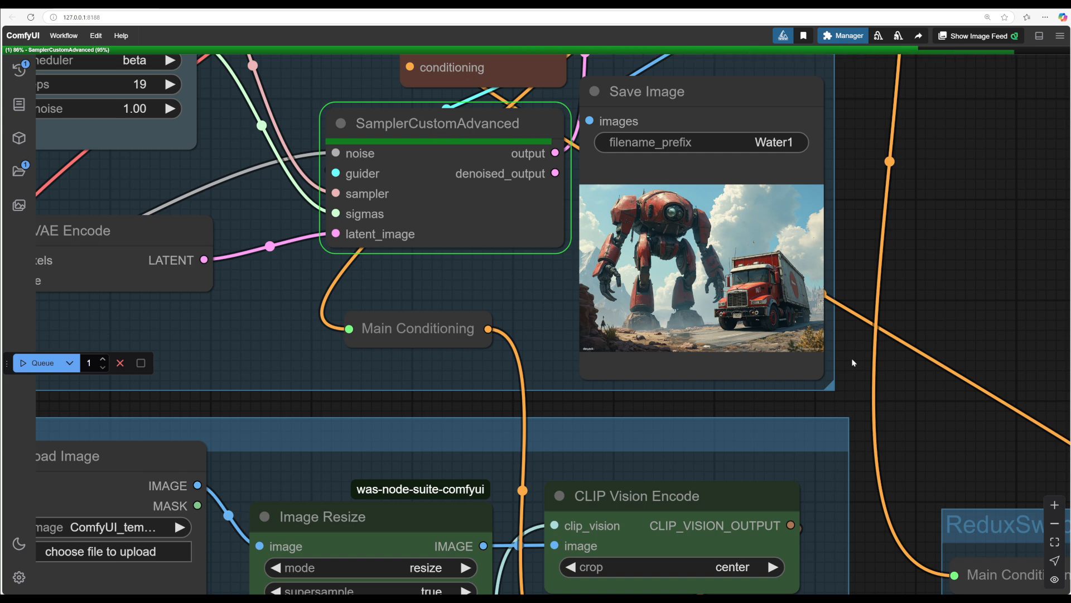
left_click_drag(928, 430, 791, 37)
left_click_drag(806, 444, 664, 233)
scroll(688, 186, "down", 3)
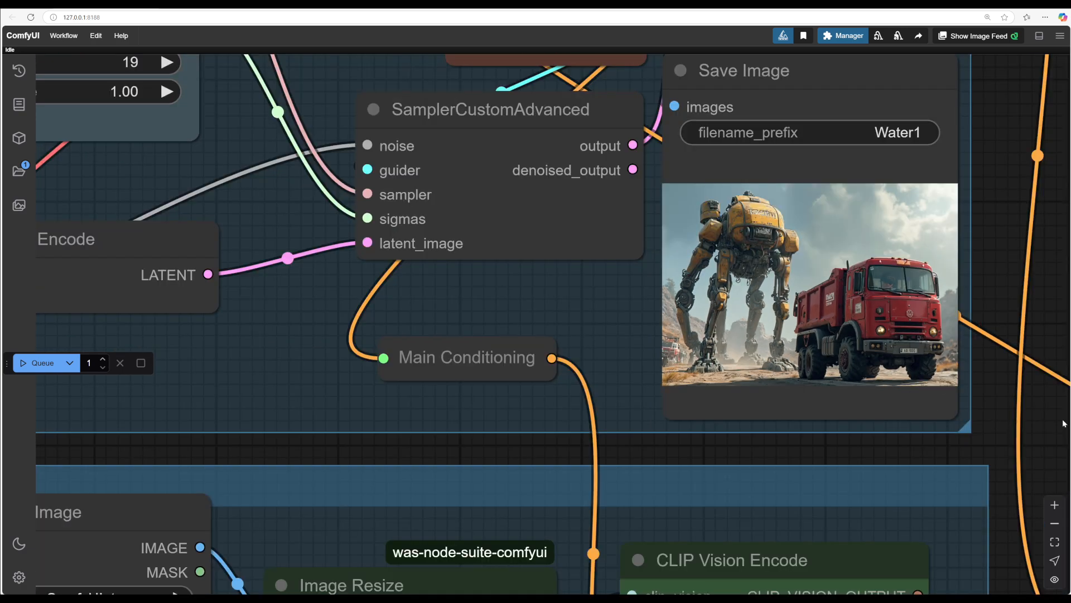
Step: Connect the first Apply Style Model's CONDITIONING output to the second Apply Style Model's conditioning input
left_click_drag(1033, 407, 868, 297)
scroll(904, 349, "down", 3)
left_click_drag(914, 363, 905, 166)
left_click_drag(753, 536, 791, 537)
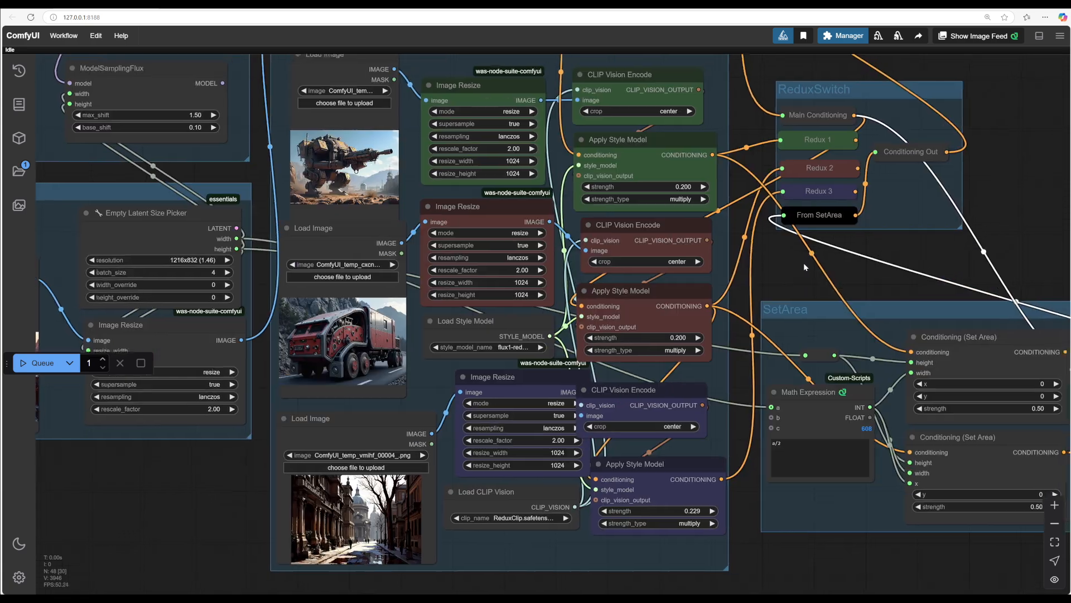
left_click_drag(803, 262, 775, 328)
left_click_drag(704, 290, 736, 309)
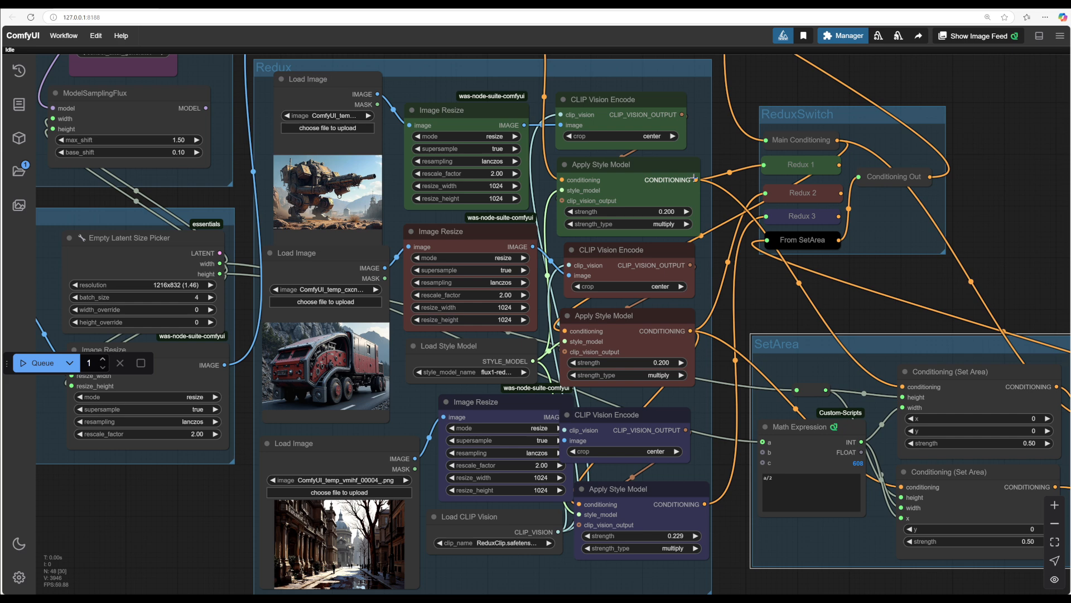
left_click_drag(696, 178, 621, 317)
Step: Set the SetArea group's nodes to Never and the third Apply Style Model strength to 0.313
right_click(799, 355)
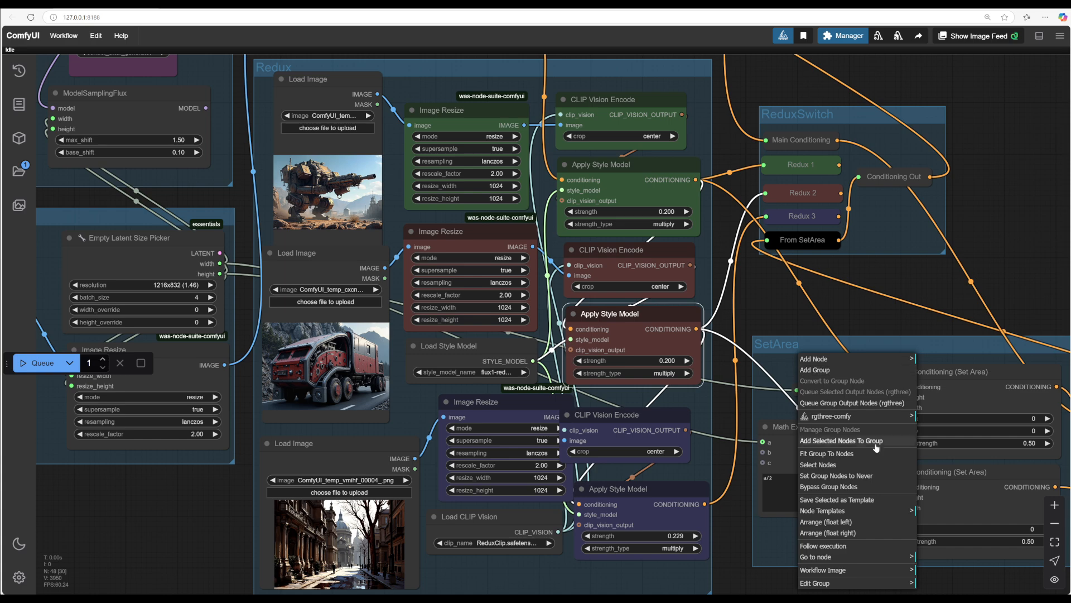
left_click(864, 476)
left_click_drag(768, 314, 913, 277)
left_click_drag(813, 500, 855, 501)
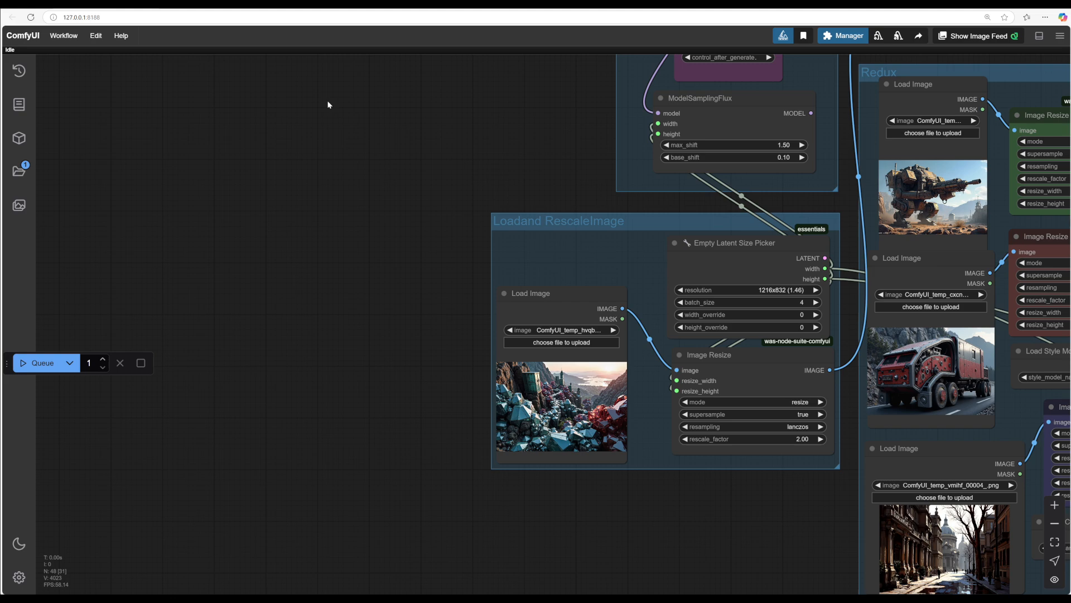
Step: Edit the prompt to read "On the left a huge two legged mech and on the right a large red truck in a city"
left_click_drag(328, 104, 343, 381)
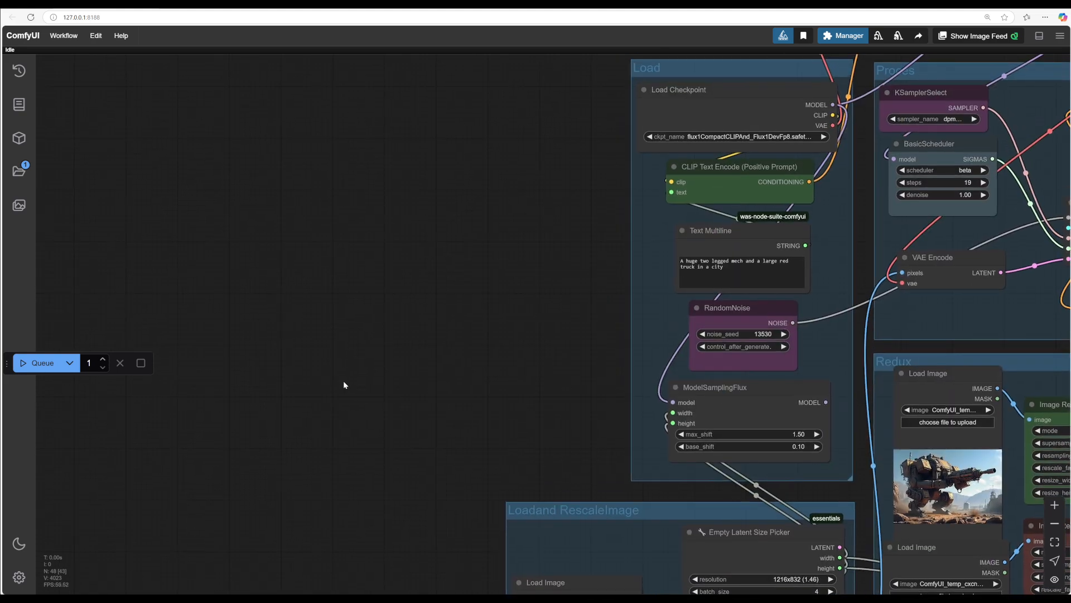
left_click_drag(495, 263, 206, 334)
scroll(343, 329, "up", 4)
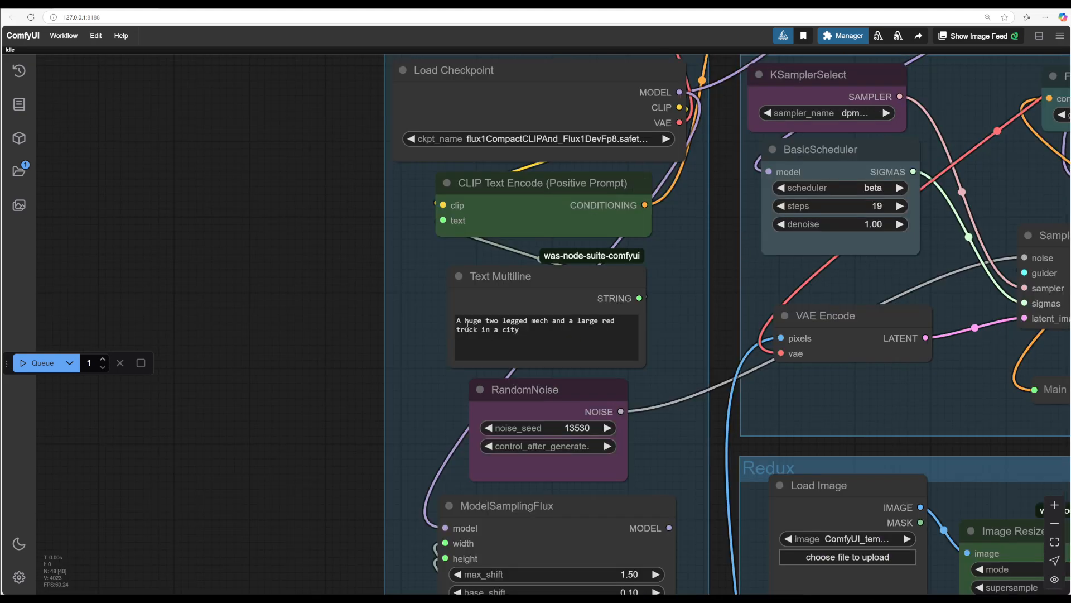
left_click_drag(461, 321, 451, 320)
type("On the left")
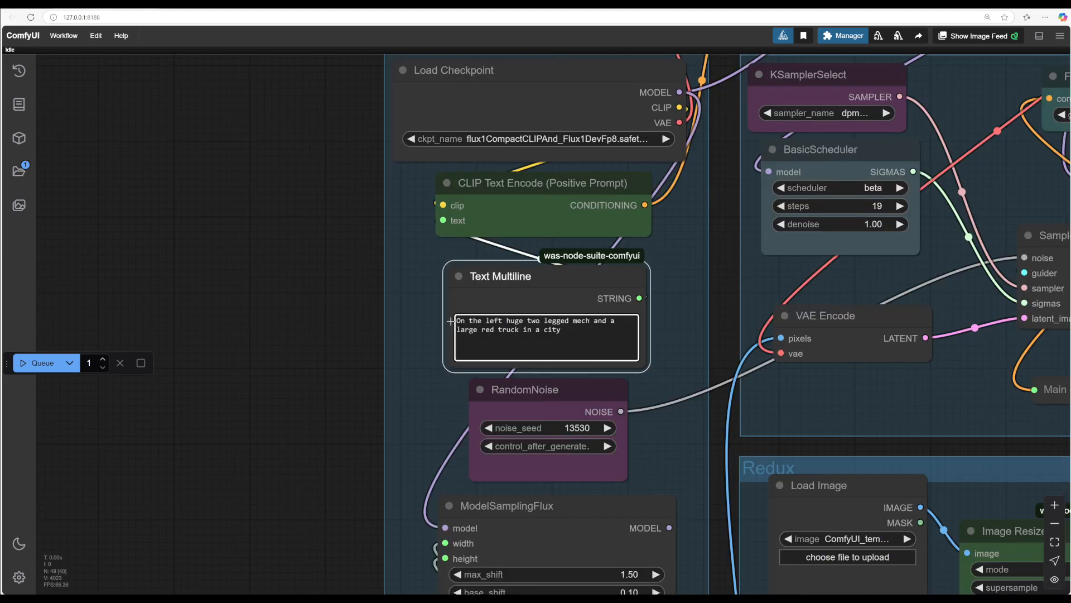
type(" a")
type("the right")
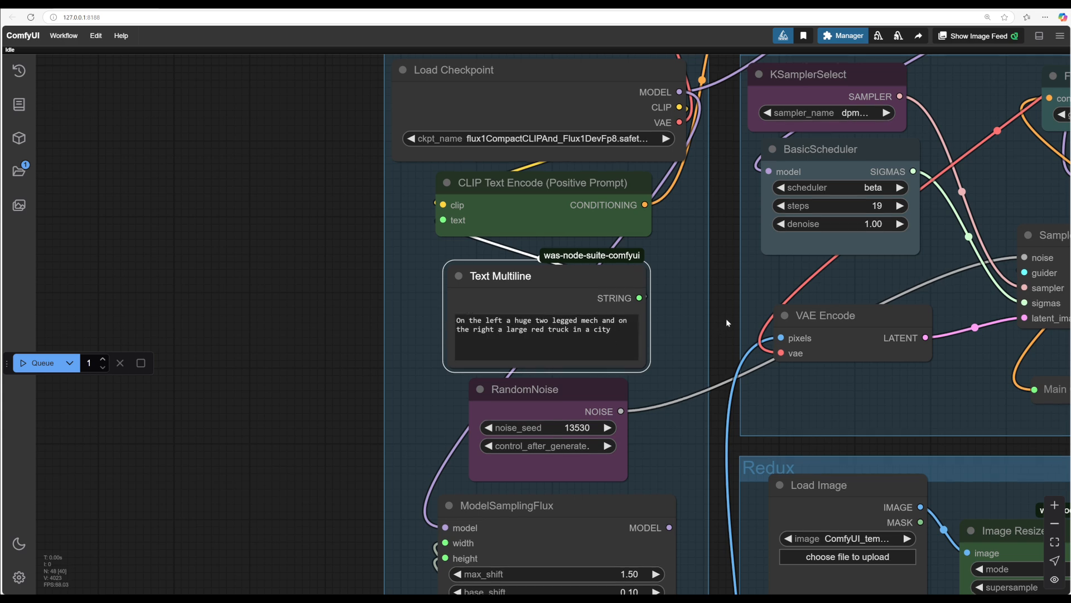
Step: Review the newly generated image in the Save Image node
left_click_drag(725, 318, 500, 283)
left_click_drag(883, 390, 528, 383)
scroll(989, 357, "down", 4)
left_click_drag(974, 292, 950, 318)
left_click_drag(949, 318, 947, 317)
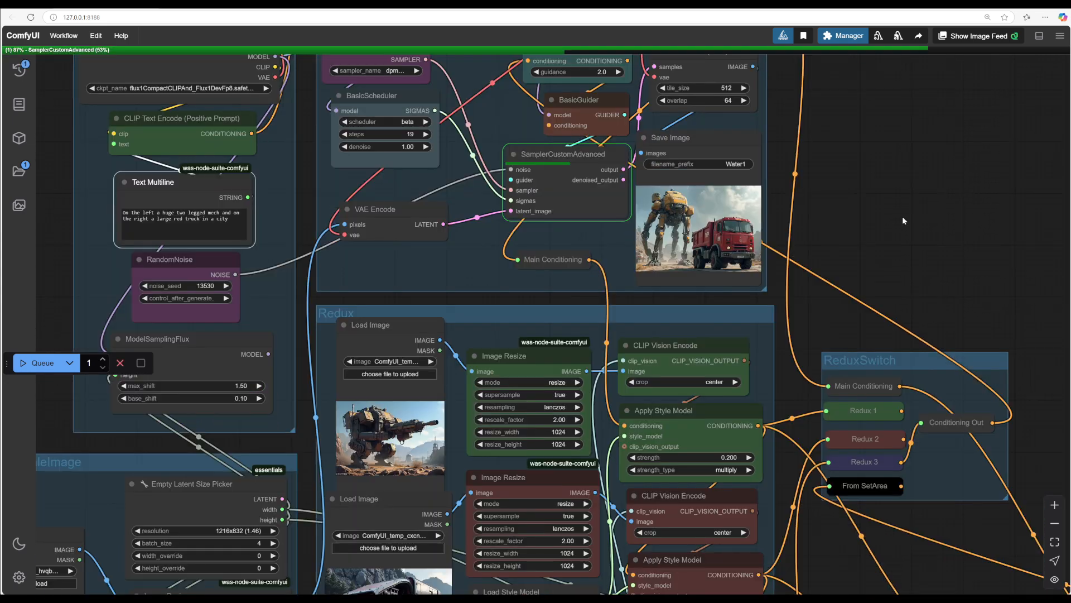
left_click_drag(902, 216, 998, 284)
scroll(885, 267, "up", 4)
scroll(999, 285, "up", 2)
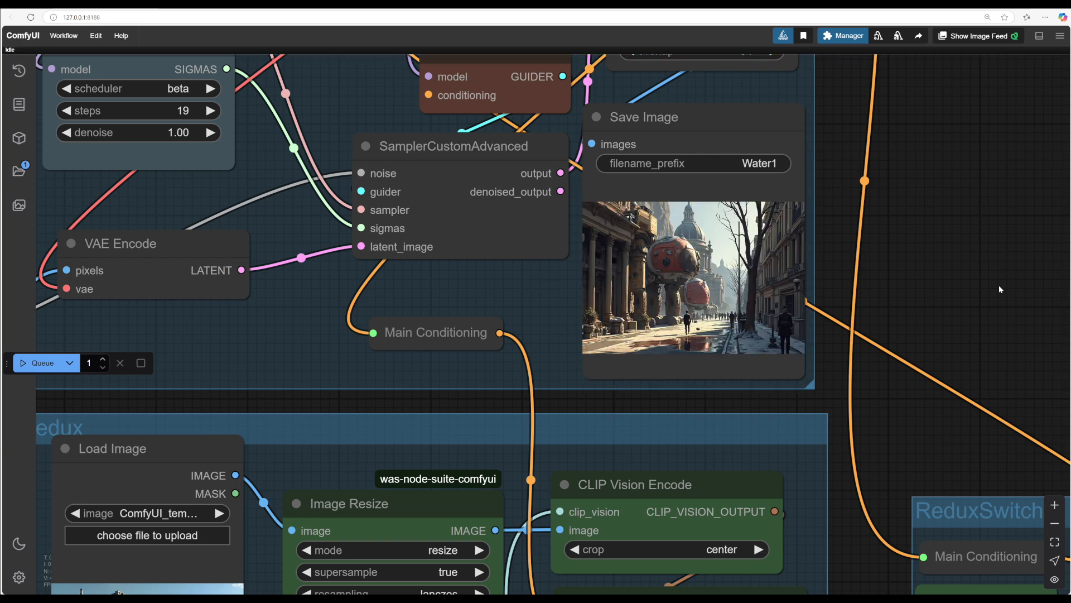
scroll(916, 304, "up", 5)
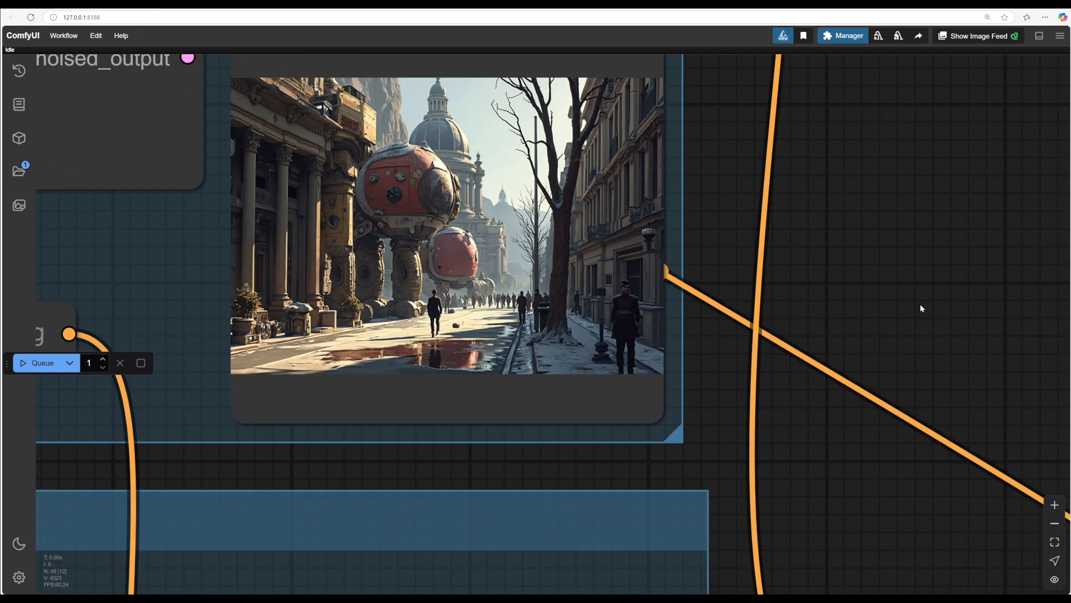
Step: Pan around the workflow and check the next generated image in the Save Image node
scroll(869, 158, "down", 8)
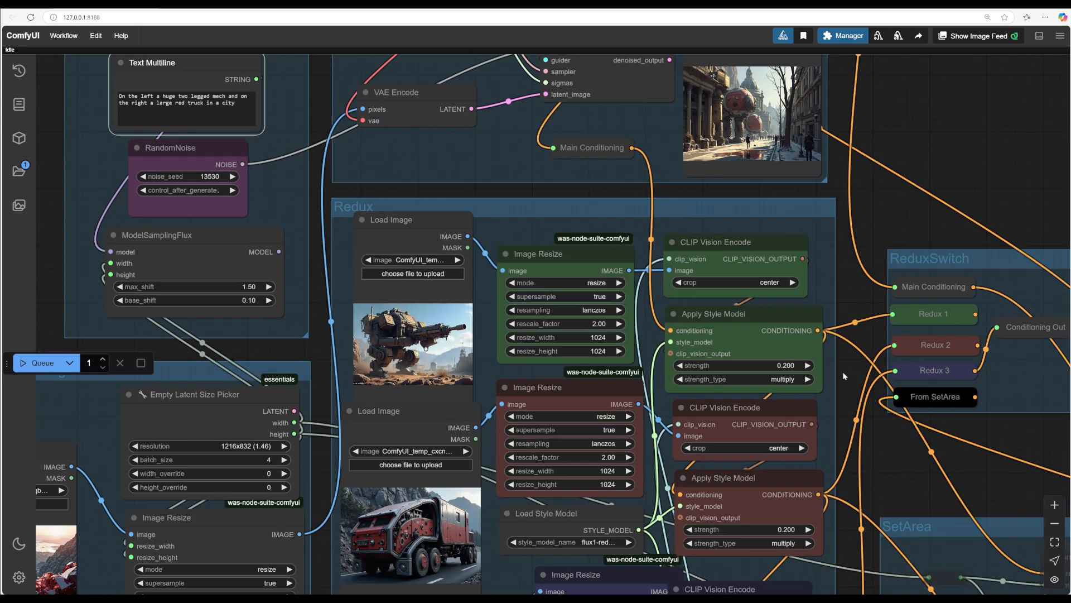
scroll(858, 300, "up", 3)
left_click_drag(857, 297, 839, 139)
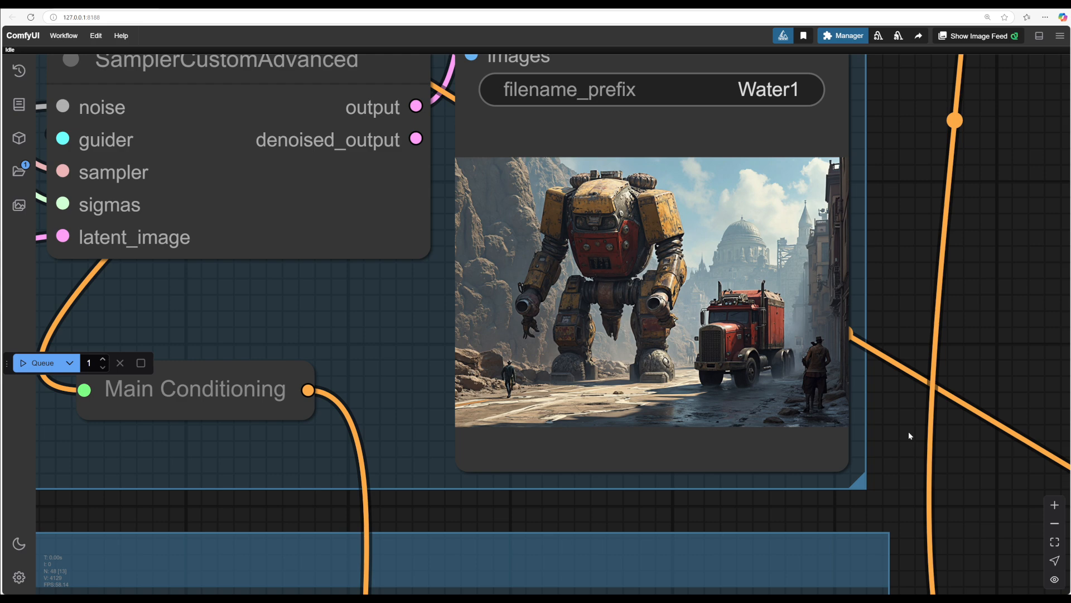
left_click_drag(887, 434, 929, 286)
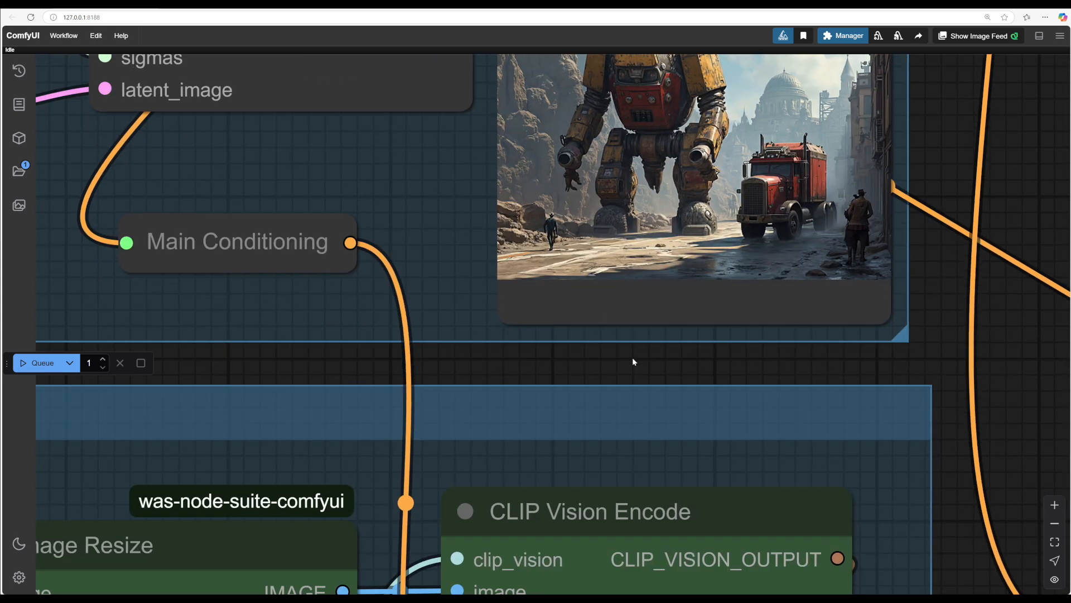
Step: Load a new organic-architecture style image into the first Load Image node of the Redux group
left_click_drag(607, 366, 561, 363)
scroll(957, 387, "down", 2)
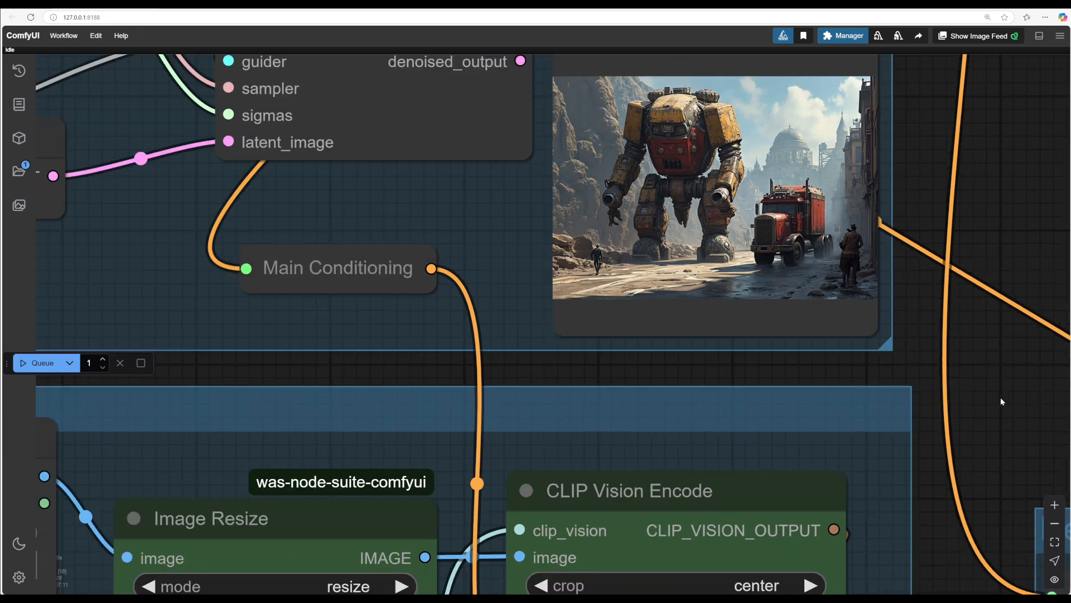
left_click_drag(999, 399, 919, 386)
scroll(919, 387, "down", 4)
left_click_drag(971, 268, 928, 465)
left_click_drag(920, 428, 926, 195)
left_click_drag(907, 420, 904, 190)
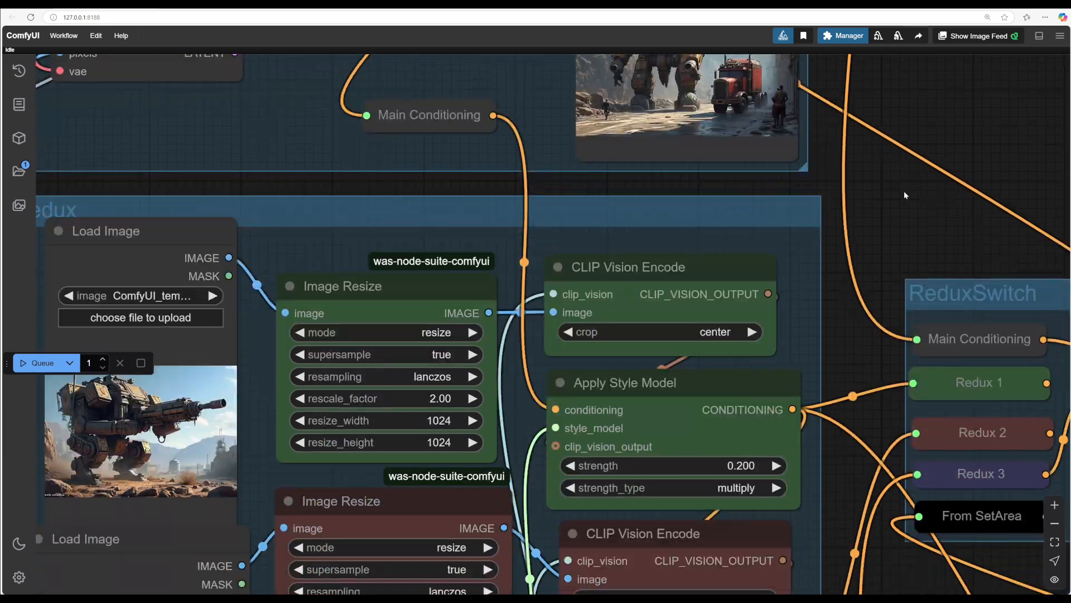
left_click_drag(861, 354, 1042, 165)
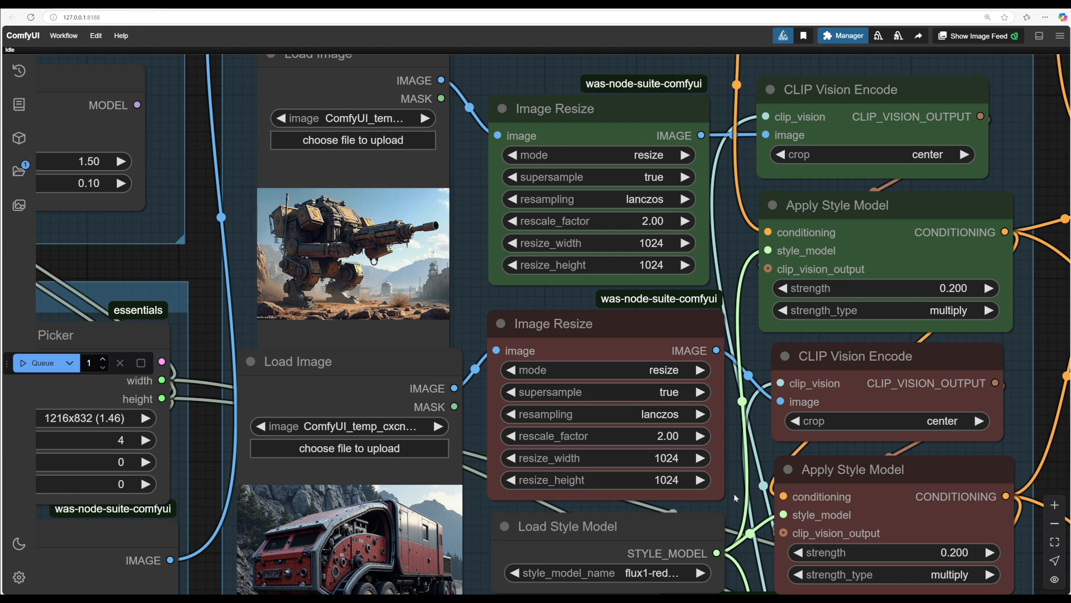
left_click_drag(464, 261, 703, 337)
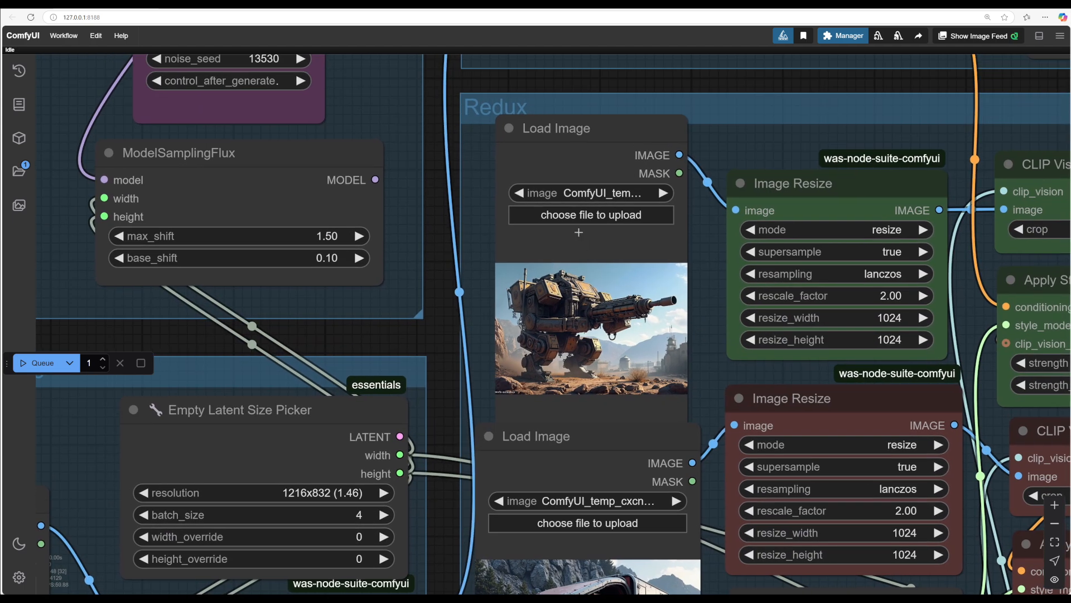
left_click(567, 216)
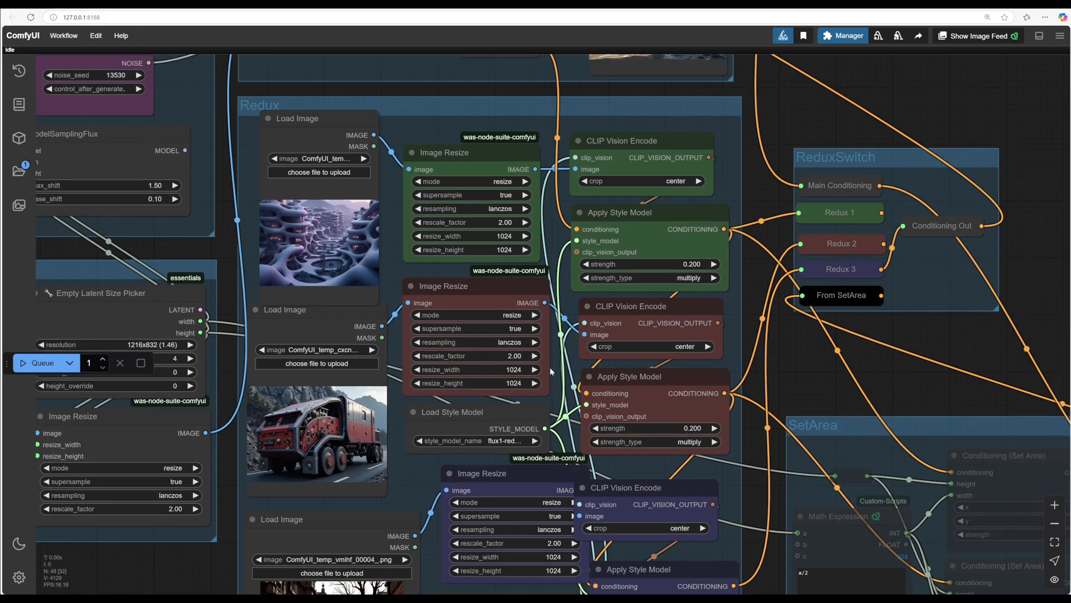
left_click_drag(791, 367, 610, 428)
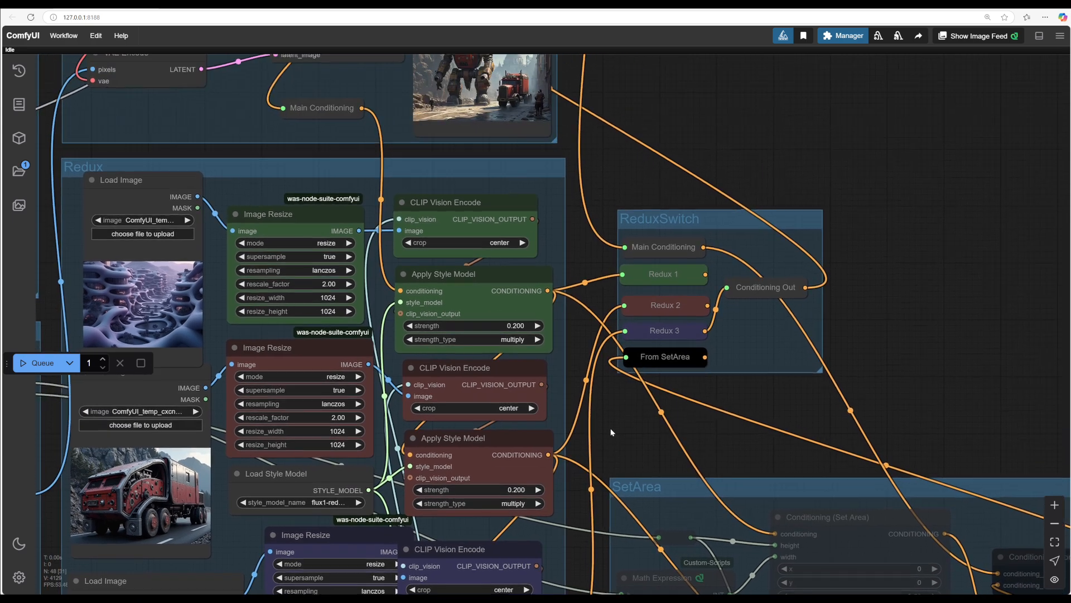
Step: Connect Redux 2 in the ReduxSwitch to Conditioning Out and queue a generation
left_click_drag(708, 306, 726, 289)
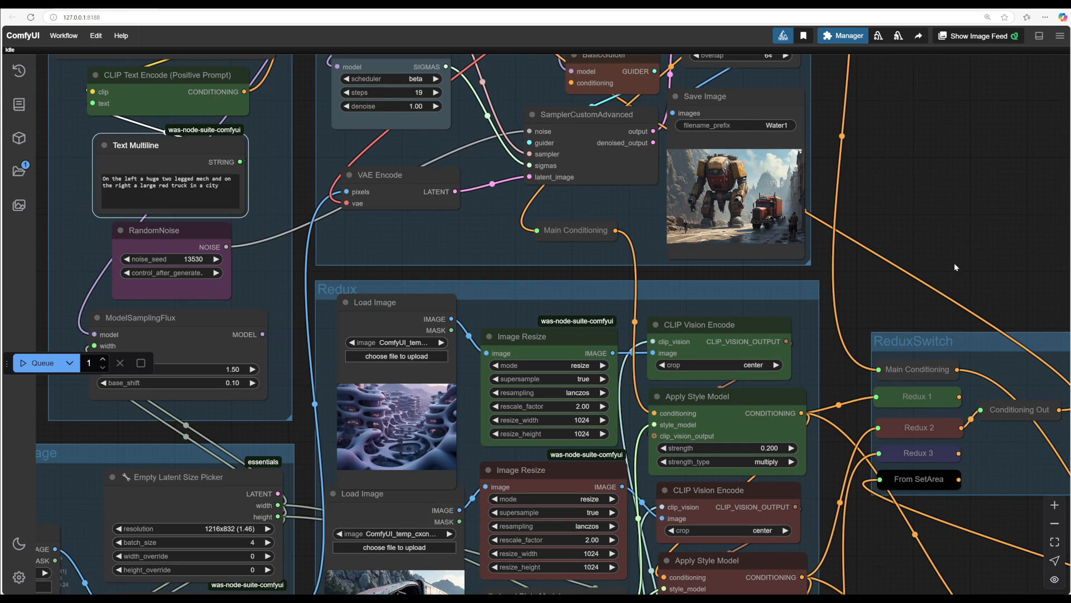
left_click_drag(927, 162, 974, 321)
key("ctrl+Return")
Step: Review the generated image in the Save Image node
scroll(943, 374, "up", 8)
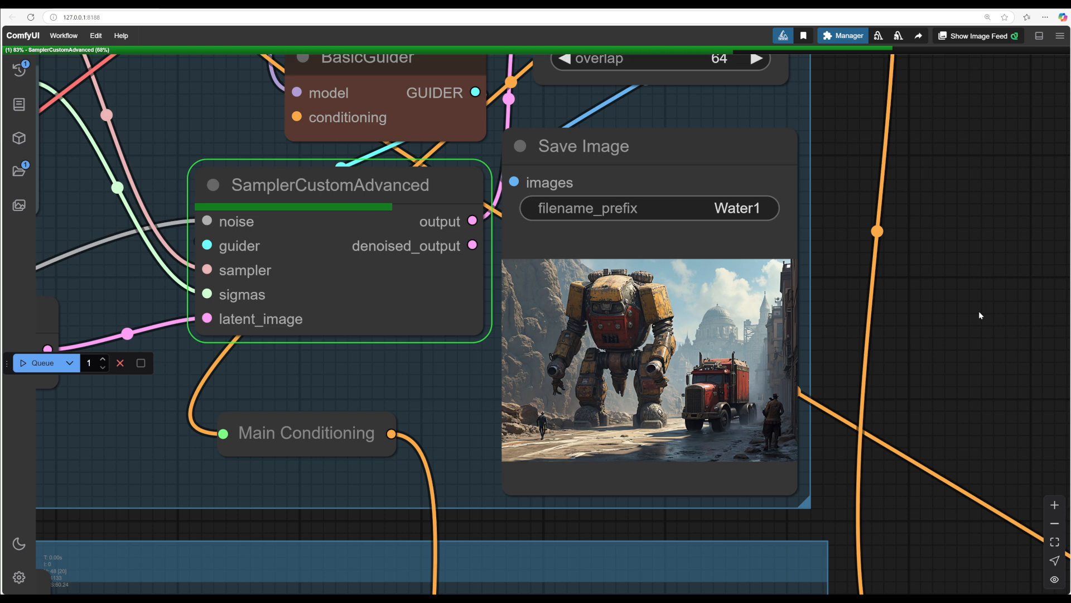
scroll(979, 310, "down", 5)
left_click_drag(927, 474, 875, 218)
left_click_drag(835, 547, 934, 562)
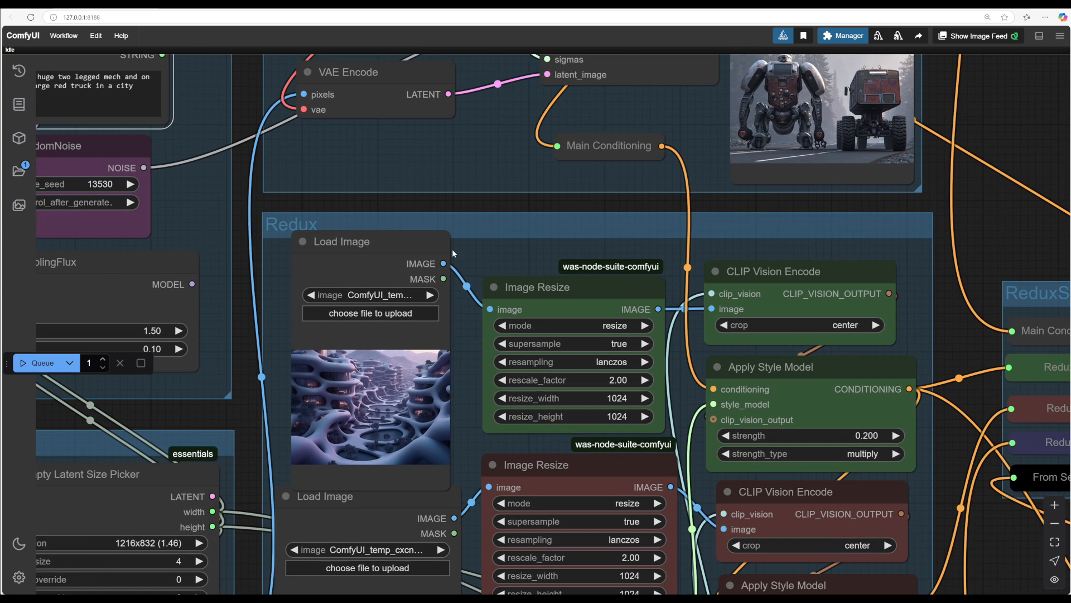
Step: Change the Text Multiline prompt to "A large red truck in a city"
left_click_drag(403, 201, 917, 255)
left_click_drag(350, 230, 279, 305)
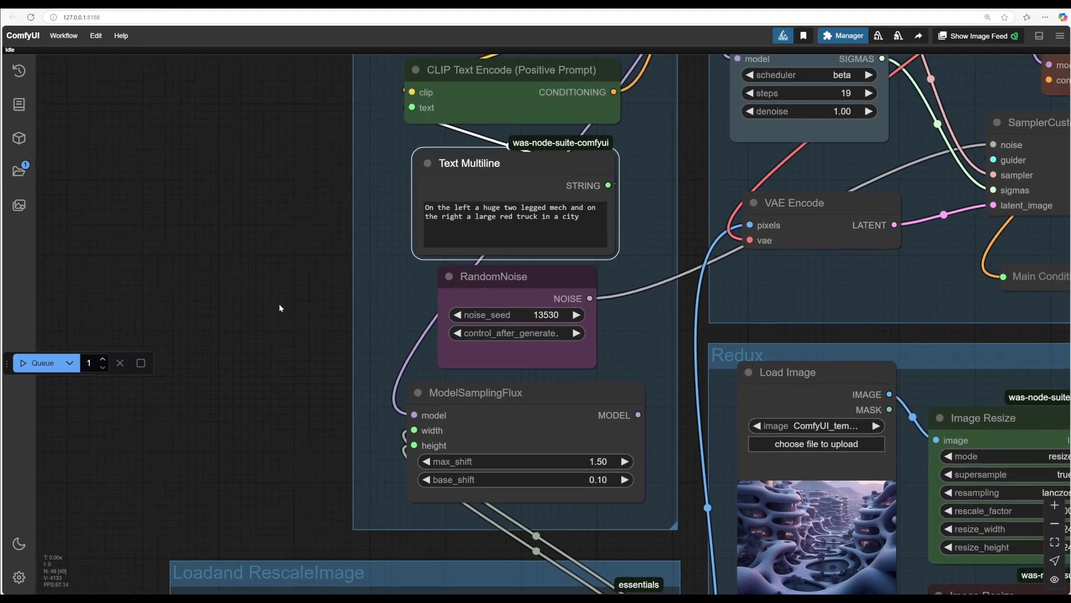
scroll(280, 304, "up", 1)
scroll(280, 305, "up", 3)
left_click_drag(870, 347, 752, 599)
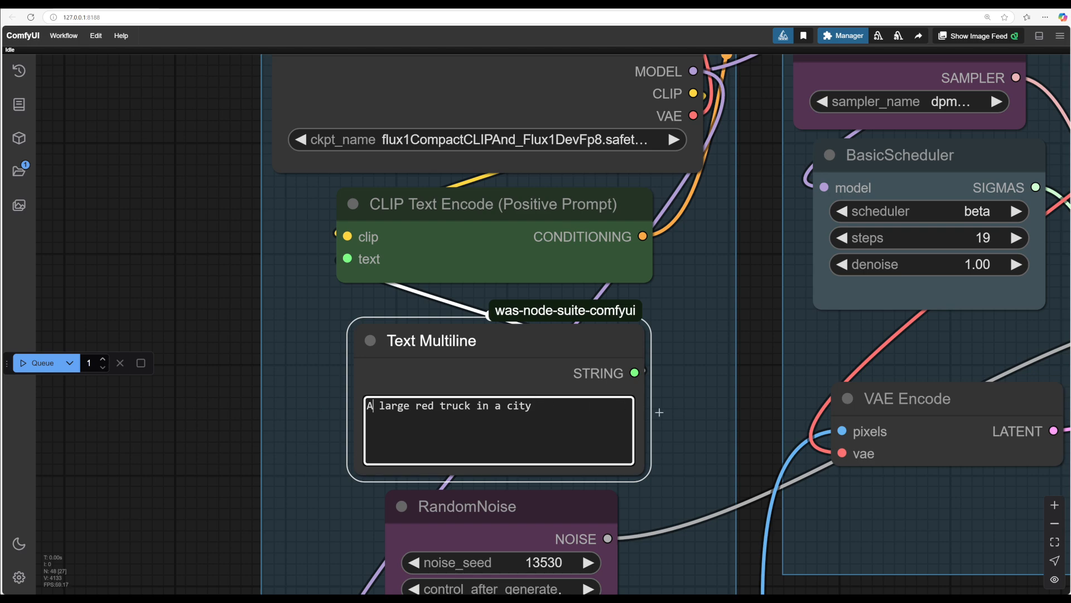
Step: Pan across the workflow and inspect the new generated image in the Save Image node
scroll(757, 398, "down", 1)
scroll(755, 394, "down", 1)
left_click_drag(756, 394, 318, 296)
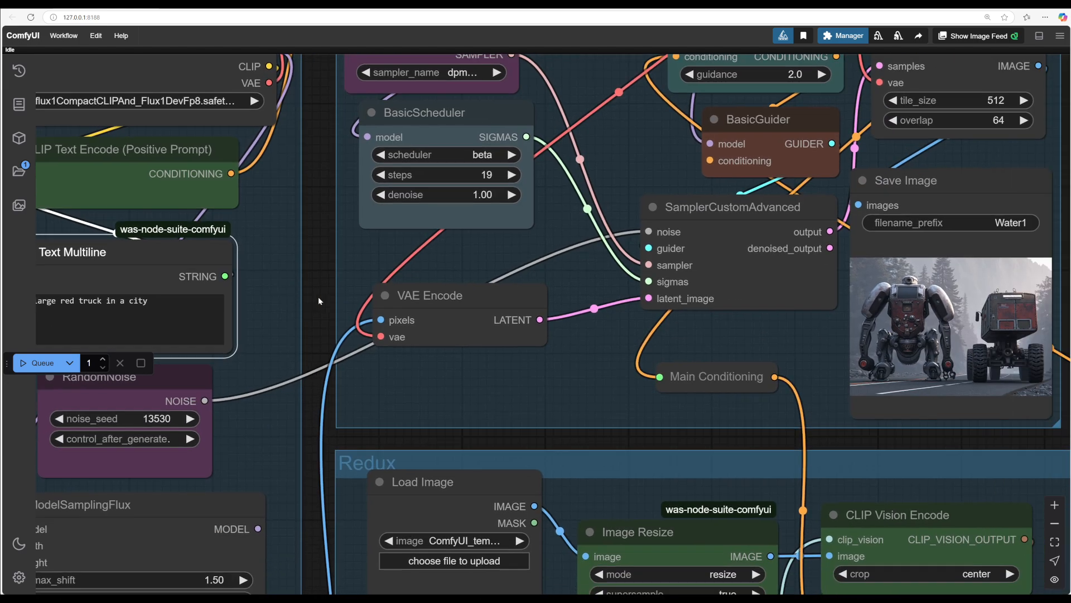
left_click_drag(76, 588, 222, 481)
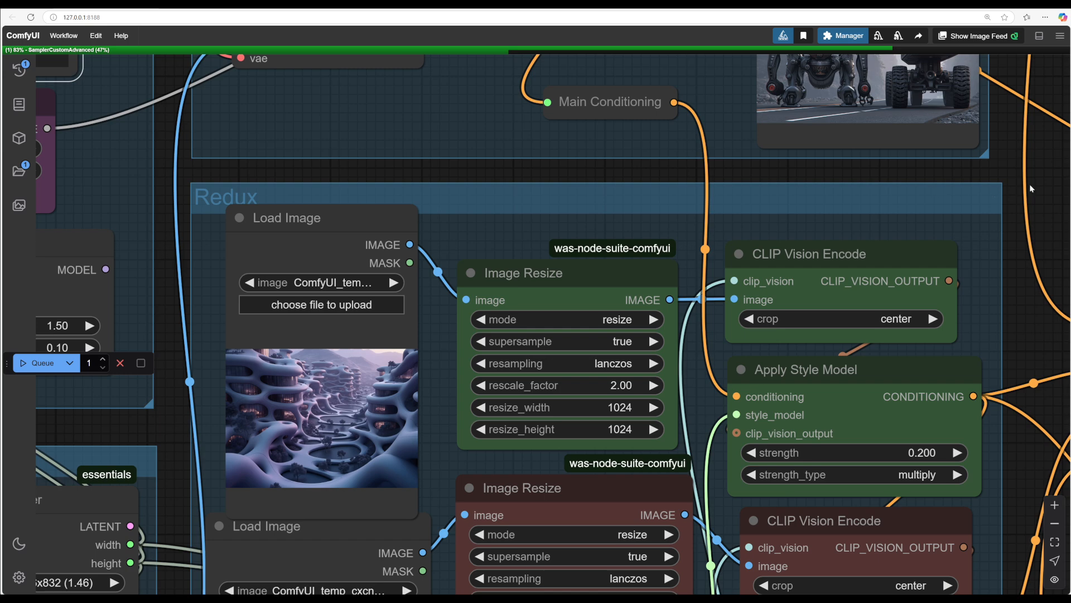
left_click_drag(1010, 223, 898, 425)
left_click_drag(930, 380, 933, 429)
scroll(738, 325, "up", 8)
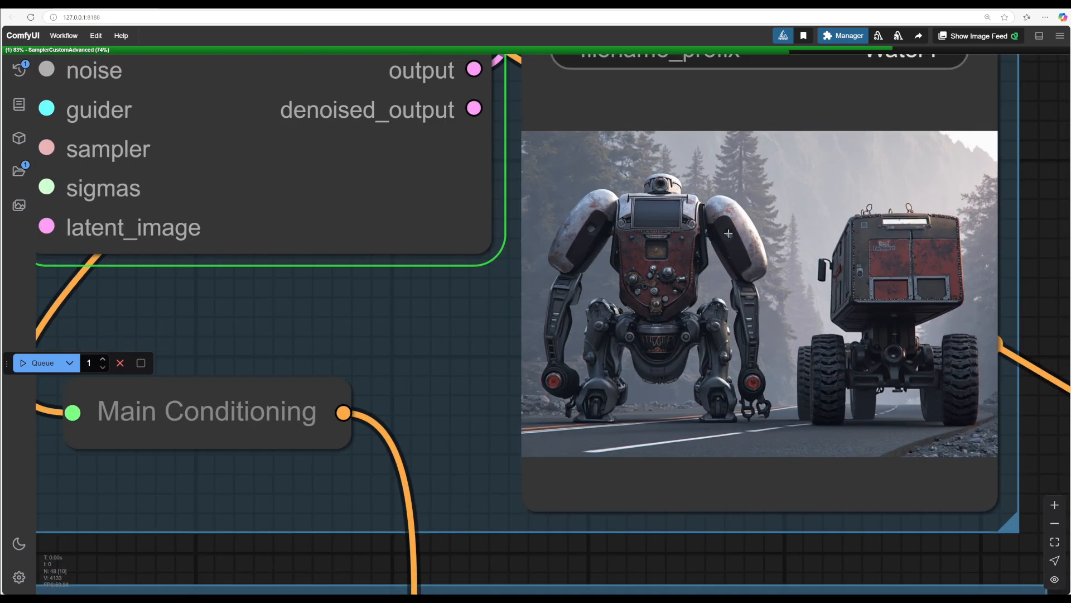
scroll(754, 378, "down", 5)
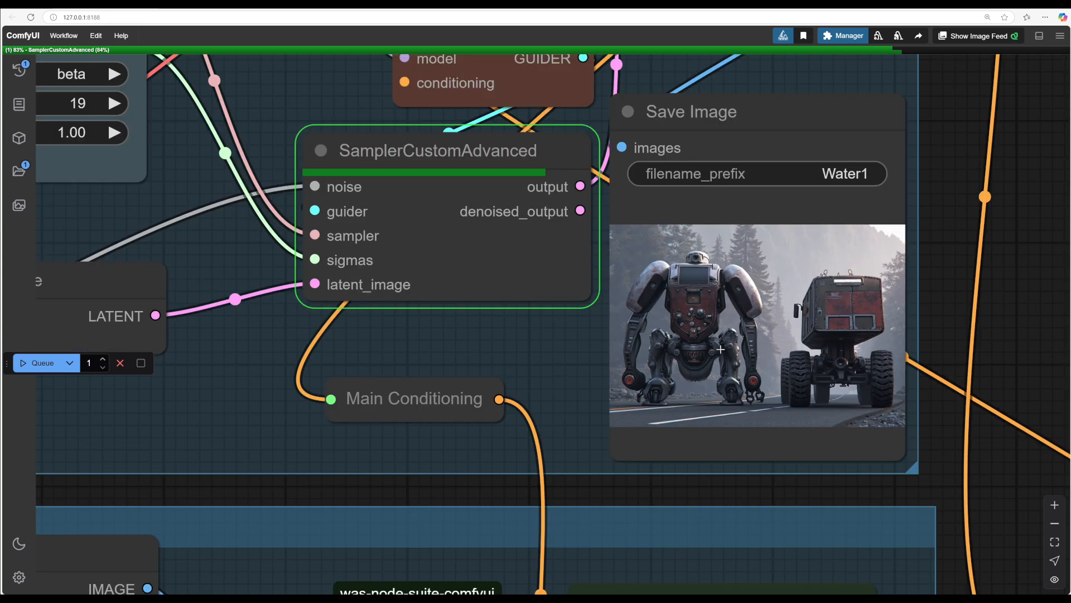
left_click_drag(996, 363, 935, 361)
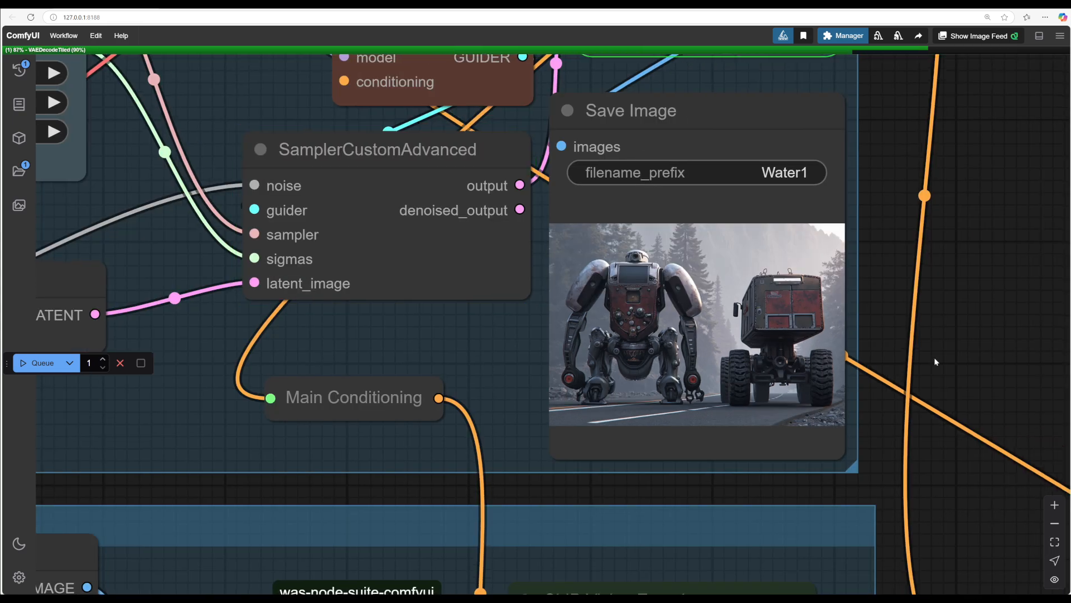
scroll(972, 357, "up", 4)
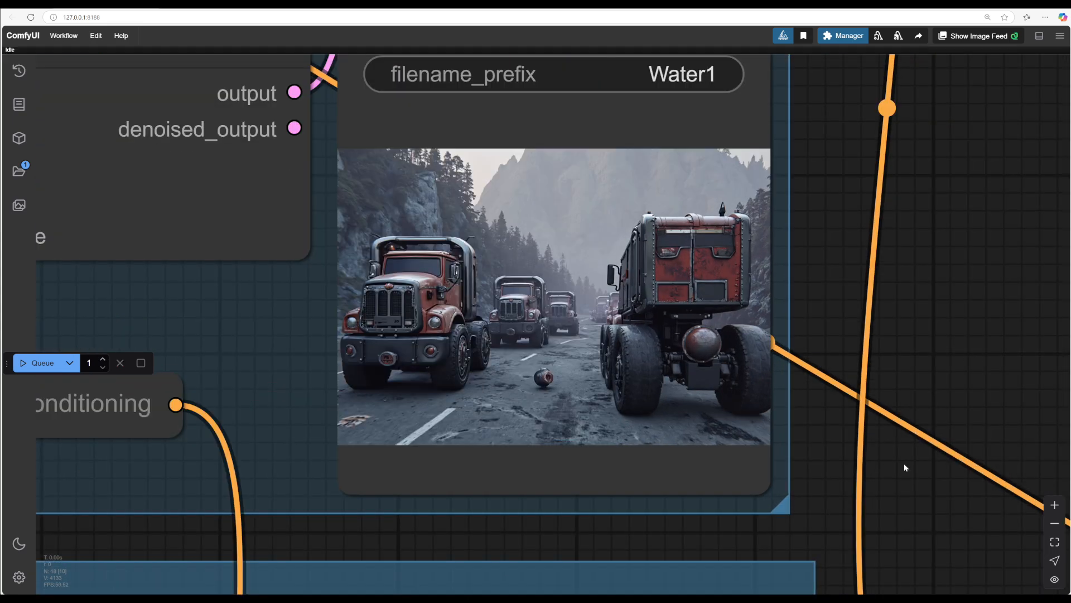
scroll(918, 448, "down", 1)
scroll(839, 451, "up", 3)
left_click_drag(838, 447, 839, 448)
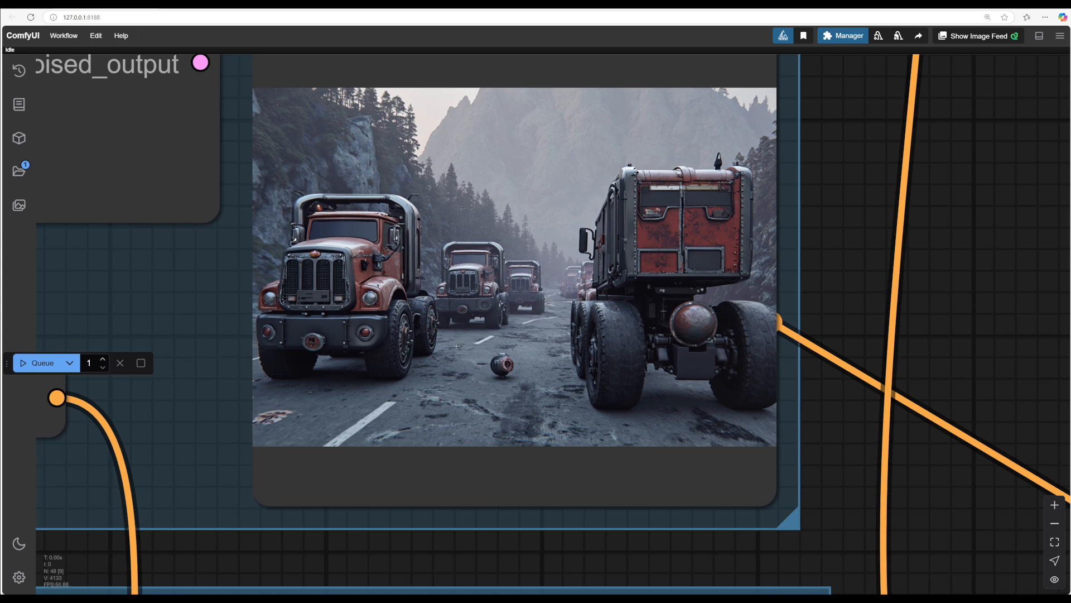
scroll(812, 417, "down", 5)
Step: Set the first Apply Style Model strength to 0.376 and queue a generation
left_click_drag(883, 409, 863, 151)
left_click_drag(691, 266, 767, 267)
left_click(38, 362)
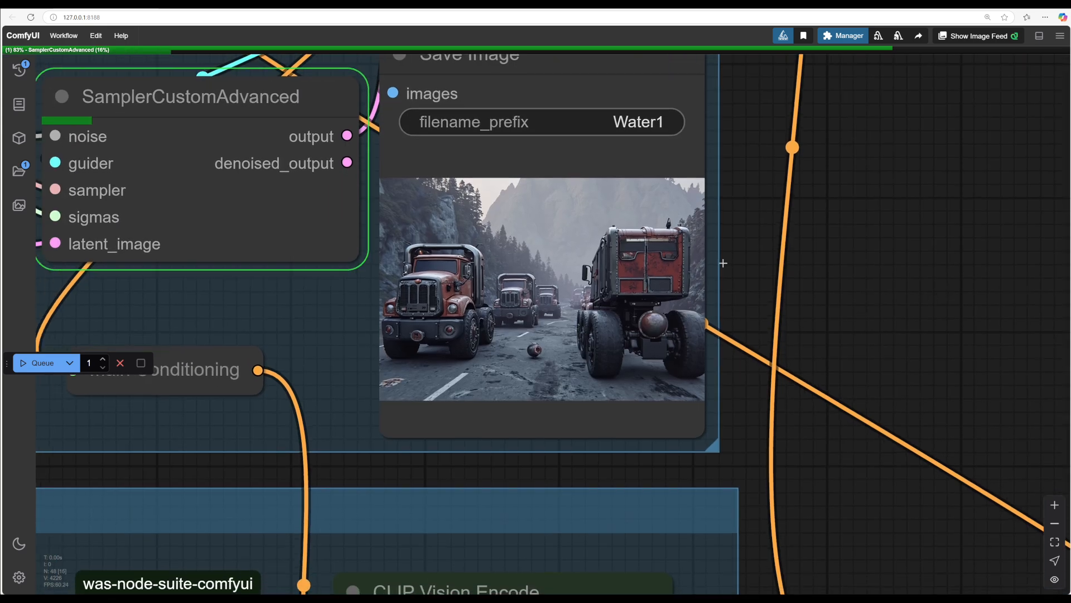
Step: Examine the resulting image in the Save Image node
left_click_drag(891, 282, 942, 281)
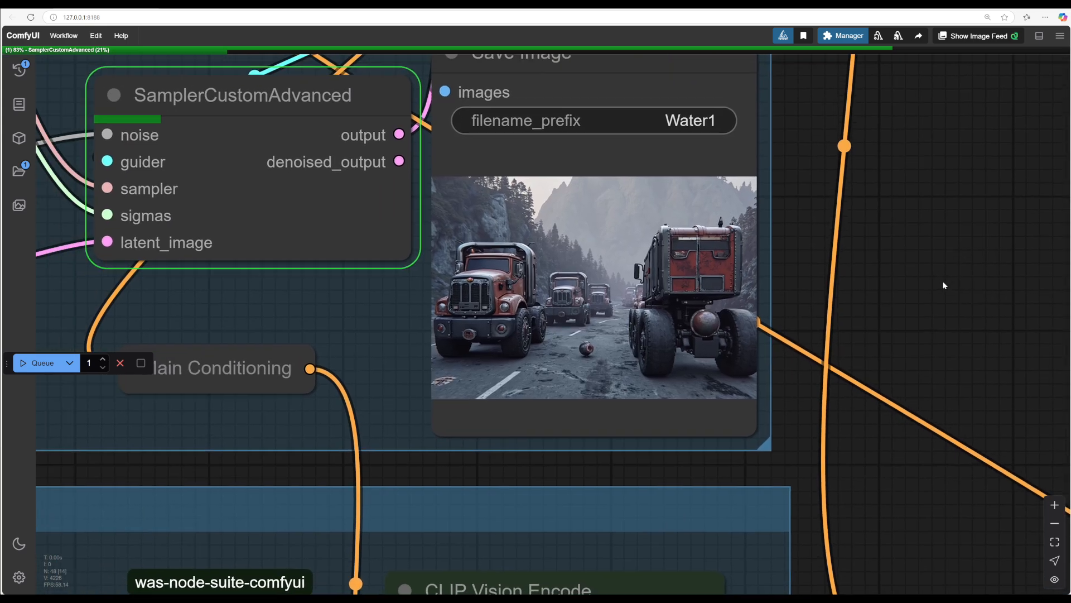
scroll(943, 280, "up", 2)
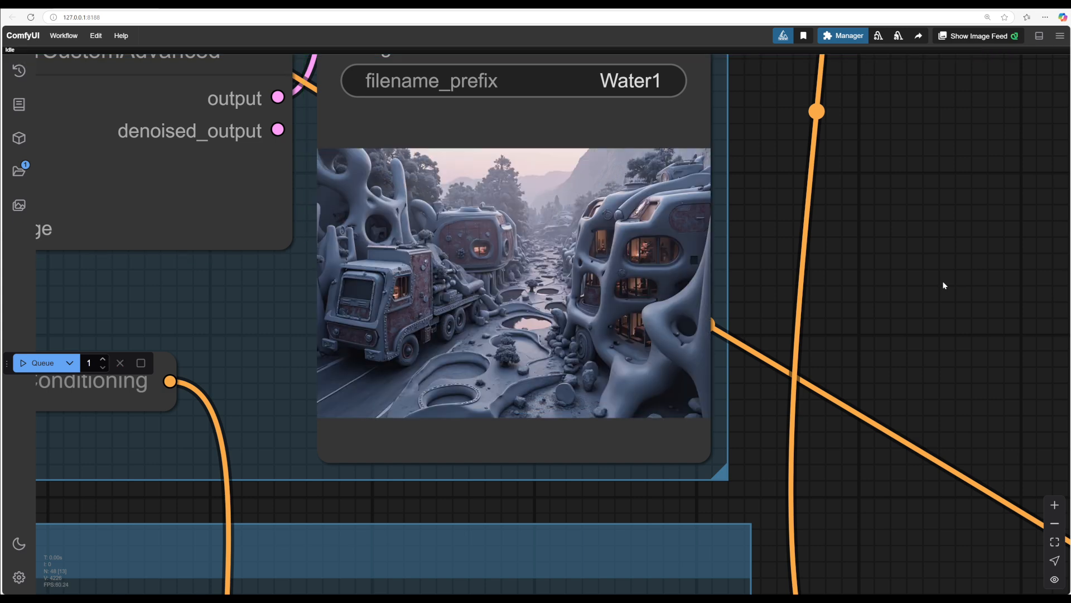
scroll(943, 280, "up", 3)
left_click_drag(734, 287, 981, 326)
scroll(958, 317, "down", 3)
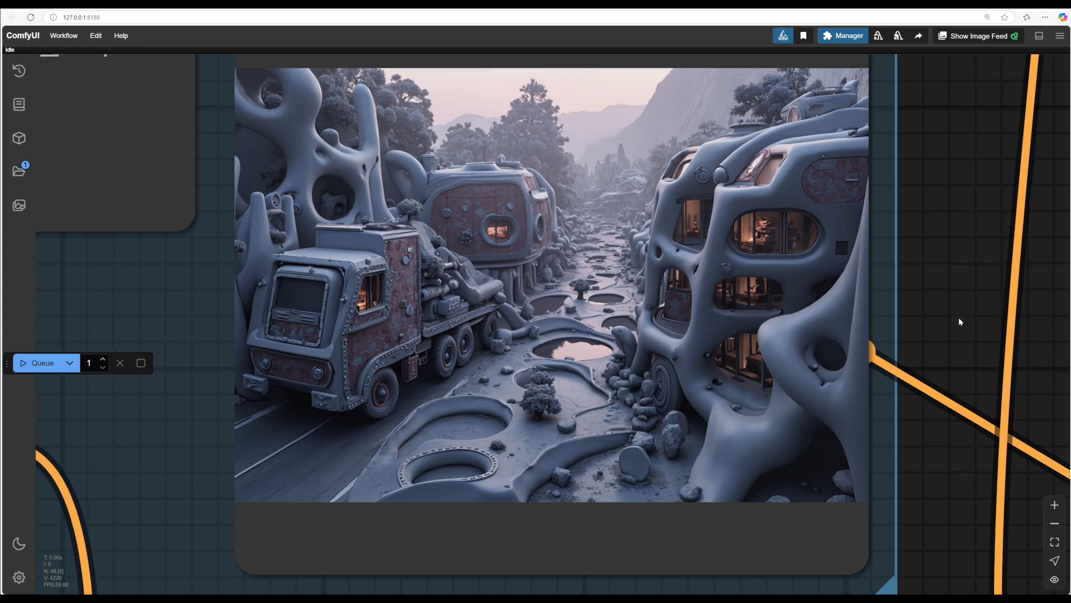
scroll(958, 433, "down", 2)
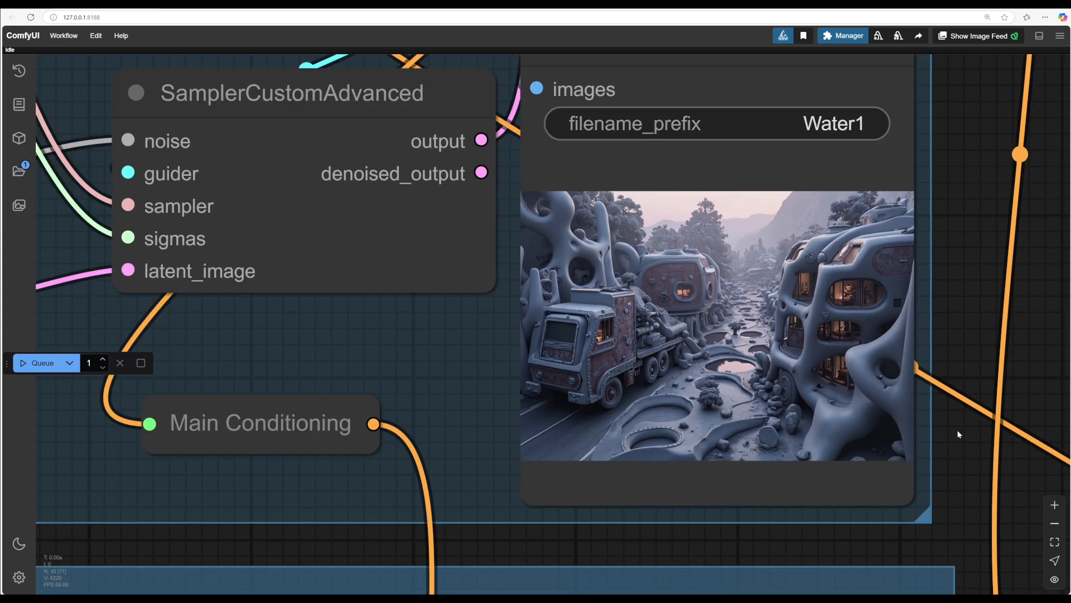
scroll(638, 540, "down", 1)
Step: Set the second Apply Style Model strength to 0.309 and queue a generation
left_click_drag(639, 530, 648, 388)
scroll(647, 387, "down", 2)
left_click_drag(921, 549, 859, 100)
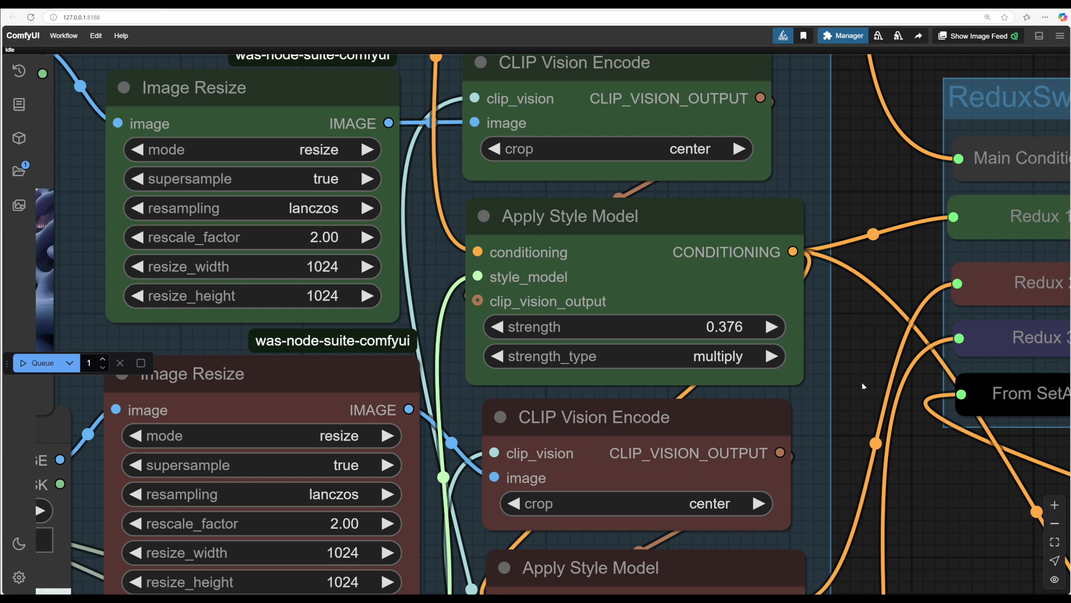
left_click_drag(861, 382, 842, 172)
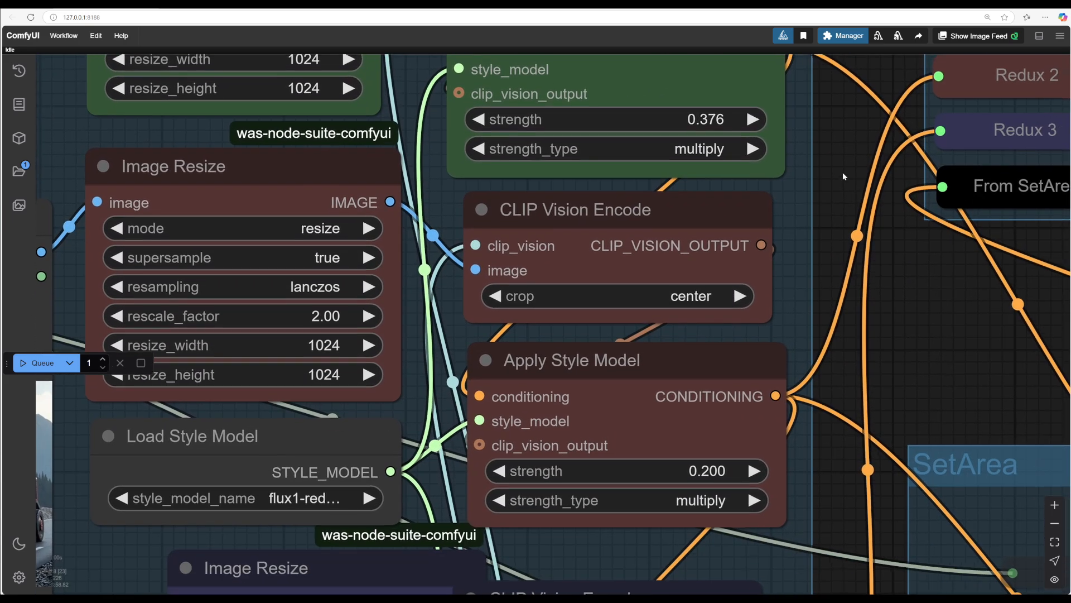
key("ctrl+Return")
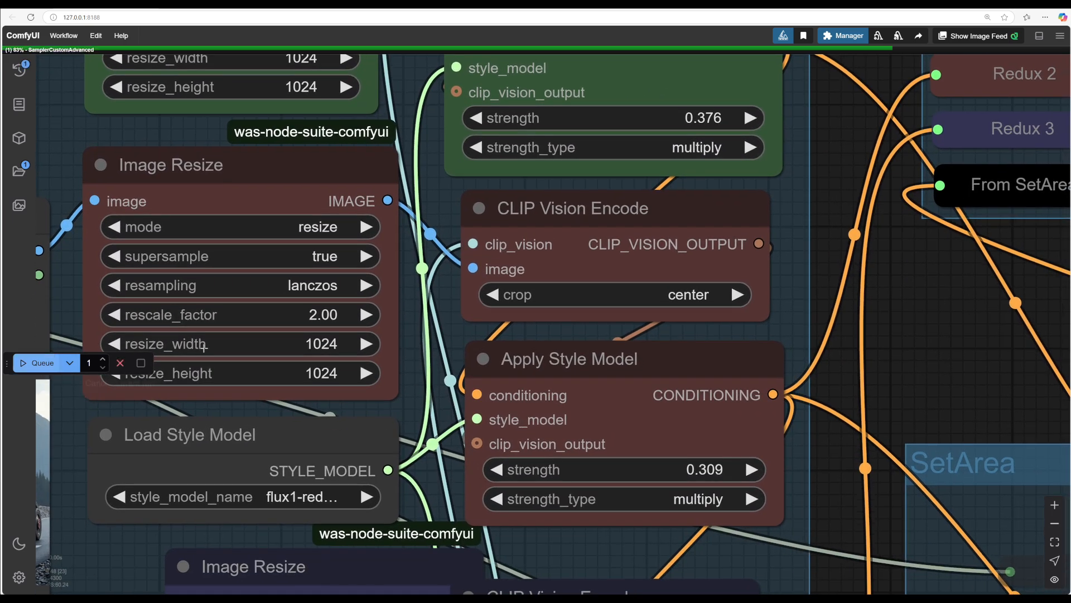
Step: Open the first Load Image node's file picker to choose another style image
scroll(910, 467, "up", 5)
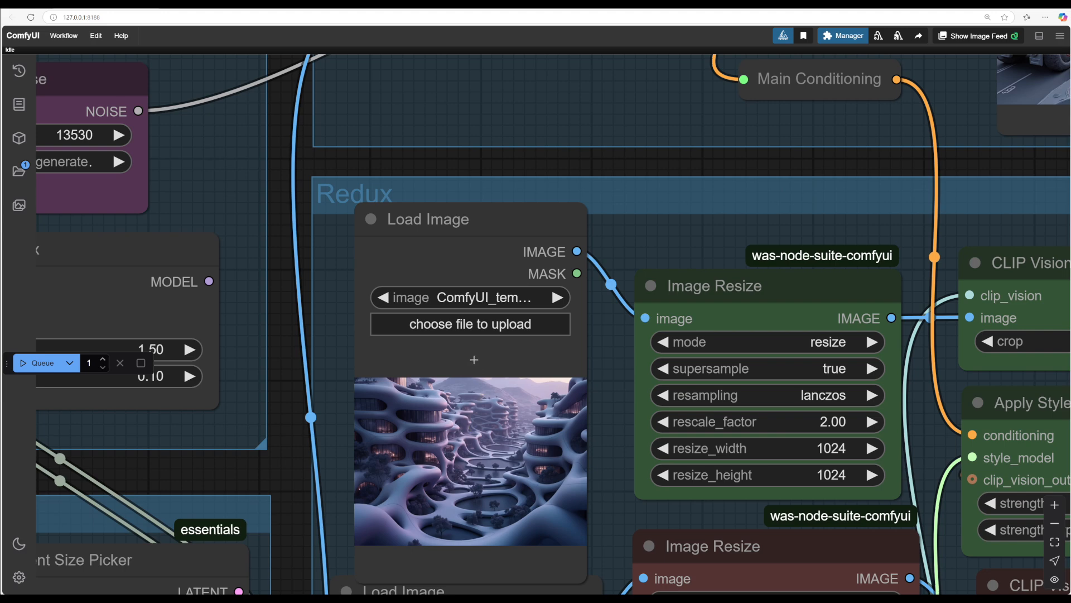
left_click(468, 325)
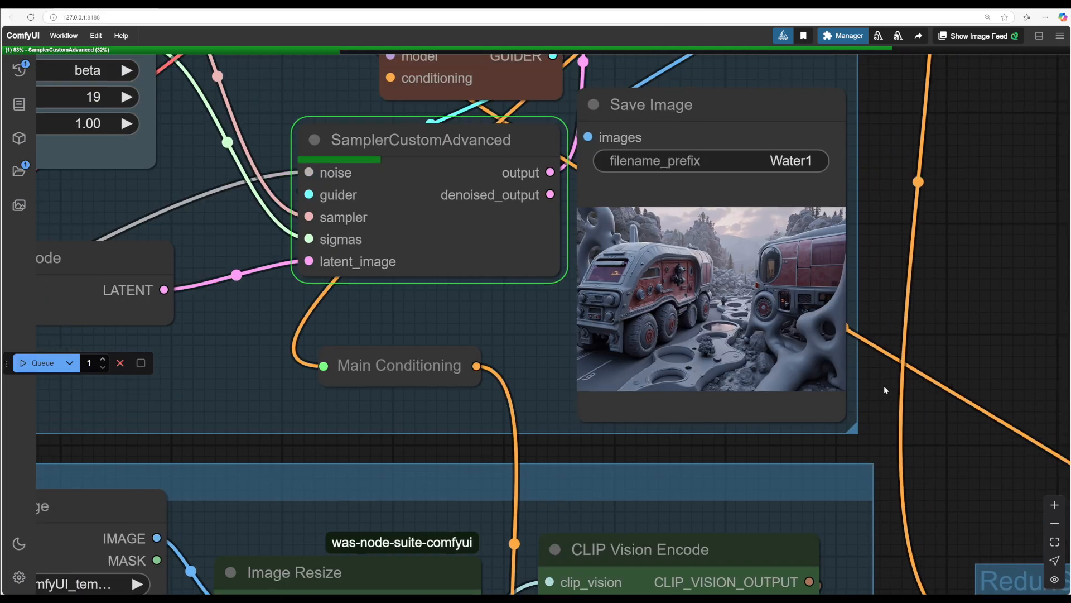
left_click_drag(883, 386, 964, 434)
Step: Inspect the newly generated images in the Save Image node
scroll(875, 422, "up", 4)
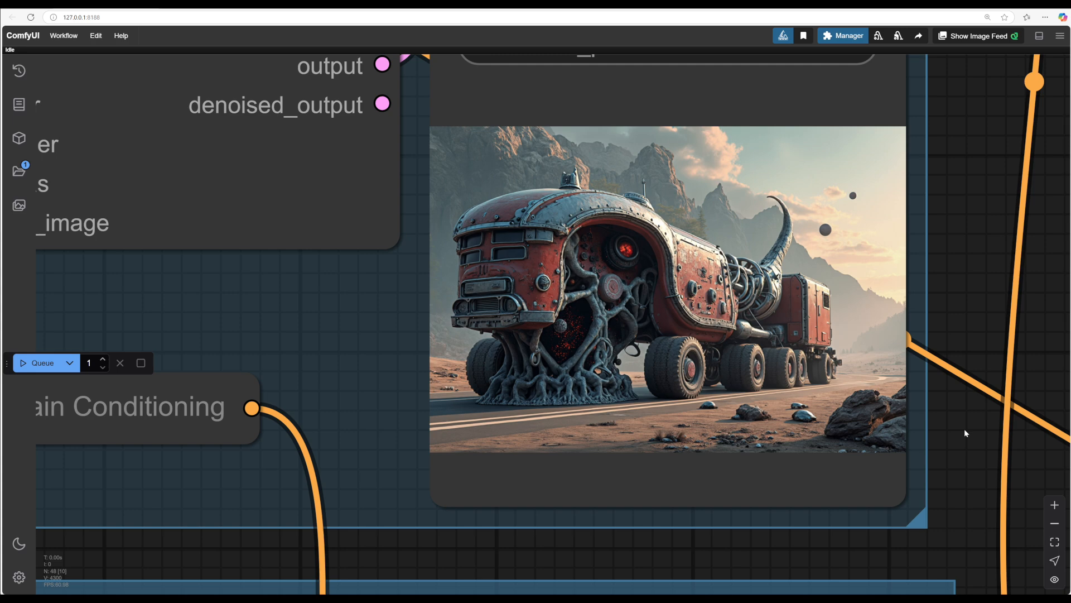
scroll(895, 451, "down", 1)
scroll(895, 451, "up", 3)
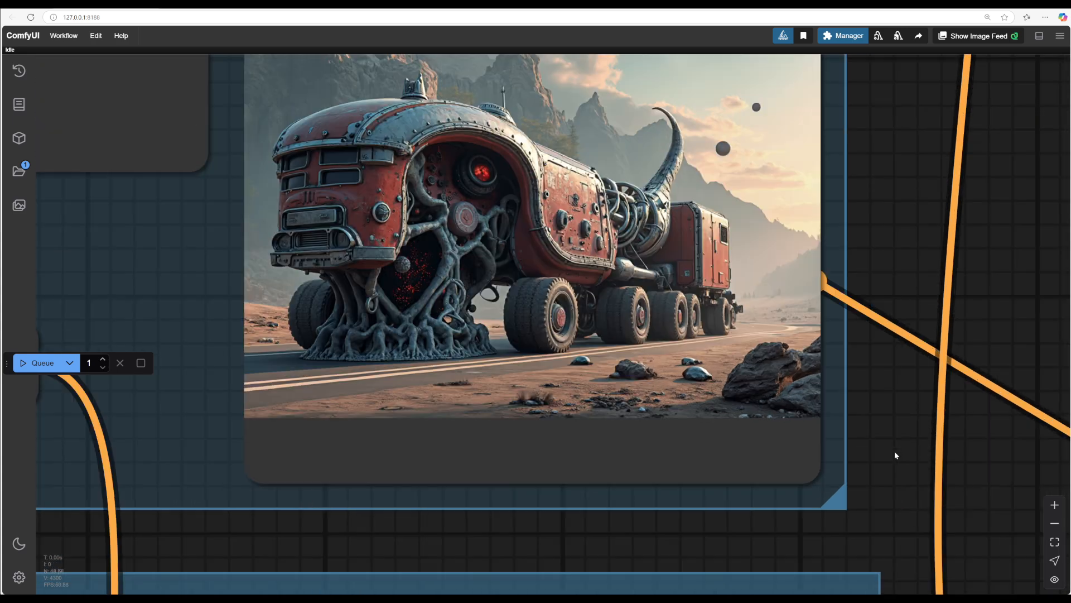
scroll(870, 385, "down", 3)
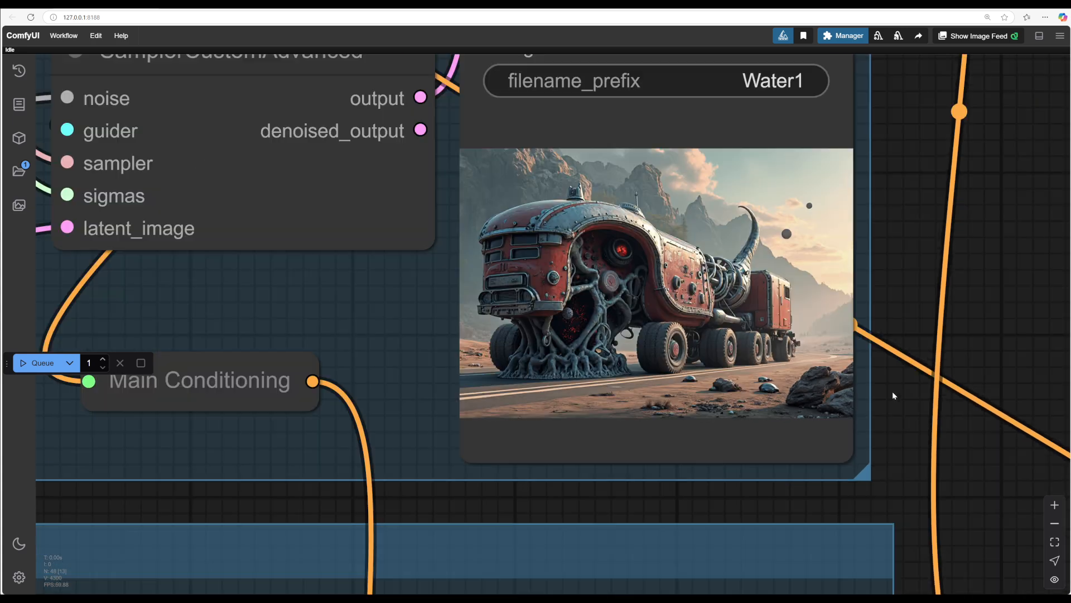
left_click_drag(689, 507, 921, 486)
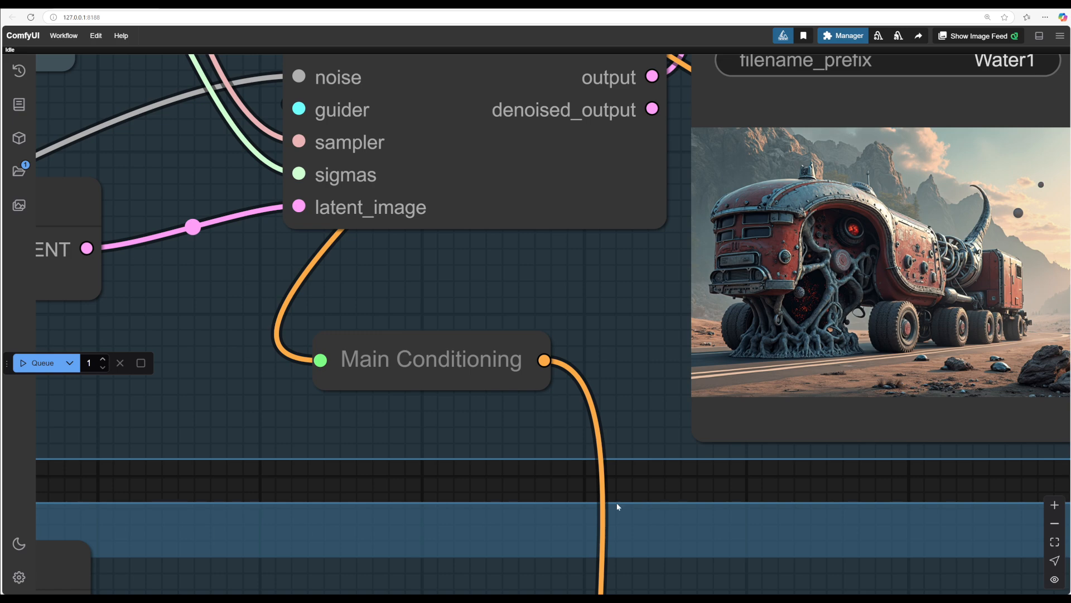
left_click_drag(464, 495, 831, 493)
scroll(701, 487, "down", 3)
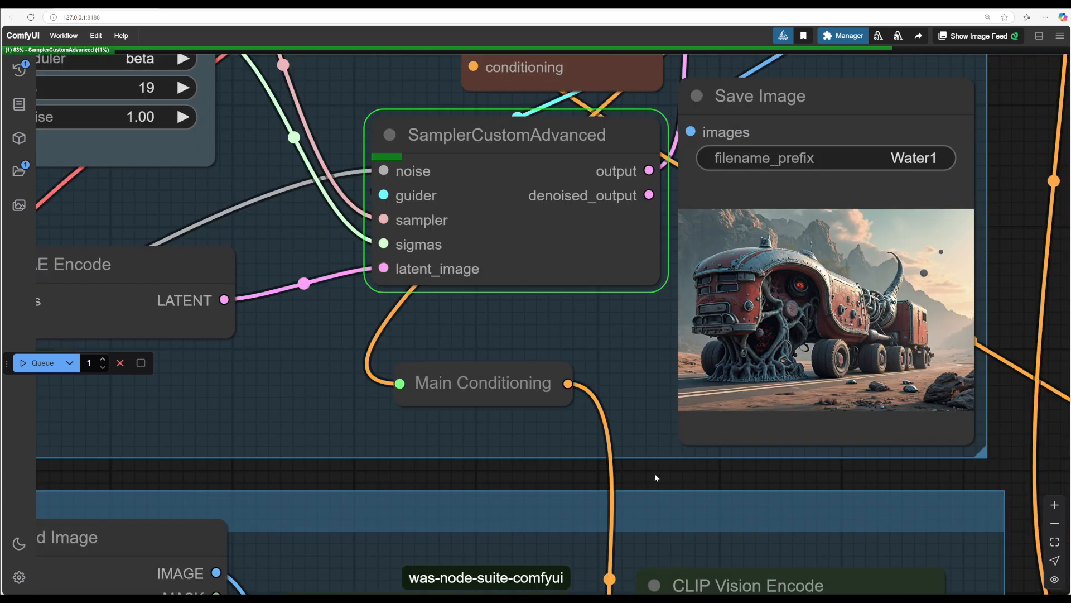
left_click_drag(655, 476, 480, 503)
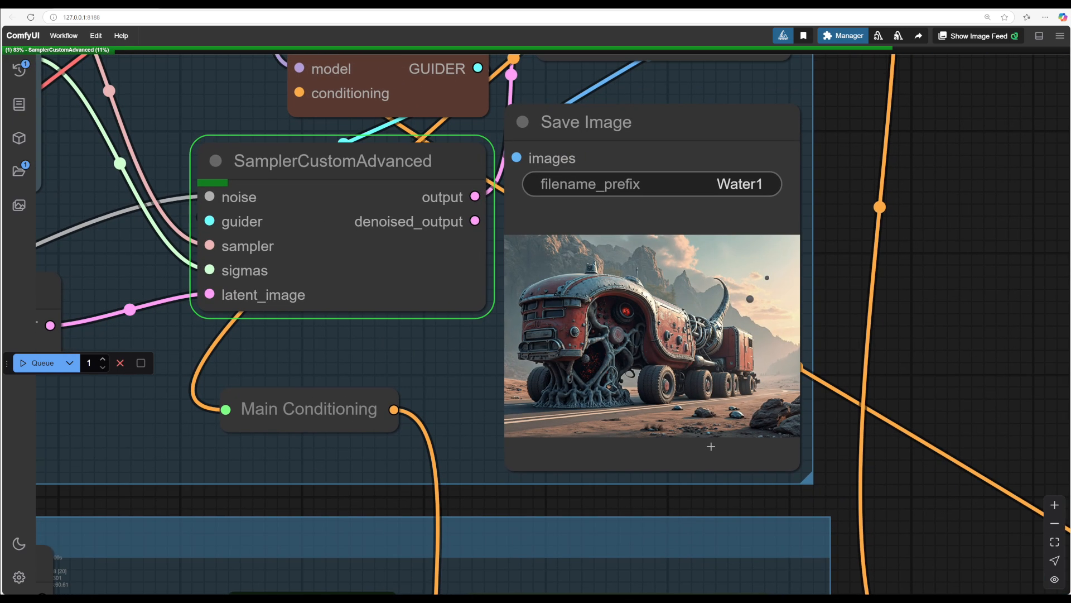
scroll(831, 364, "up", 5)
left_click_drag(825, 354, 1006, 351)
scroll(982, 356, "up", 1)
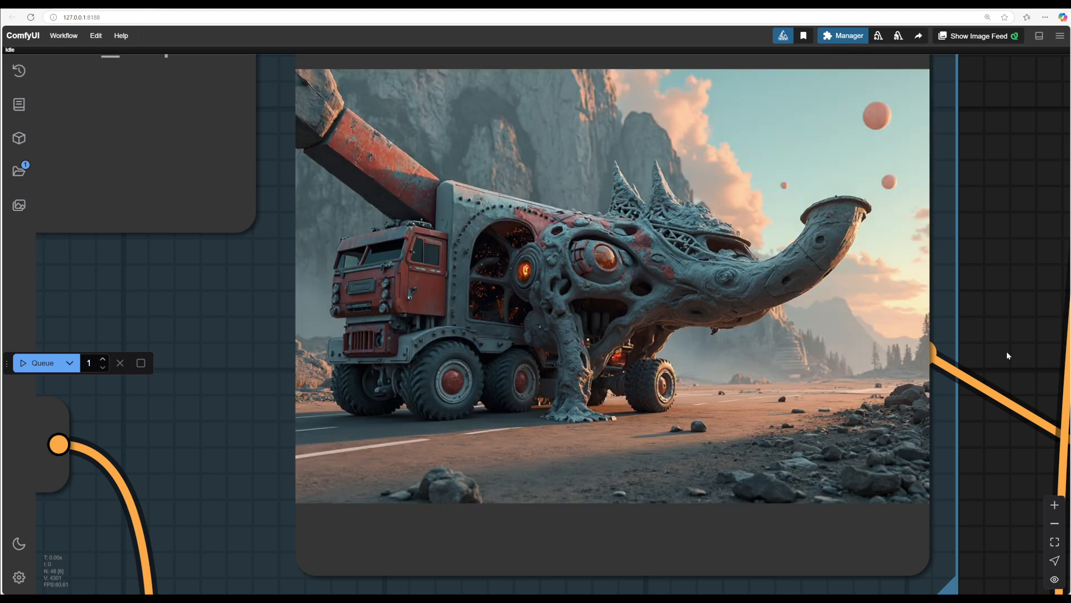
Step: Change the Text Multiline prompt to "A large red truck in a desert with an alien city in the background" and queue a generation
scroll(1007, 350, "down", 5)
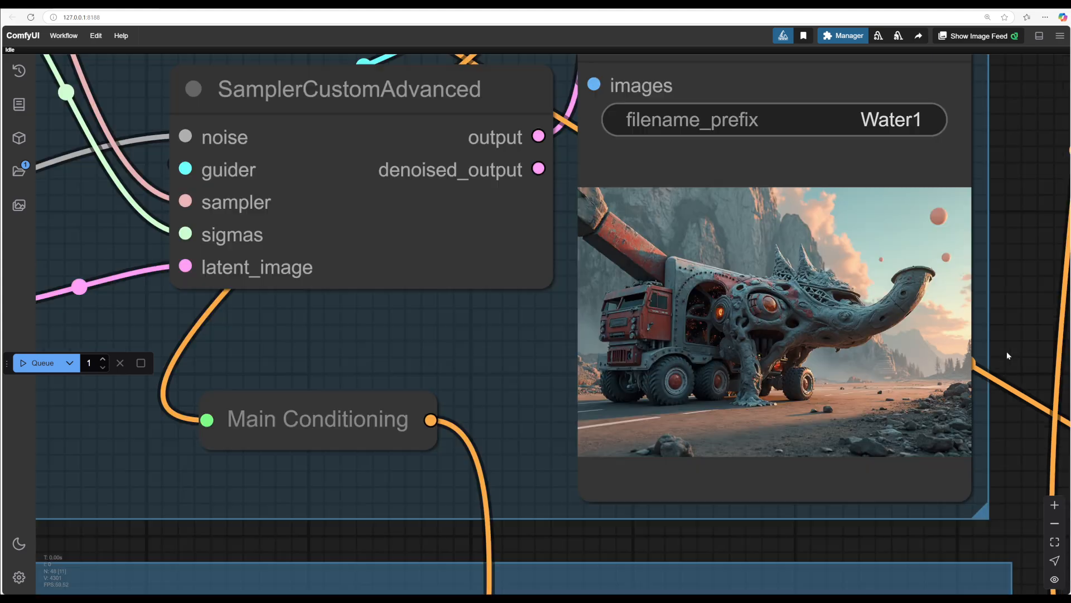
left_click_drag(593, 535, 996, 515)
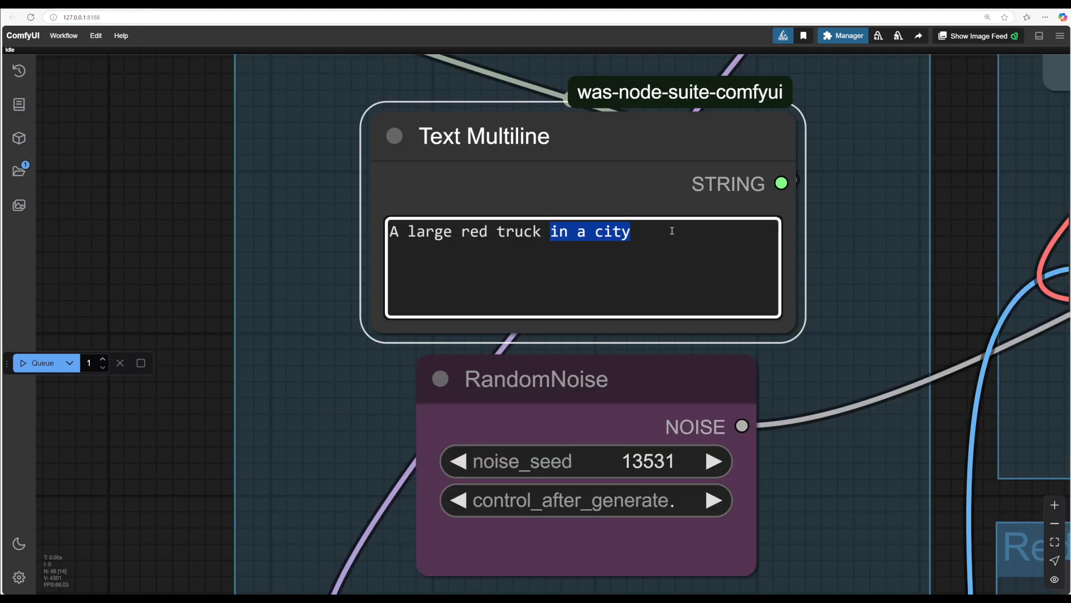
type("in a de")
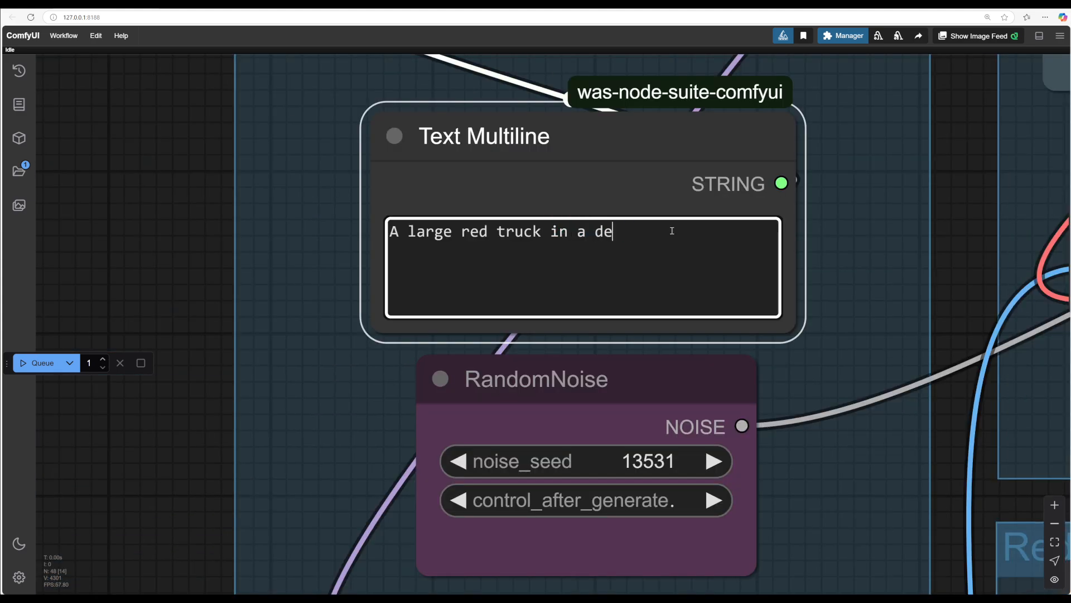
type("sert with an a")
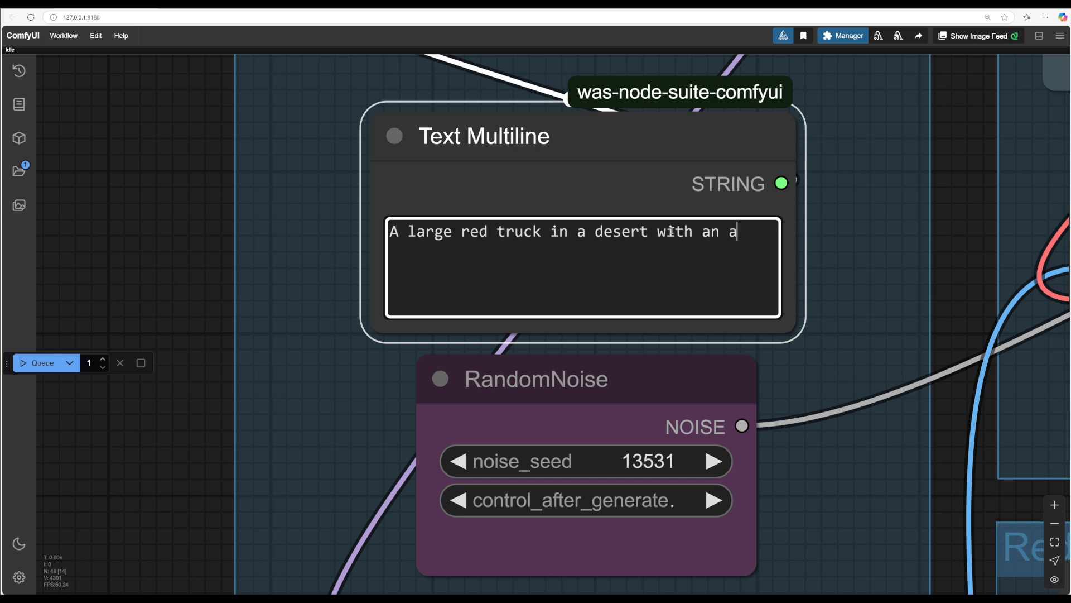
type("lien city i")
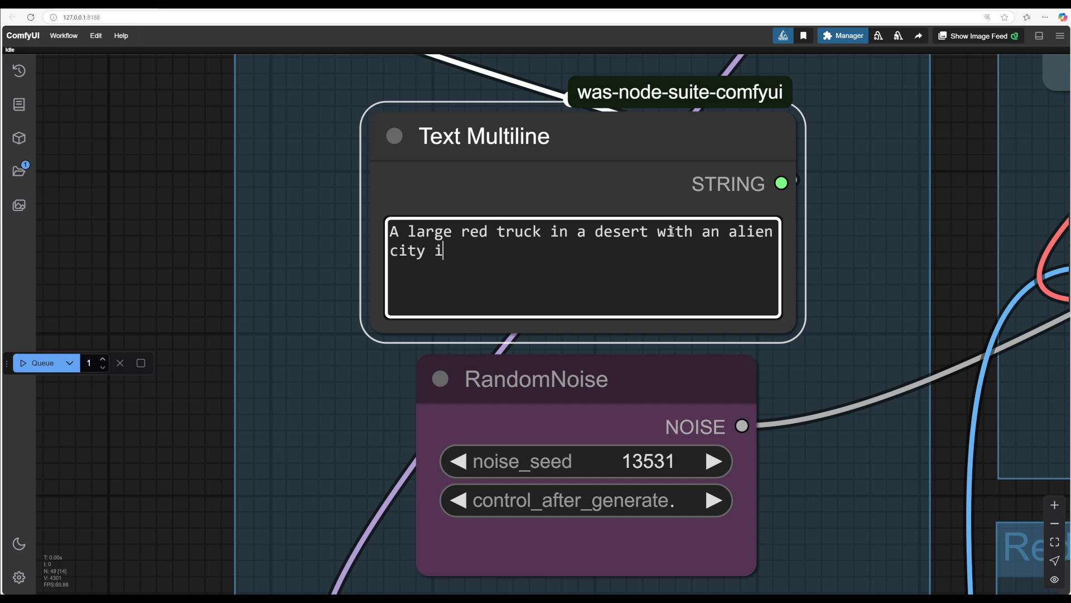
type("n the backgroun")
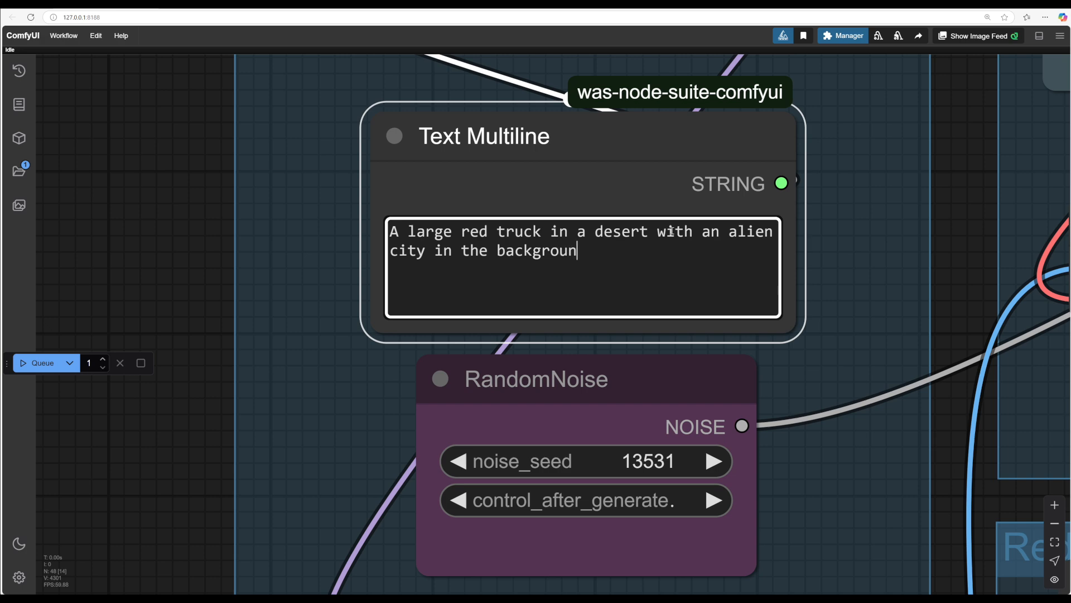
type("d")
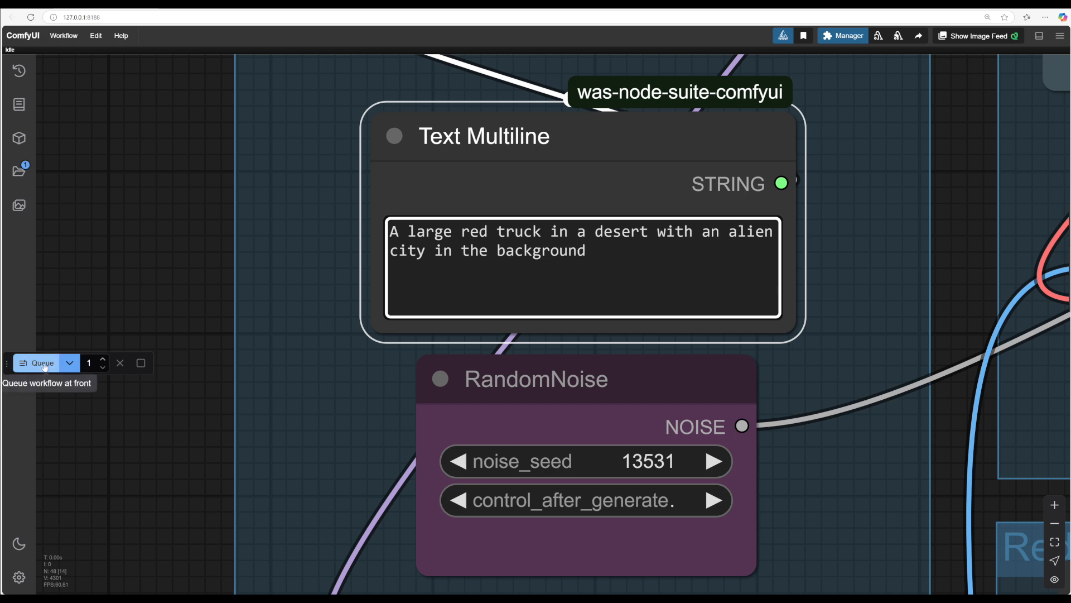
left_click(36, 362)
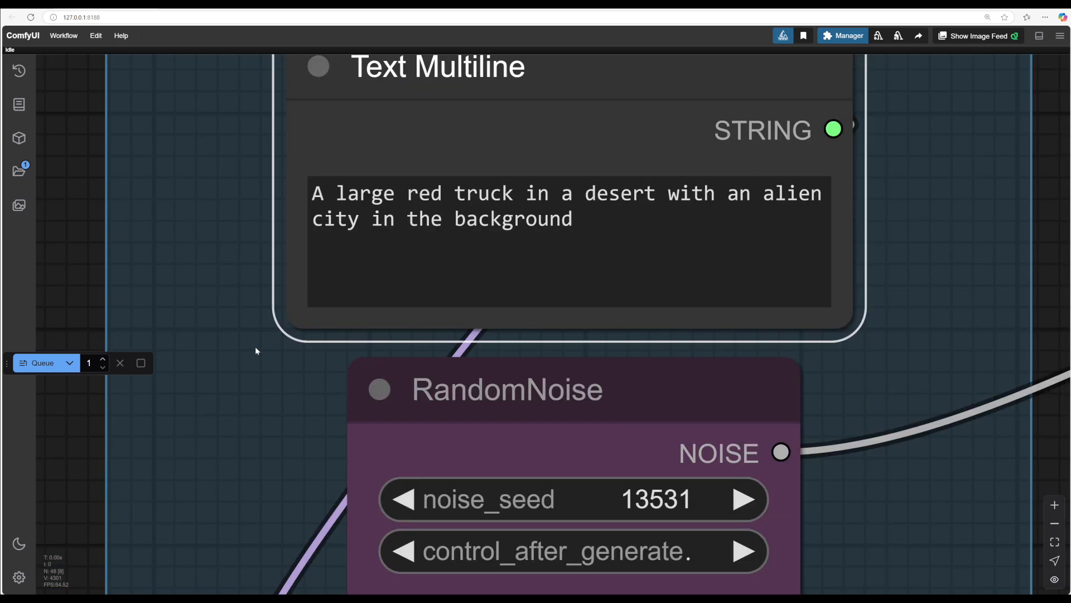
Step: Queue another generation with the new prompt and review the output in the Save Image node
left_click_drag(256, 351, 742, 318)
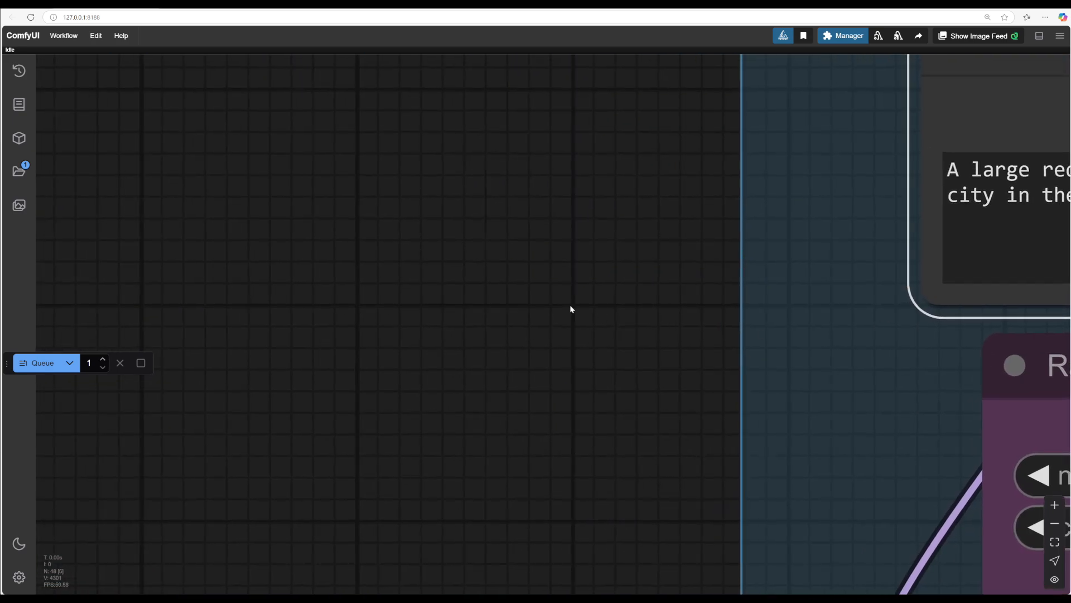
scroll(554, 319, "down", 2)
scroll(550, 326, "up", 1)
left_click_drag(550, 325, 319, 300)
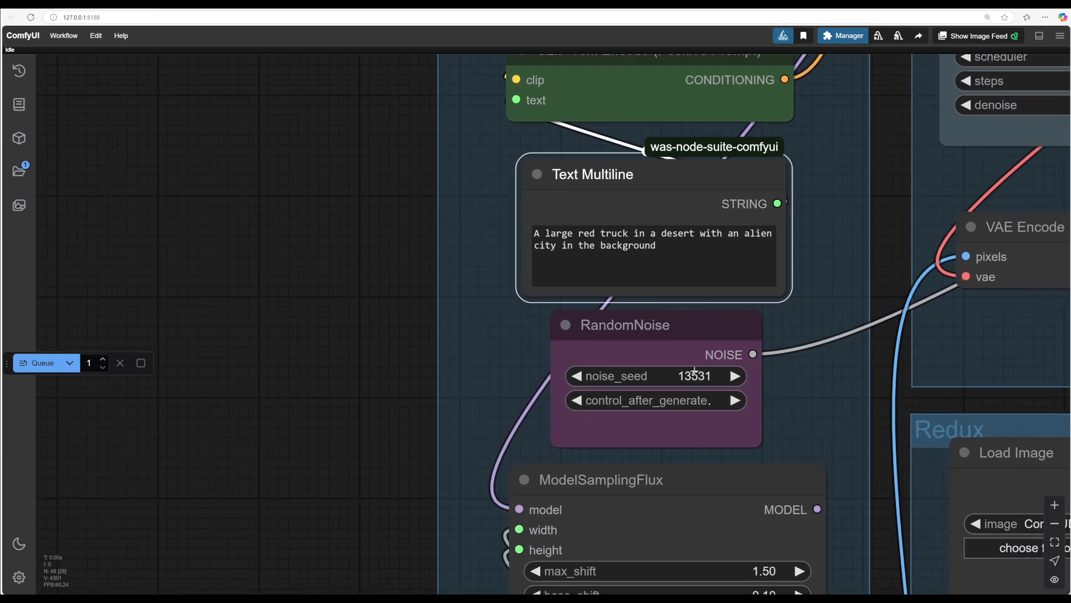
key("ctrl+Return")
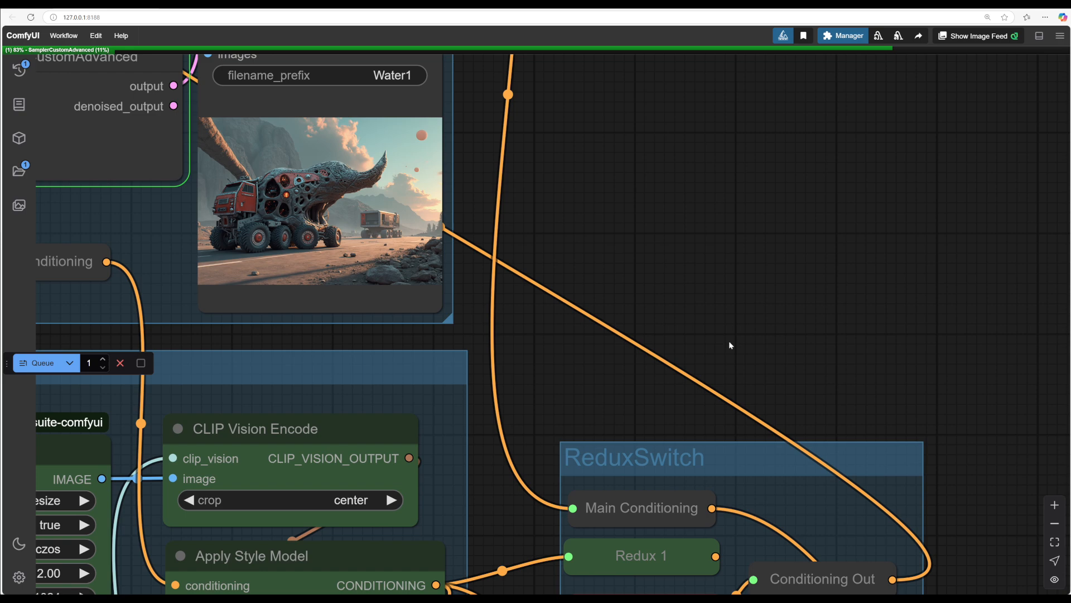
scroll(976, 450, "up", 4)
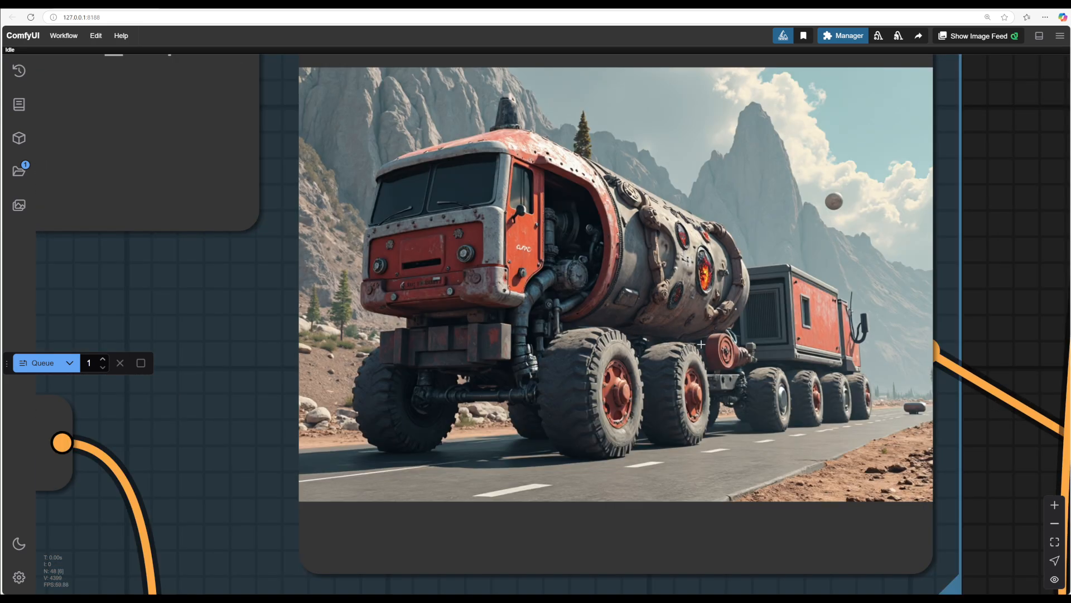
left_click_drag(1001, 468, 958, 481)
scroll(960, 480, "down", 1)
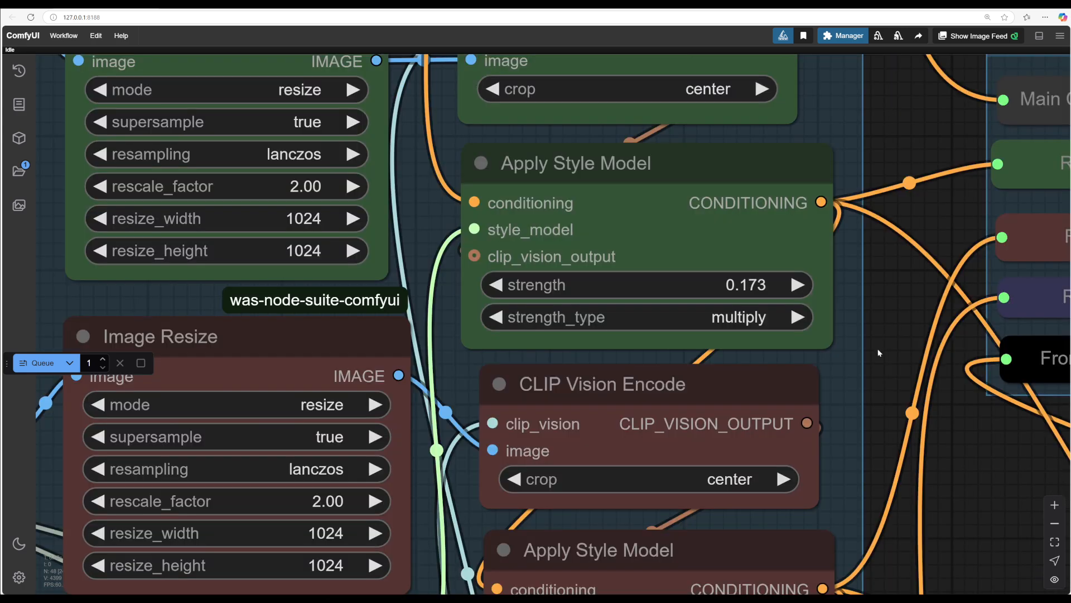
Step: Set the first Apply Style Model strength to 0.300 and lower the second Apply Style Model strength
left_click_drag(878, 350, 907, 234)
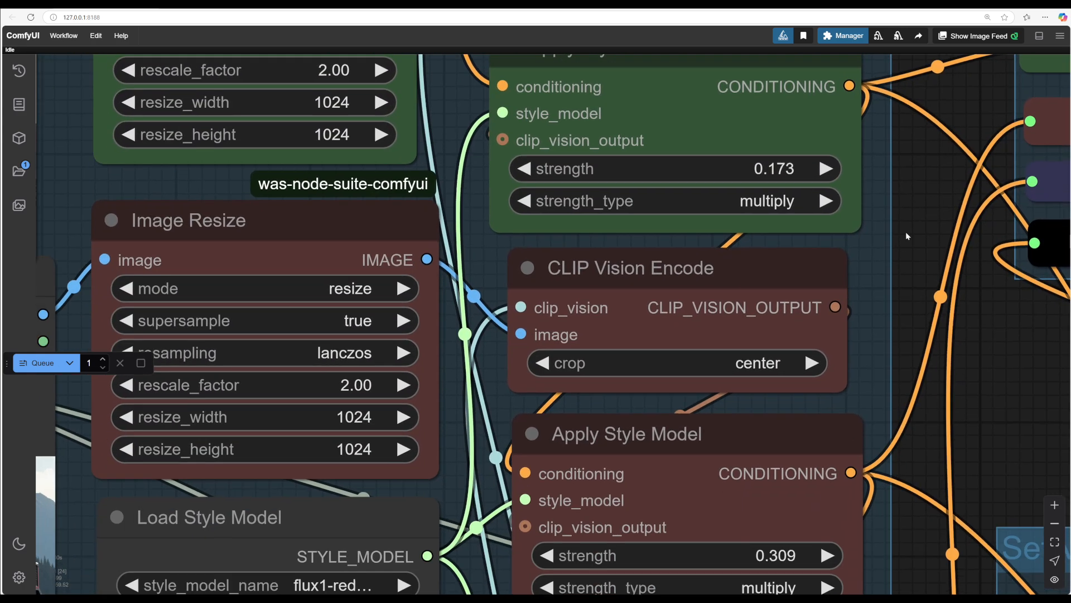
scroll(764, 159, "down", 1)
left_click_drag(710, 168, 769, 170)
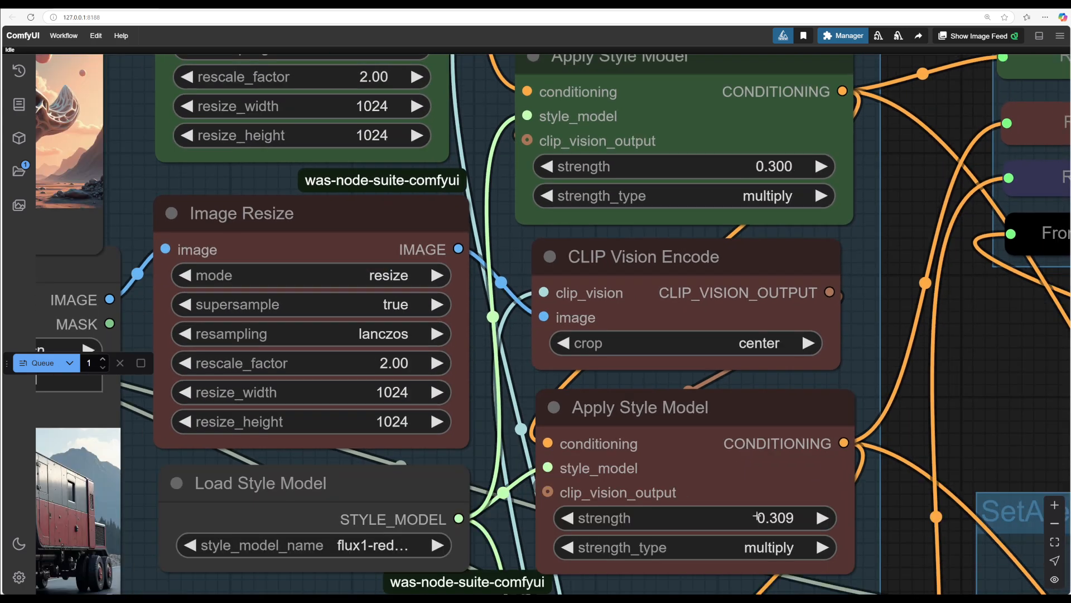
left_click_drag(757, 515, 670, 513)
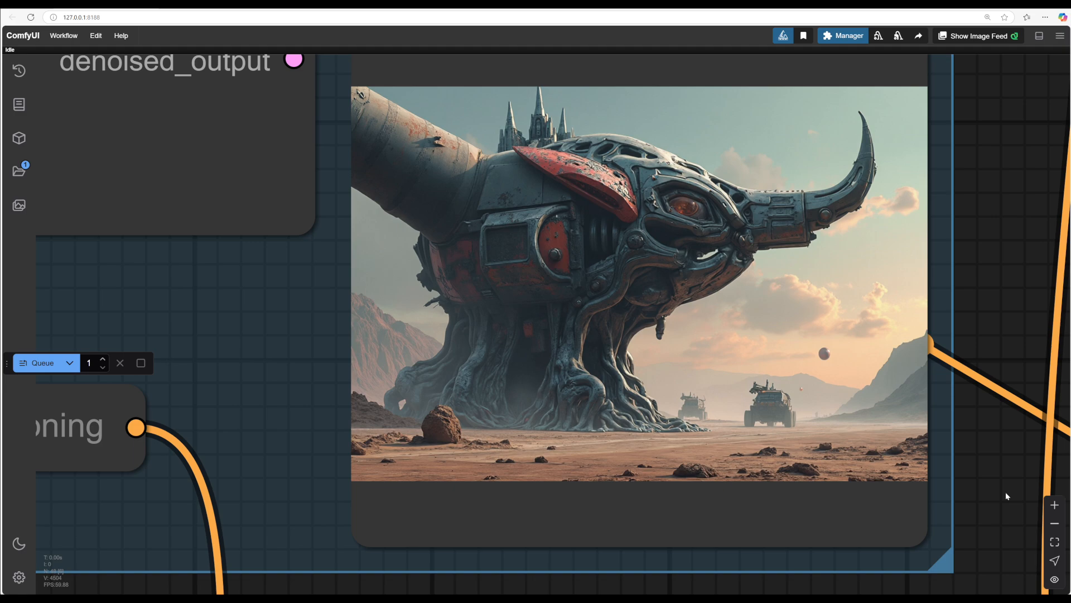
Step: Connect the ReduxSwitch's Redux 3 output to Conditioning Out and queue a generation
scroll(1006, 495, "down", 5)
left_click_drag(1005, 496, 689, 142)
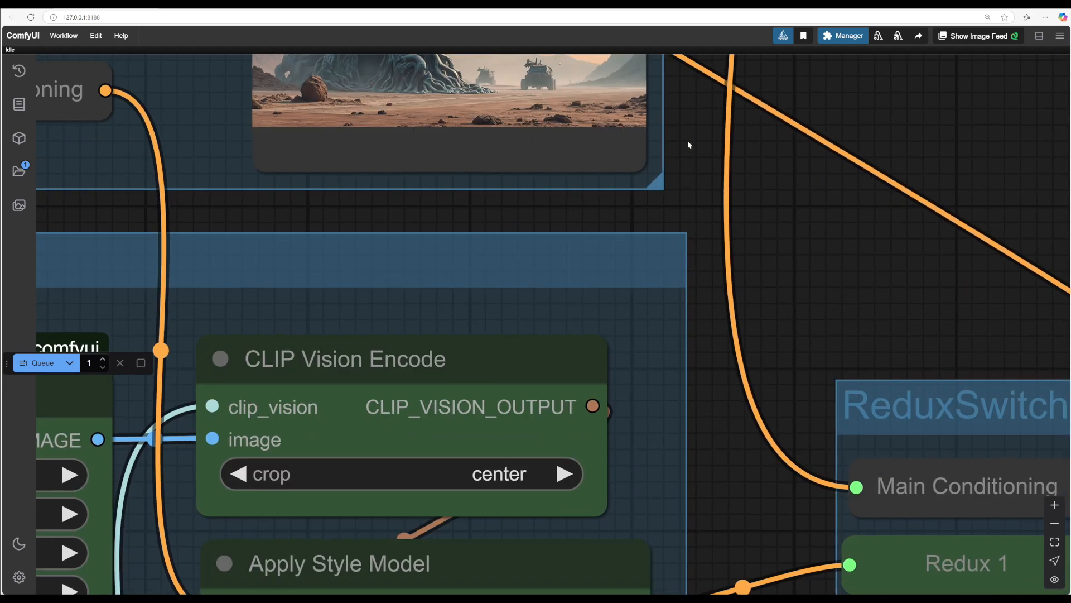
left_click_drag(710, 453, 706, 24)
scroll(813, 184, "down", 1)
left_click_drag(770, 558, 777, 404)
scroll(811, 183, "up", 2)
left_click_drag(873, 136, 654, 537)
left_click_drag(899, 391, 537, 602)
left_click_drag(544, 415, 613, 278)
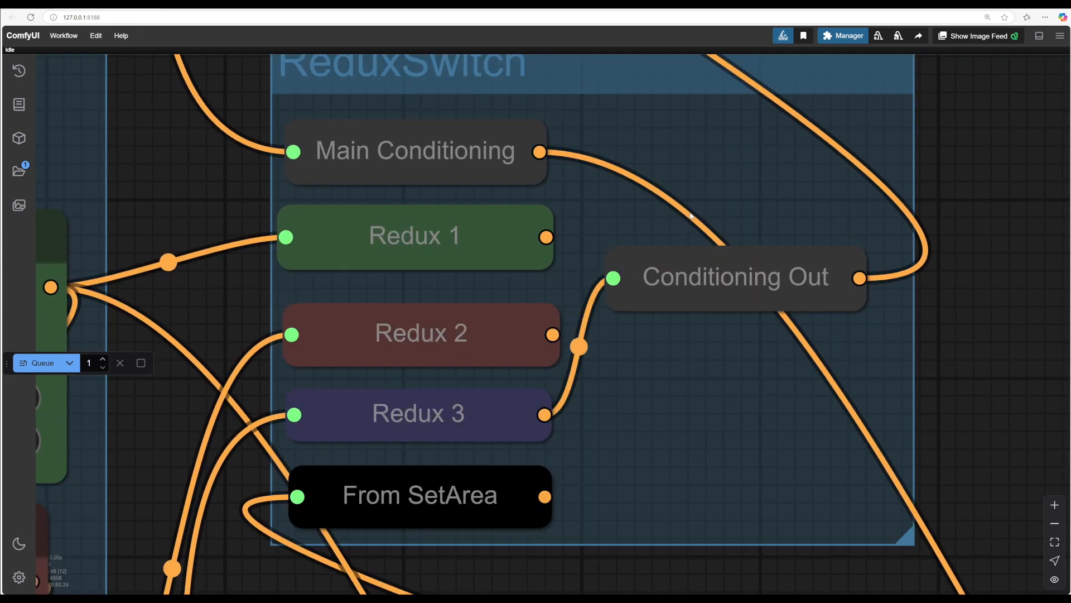
left_click_drag(759, 226, 966, 602)
left_click_drag(694, 230, 1070, 444)
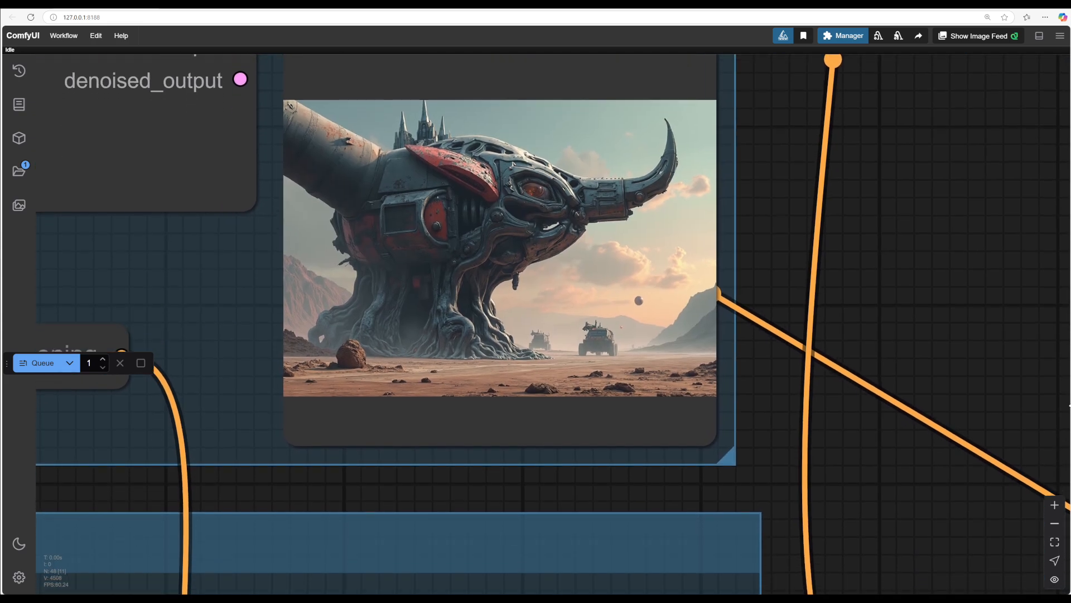
left_click(37, 363, "shift")
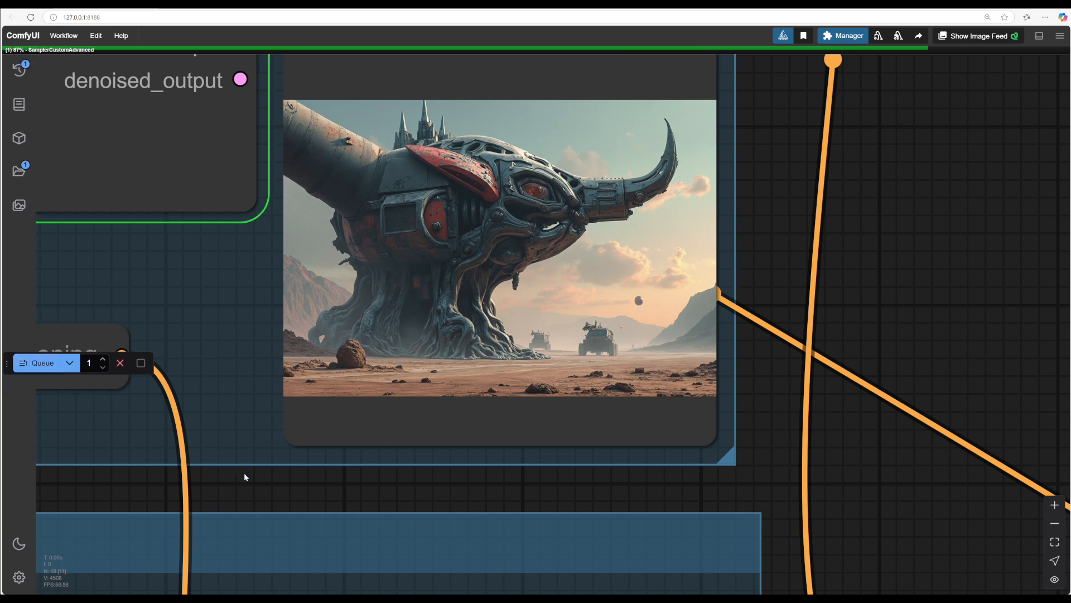
Step: Watch the new generation progress in the Save Image node
left_click_drag(279, 495, 495, 564)
scroll(424, 368, "up", 4)
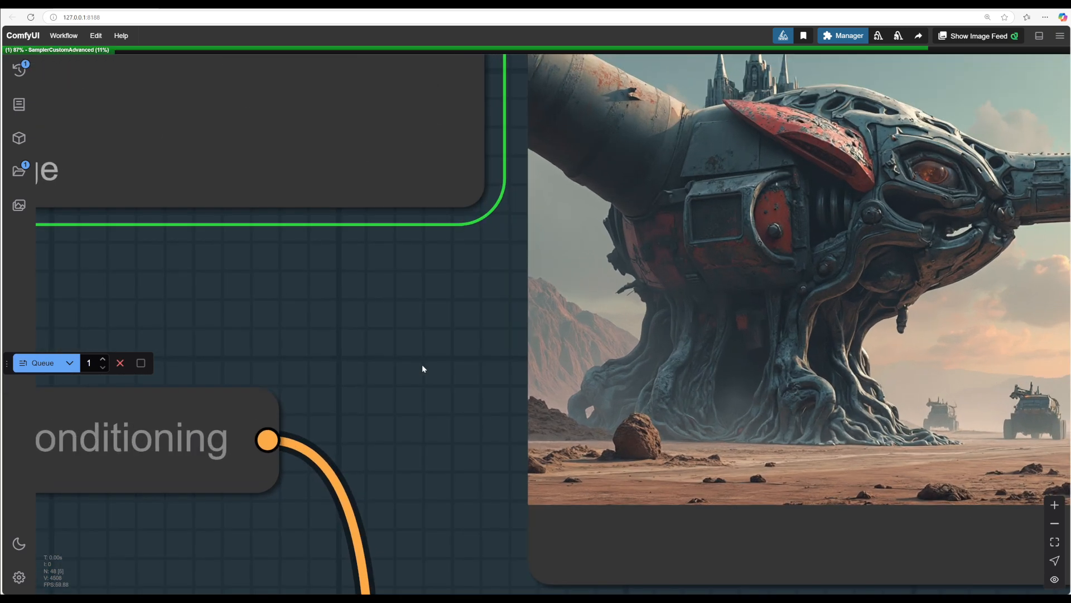
left_click_drag(424, 369, 189, 410)
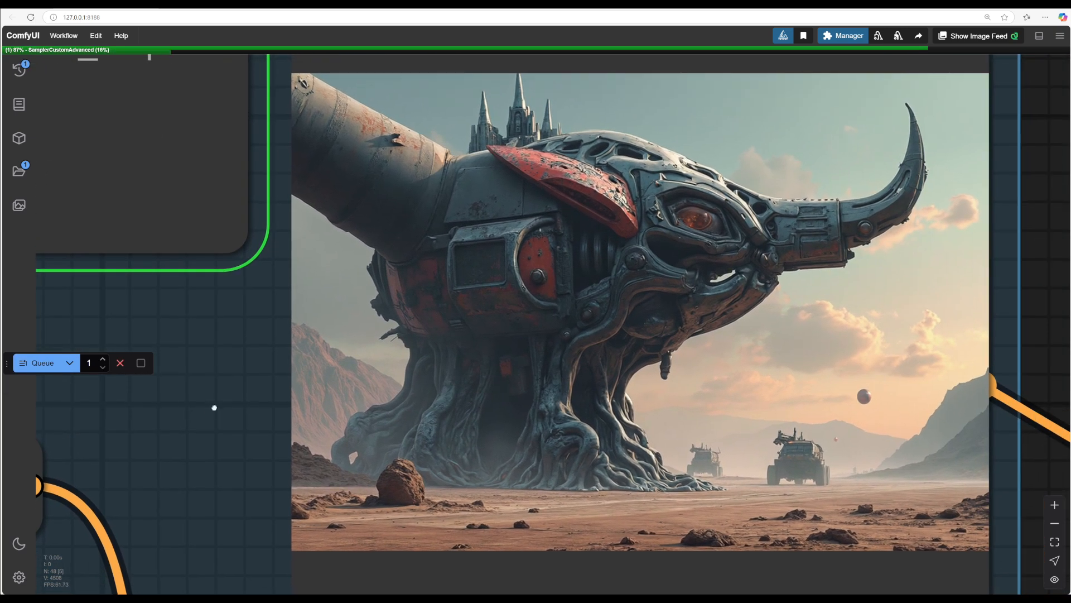